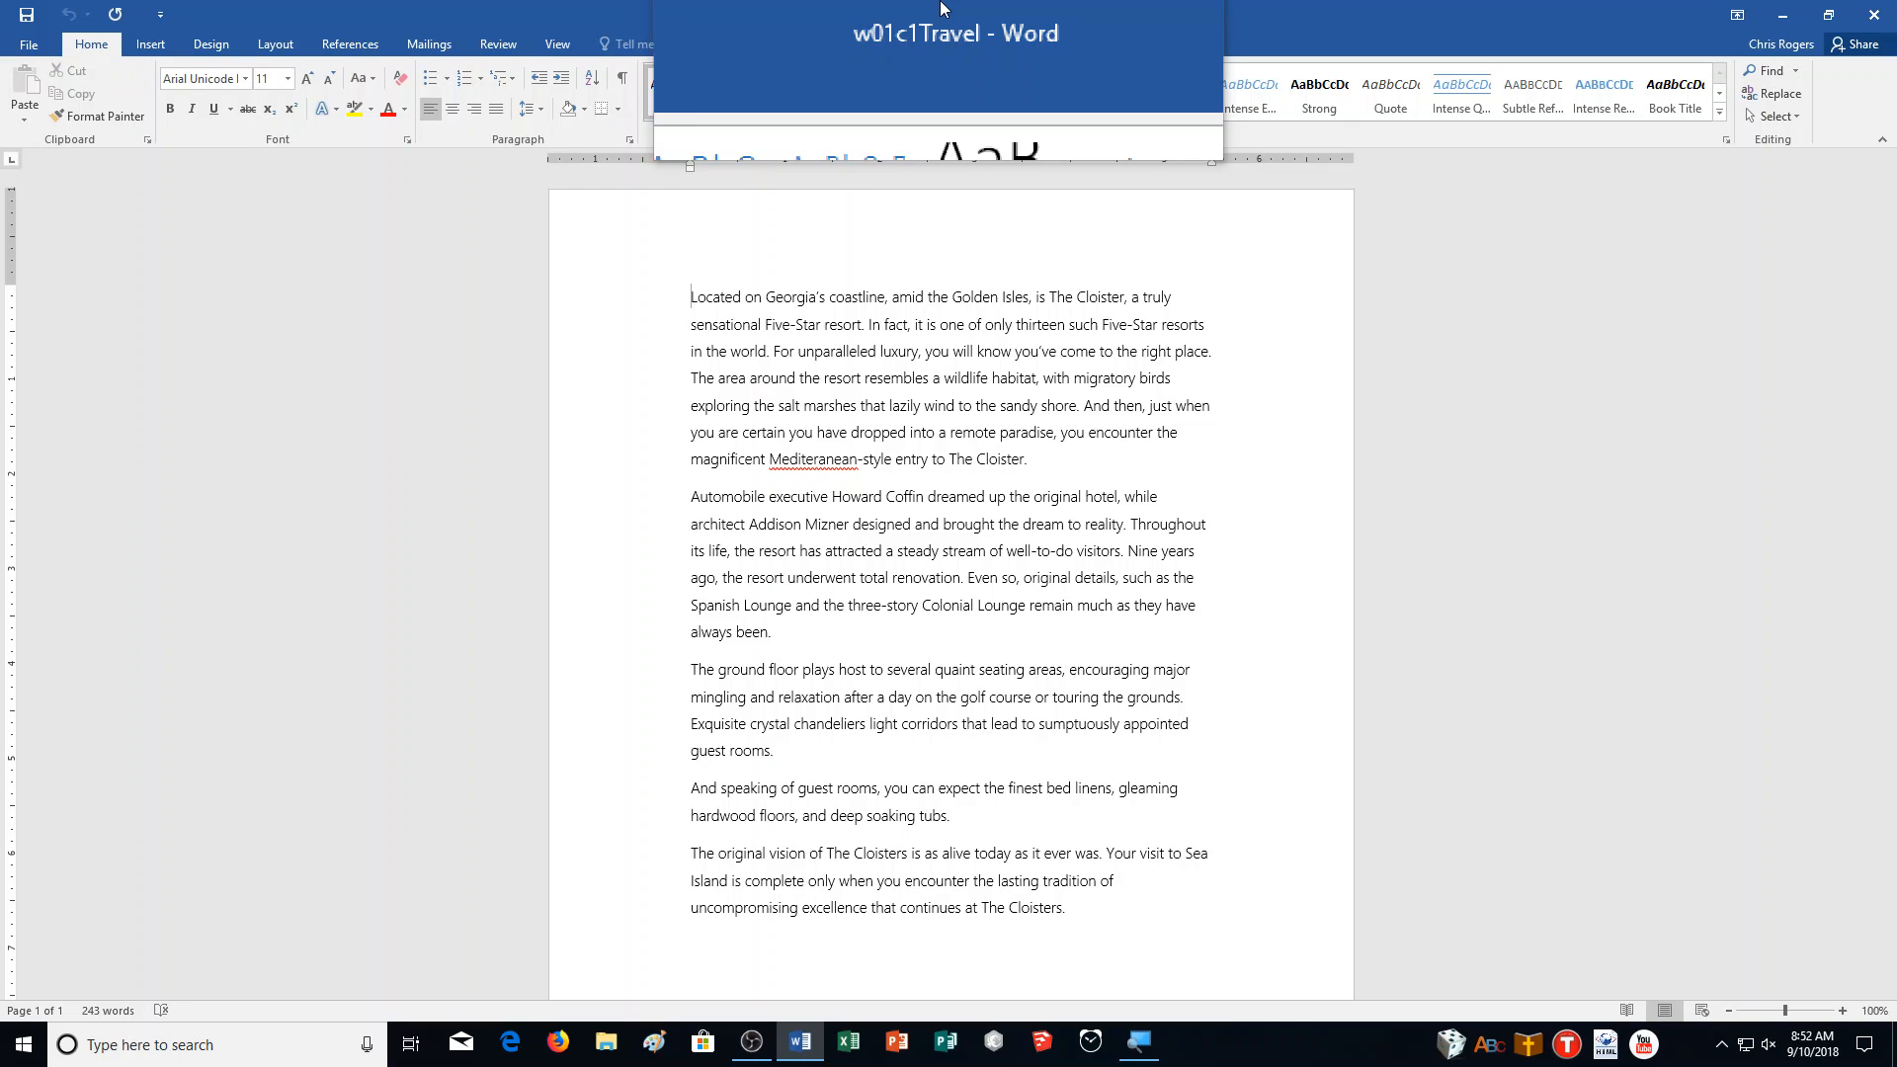
Save a copy of the document in Documents > CA Demonstration, appending an underscore and the student's last and first name to w01c1Travel.
click(28, 45)
click(67, 255)
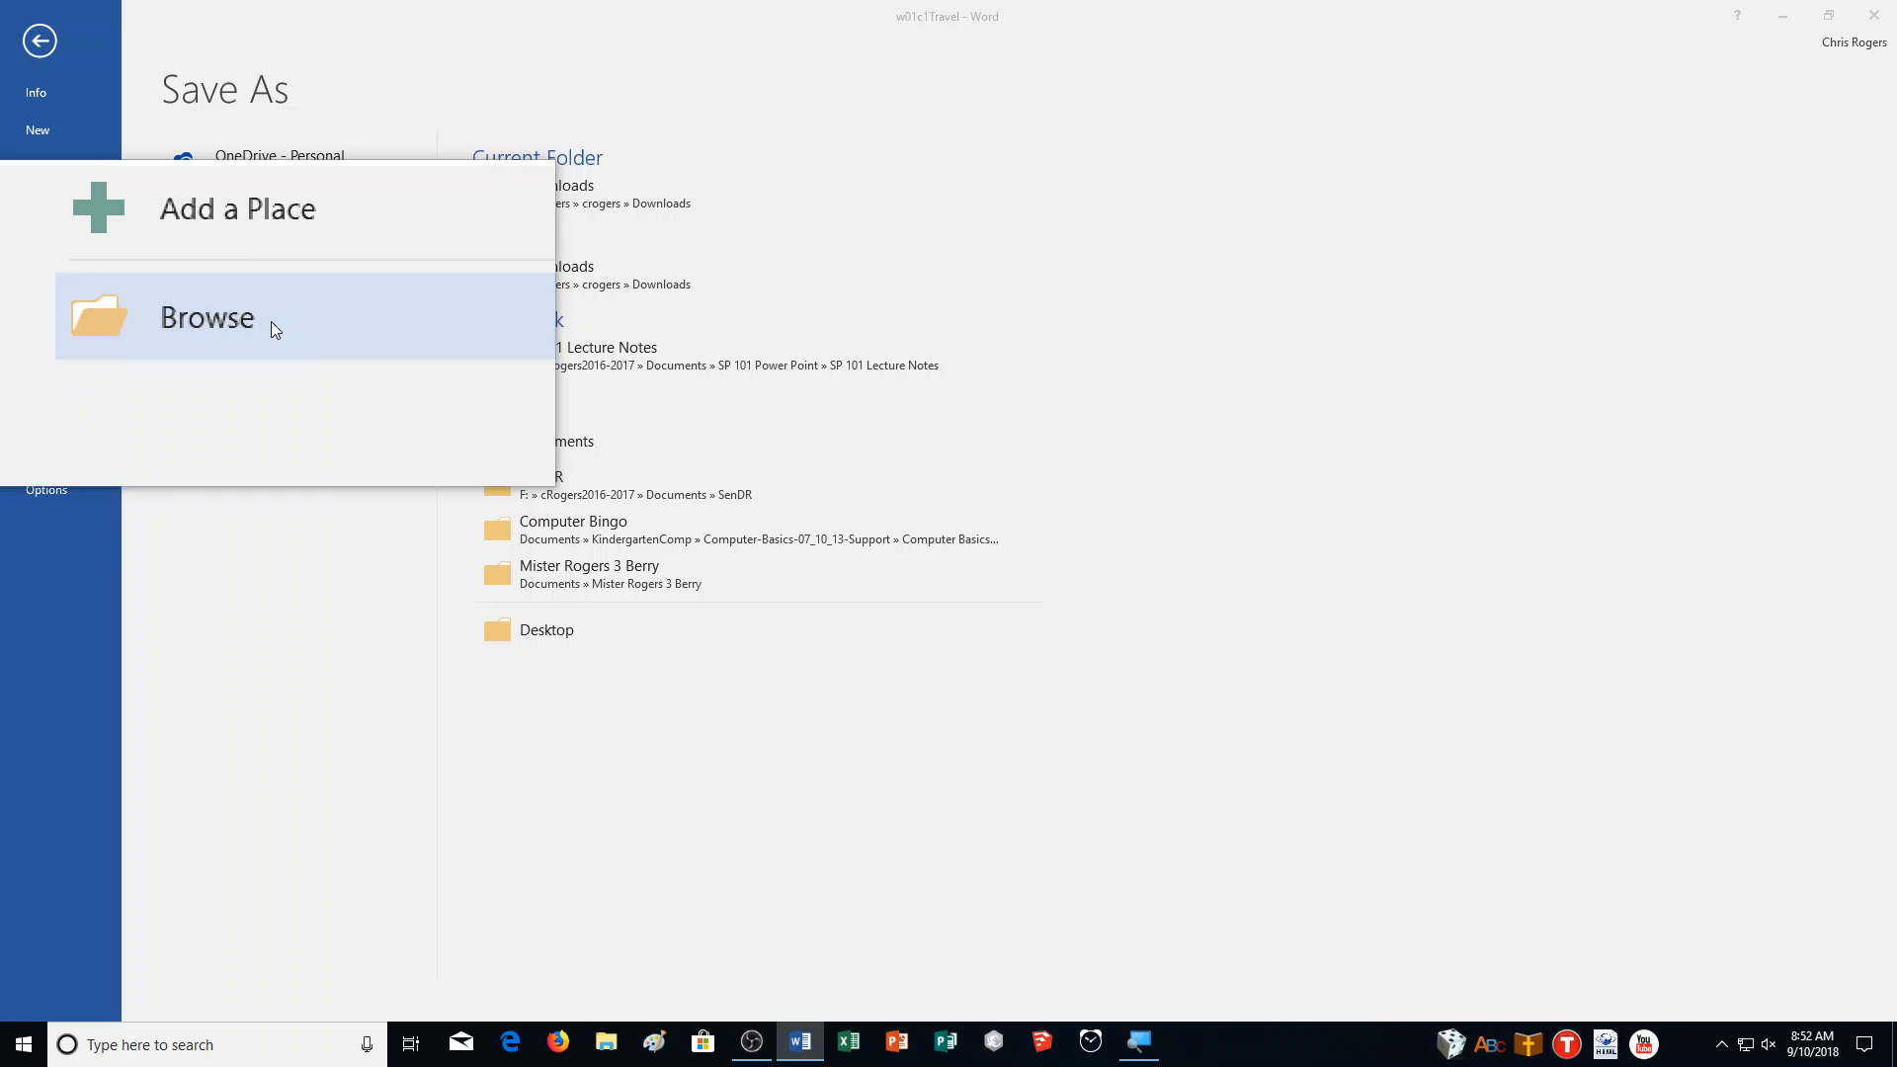
click(271, 323)
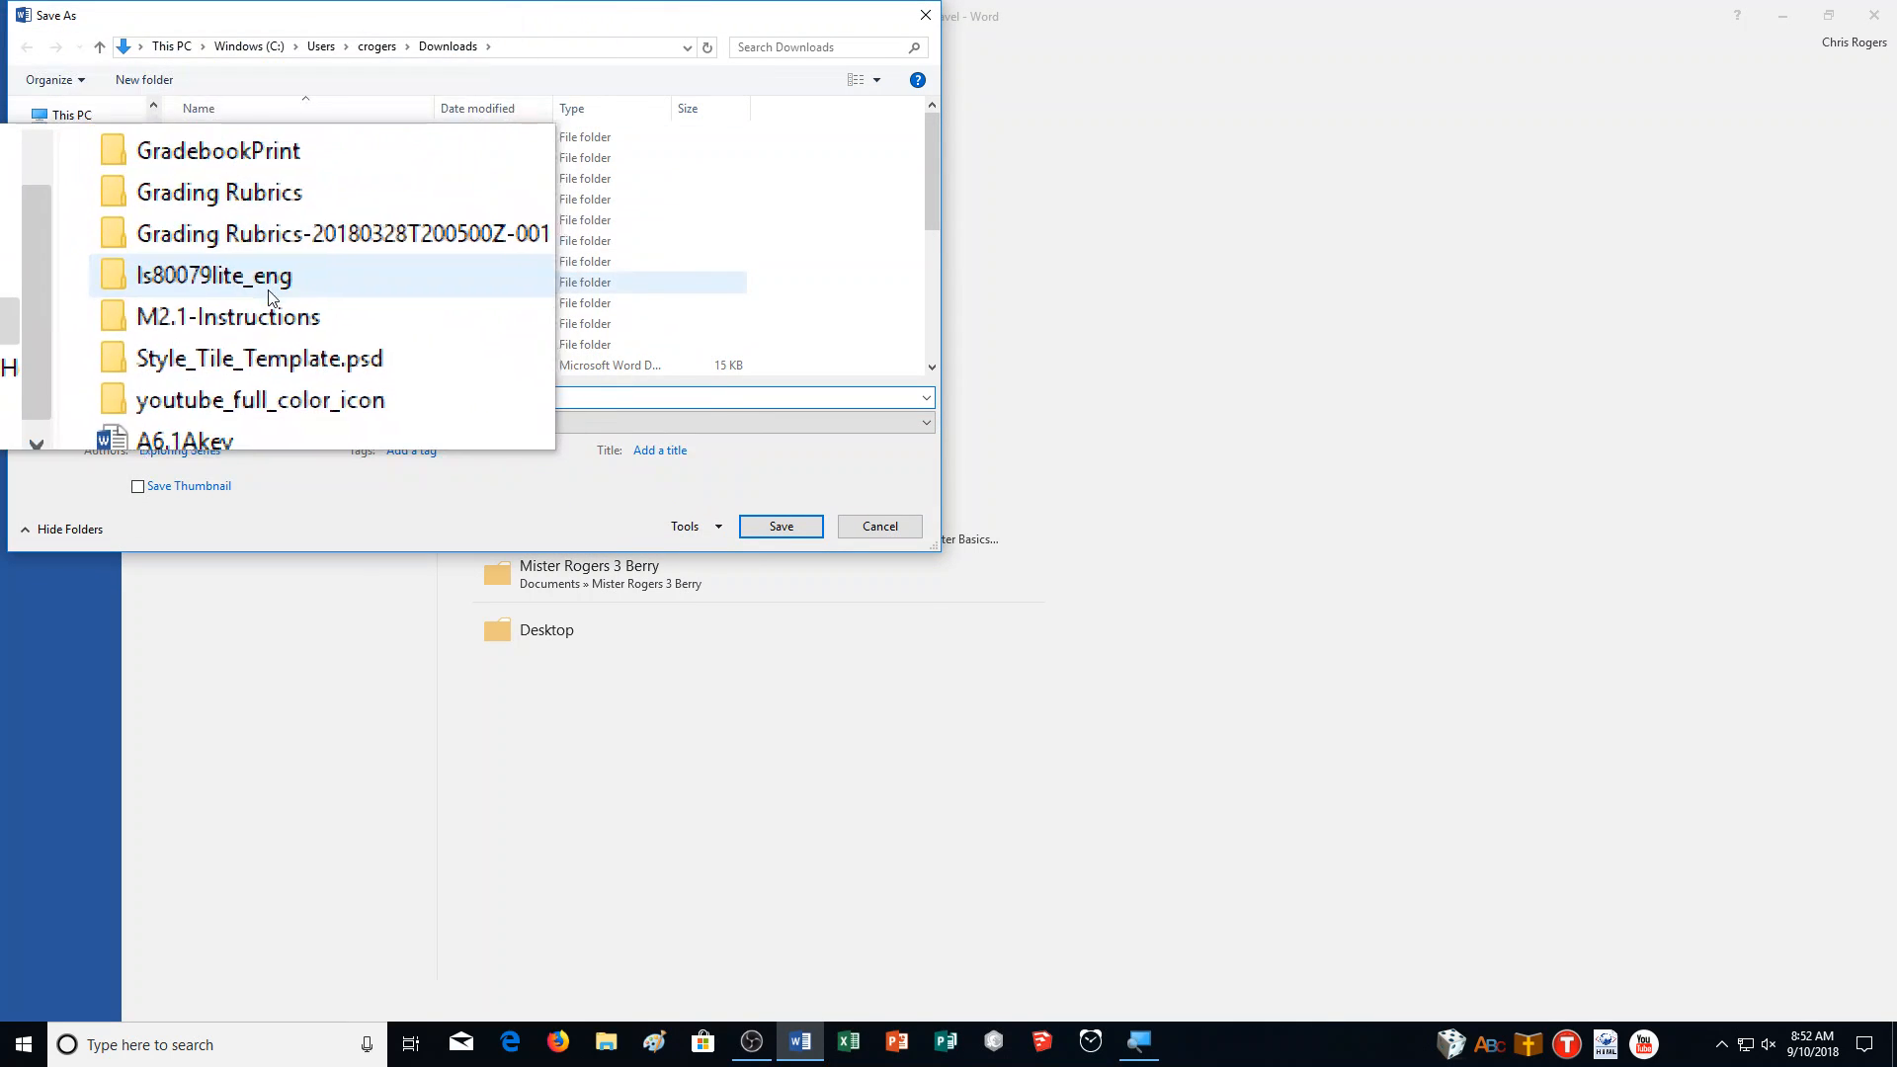
click(51, 192)
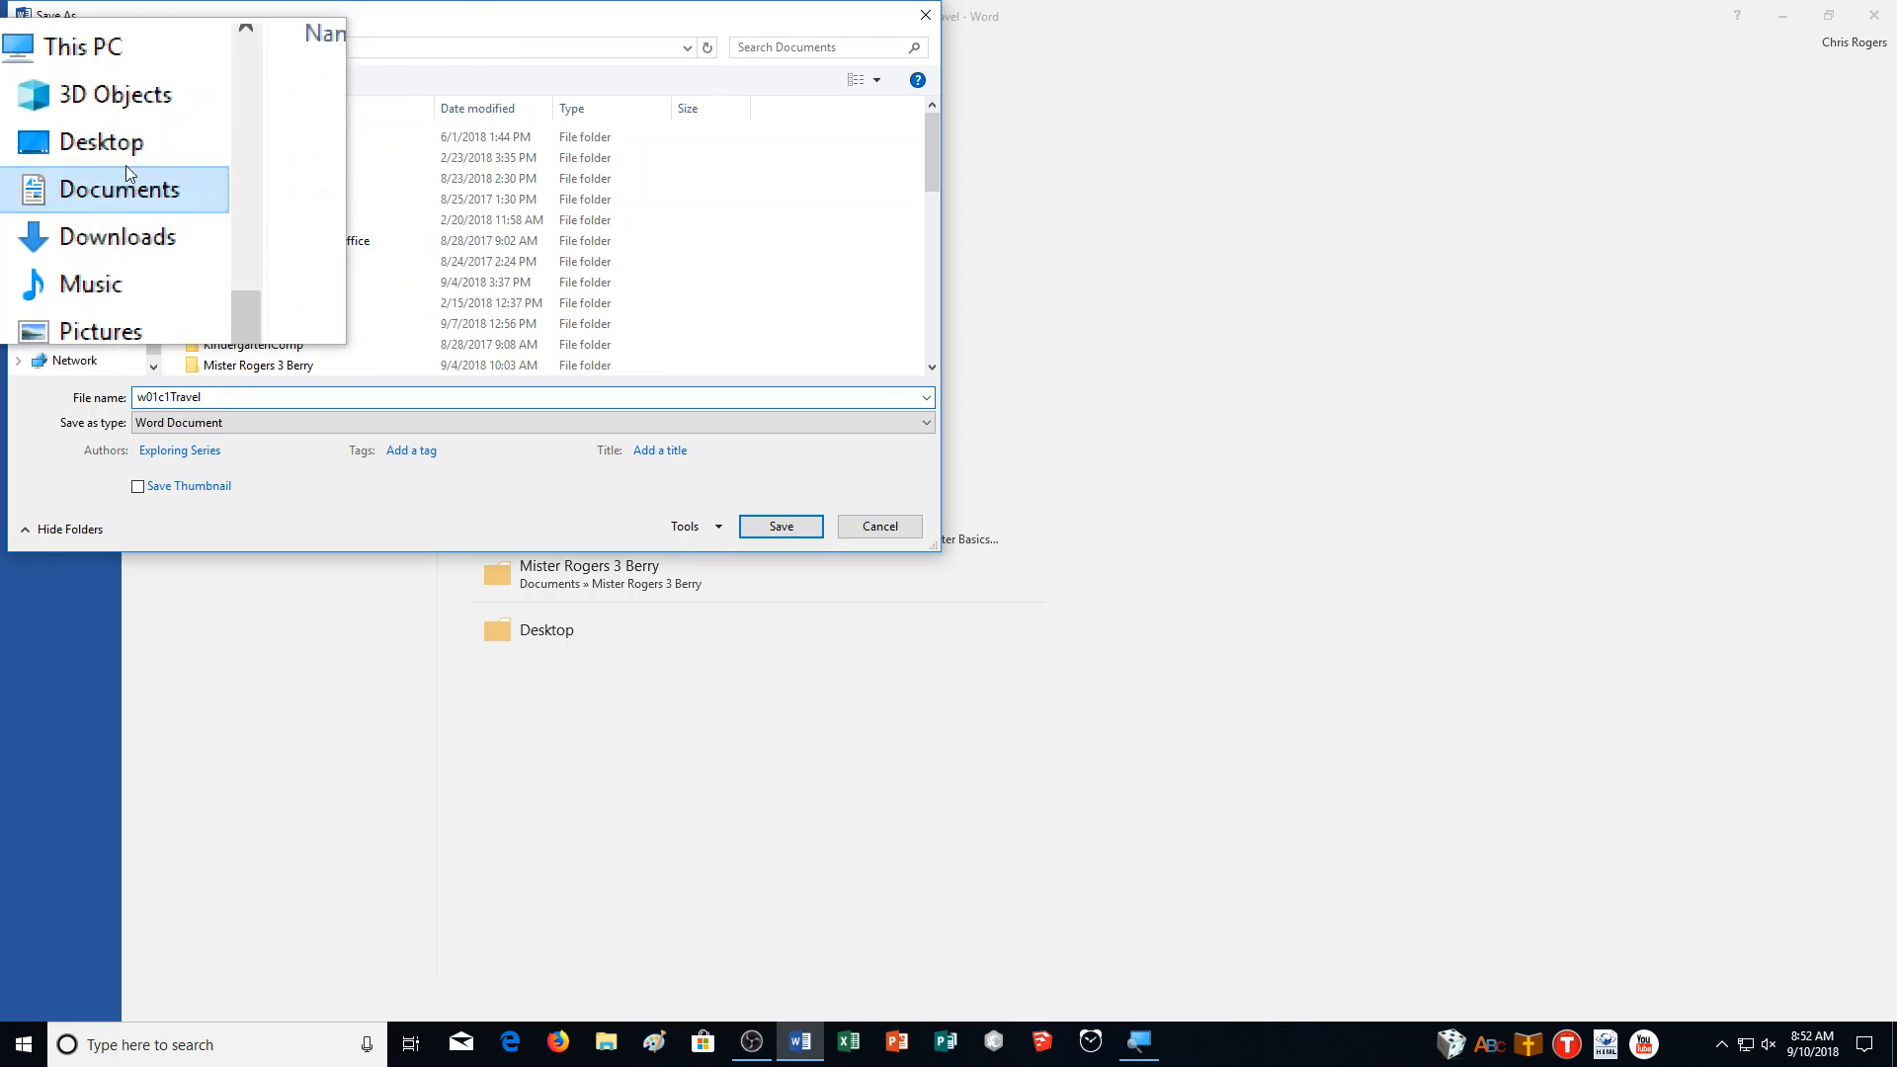
double_click(229, 178)
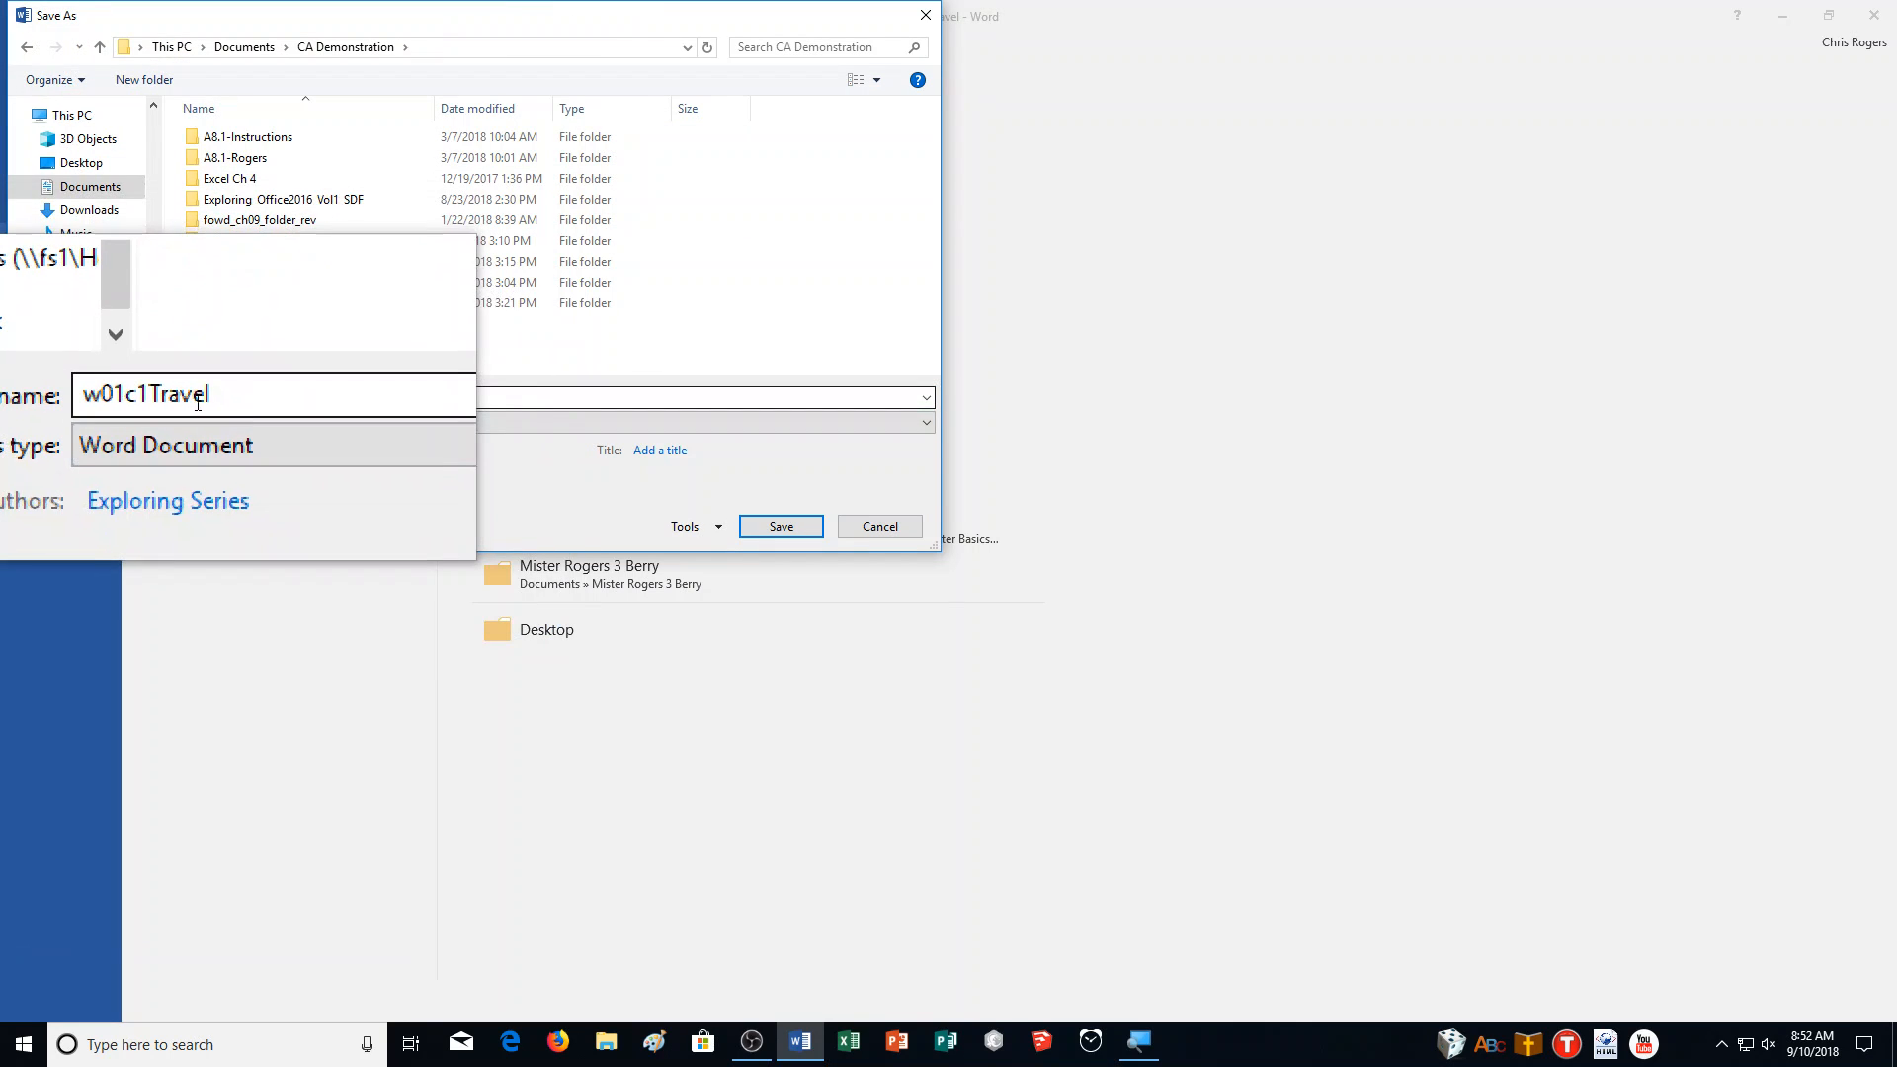
click(232, 403)
click(229, 401)
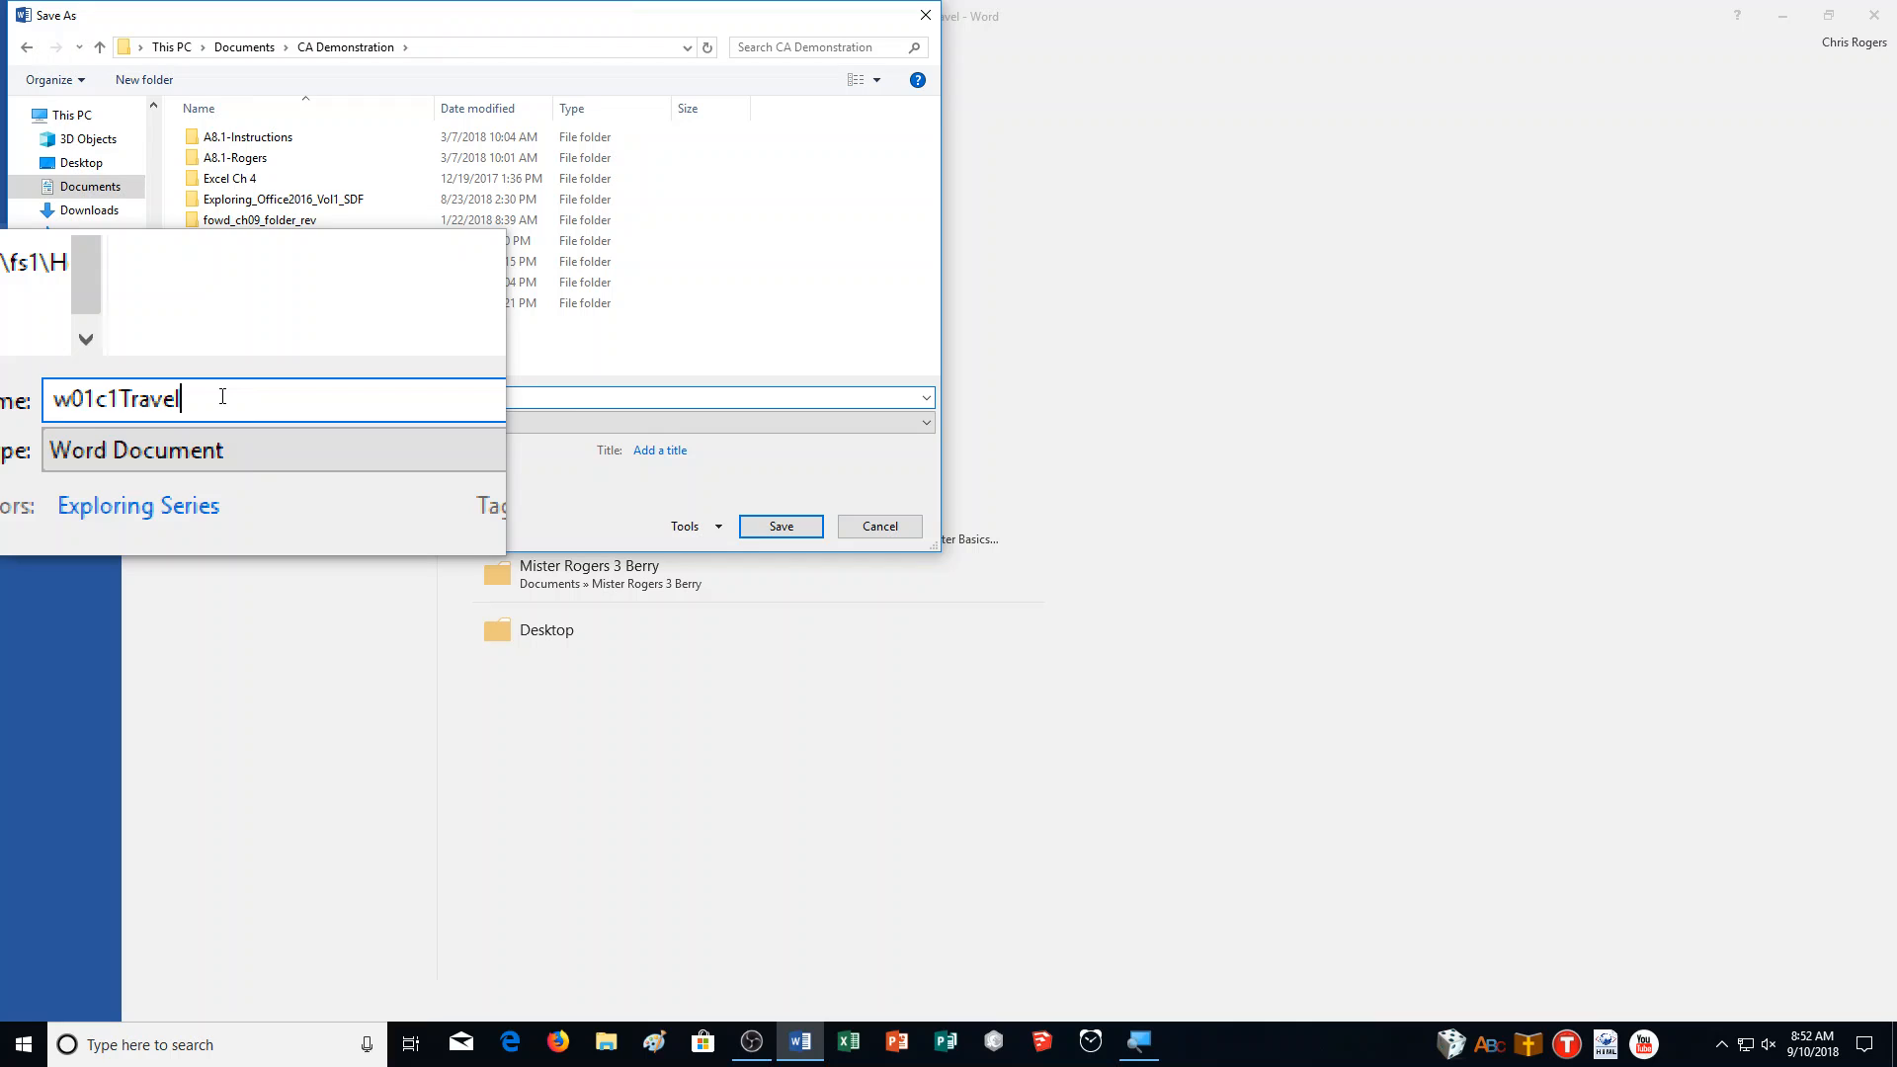
text(_RogersMister)
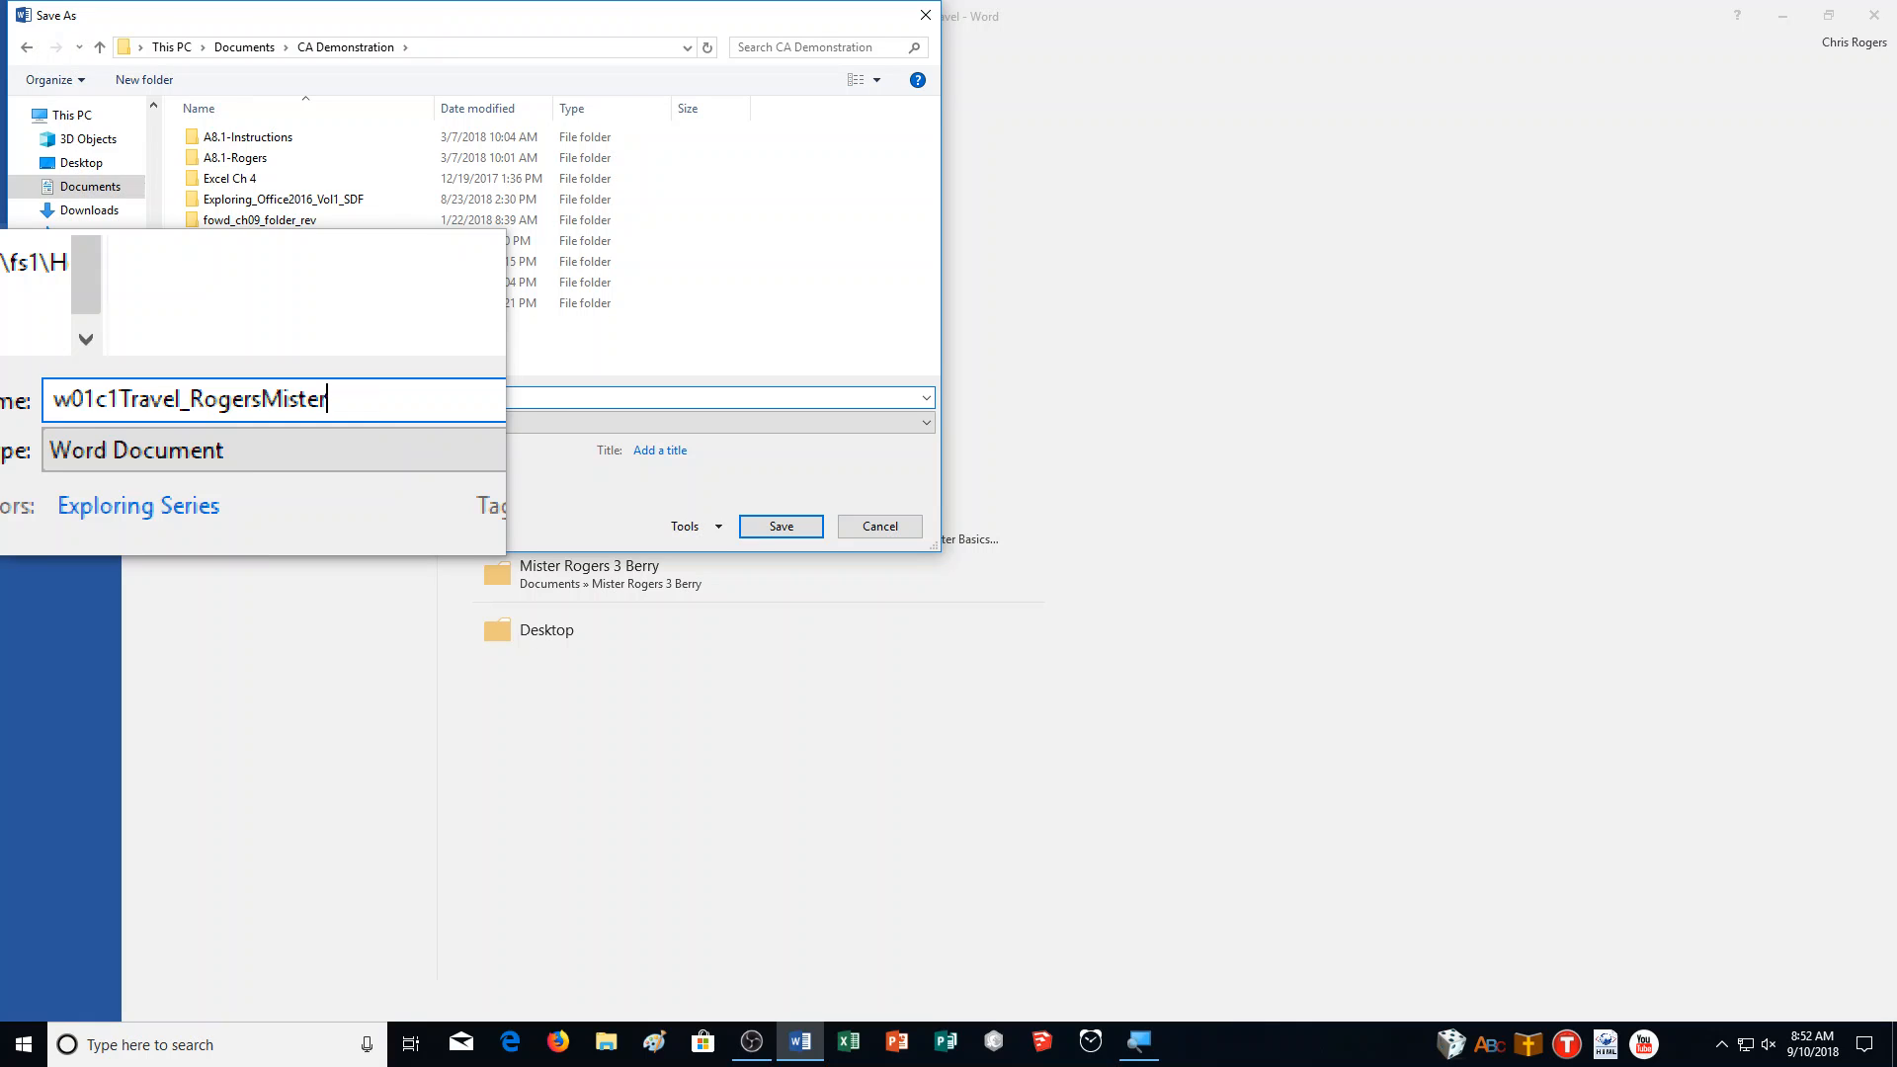
key(Return)
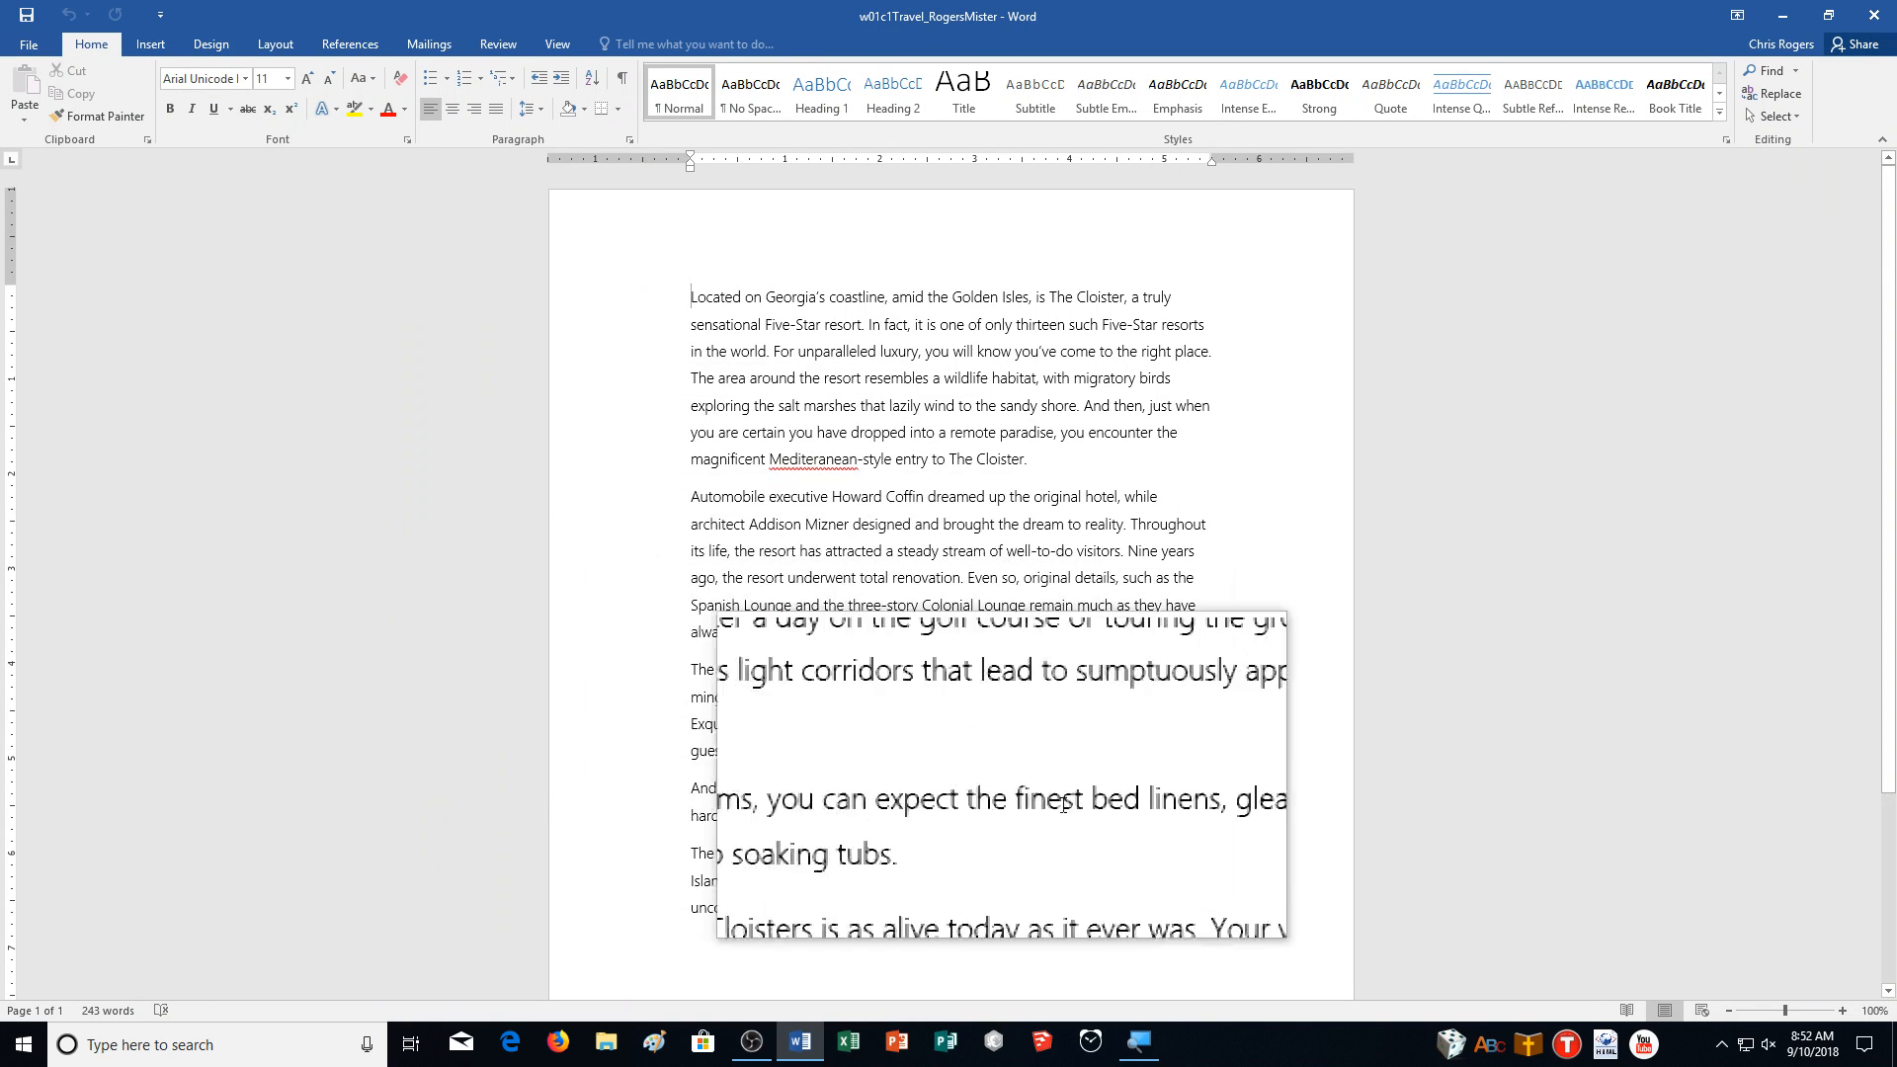
Add a blank paragraph after the document's last line and insert the text of the file w01c1Texas from Downloads there.
scroll(1097, 760, down, 2)
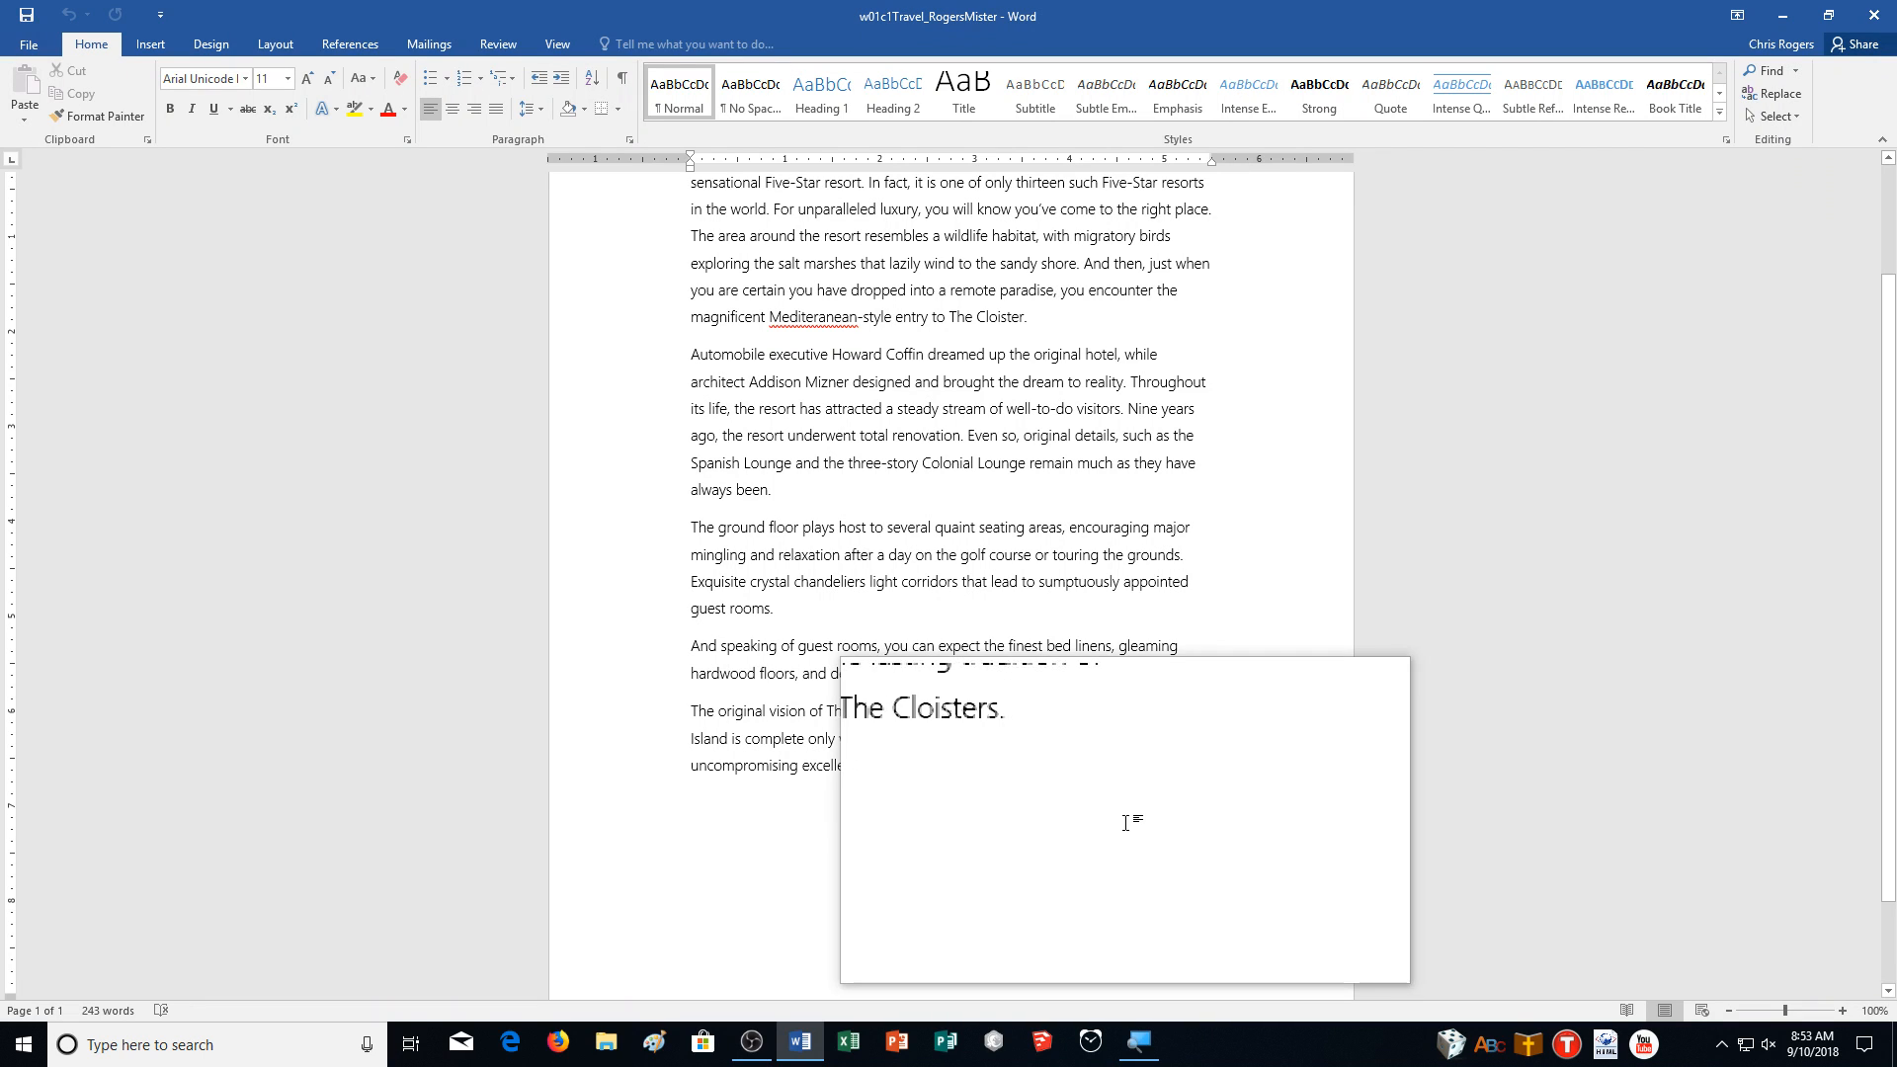
key(Return)
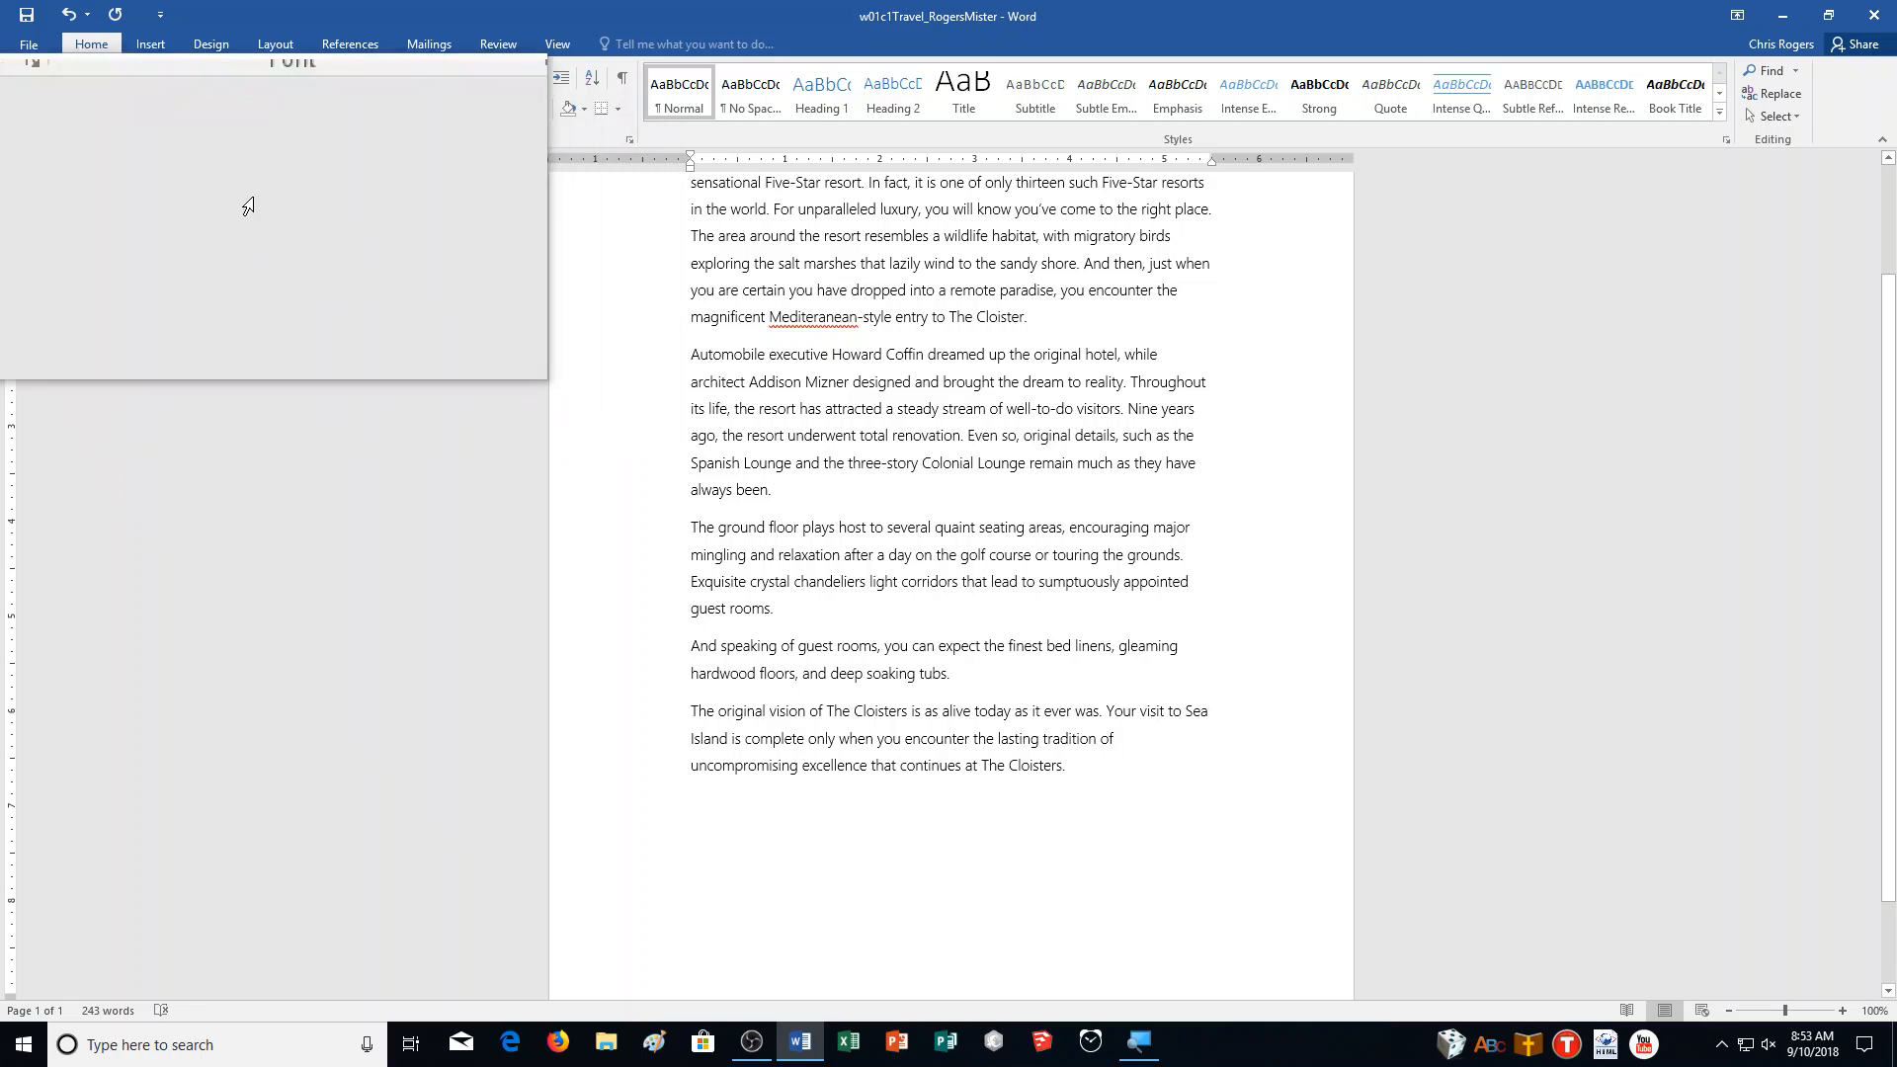
click(138, 41)
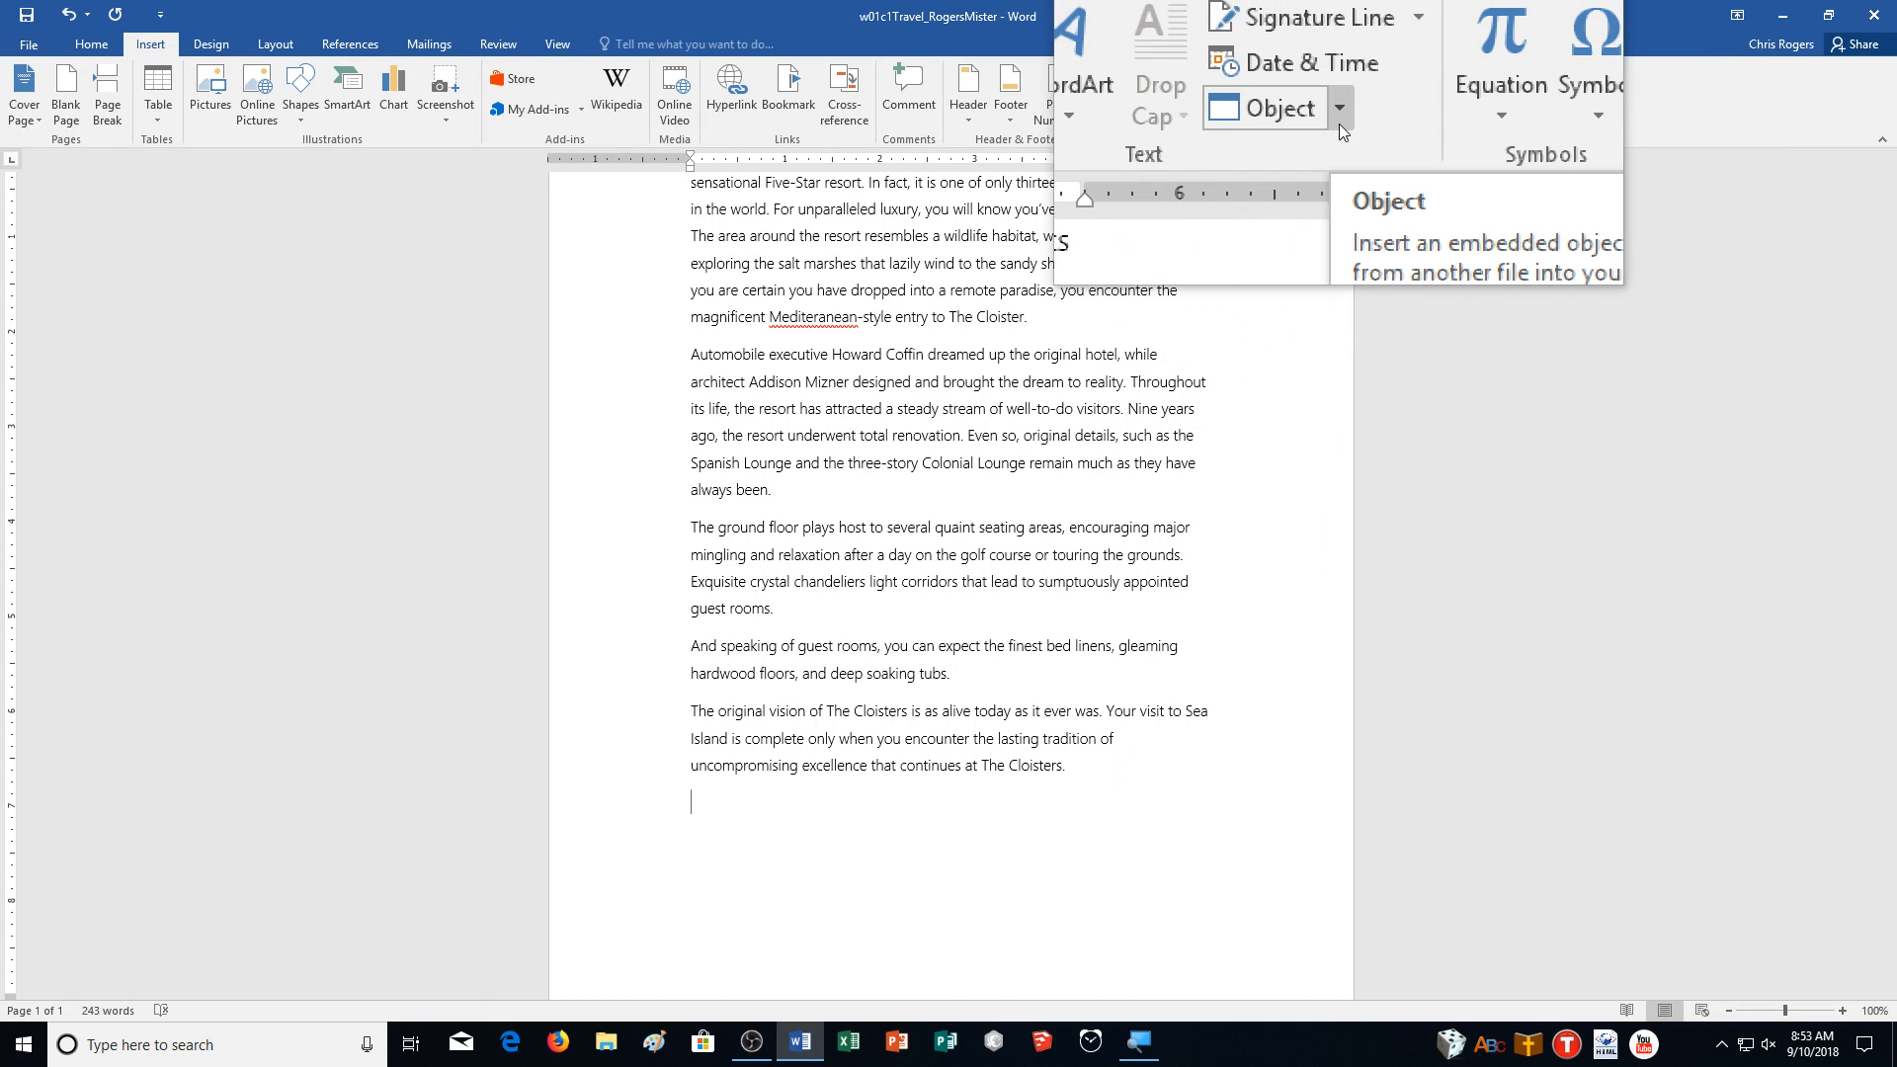
click(1338, 123)
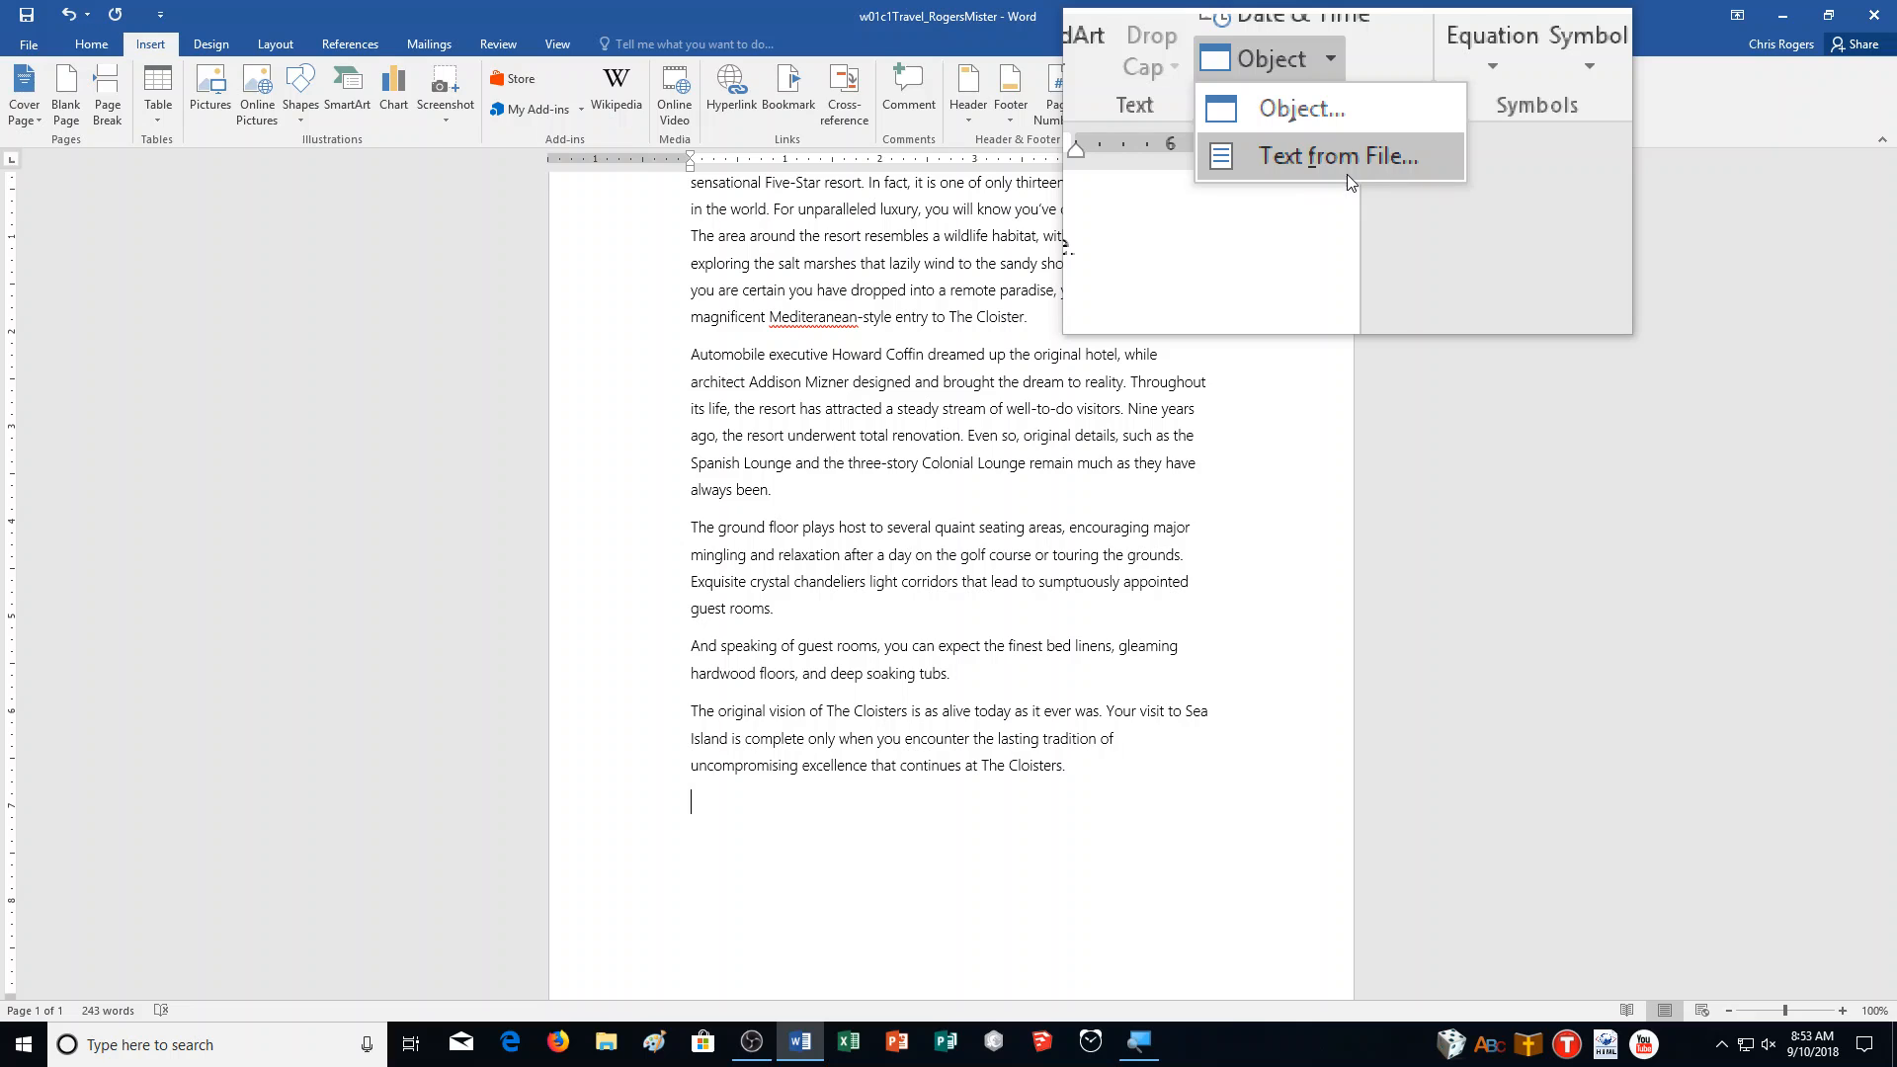
click(1348, 174)
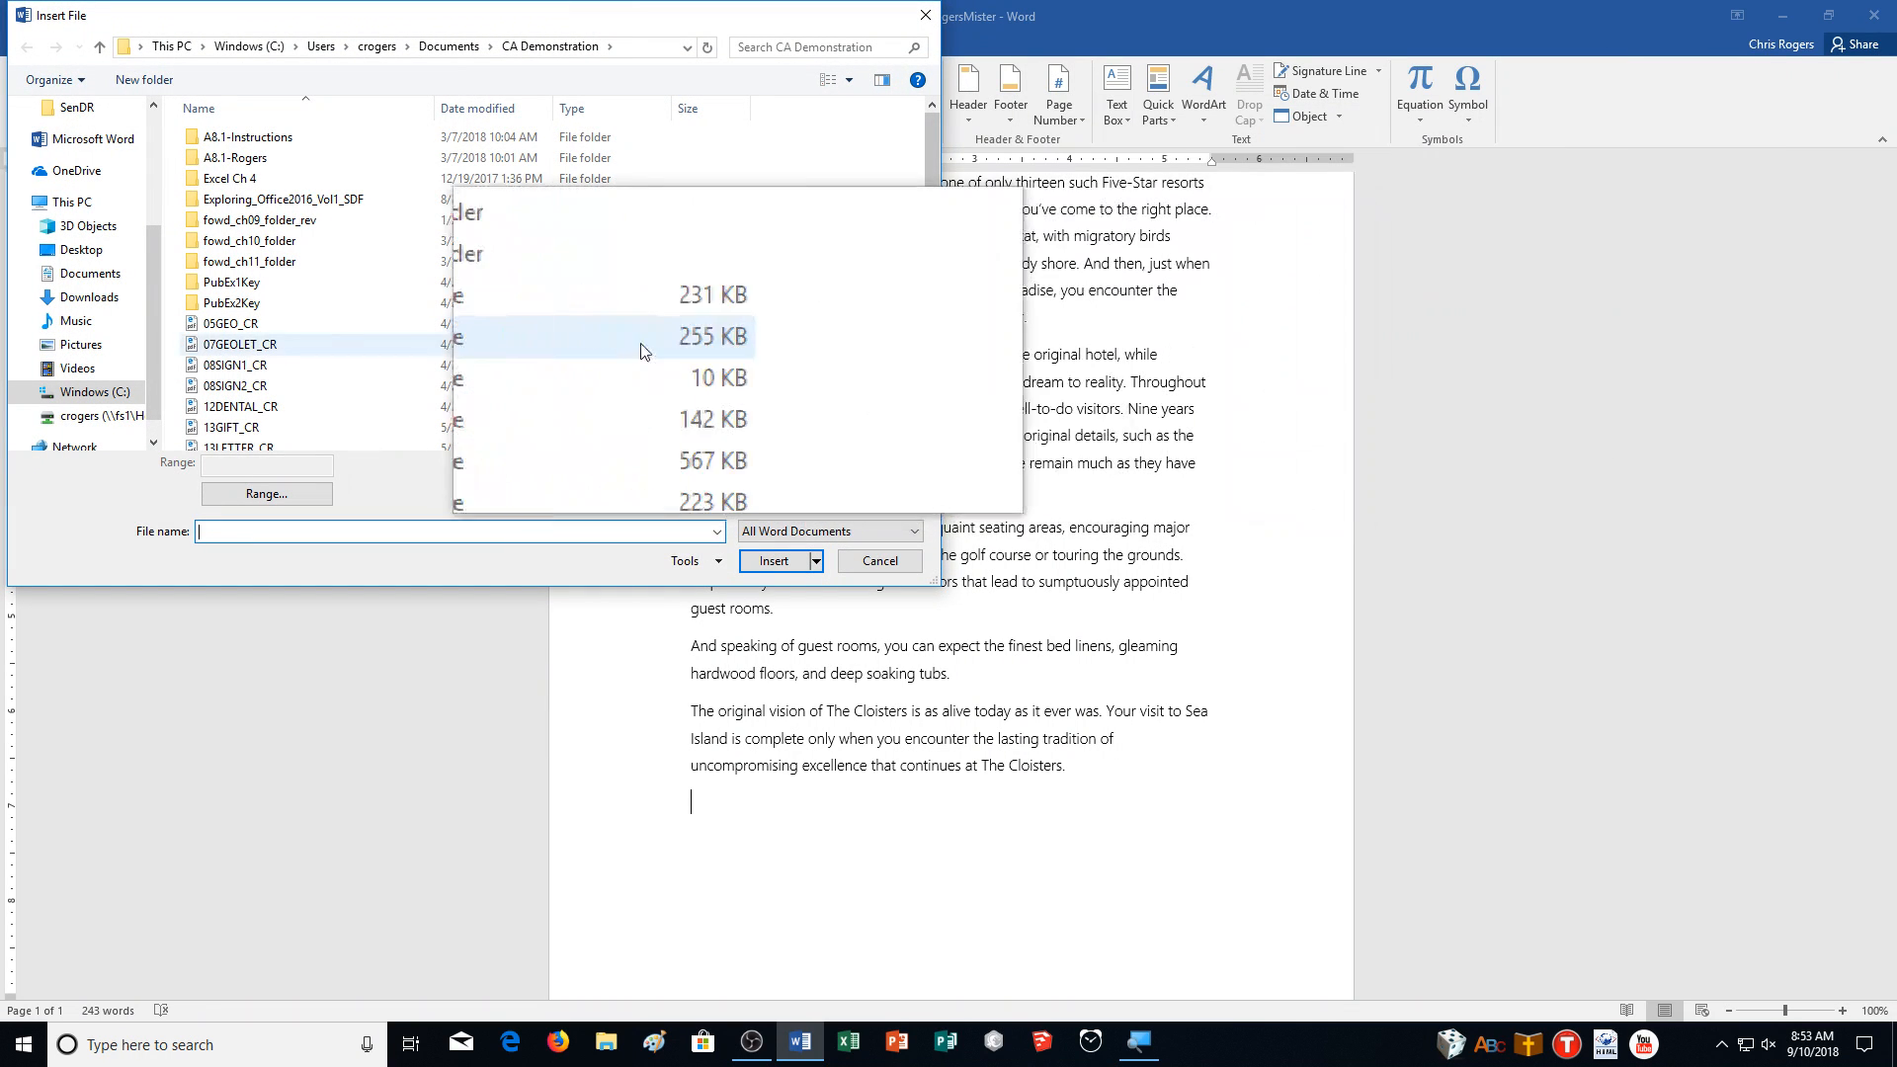
click(67, 297)
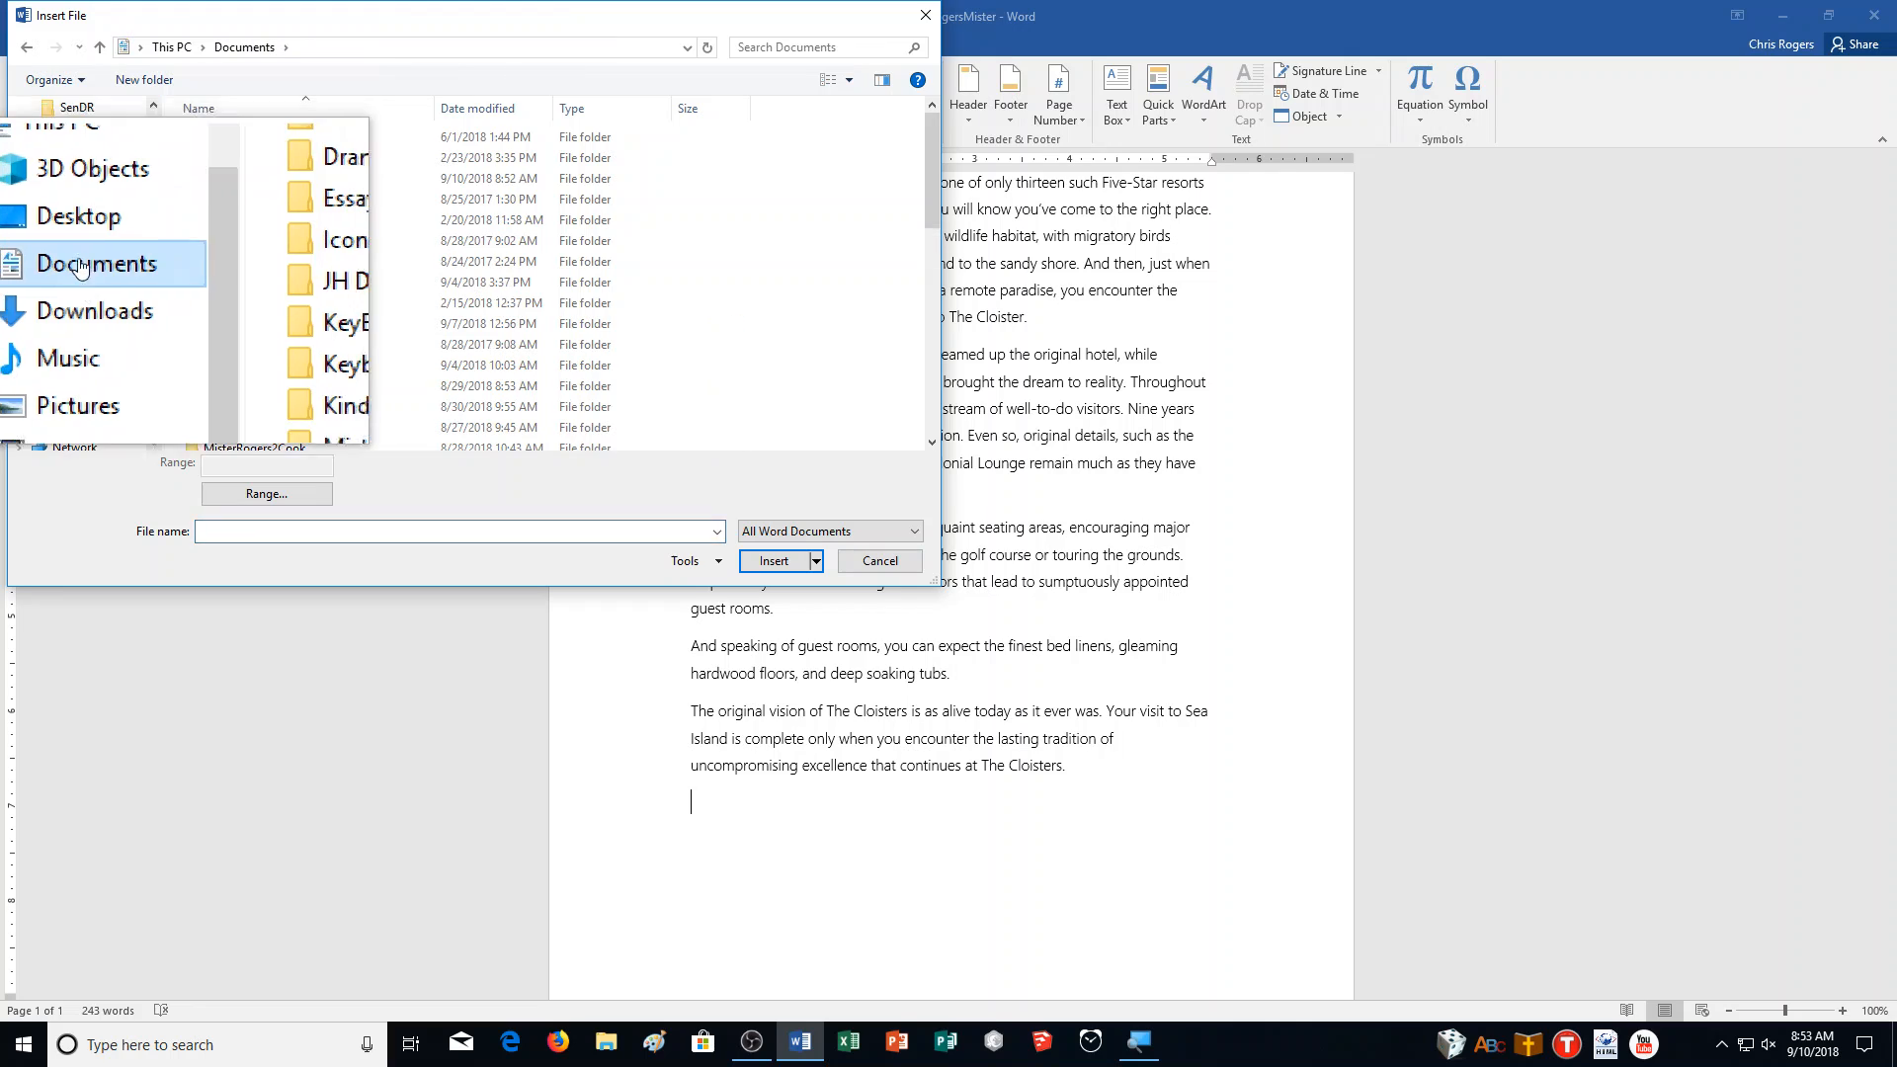
click(99, 310)
scroll(652, 316, down, 4)
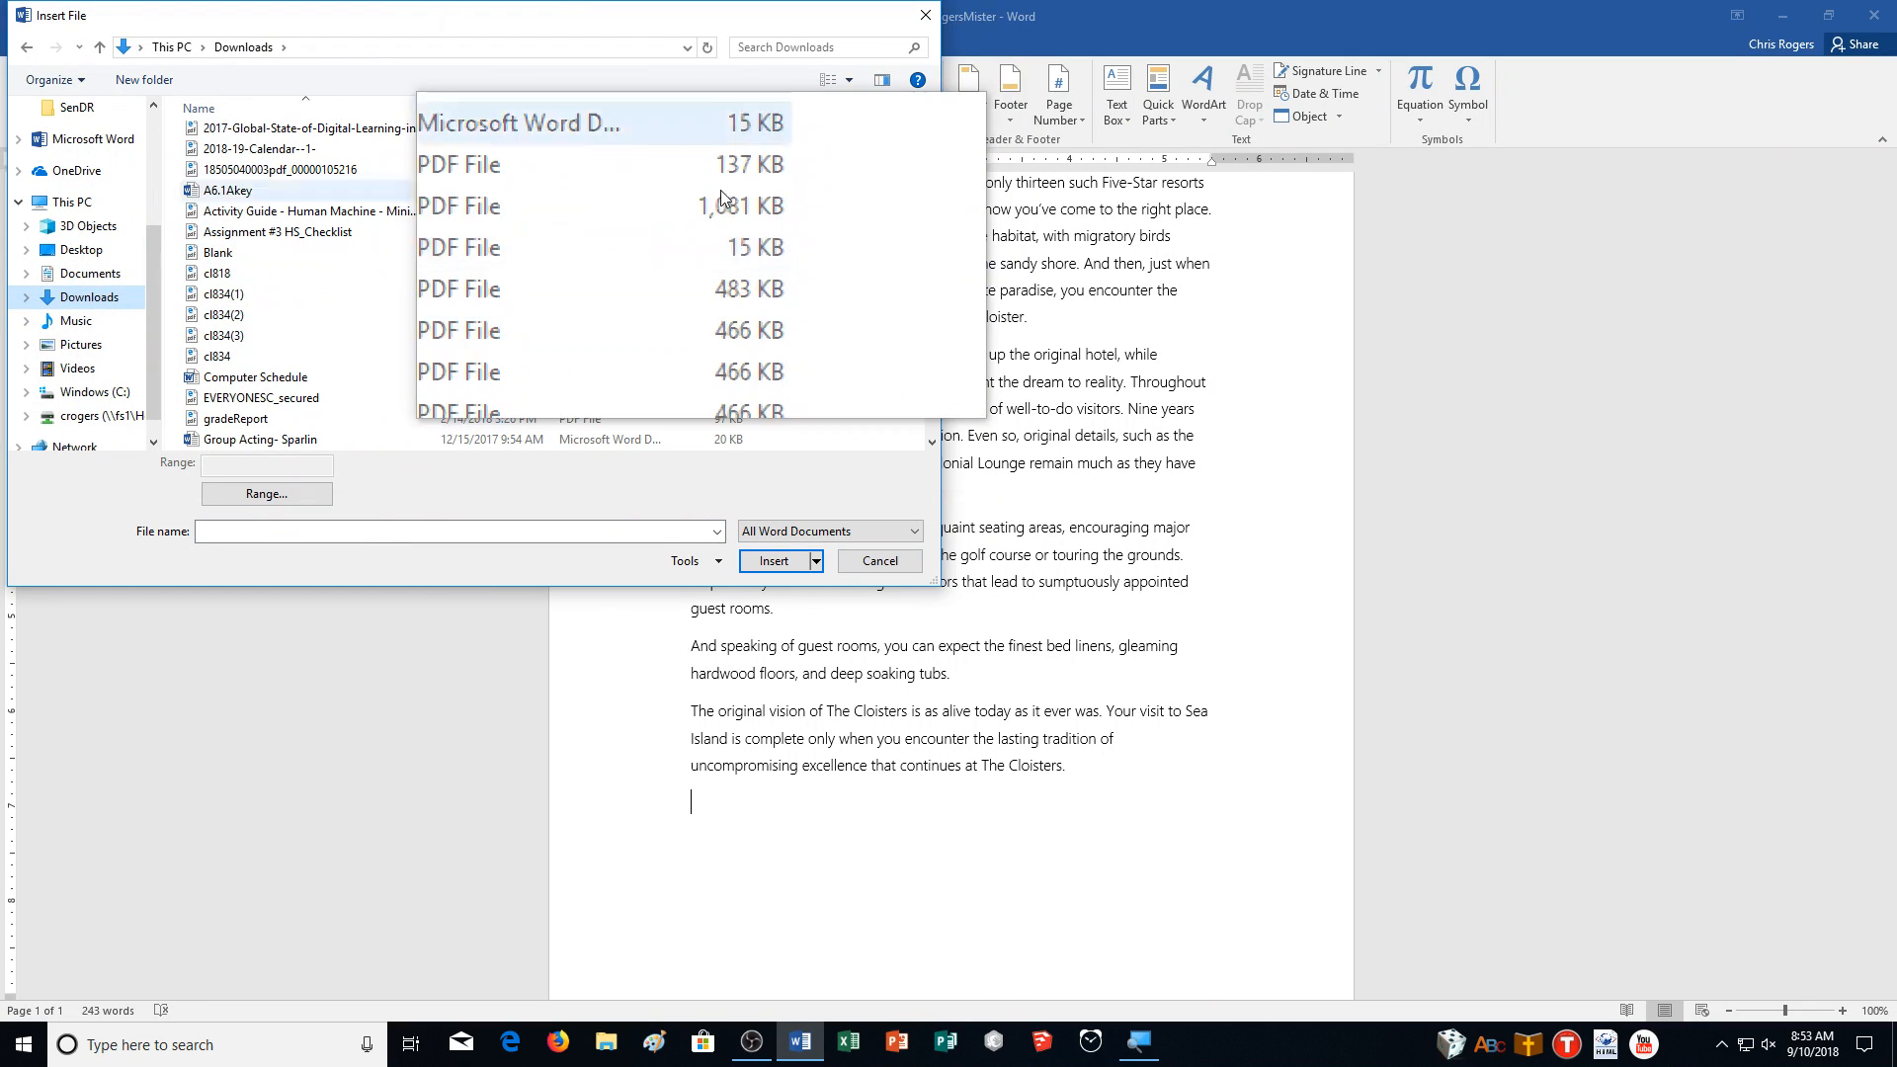
scroll(610, 258, down, 10)
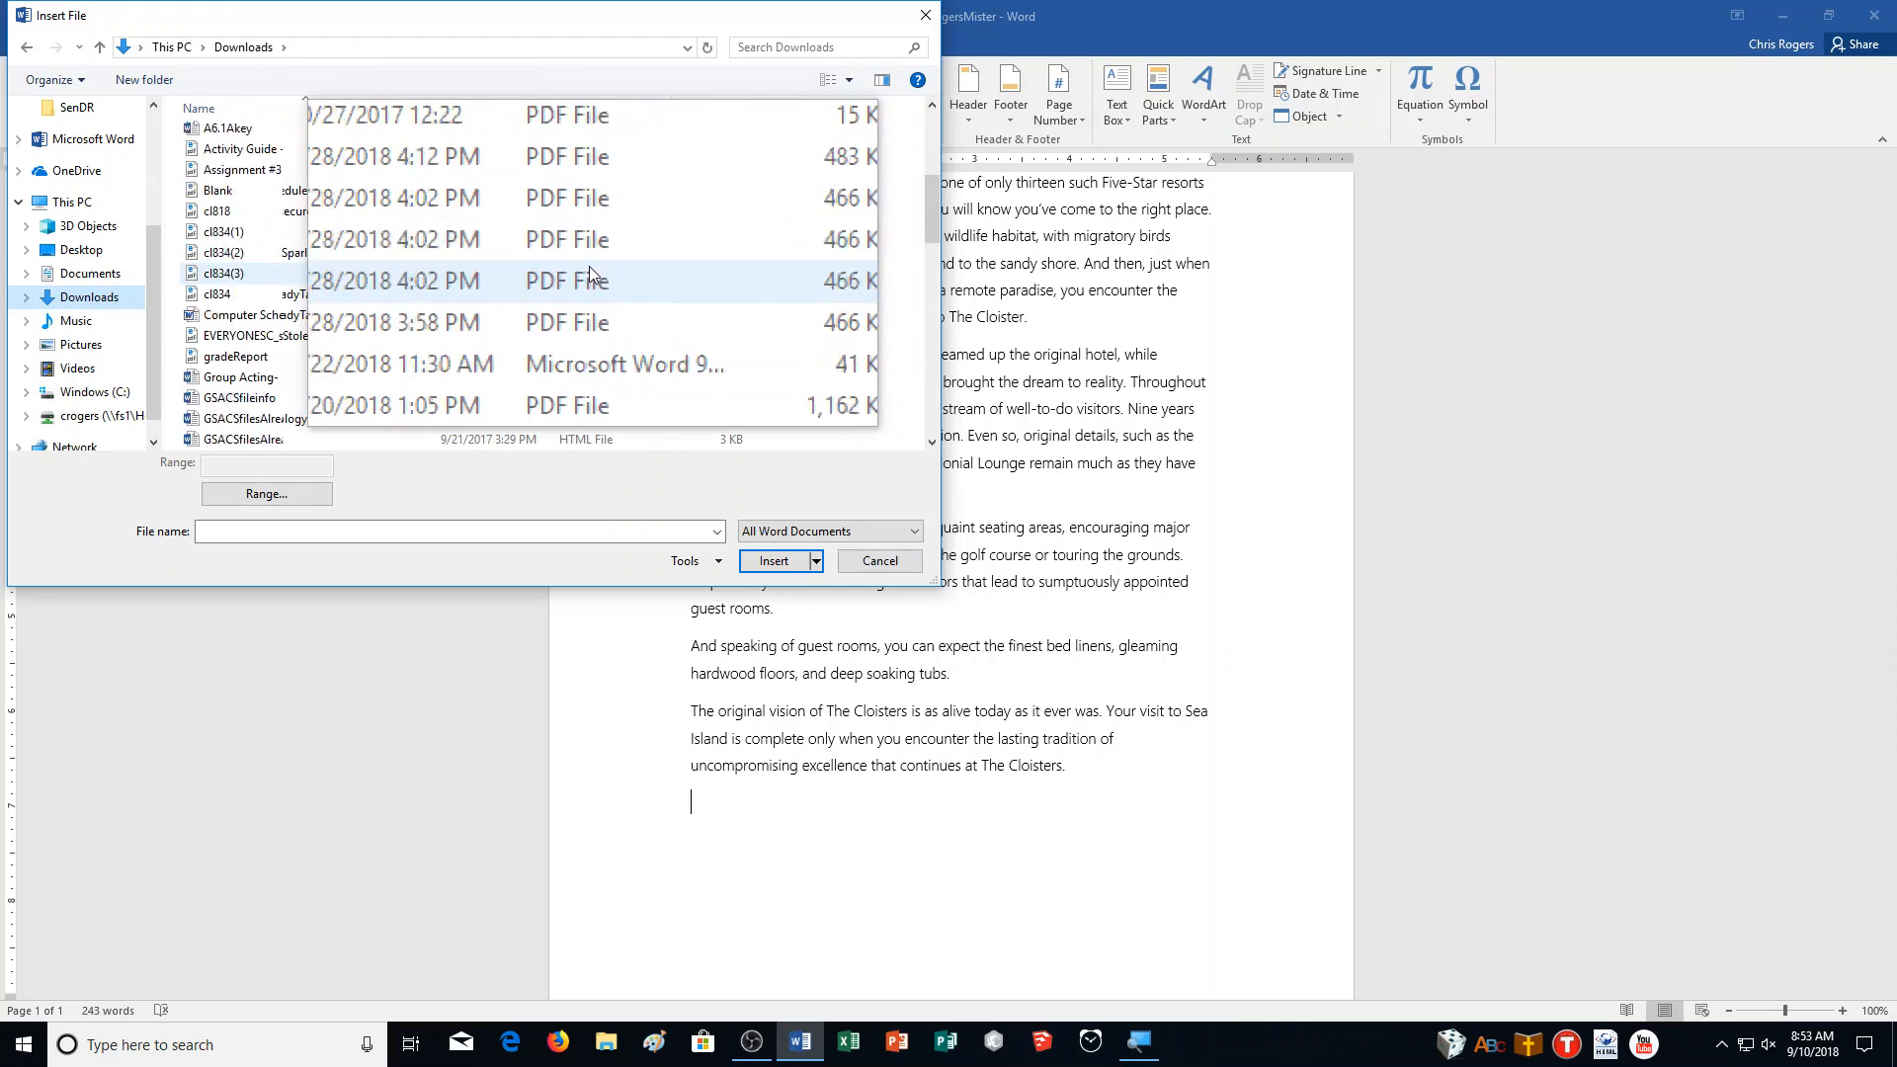
scroll(270, 398, down, 5)
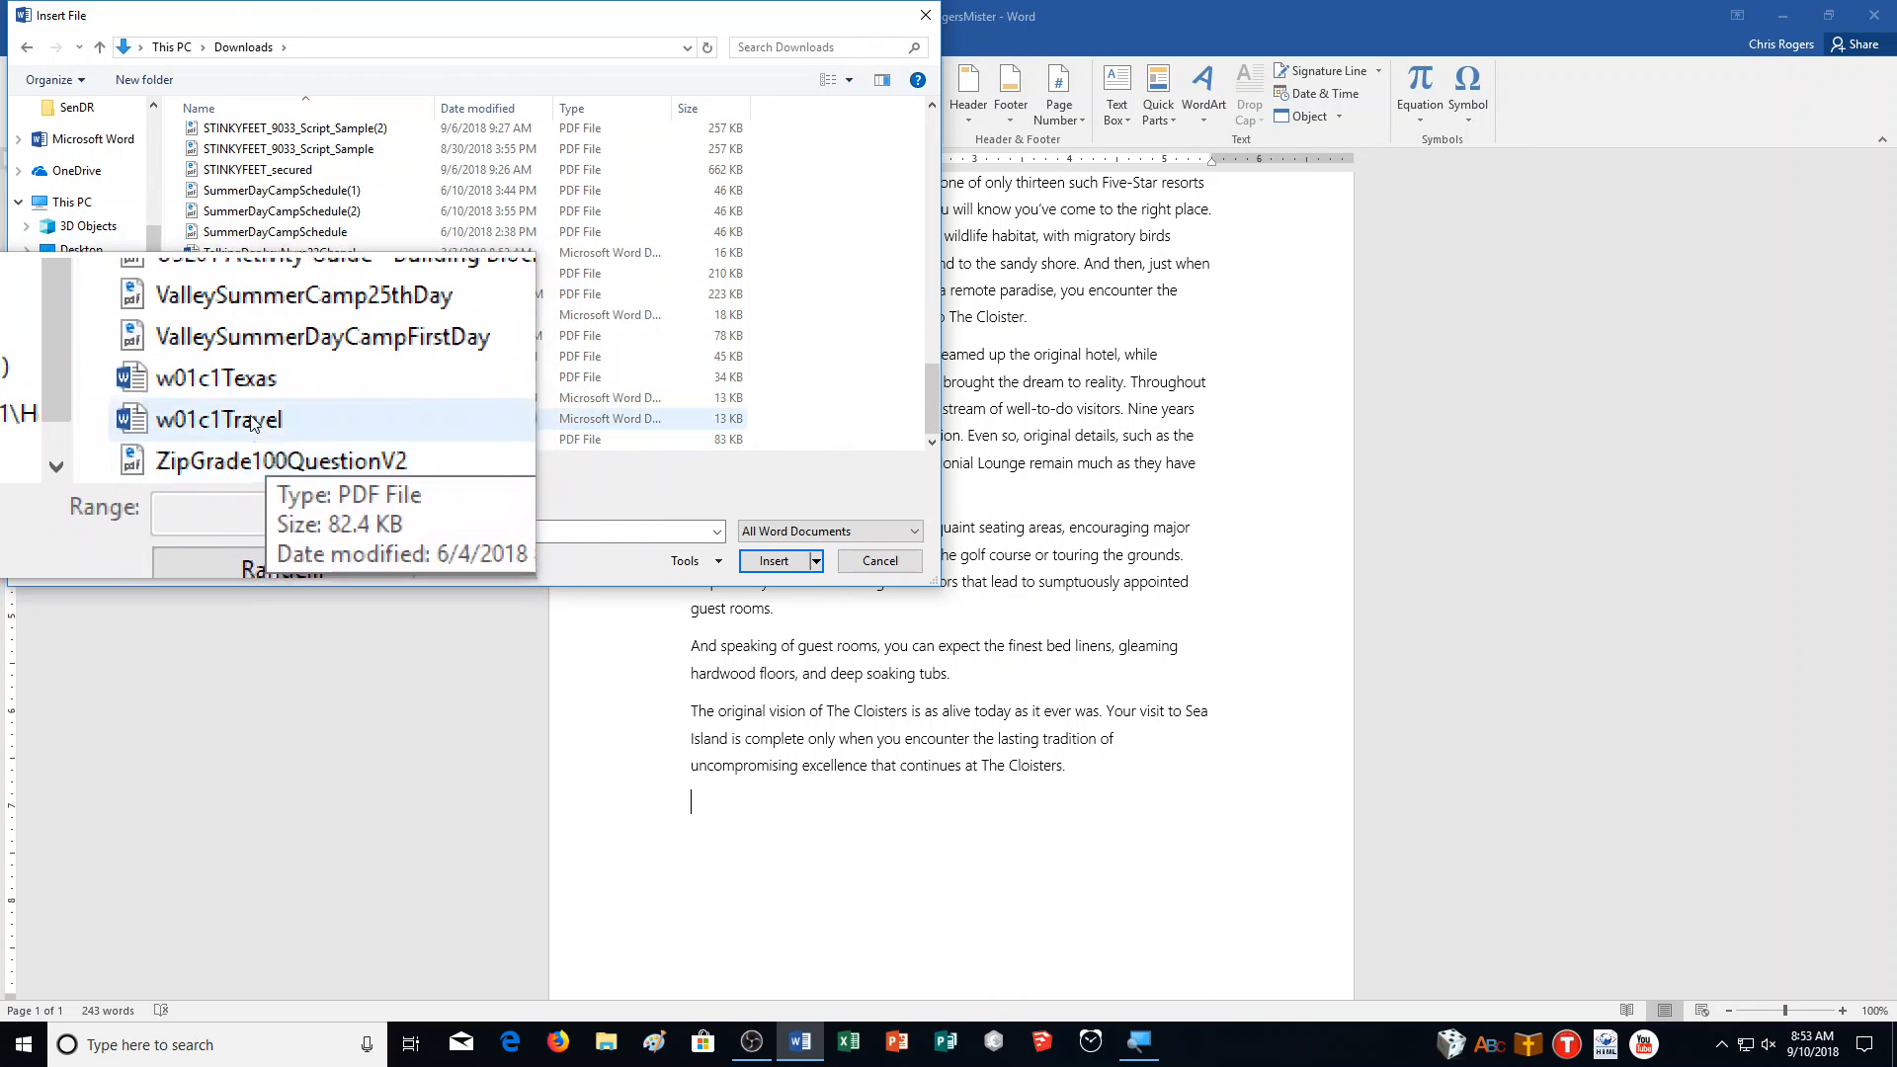
click(249, 407)
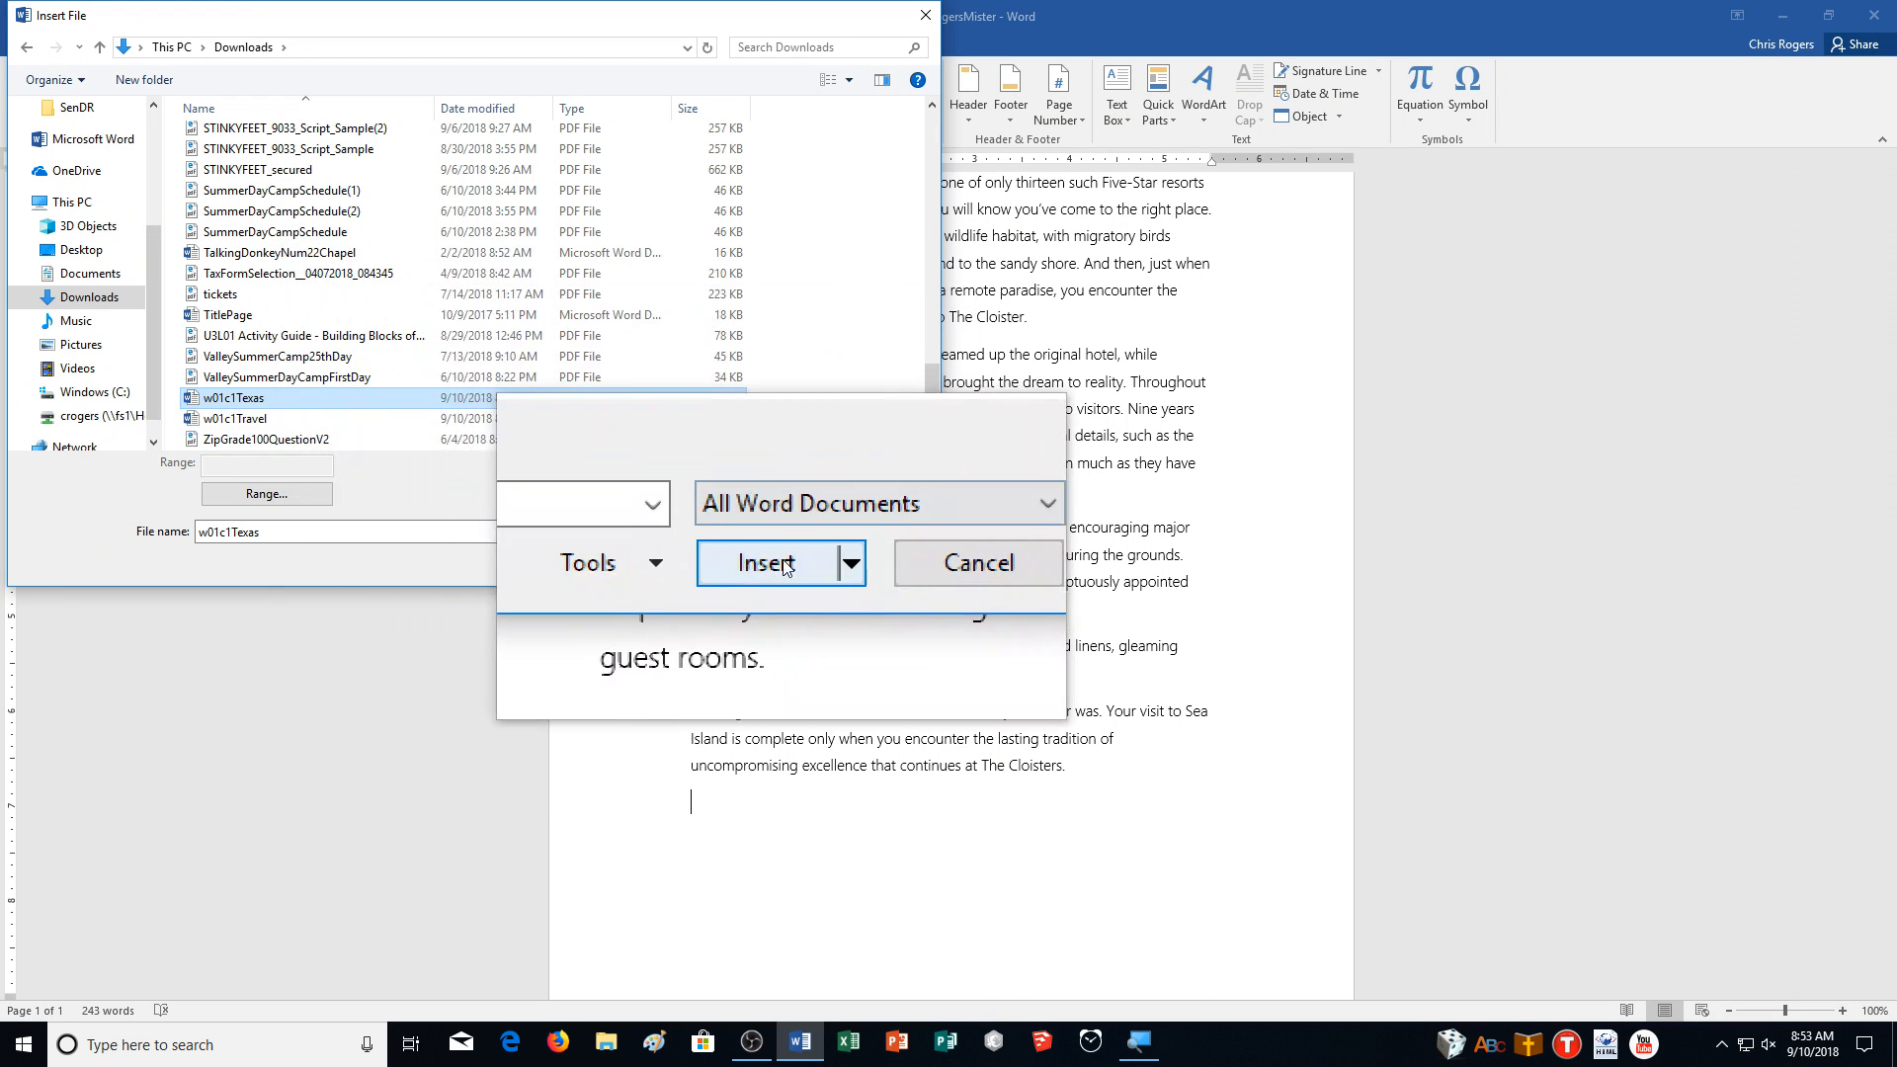
click(768, 563)
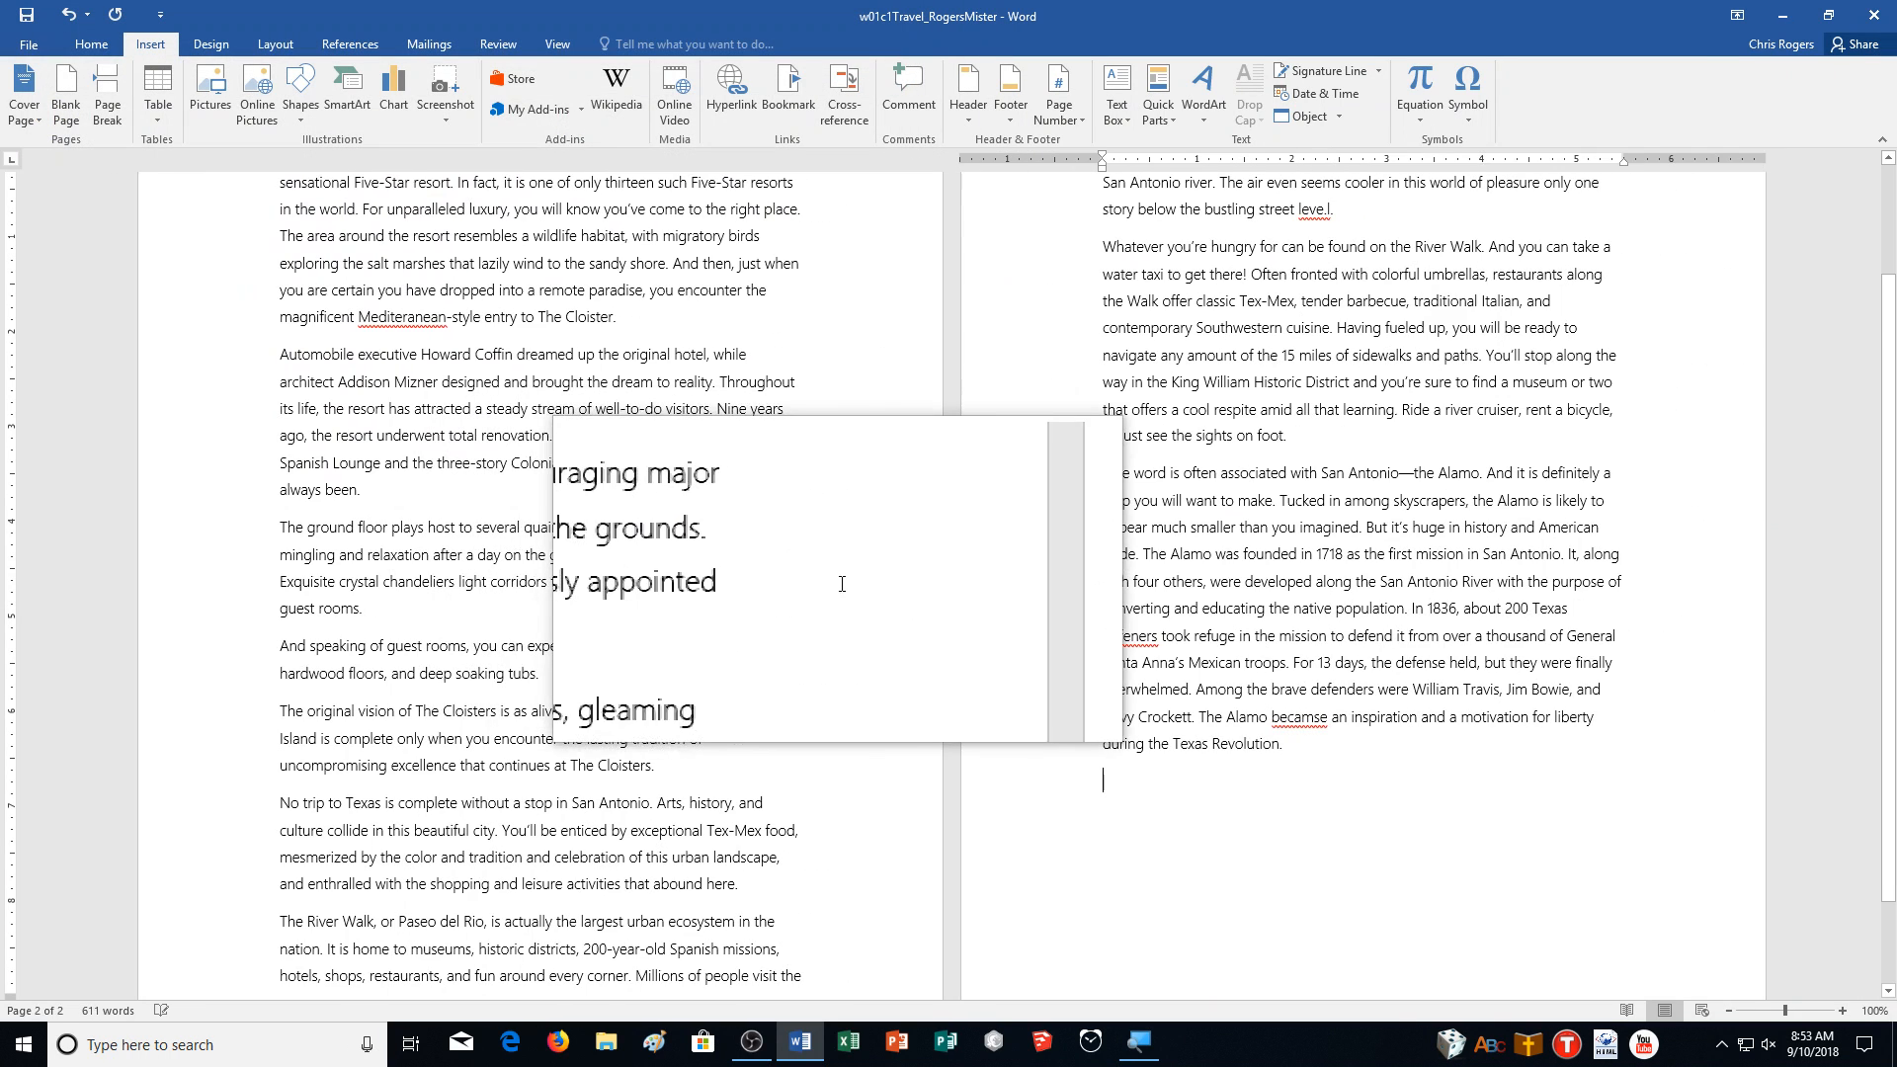
Run the spelling and grammar check, correcting the flagged words to "Mediterranean", "level", "defenders" and "became".
scroll(923, 433, up, 3)
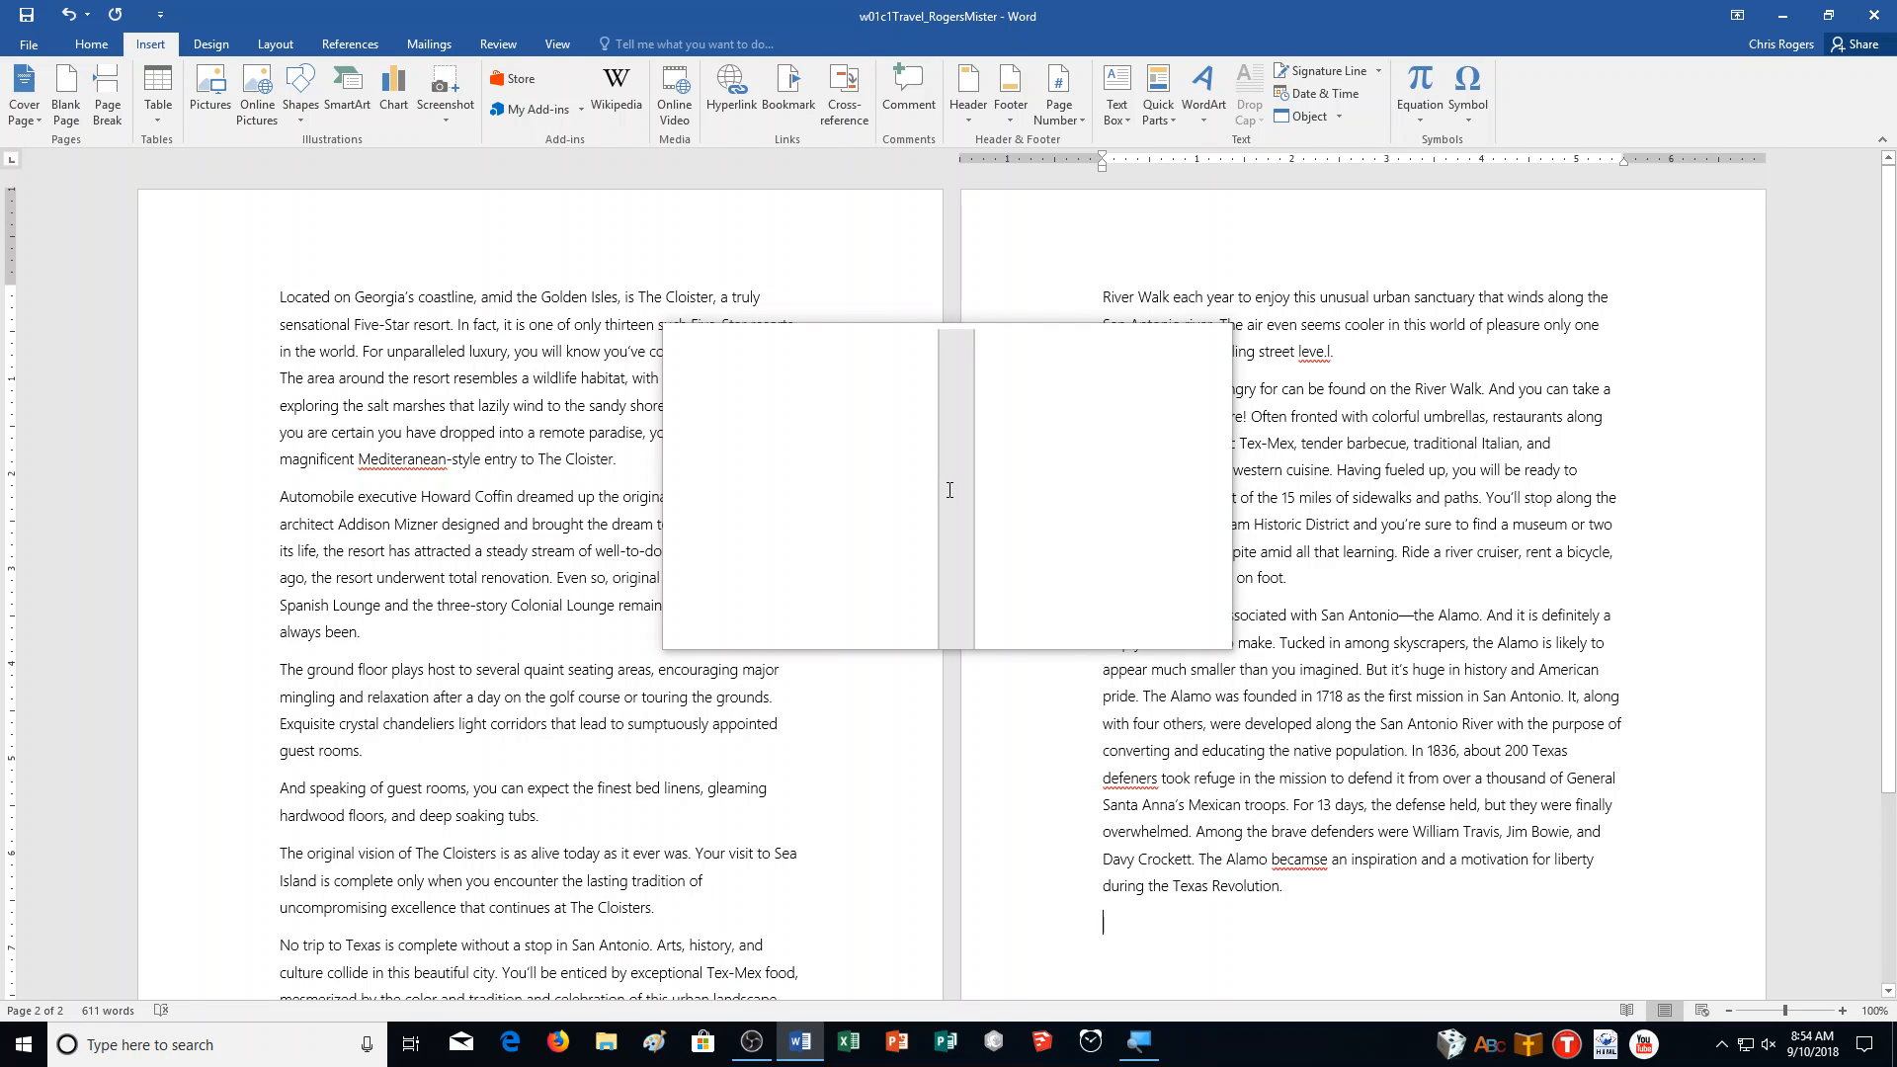
click(507, 49)
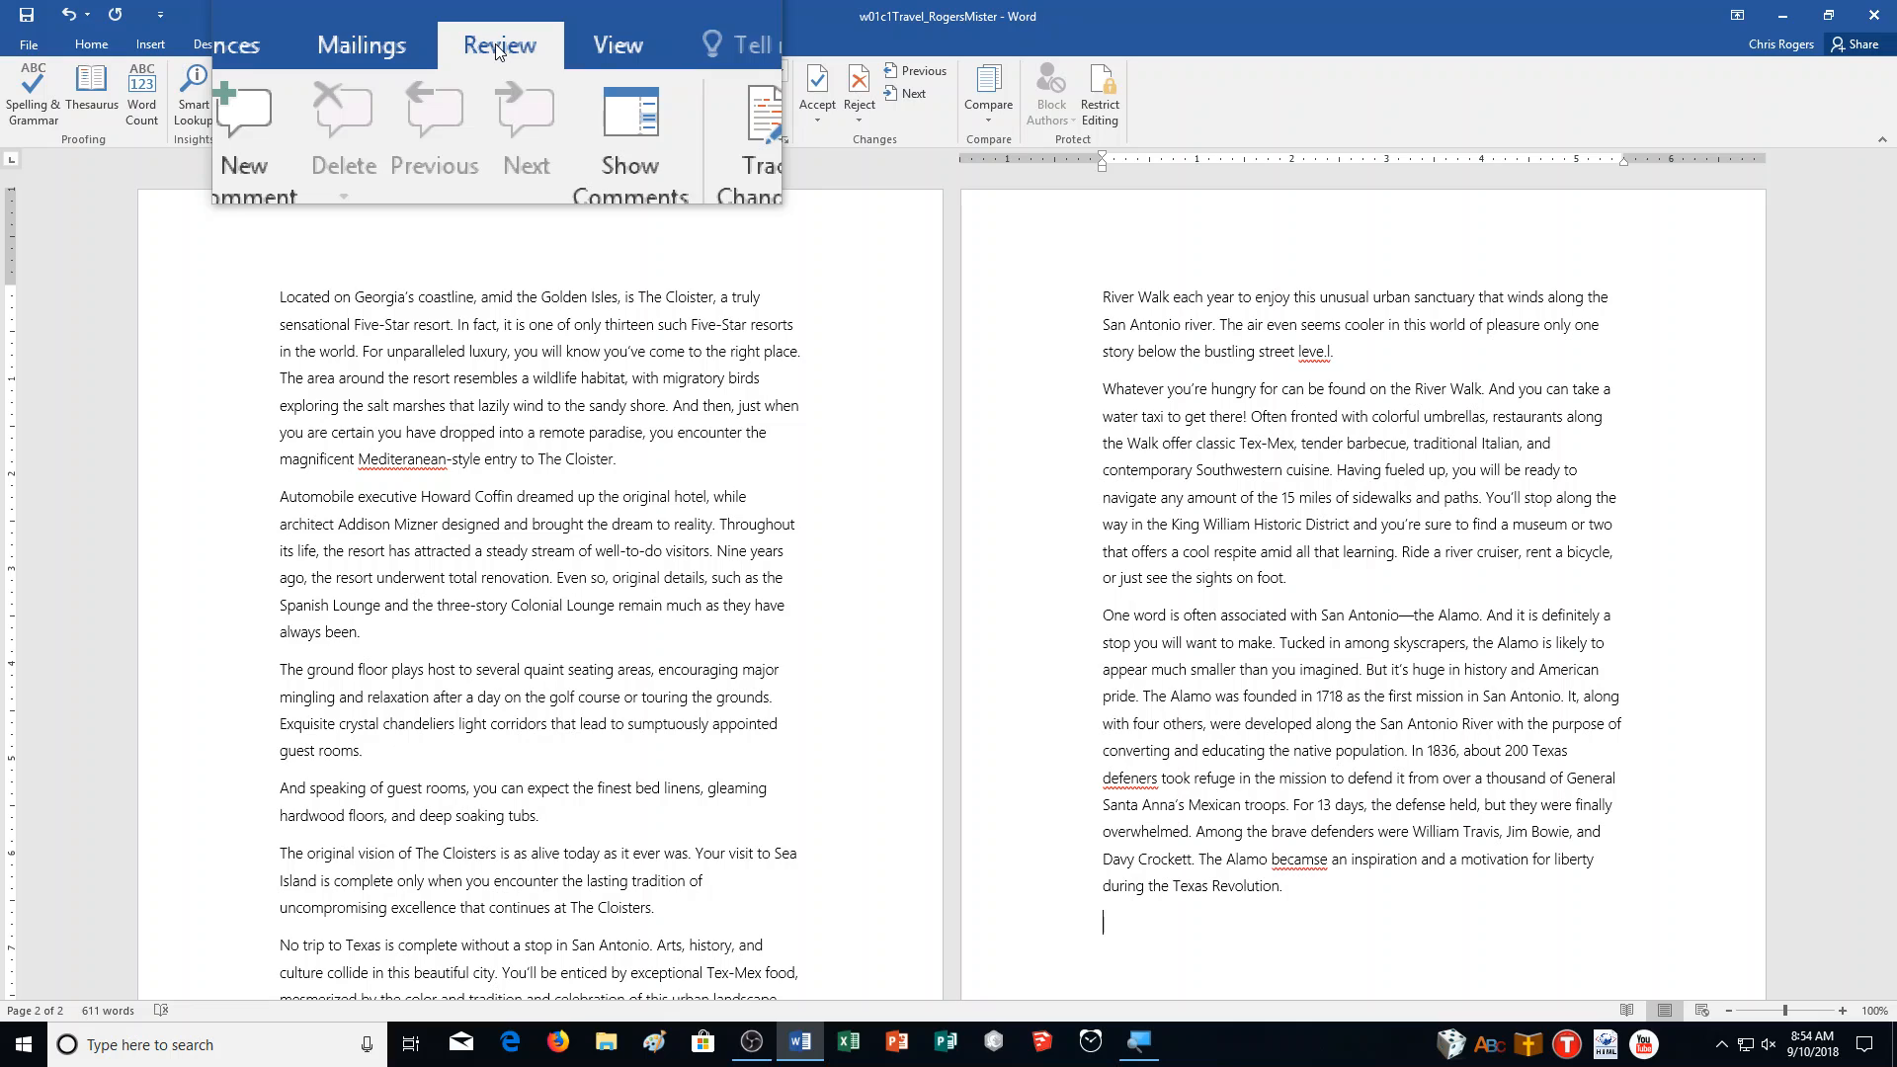
click(24, 99)
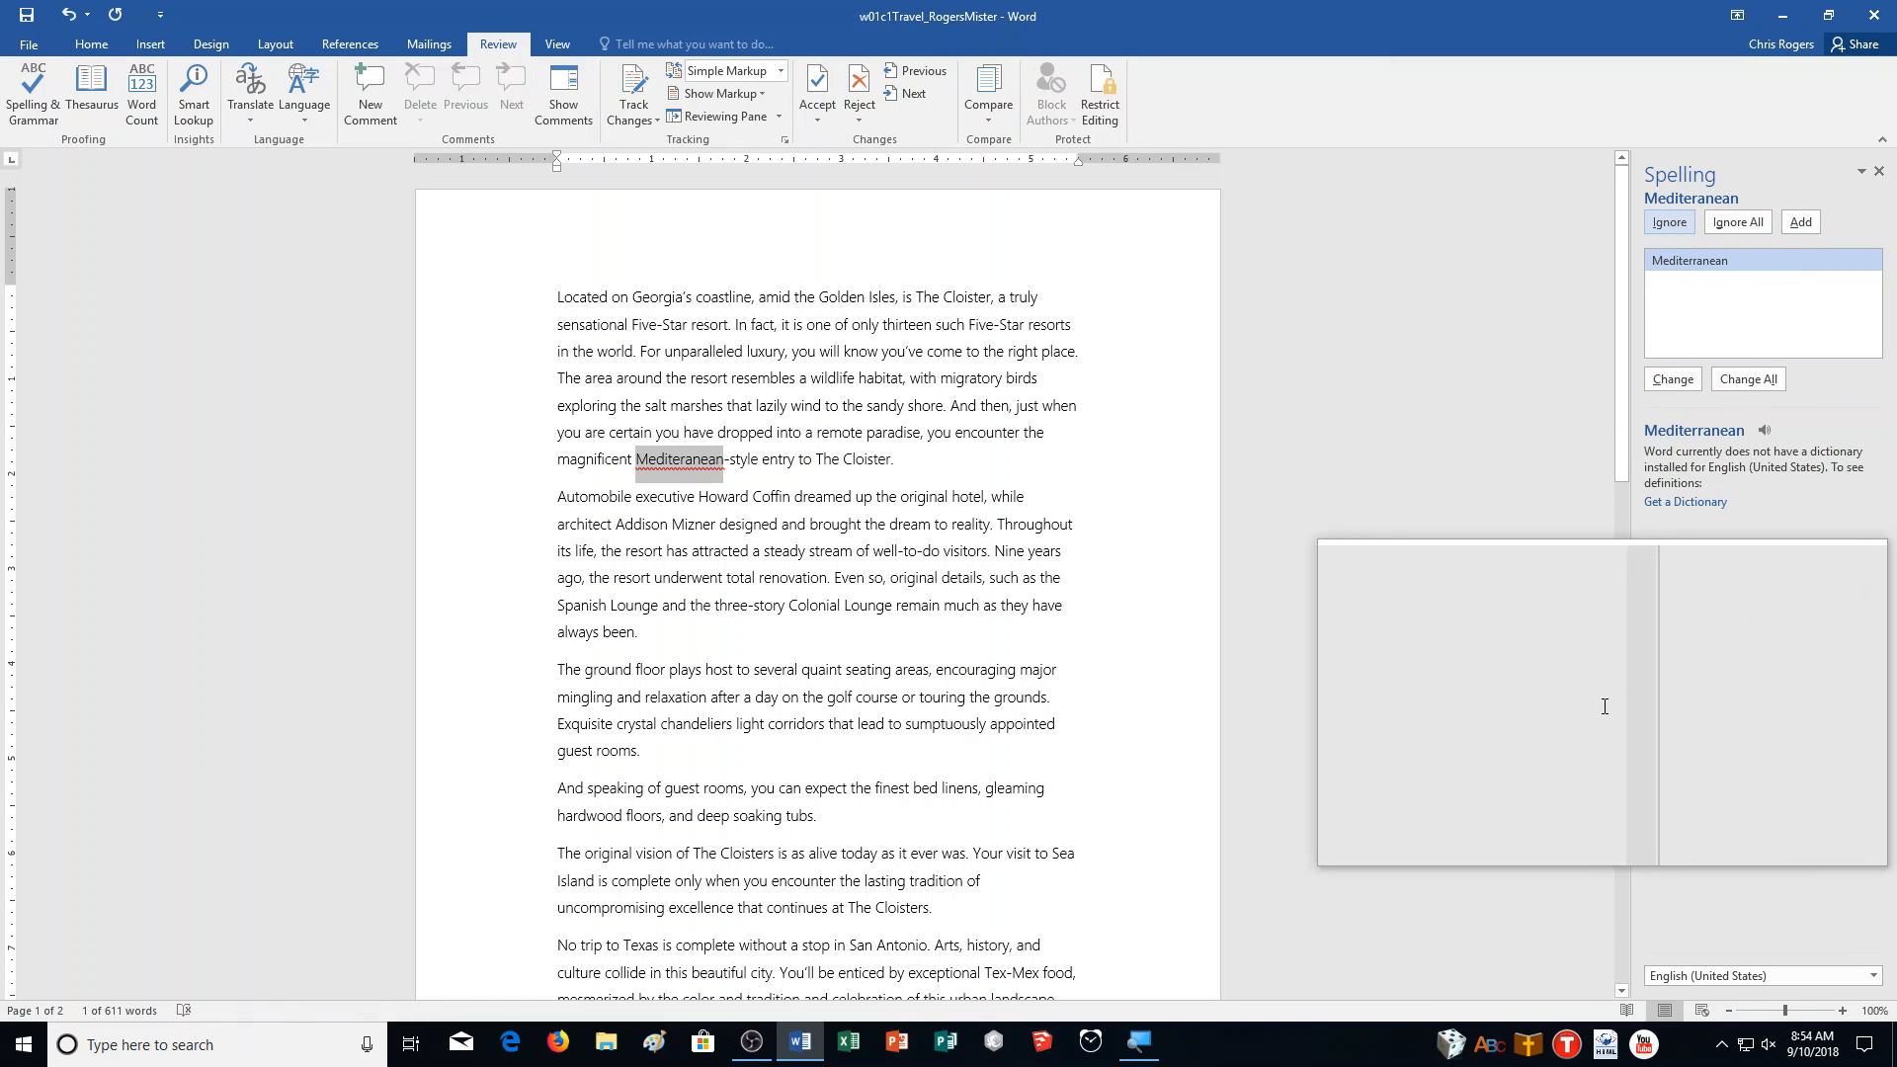
click(1673, 380)
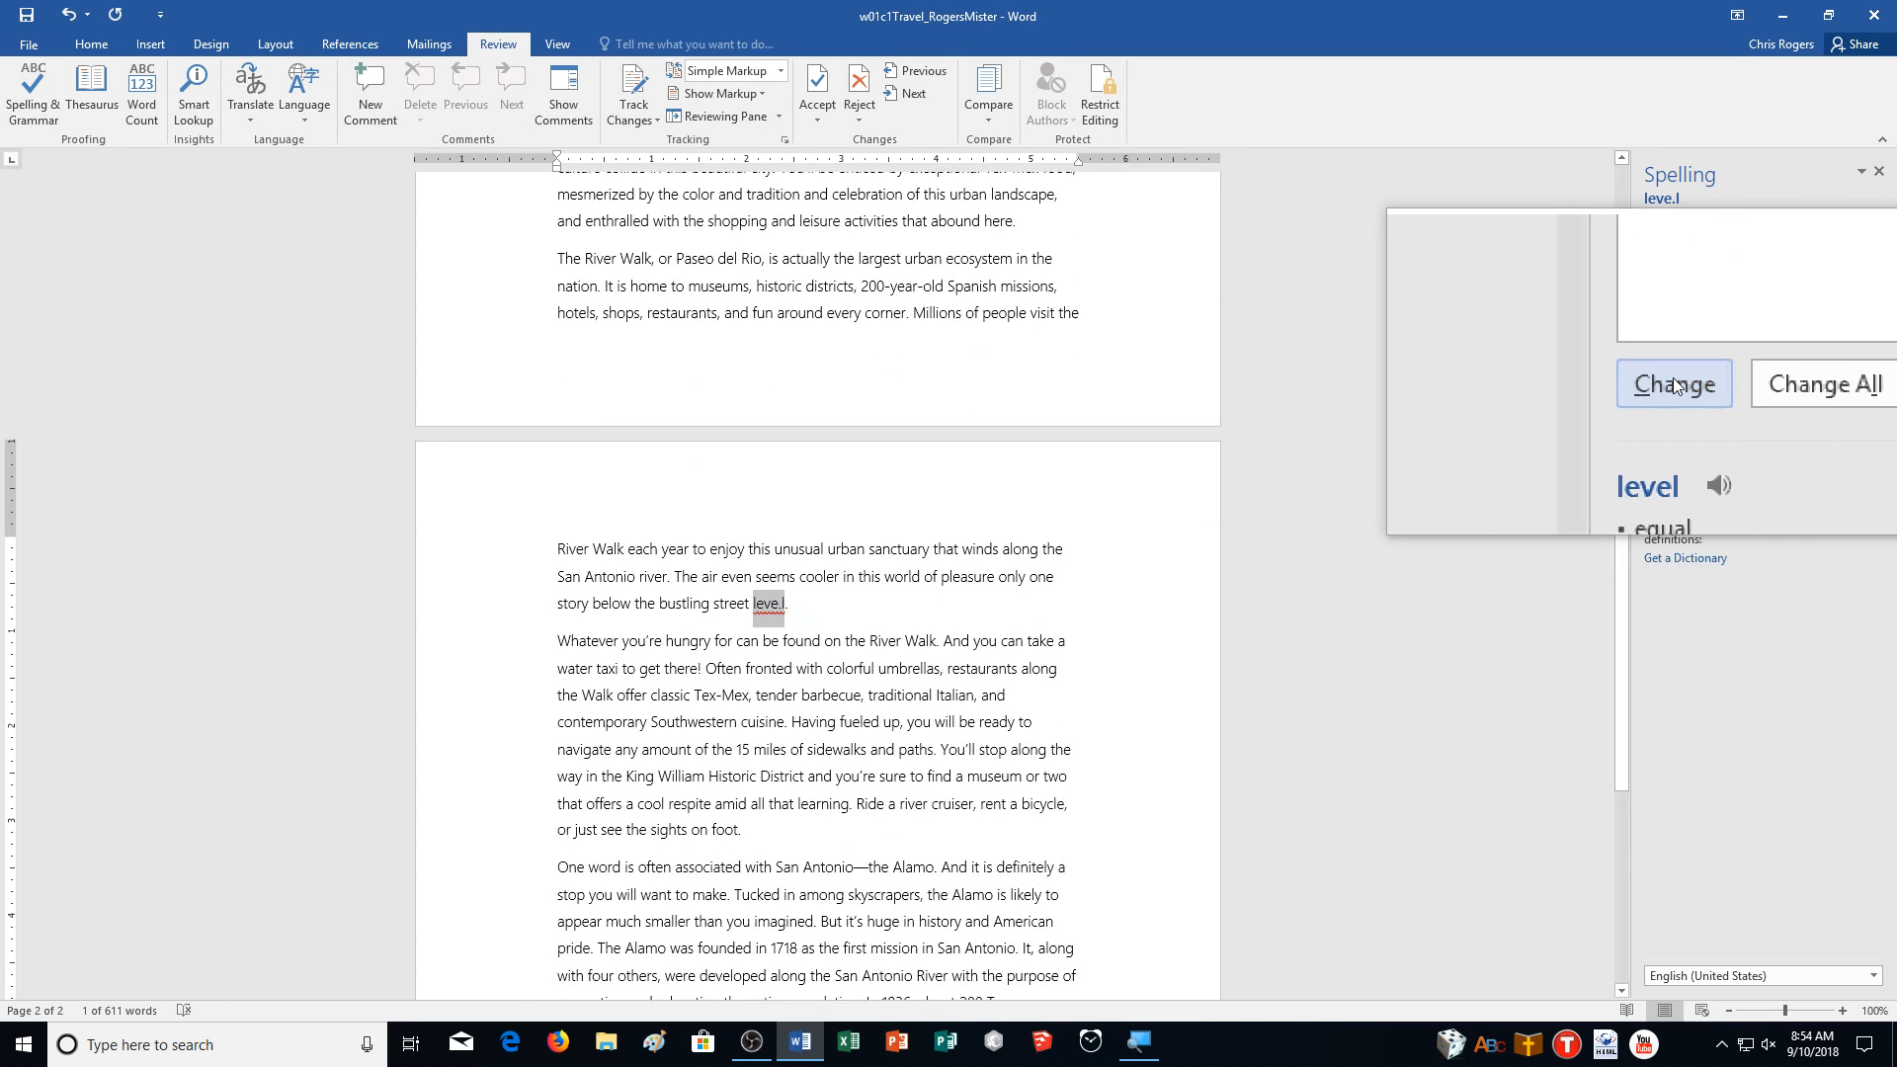
click(1674, 381)
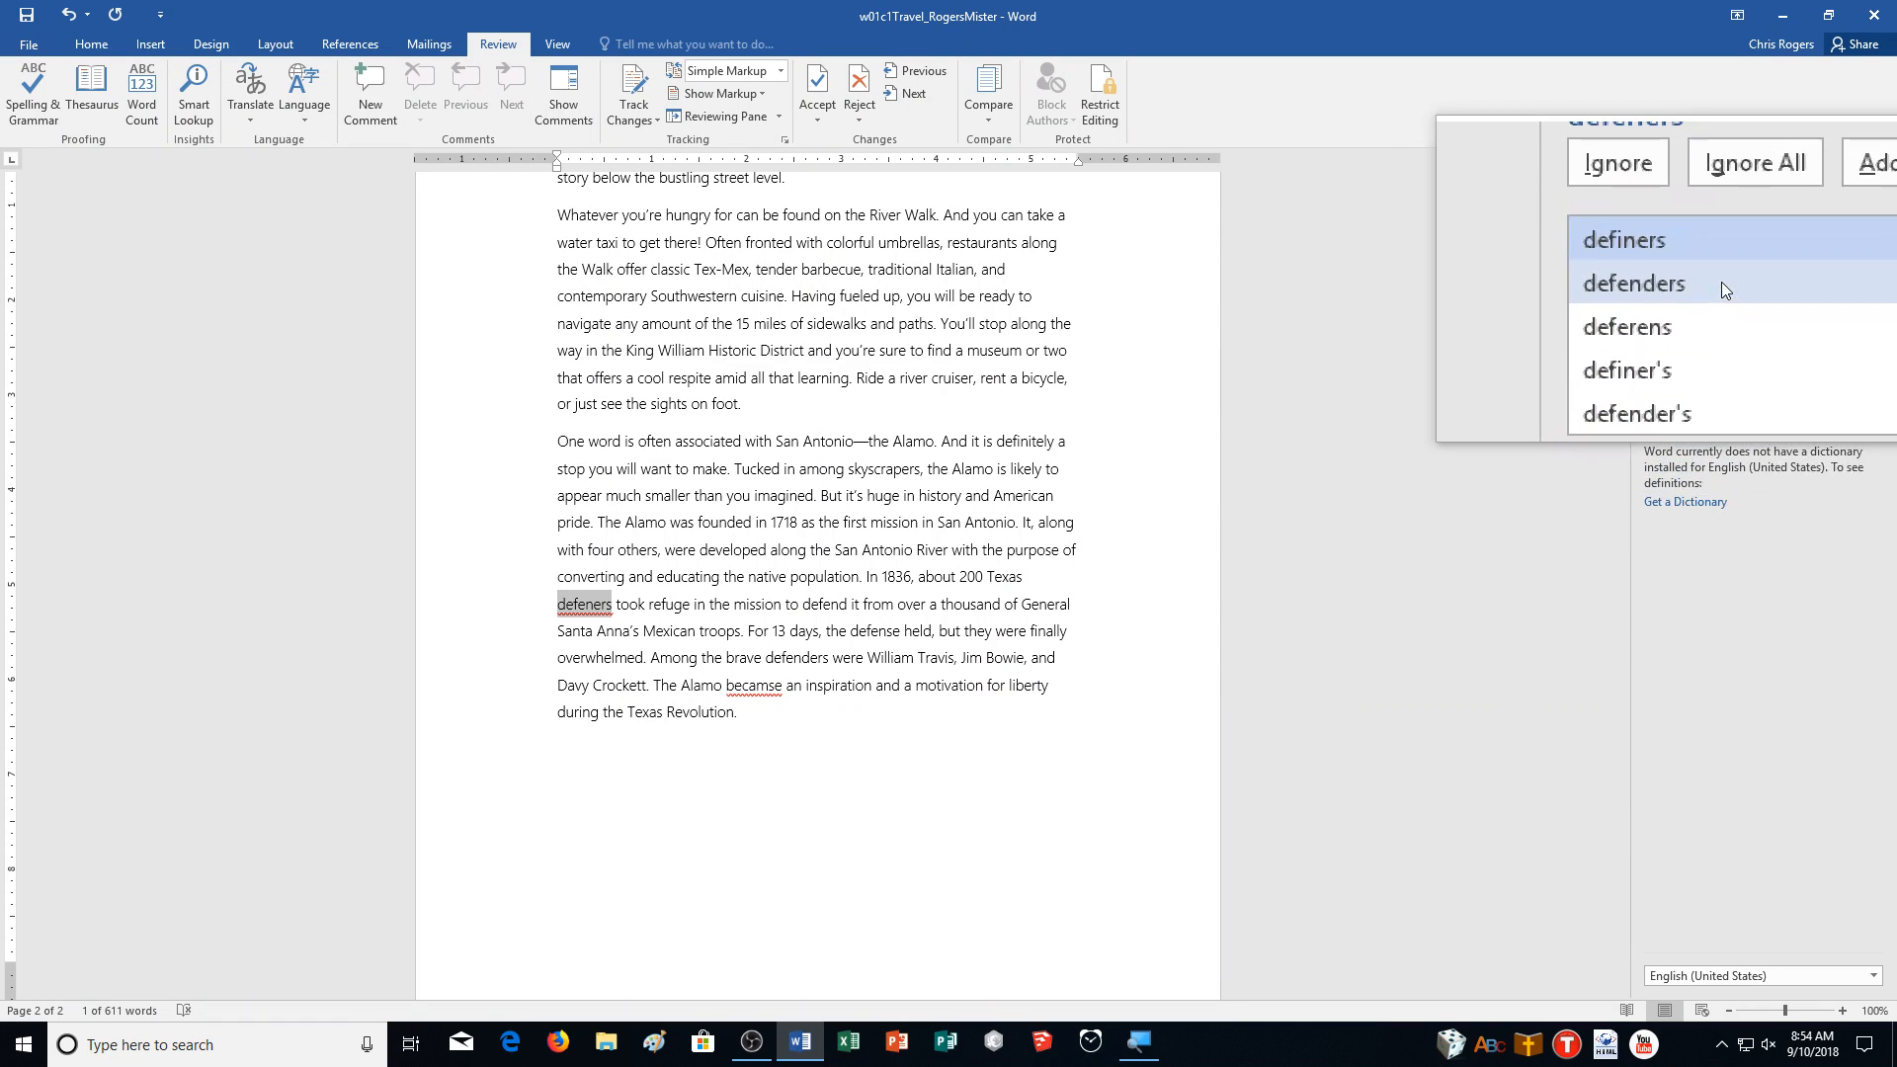
click(1722, 282)
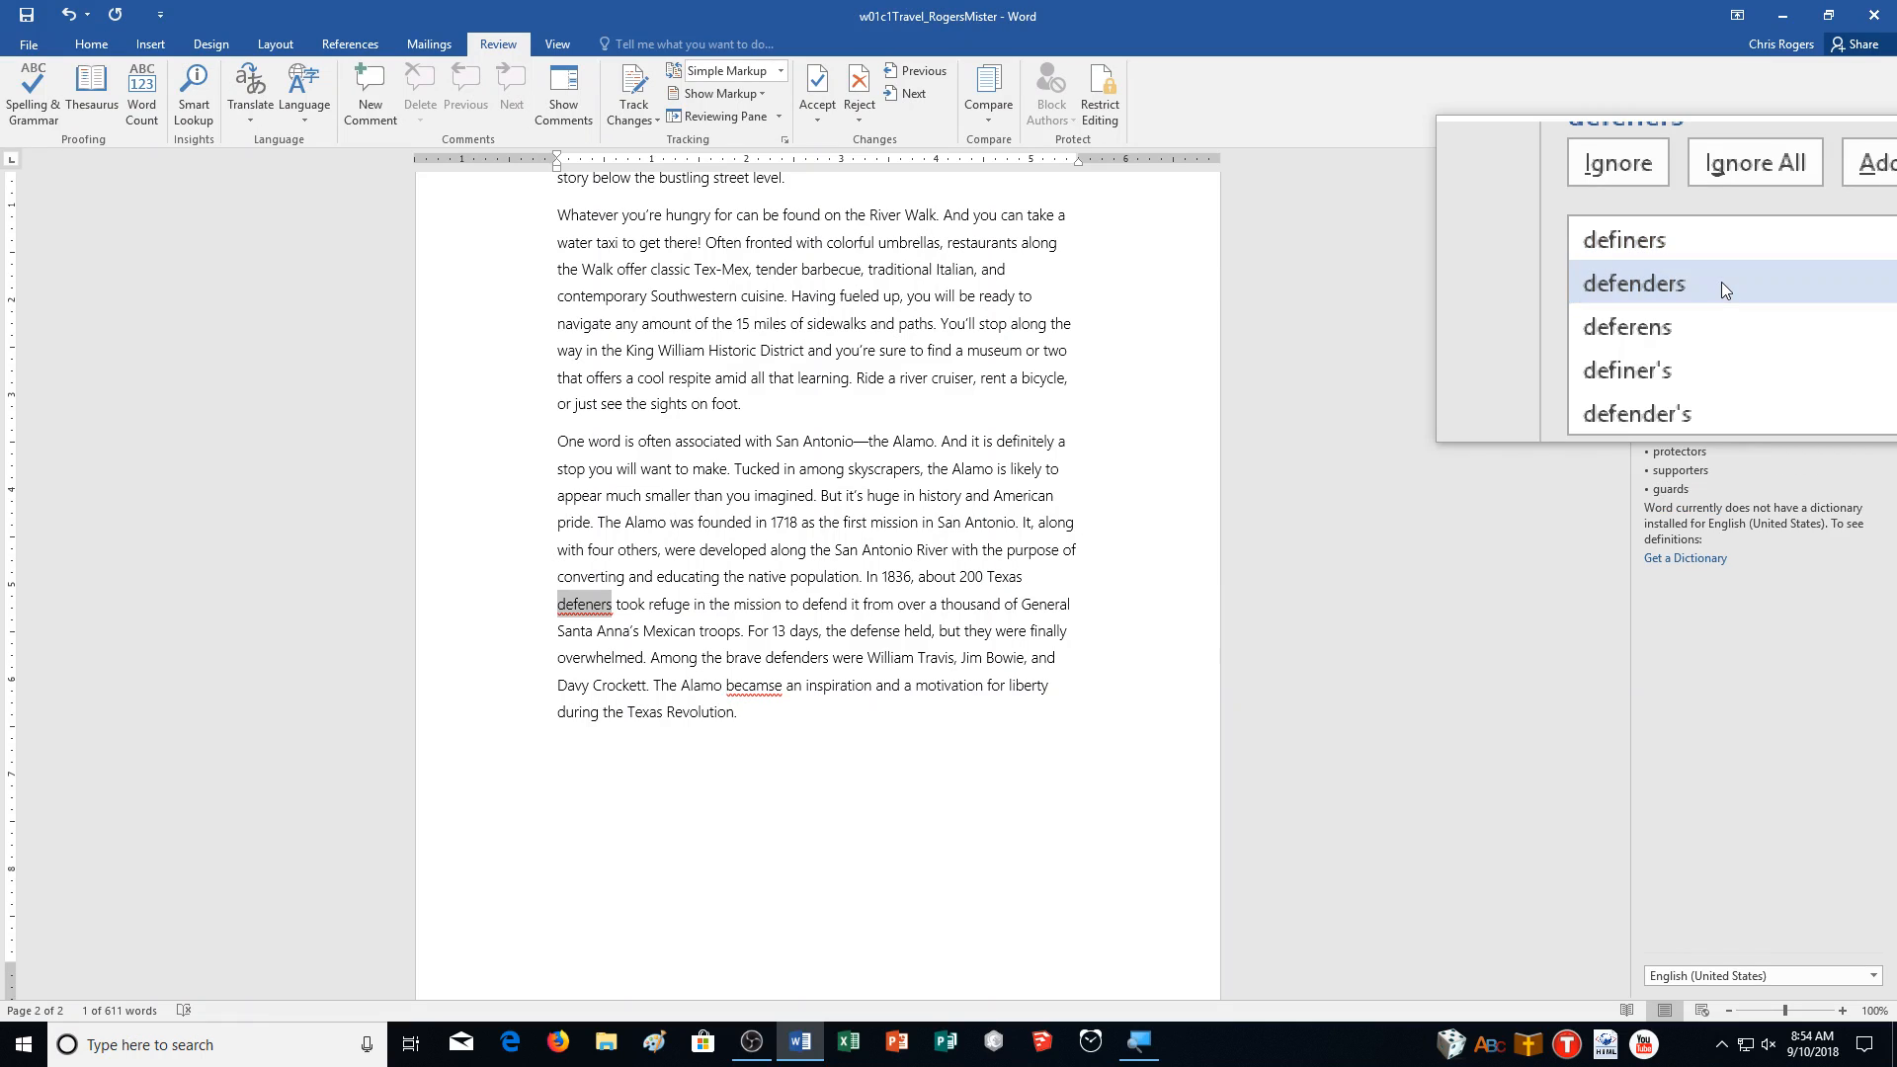
click(1666, 383)
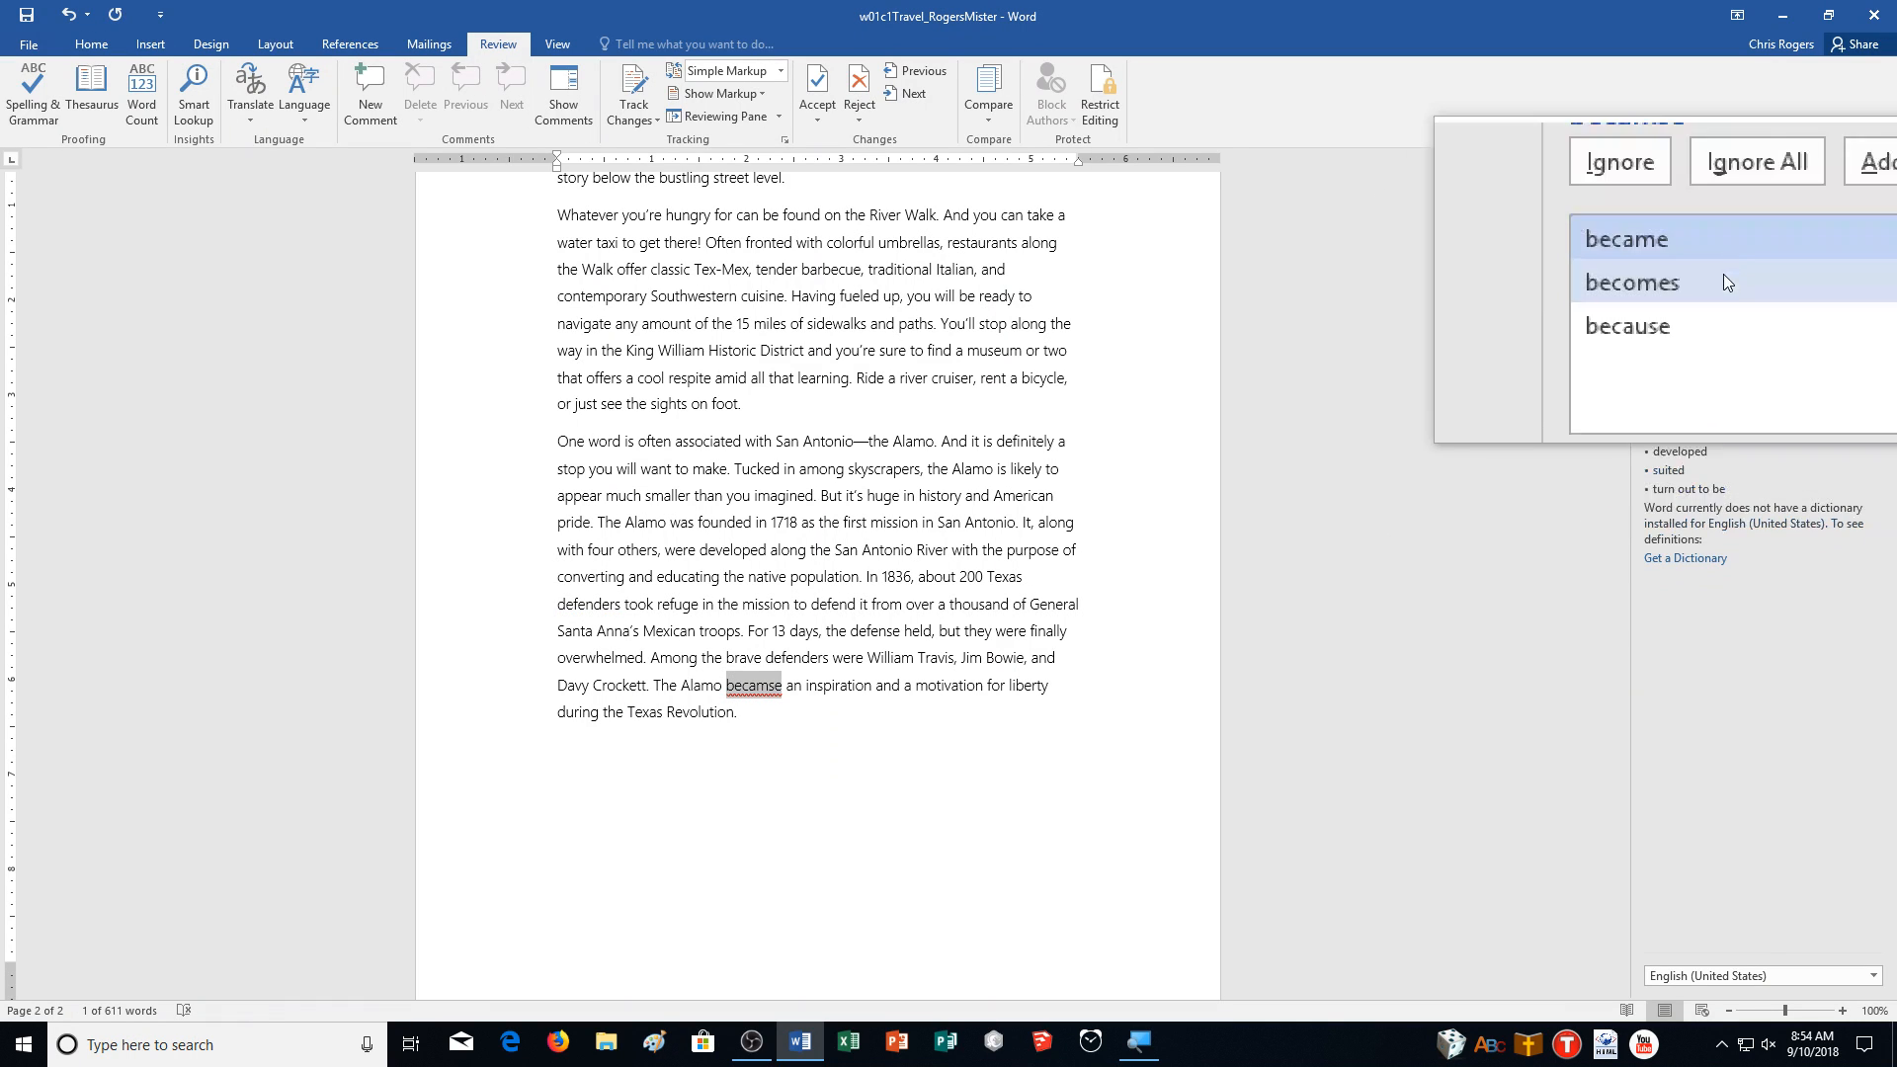
click(1666, 383)
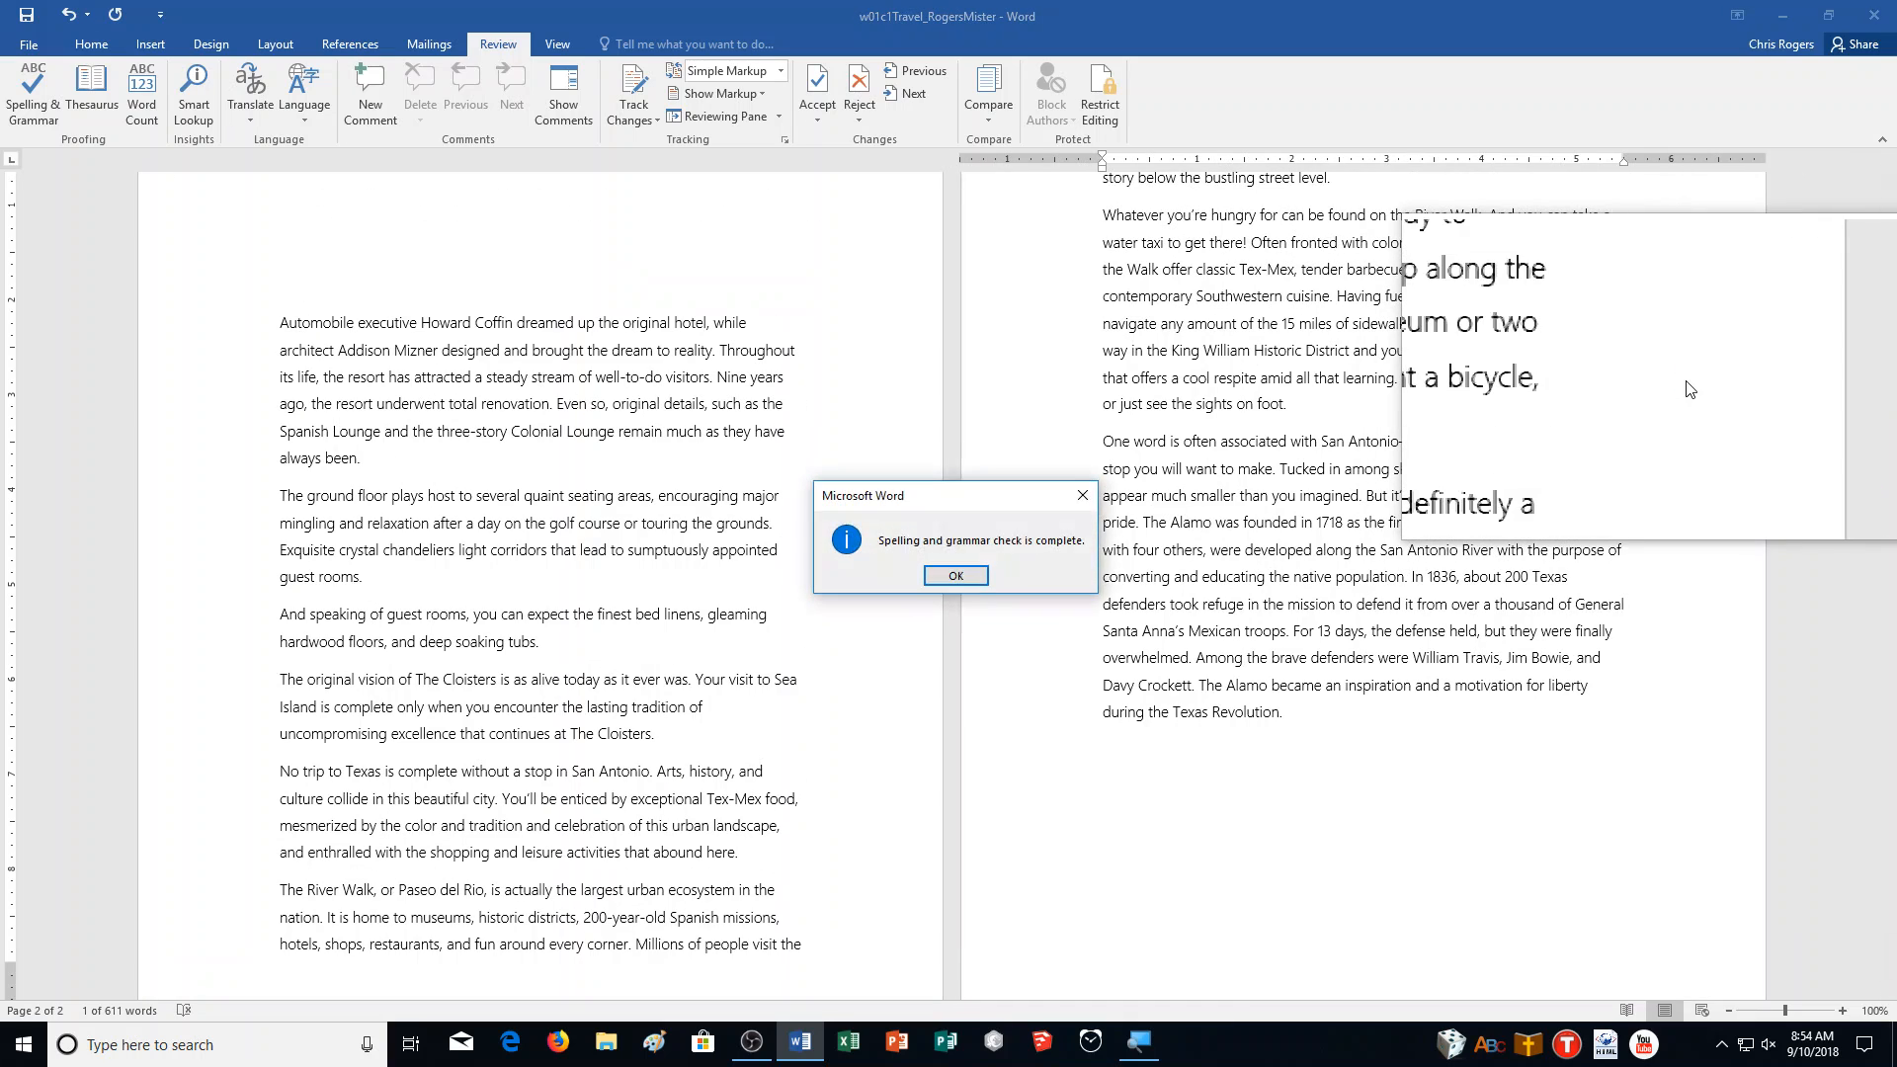
click(945, 577)
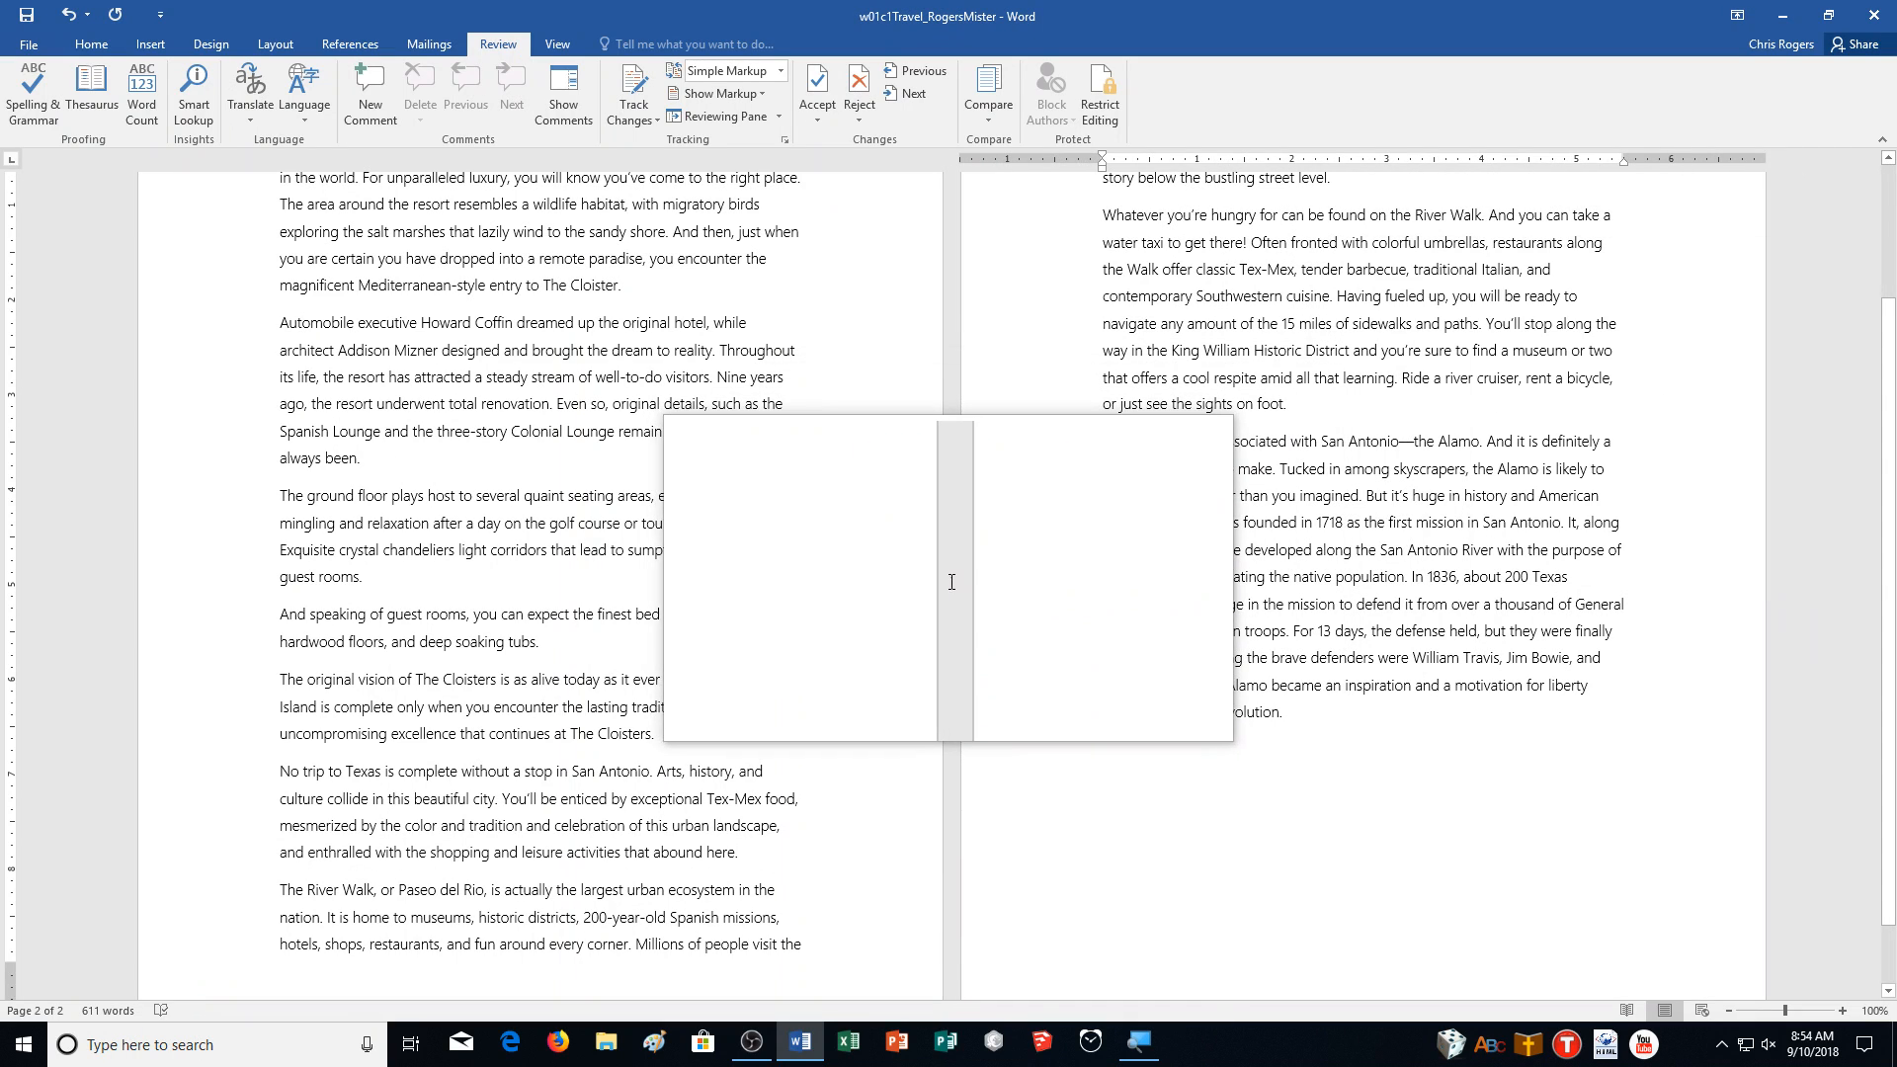
Replace "quaint" in the paragraph about the ground floor with the thesaurus synonym "charming", and close the thesaurus.
scroll(928, 573, up, 3)
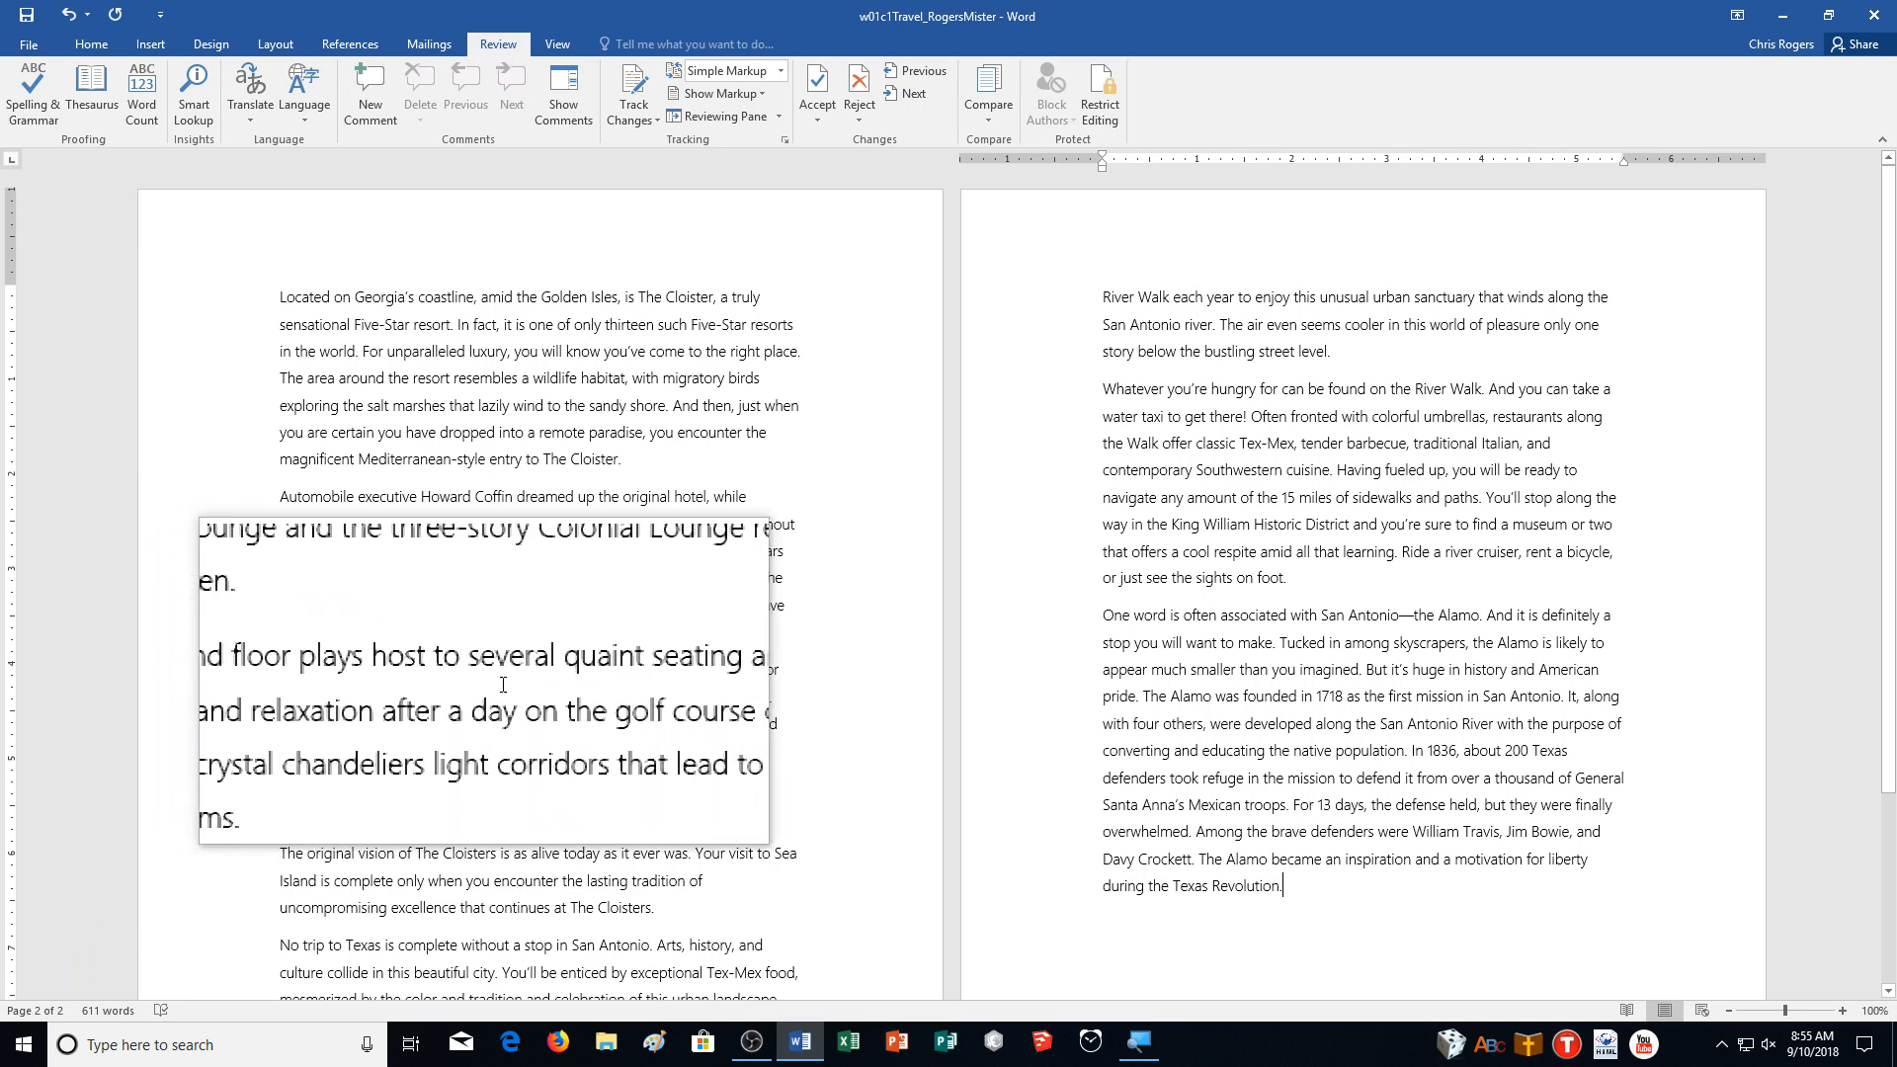
click(553, 669)
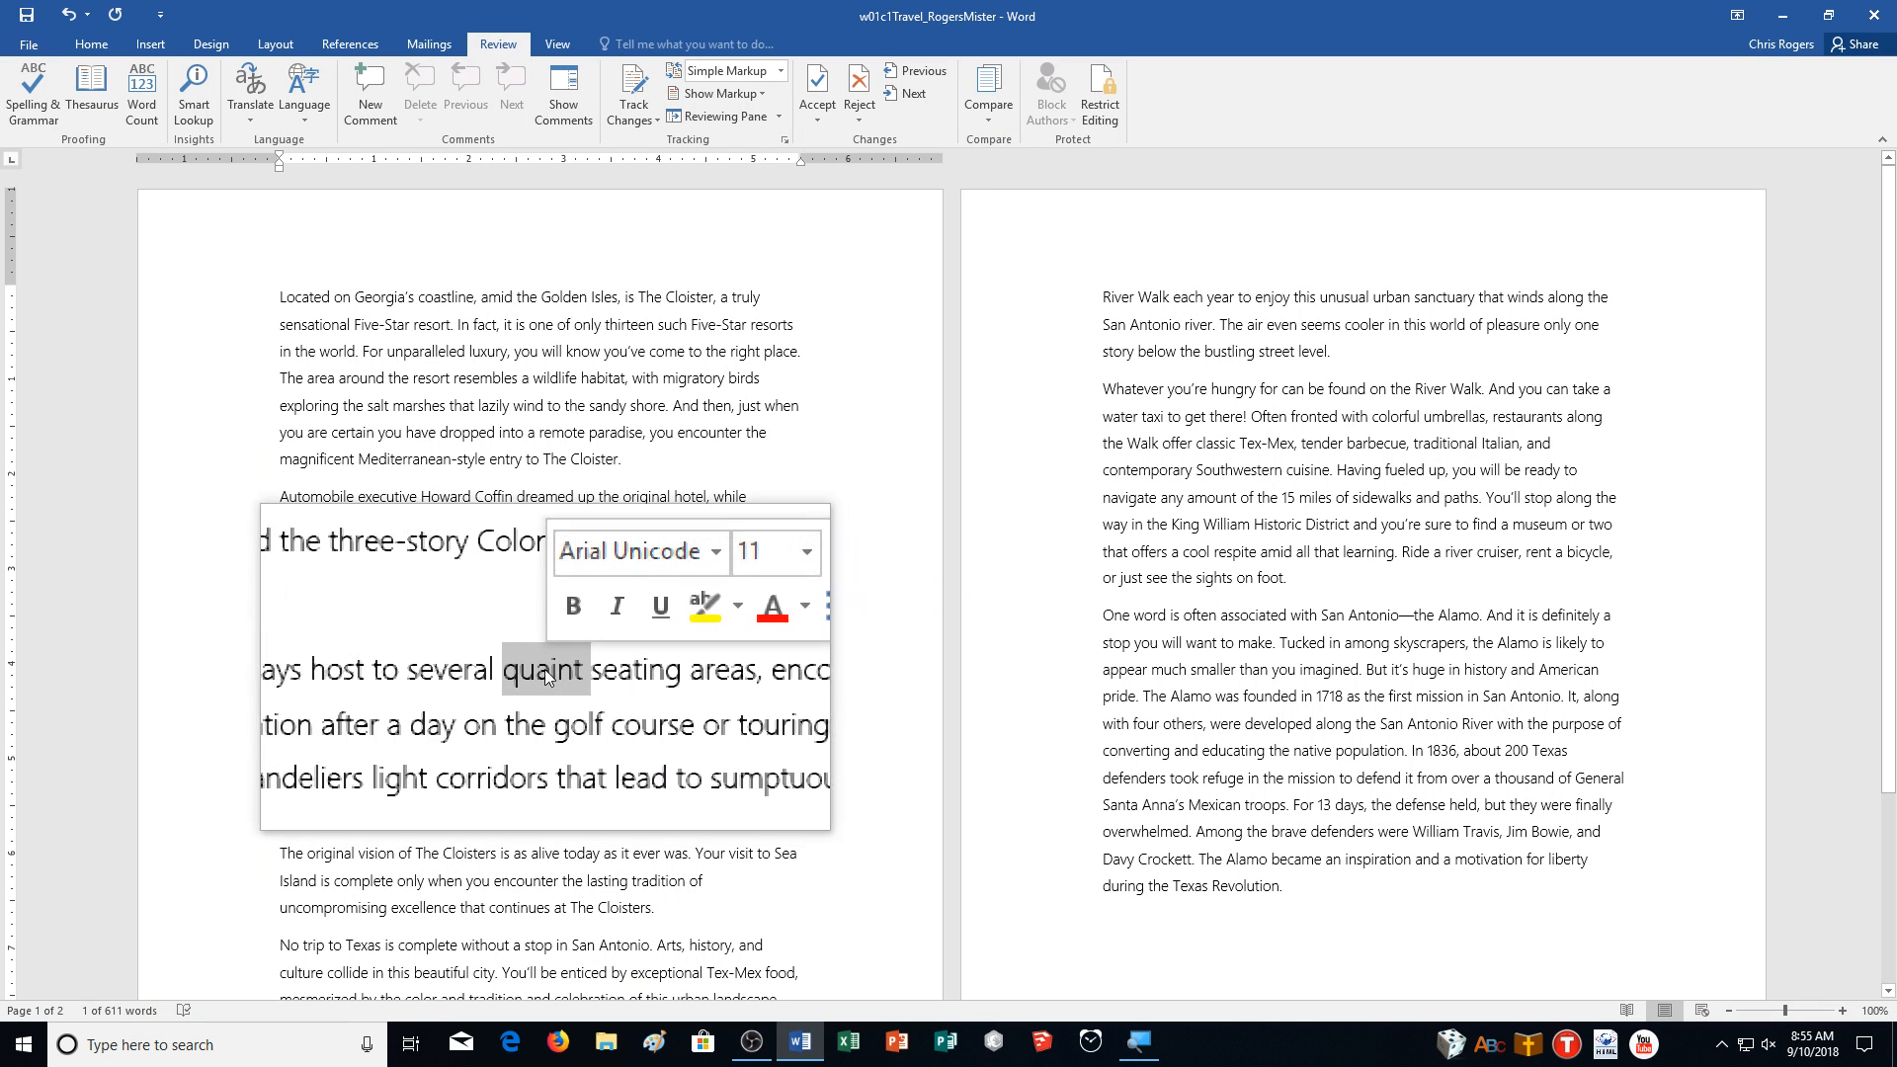
click(92, 103)
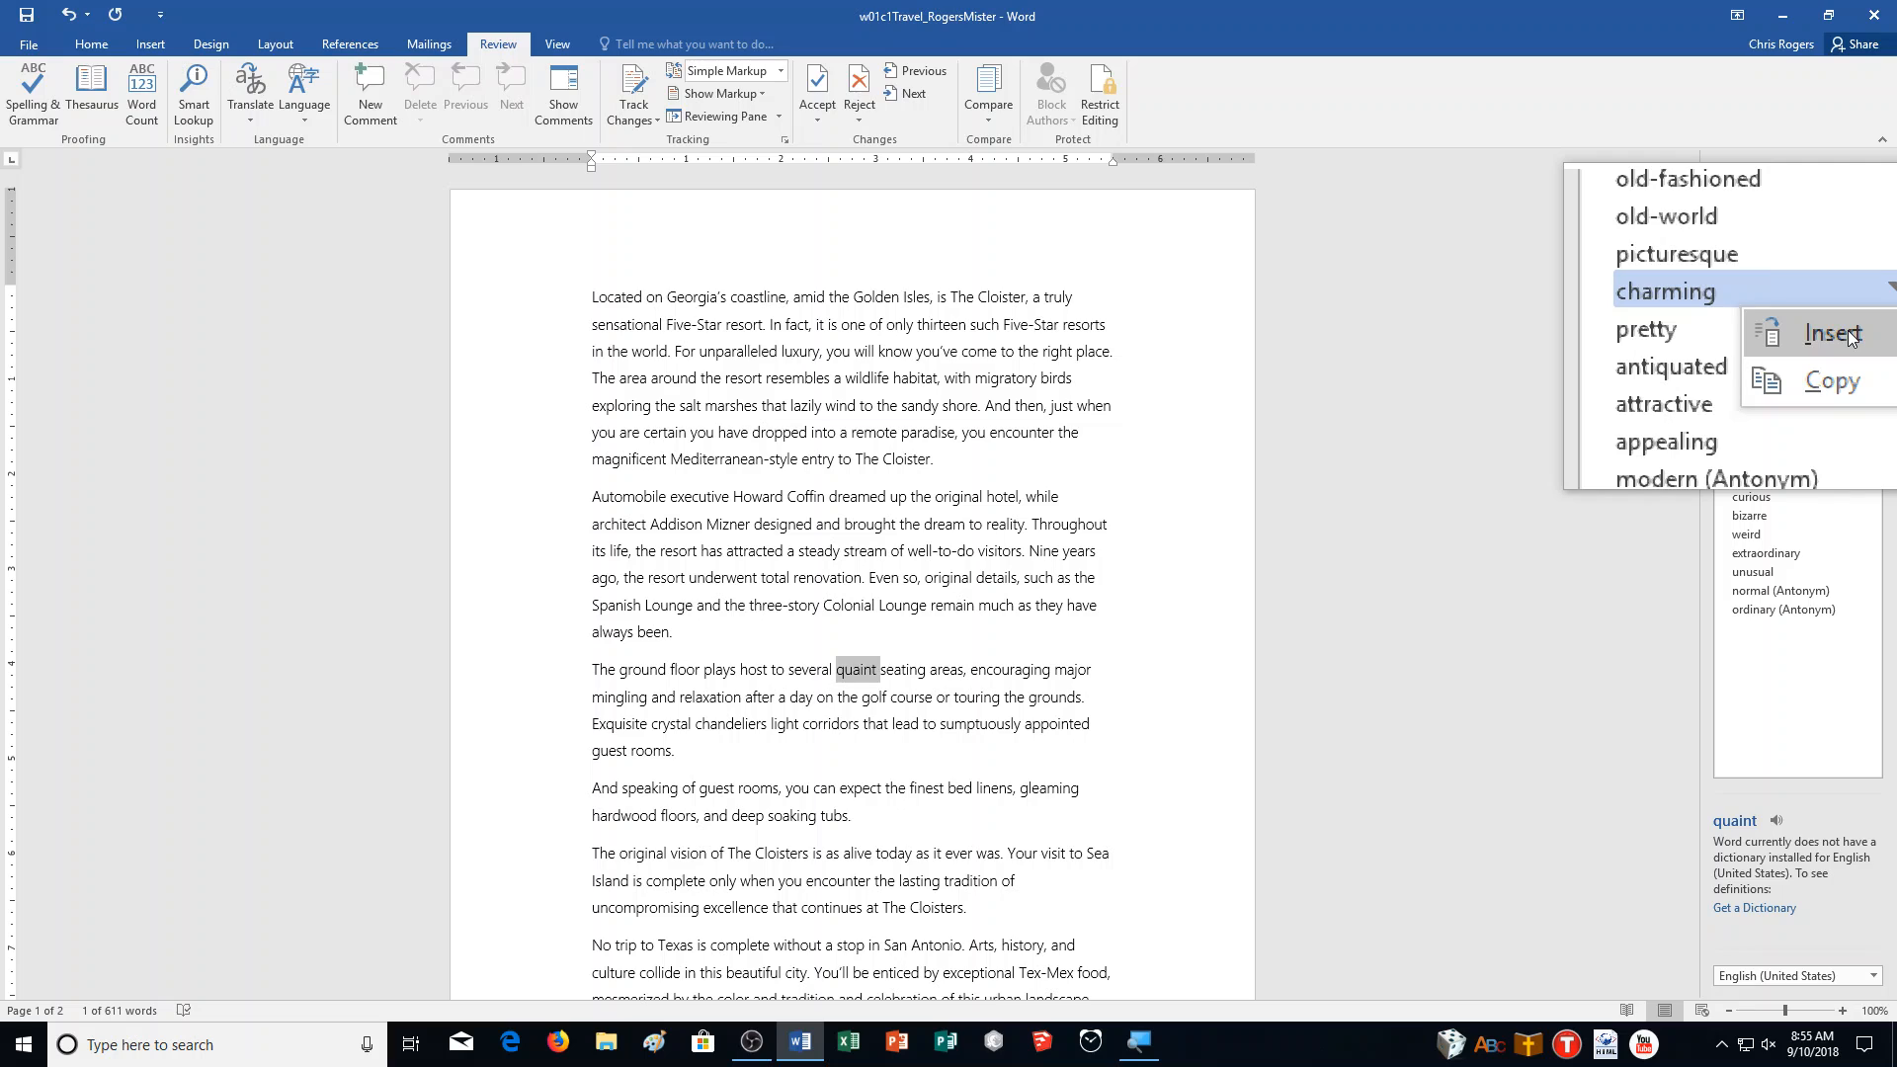
click(1848, 330)
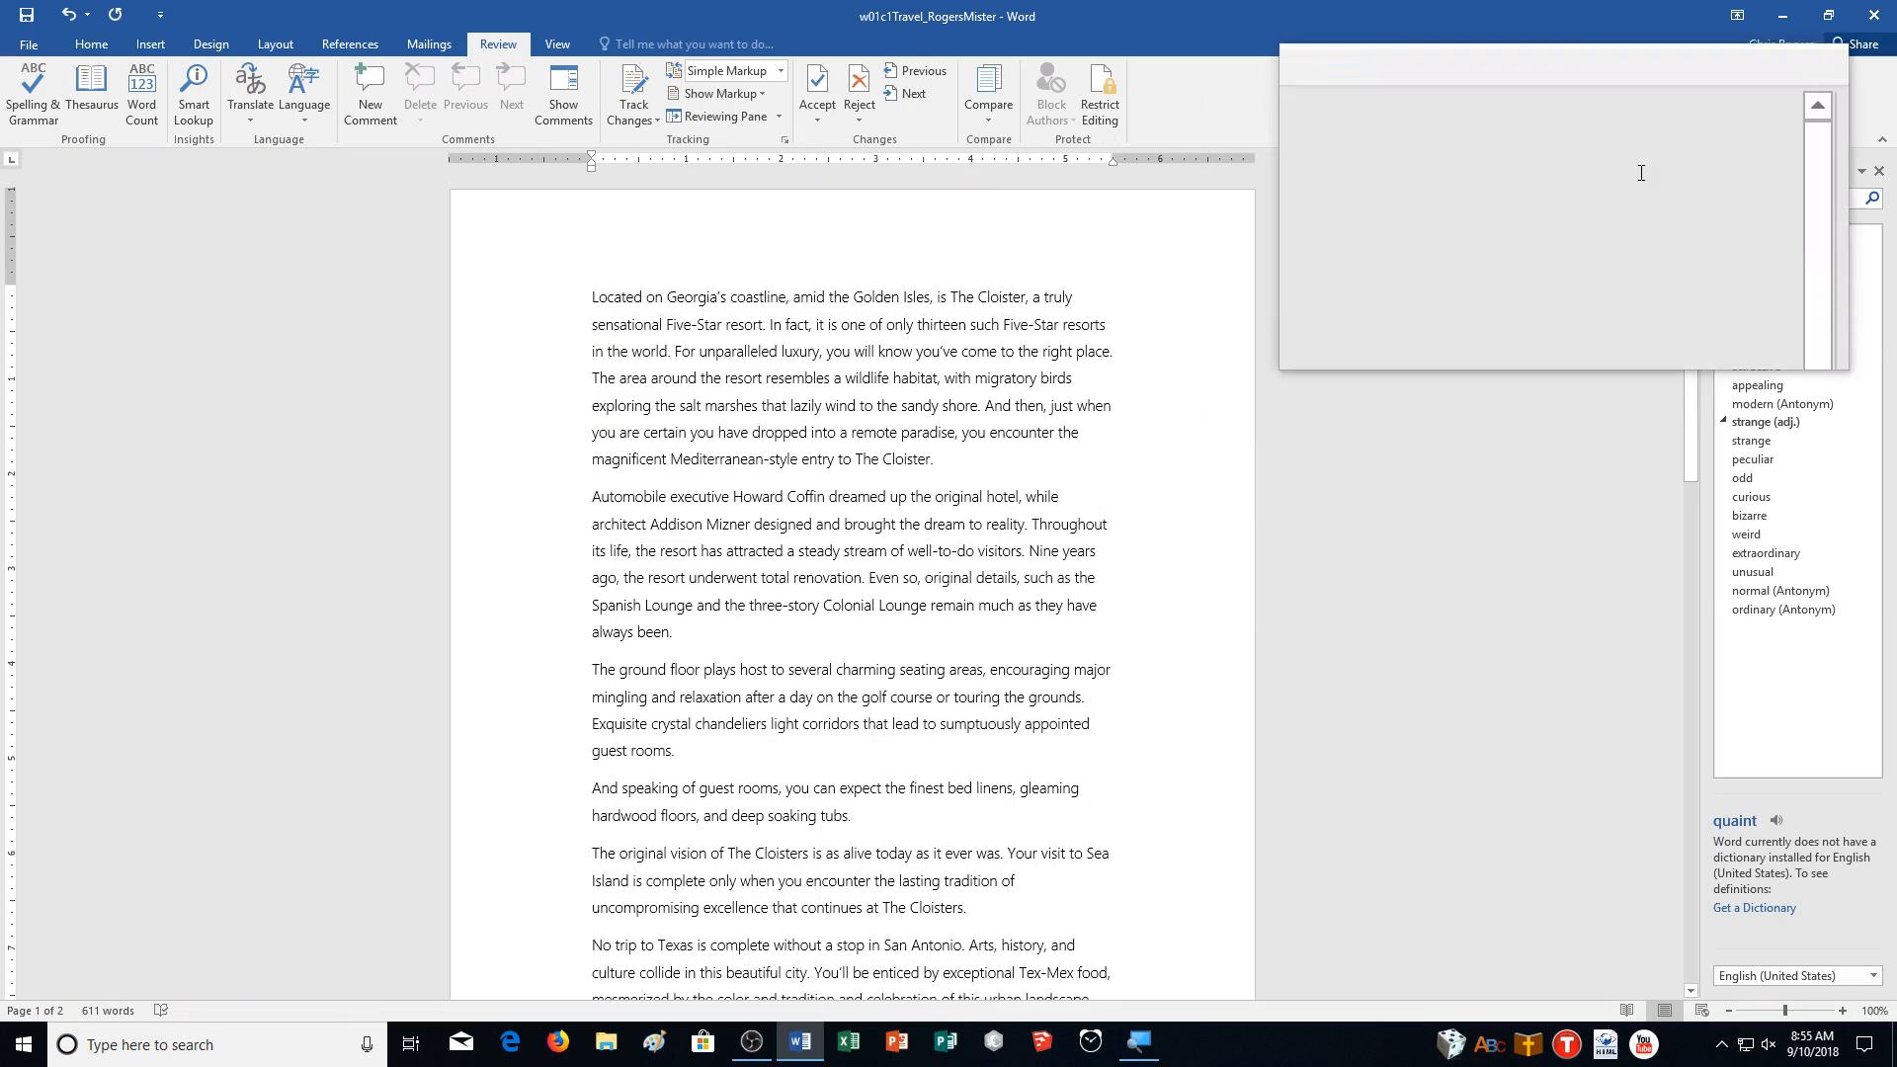
click(1878, 171)
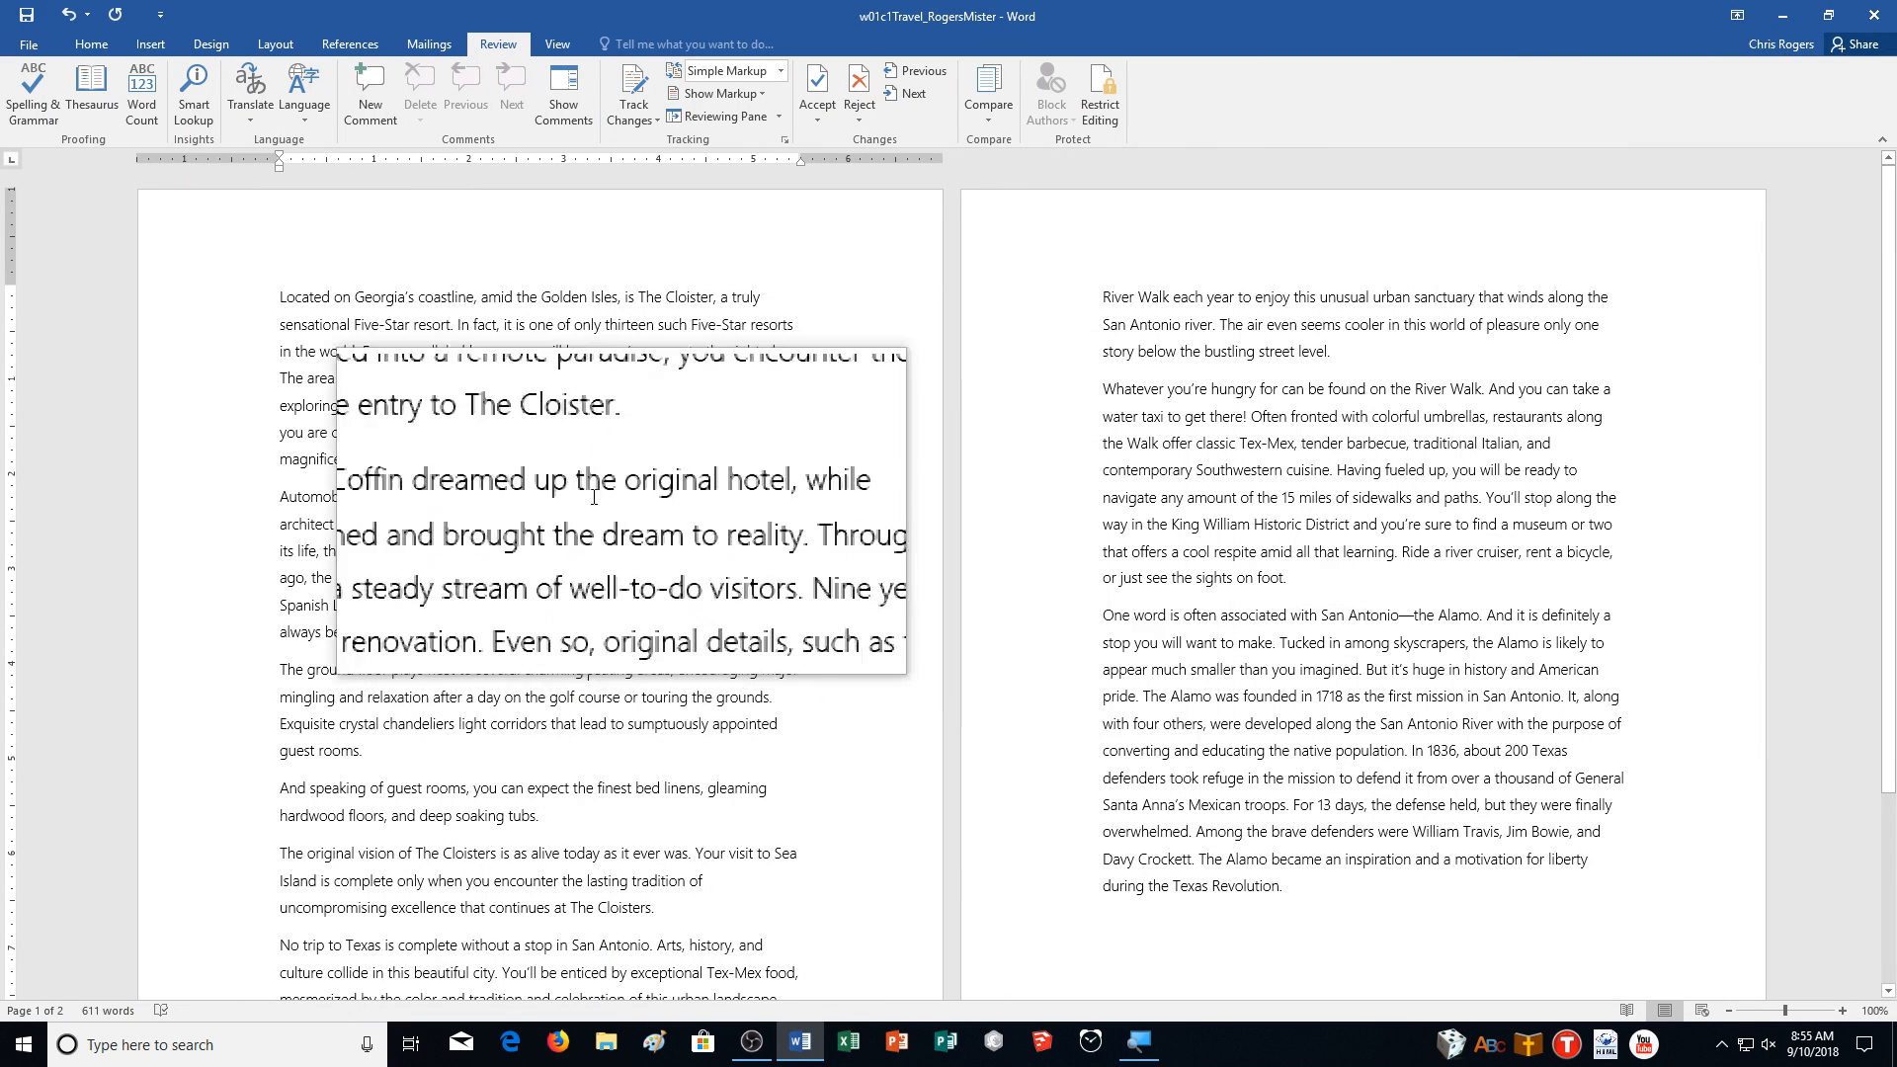
Set the left and right page margins of the whole document to 1 inch.
scroll(366, 474, down, 2)
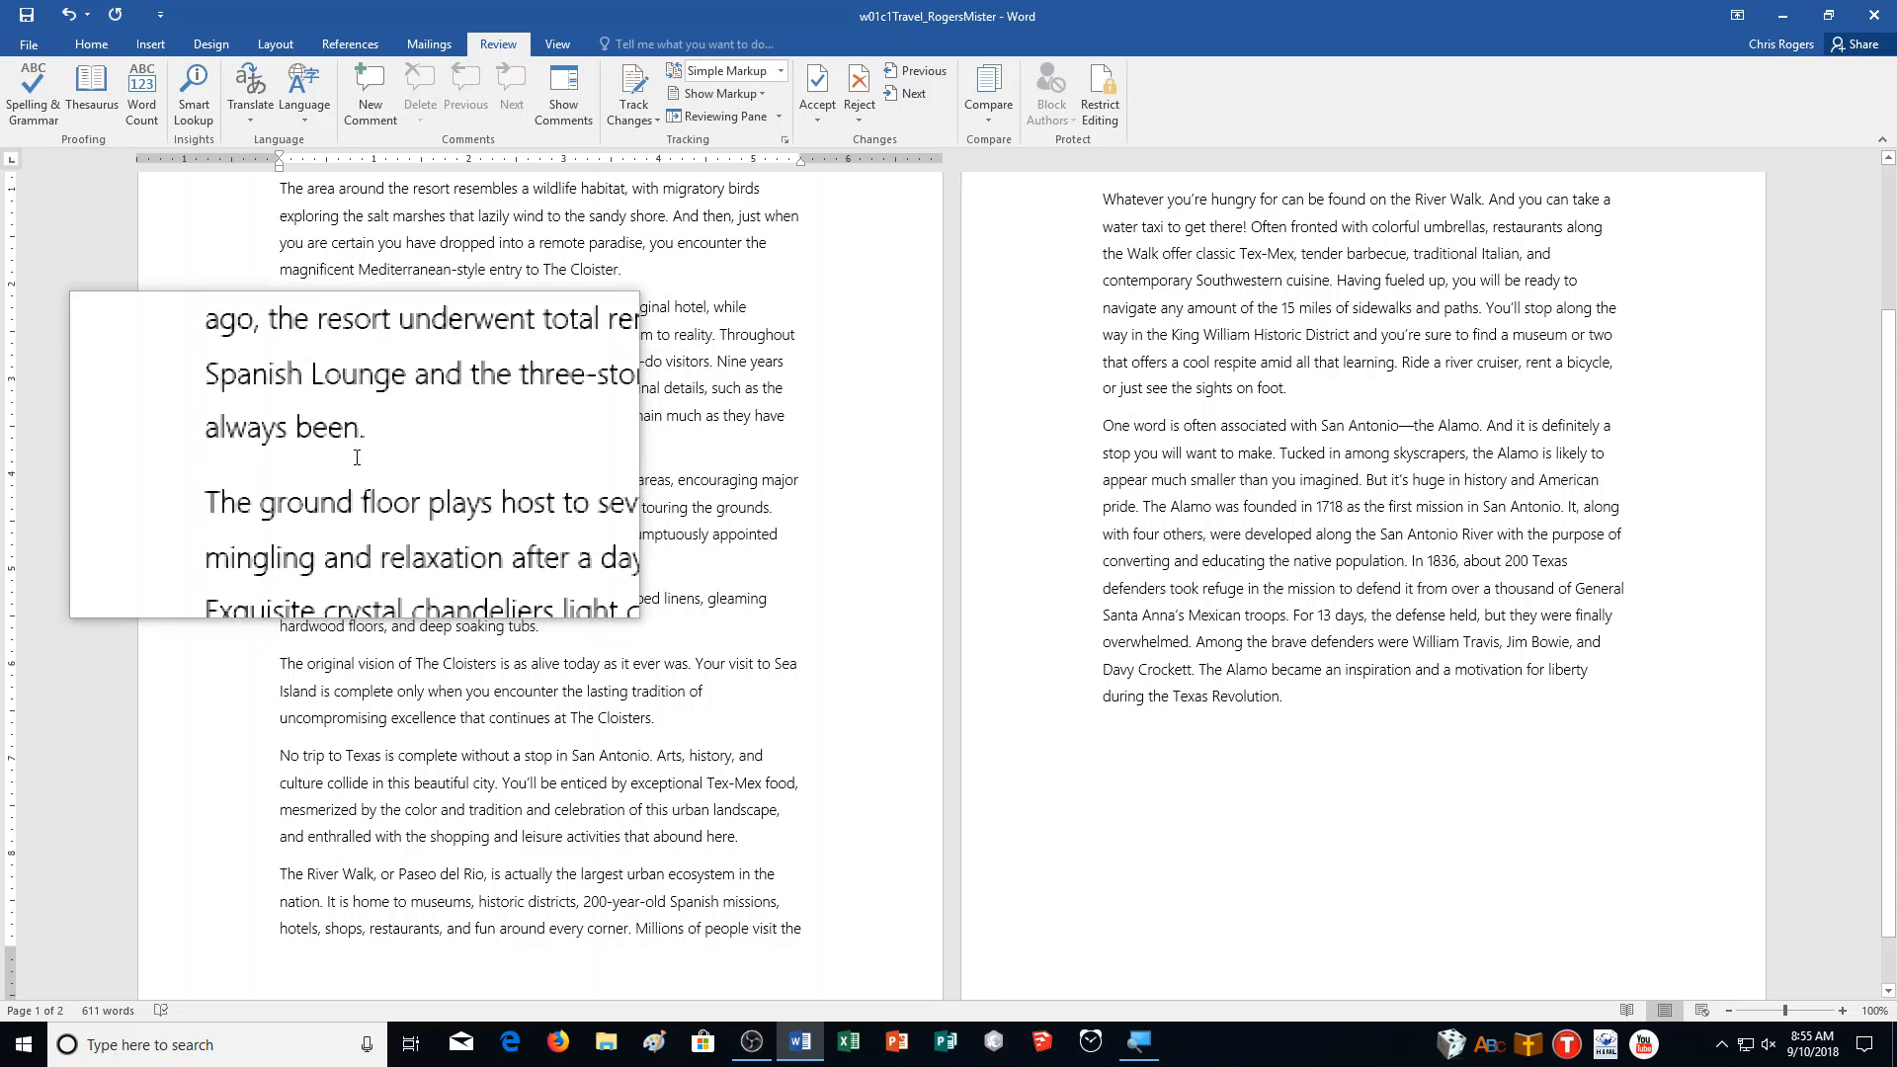
scroll(375, 474, down, 1)
scroll(528, 503, up, 3)
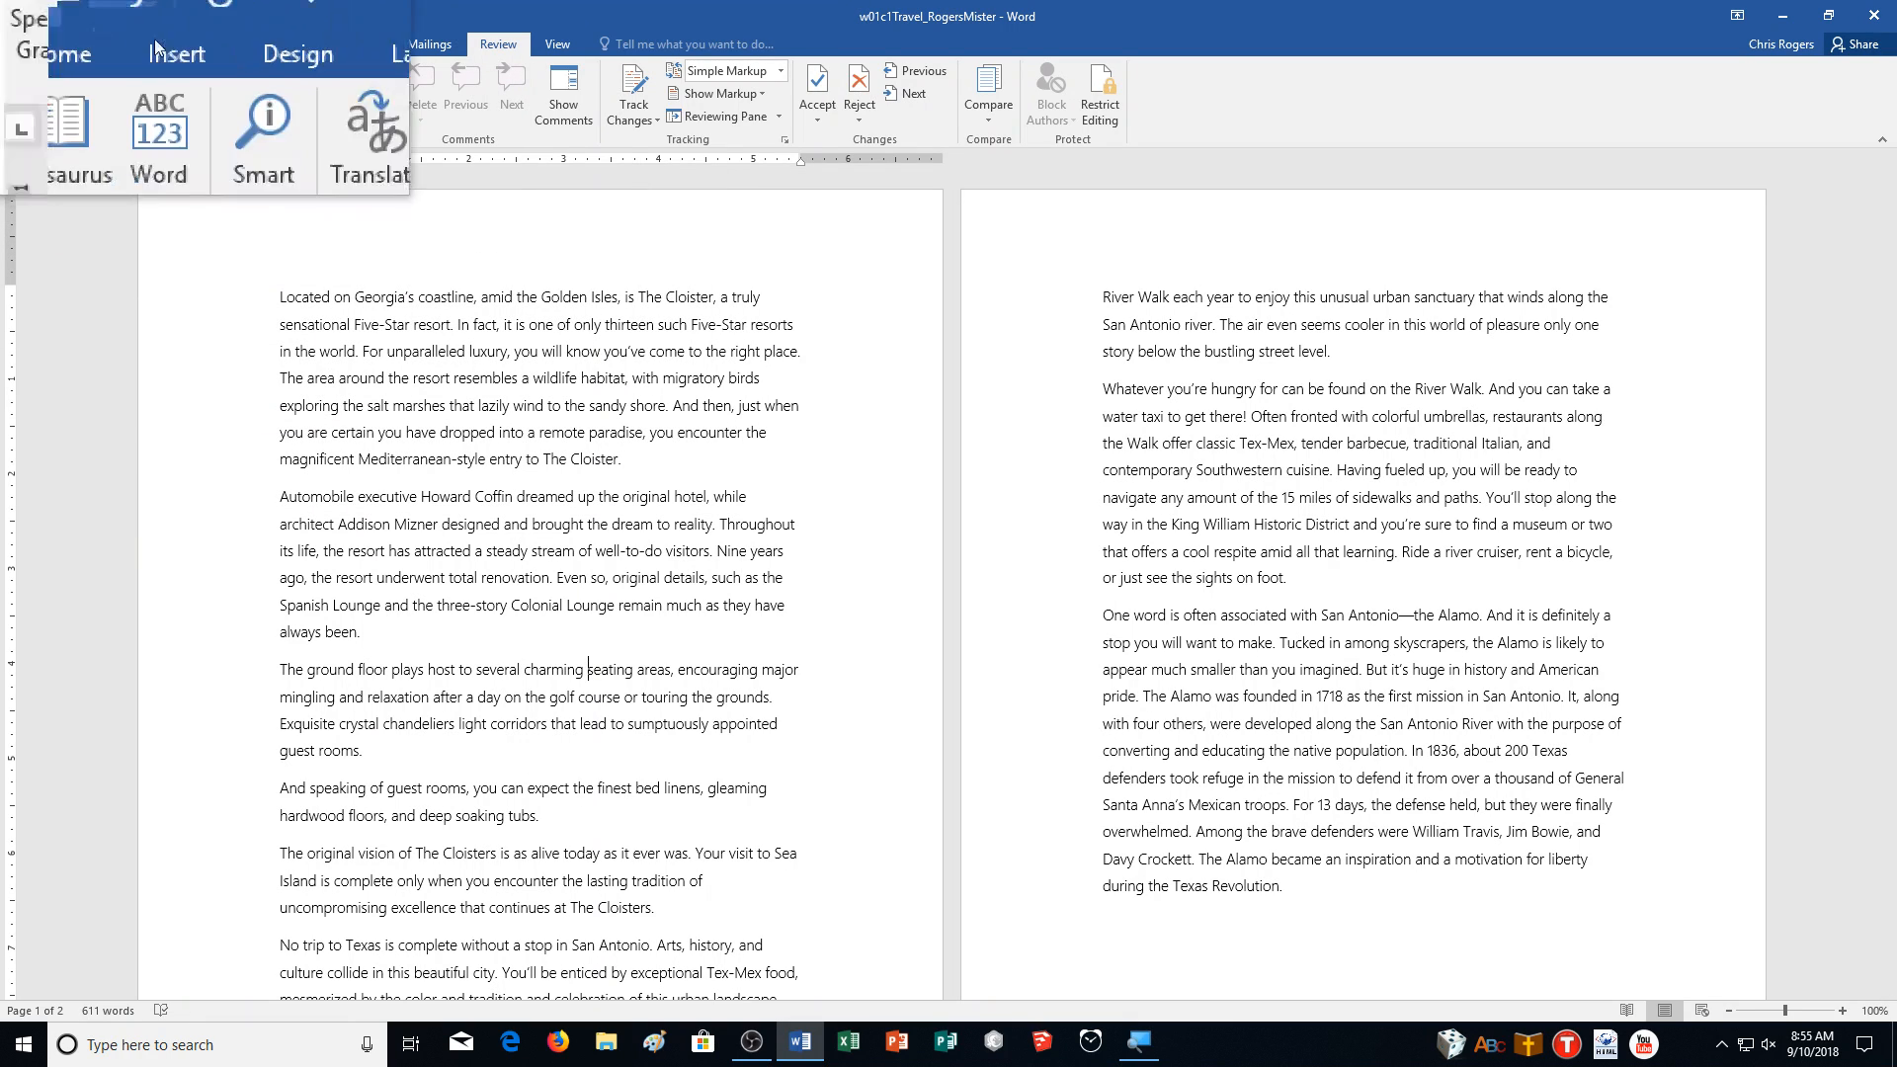
click(282, 39)
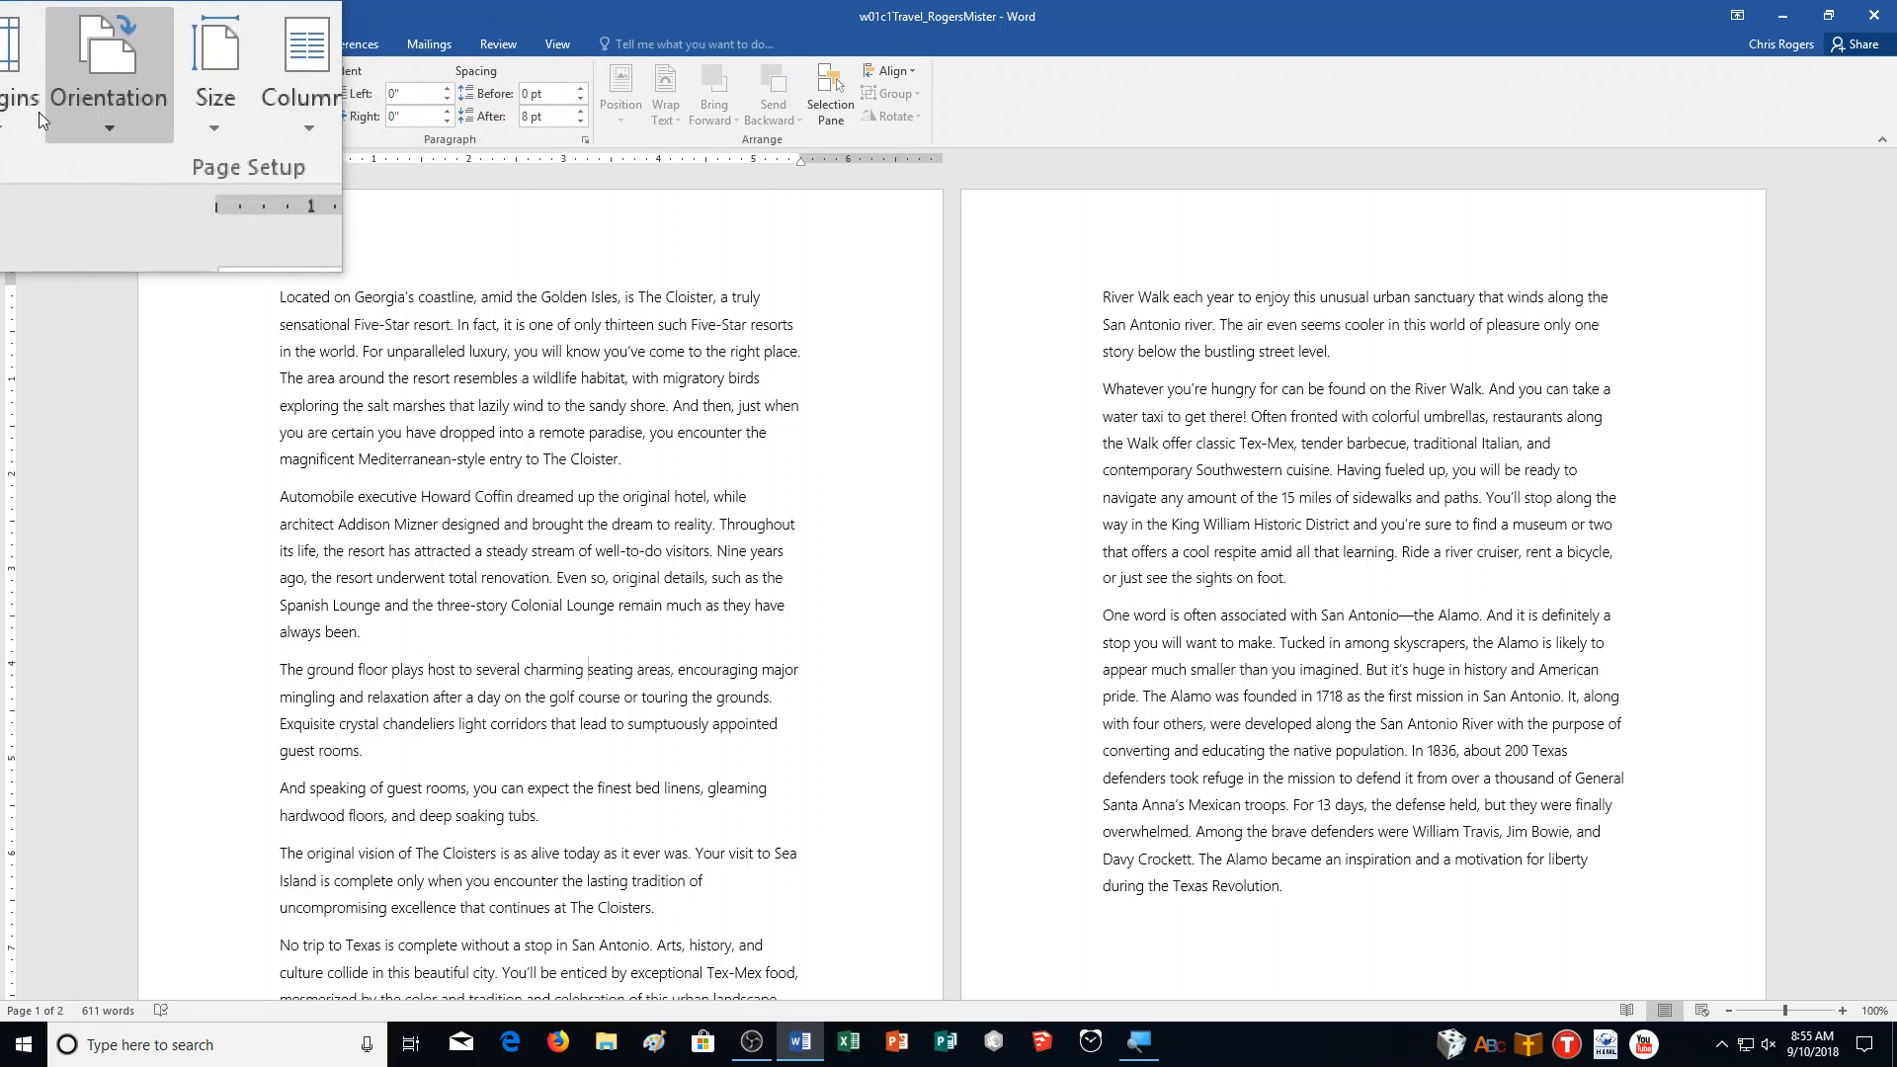
click(16, 93)
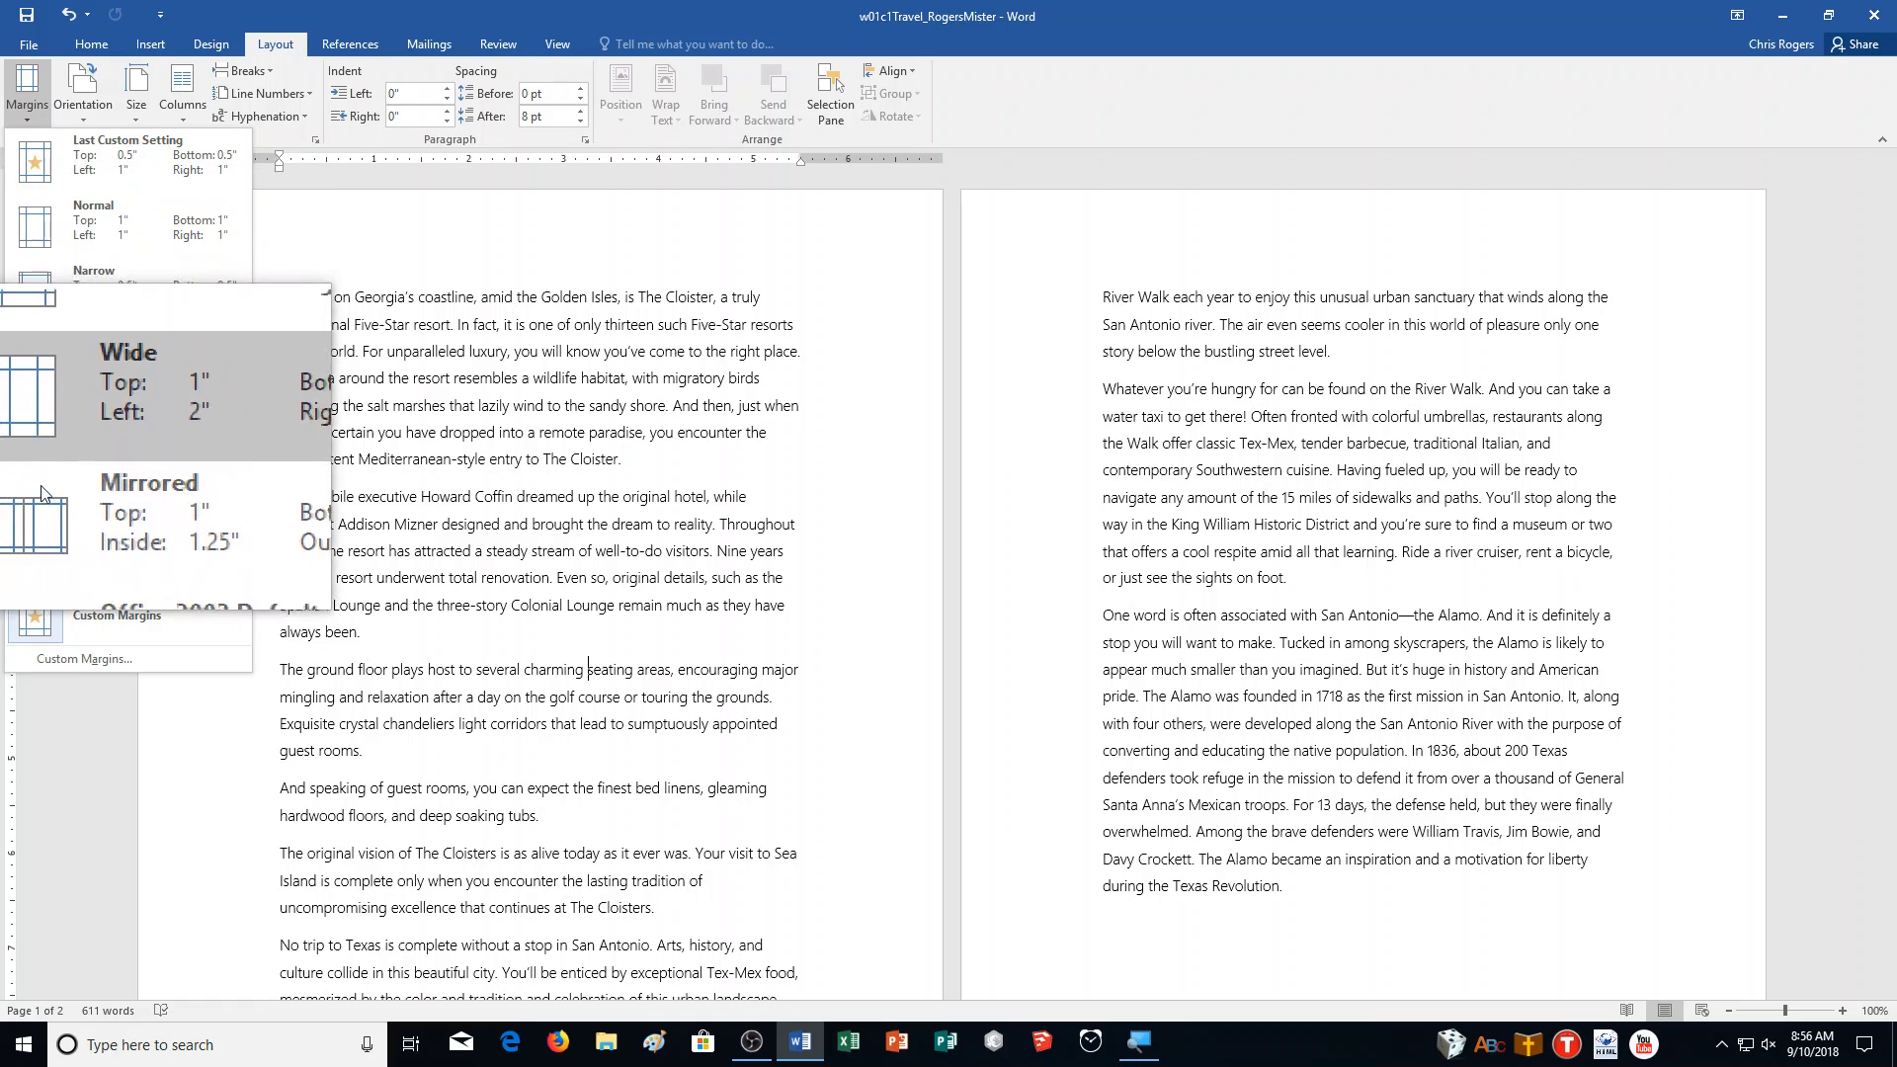
click(90, 662)
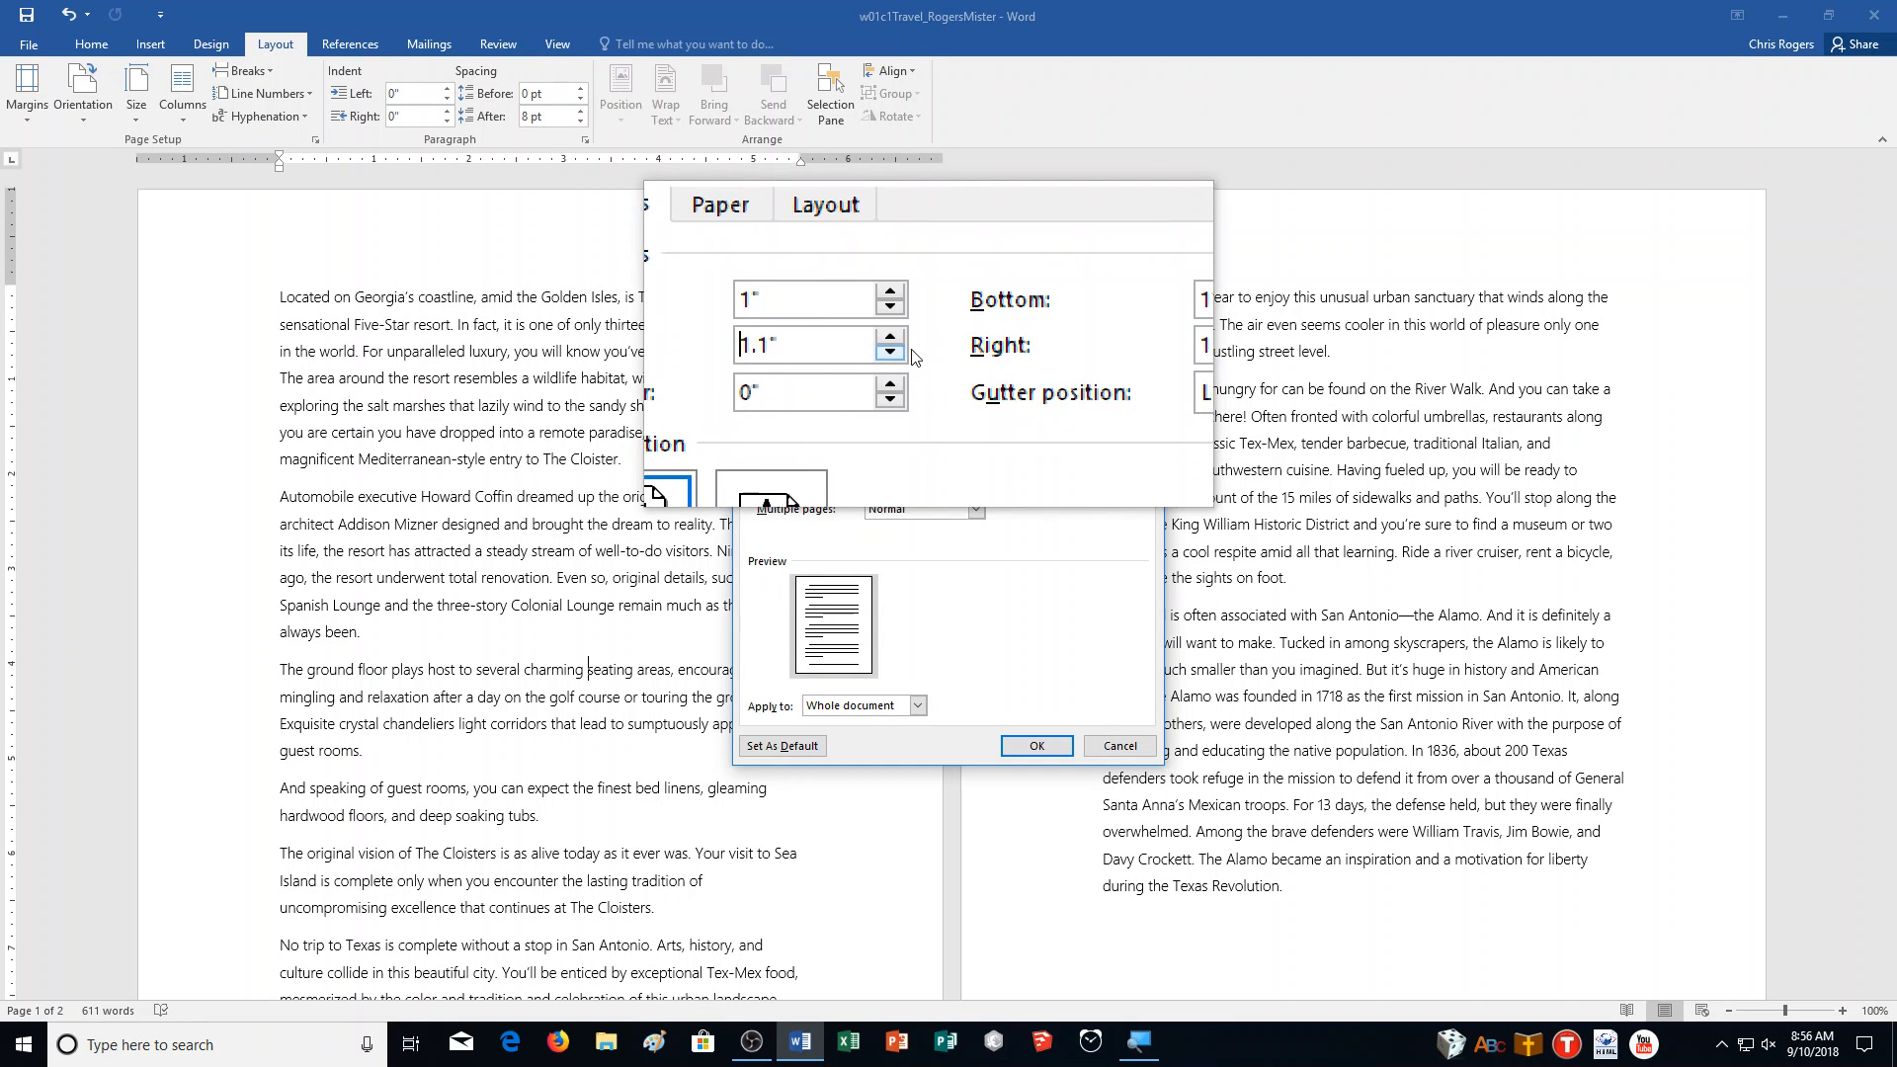
click(913, 351)
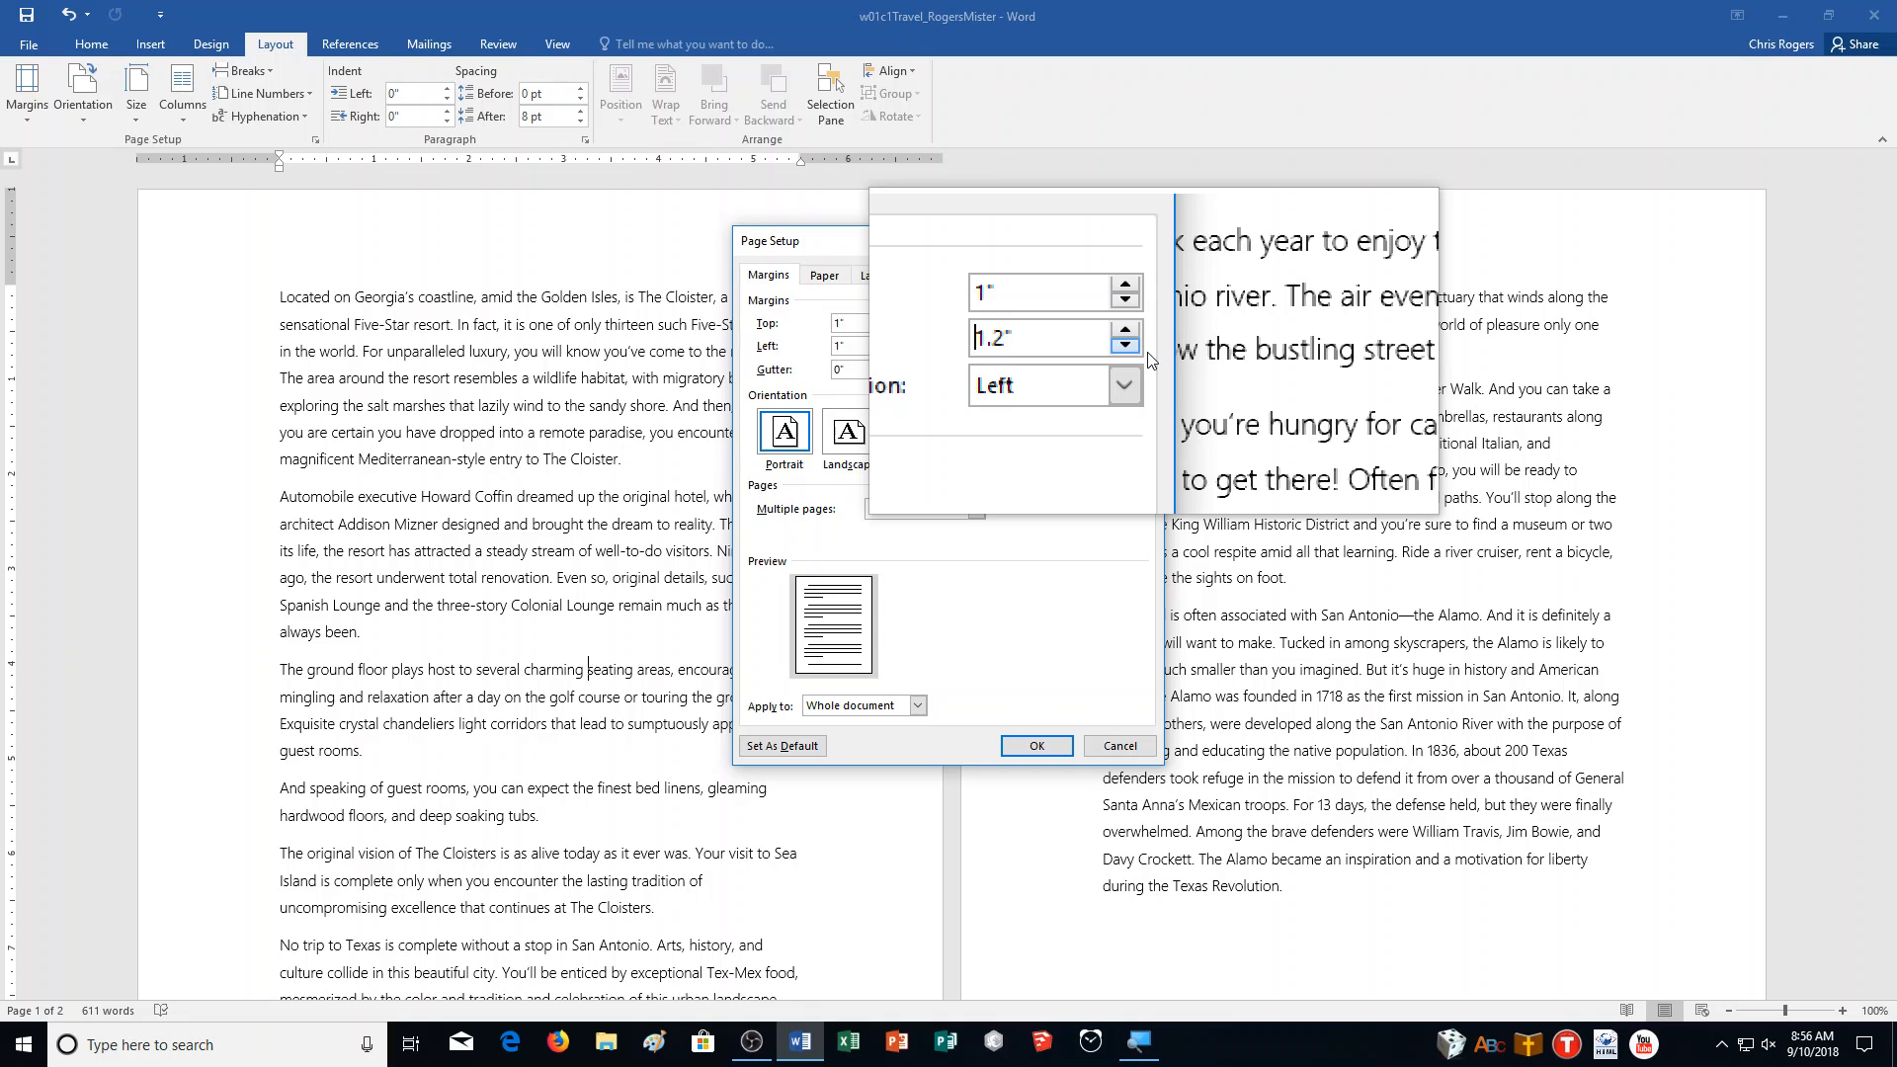
click(1034, 761)
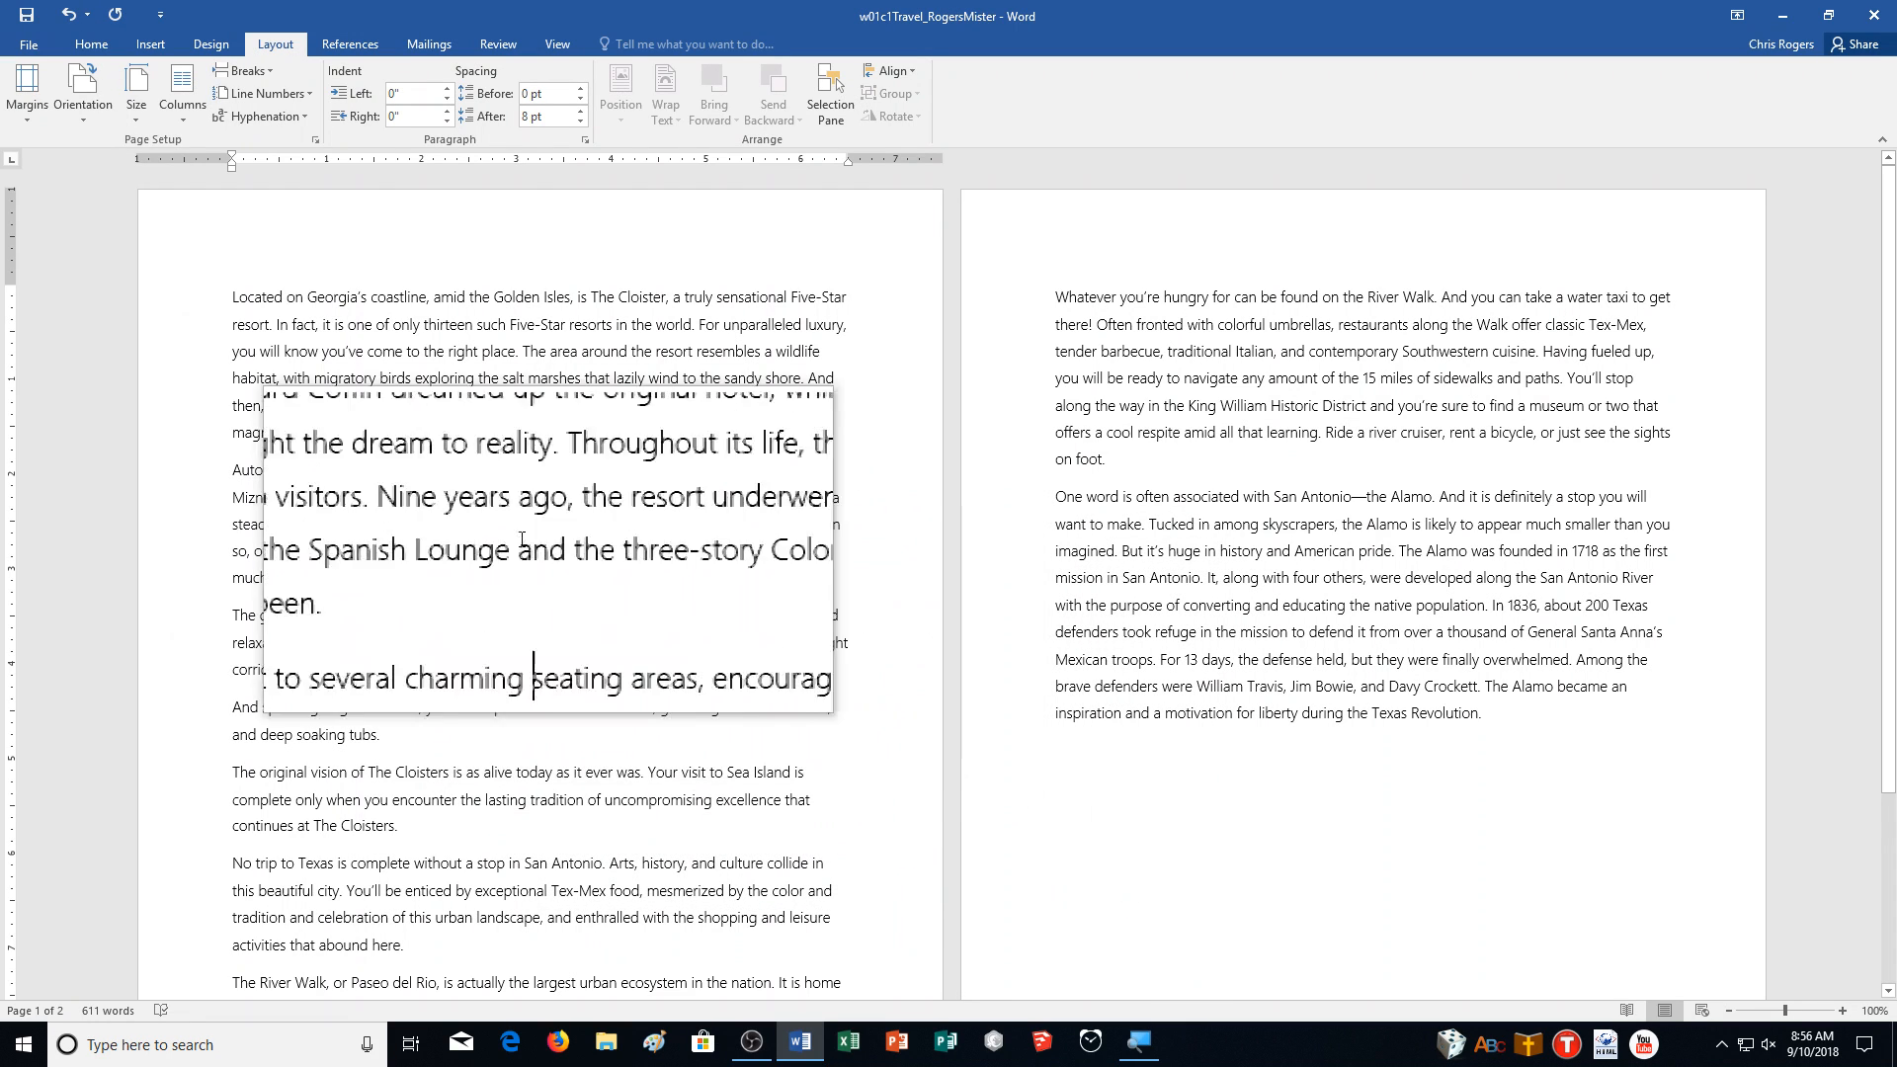
click(498, 43)
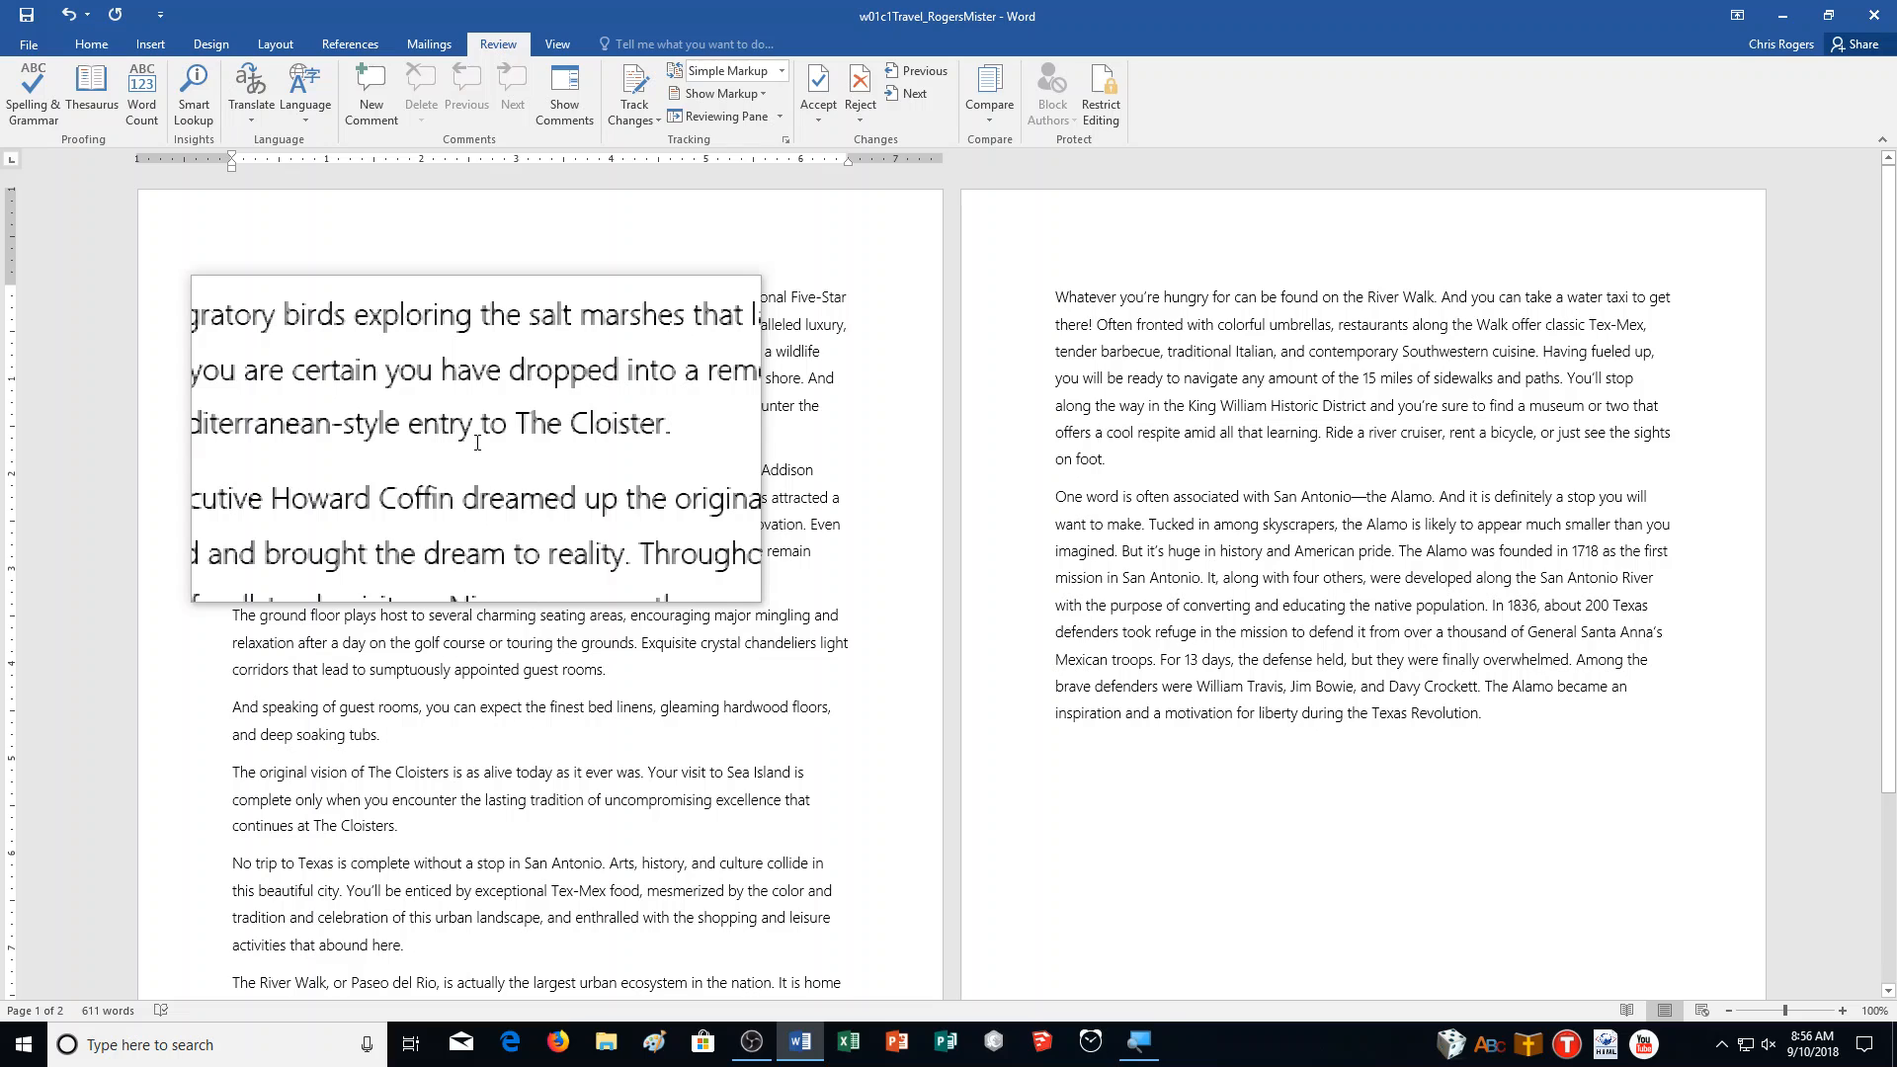
click(153, 54)
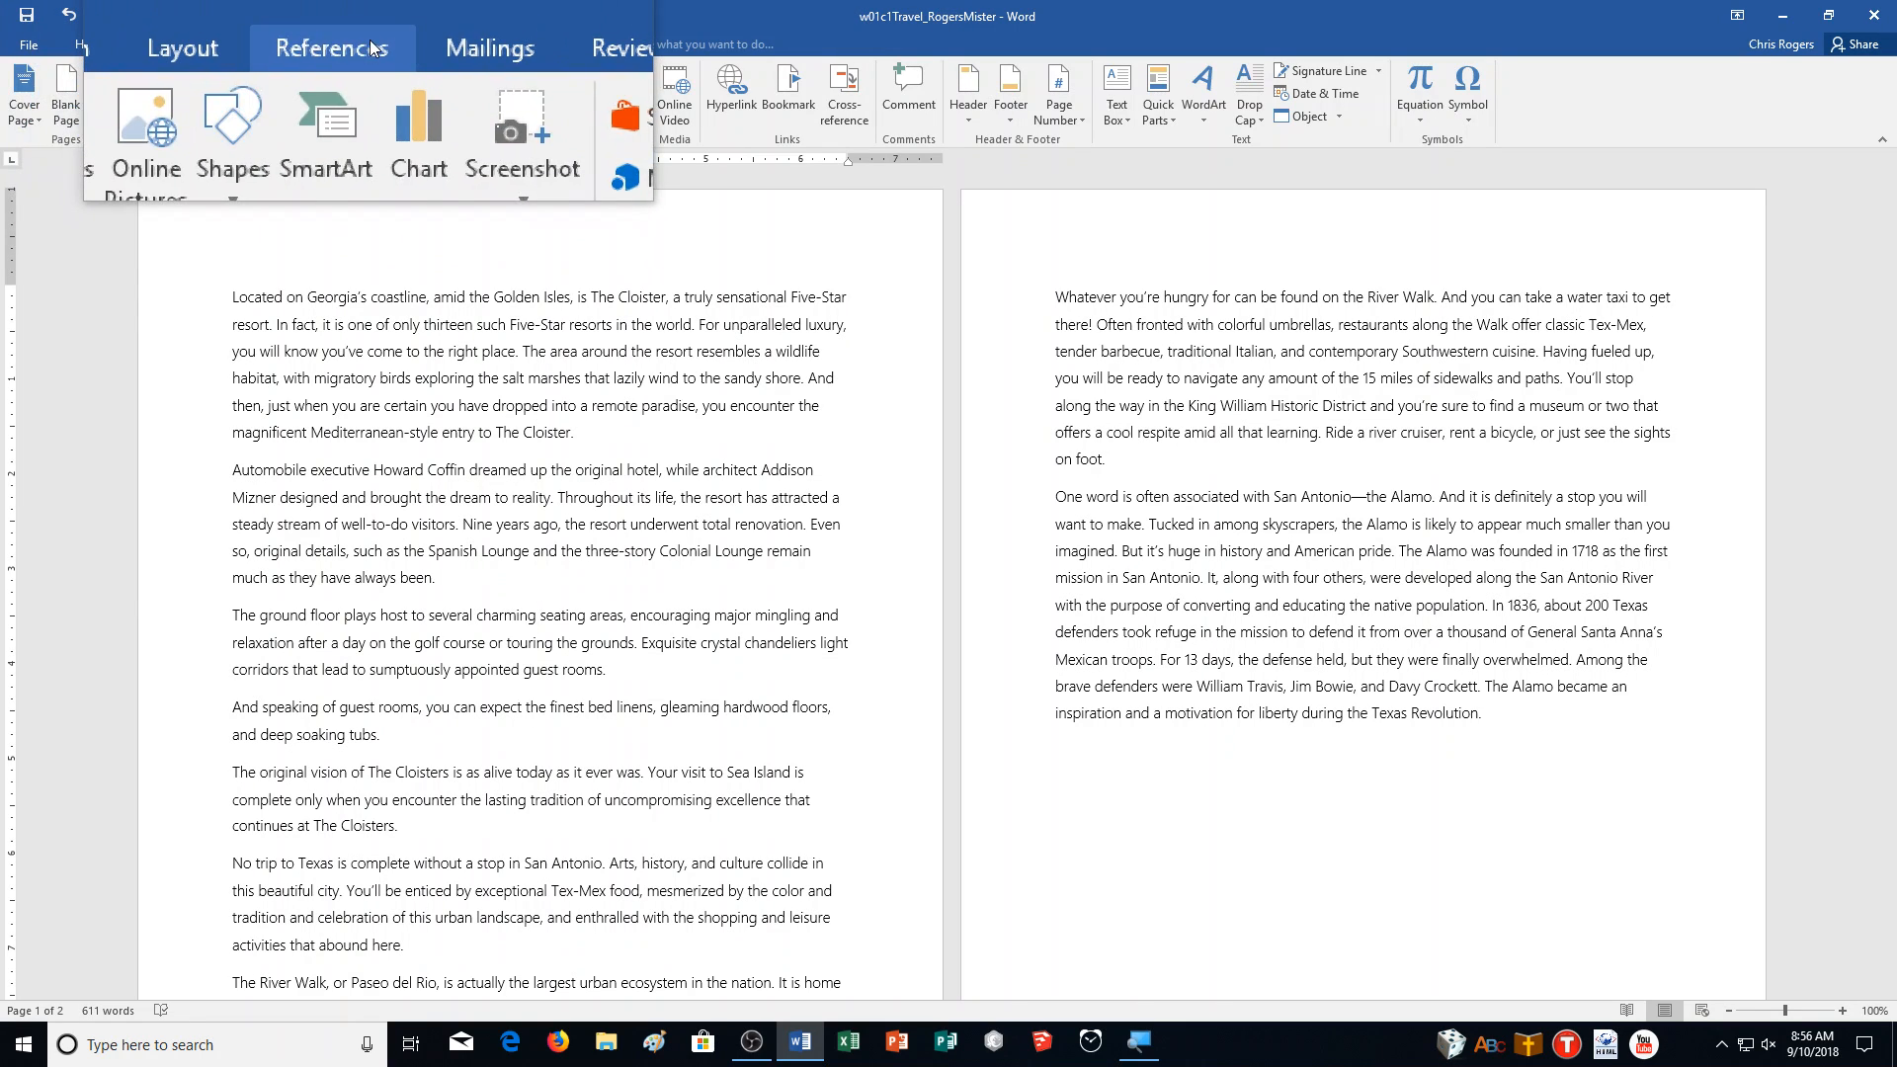
click(370, 39)
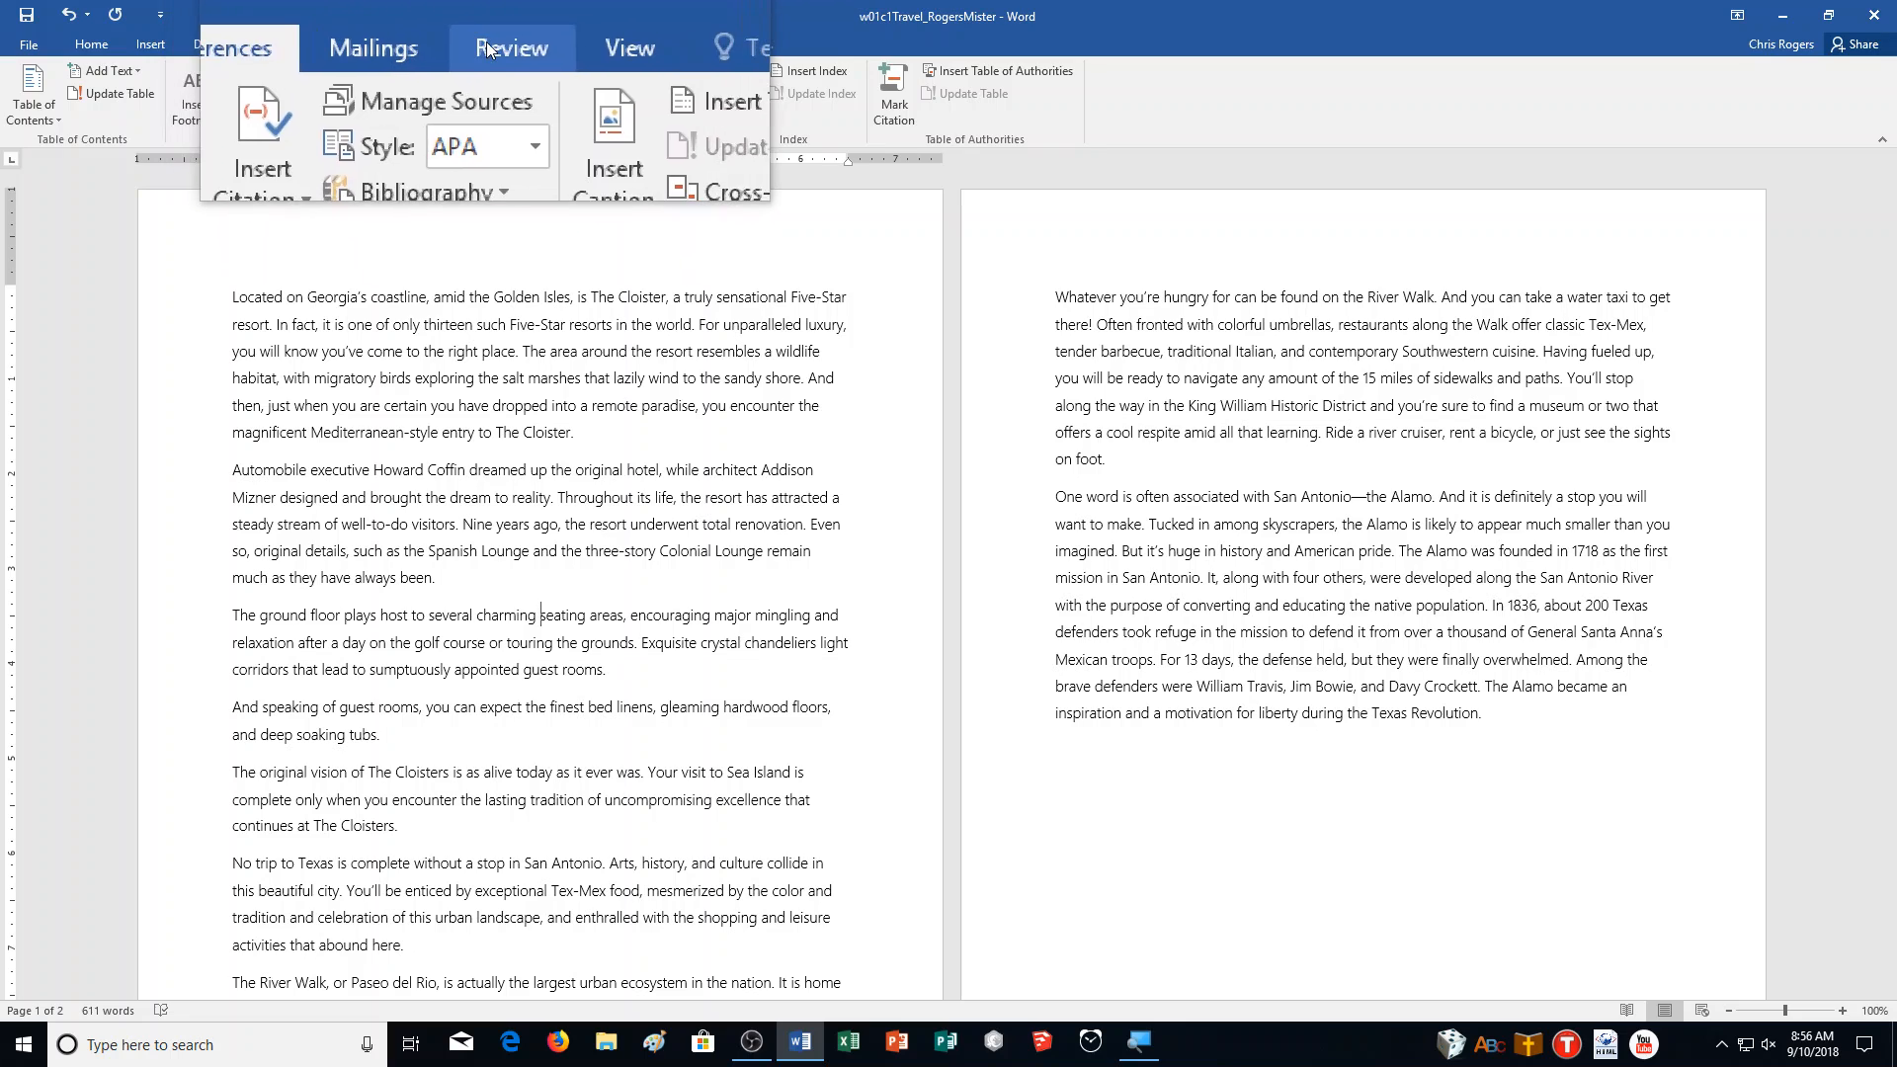
click(499, 43)
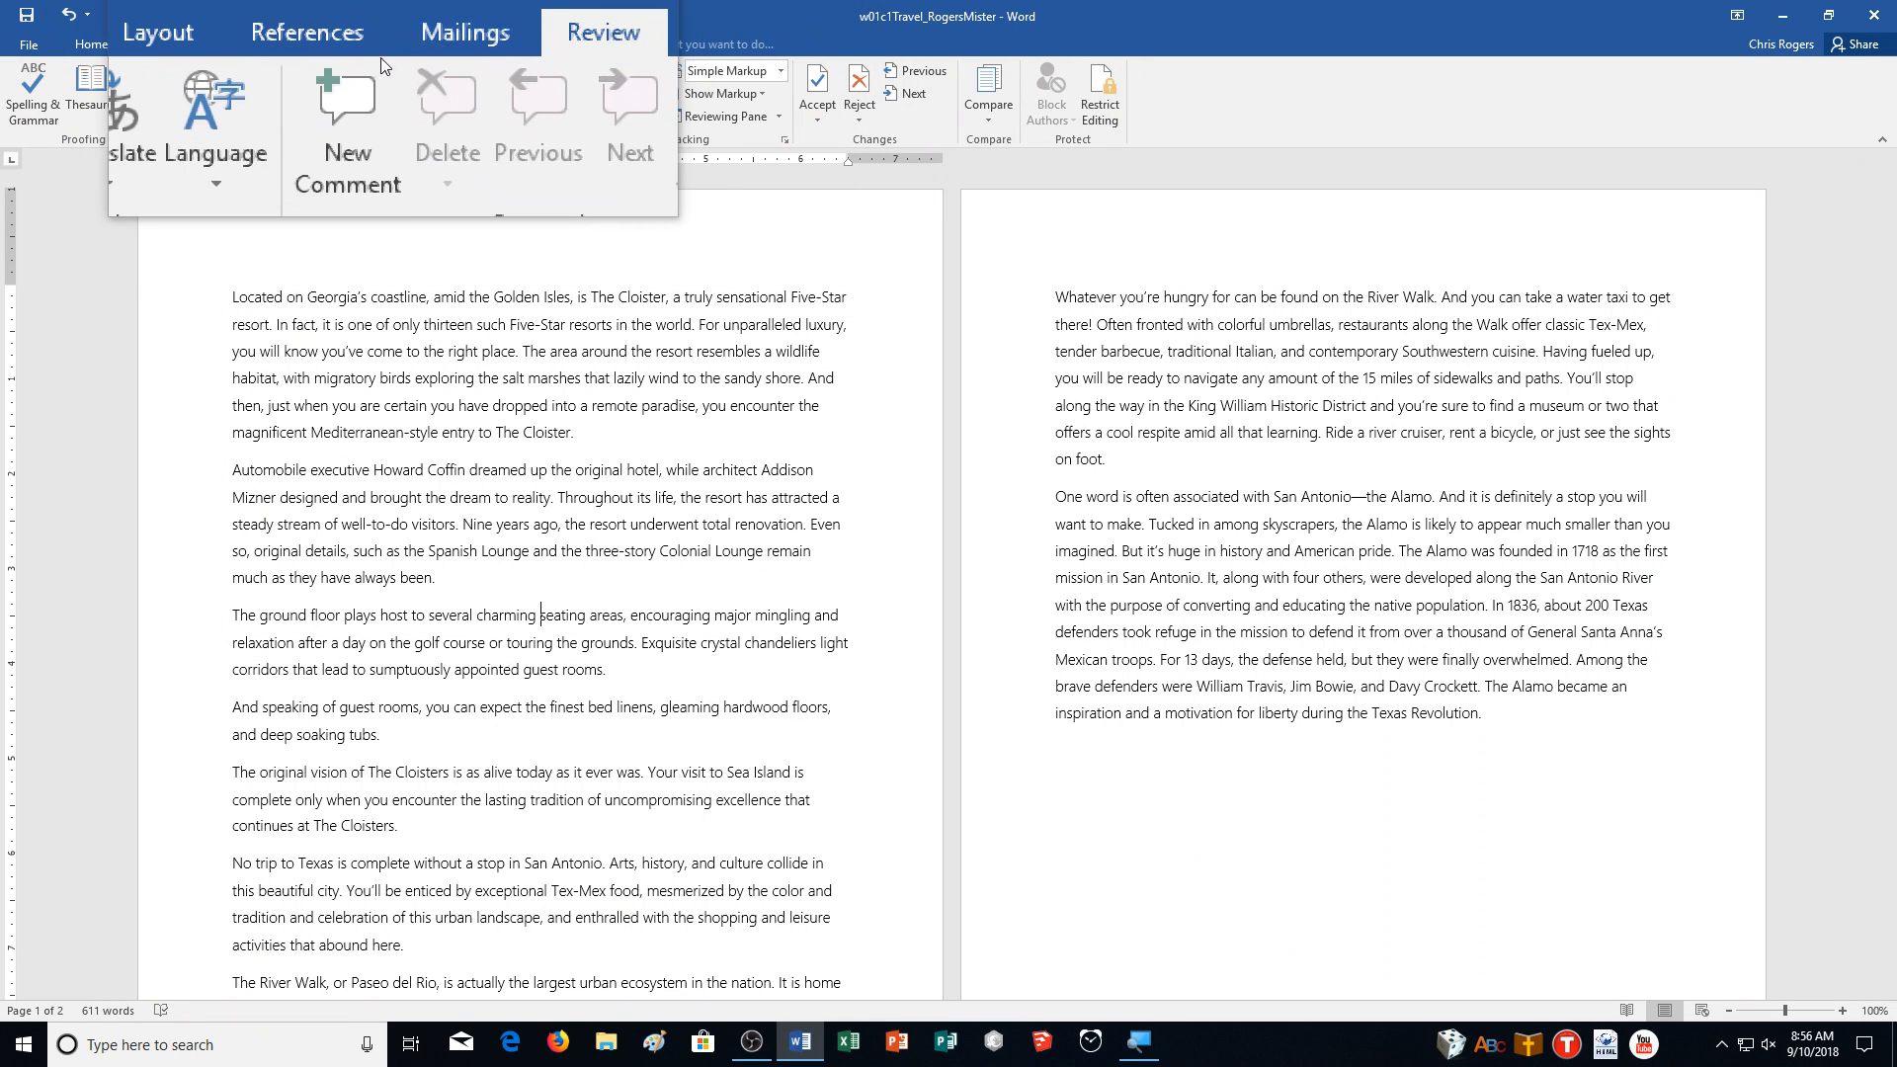
click(358, 53)
click(279, 60)
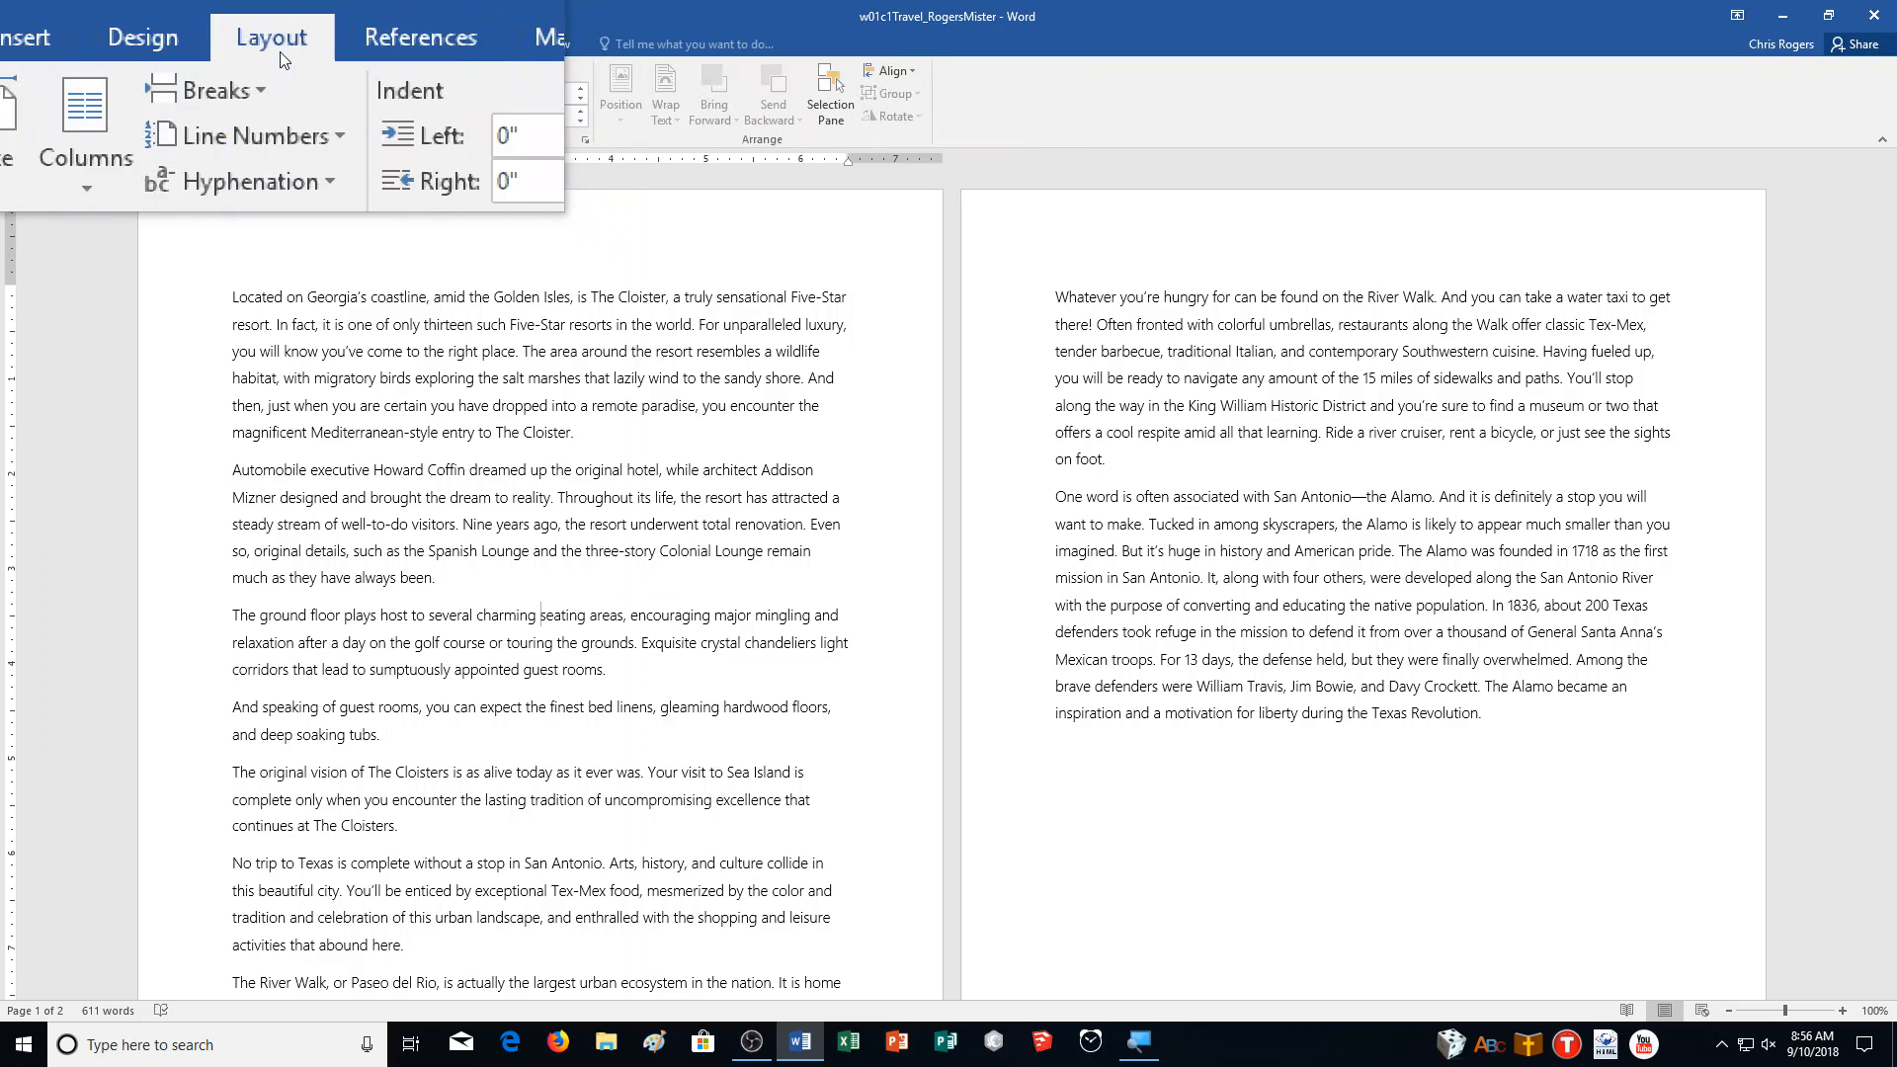
Add the diagonal DRAFT 1 watermark to the document's pages.
click(200, 50)
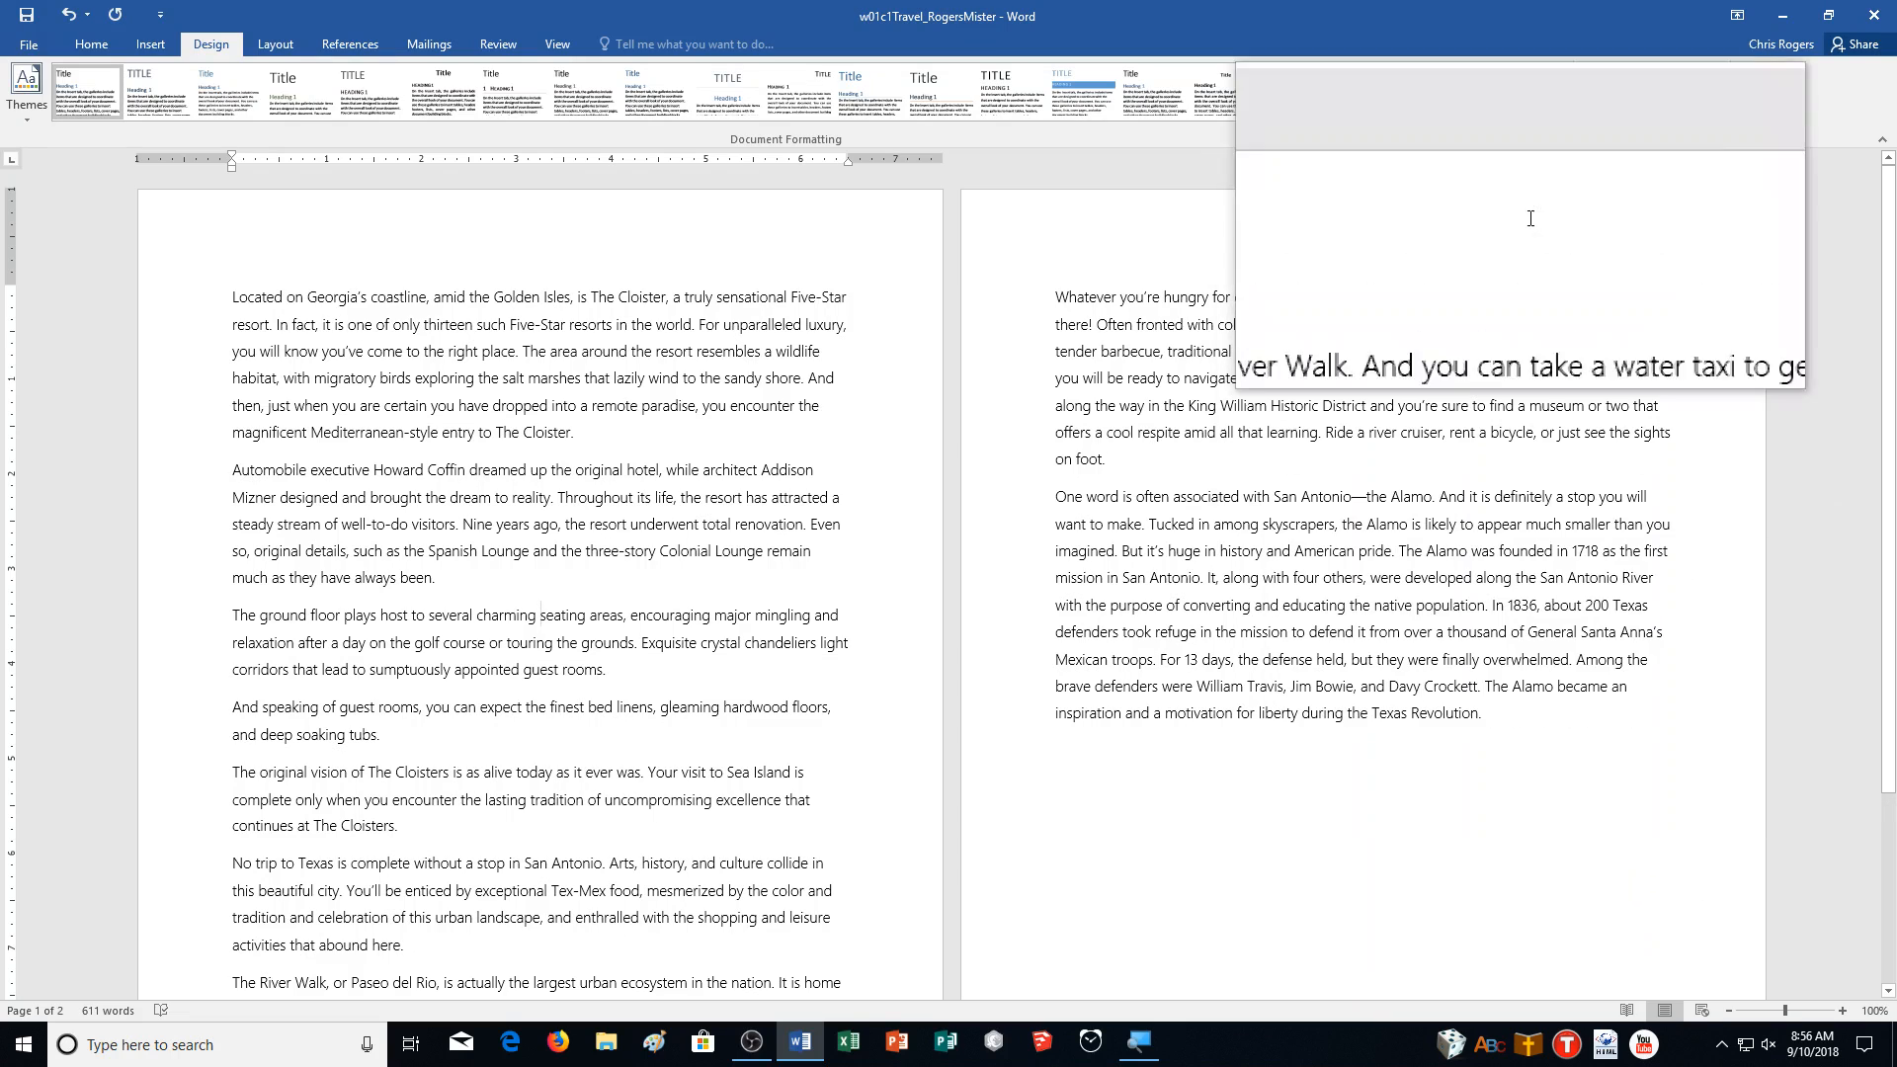
click(1750, 106)
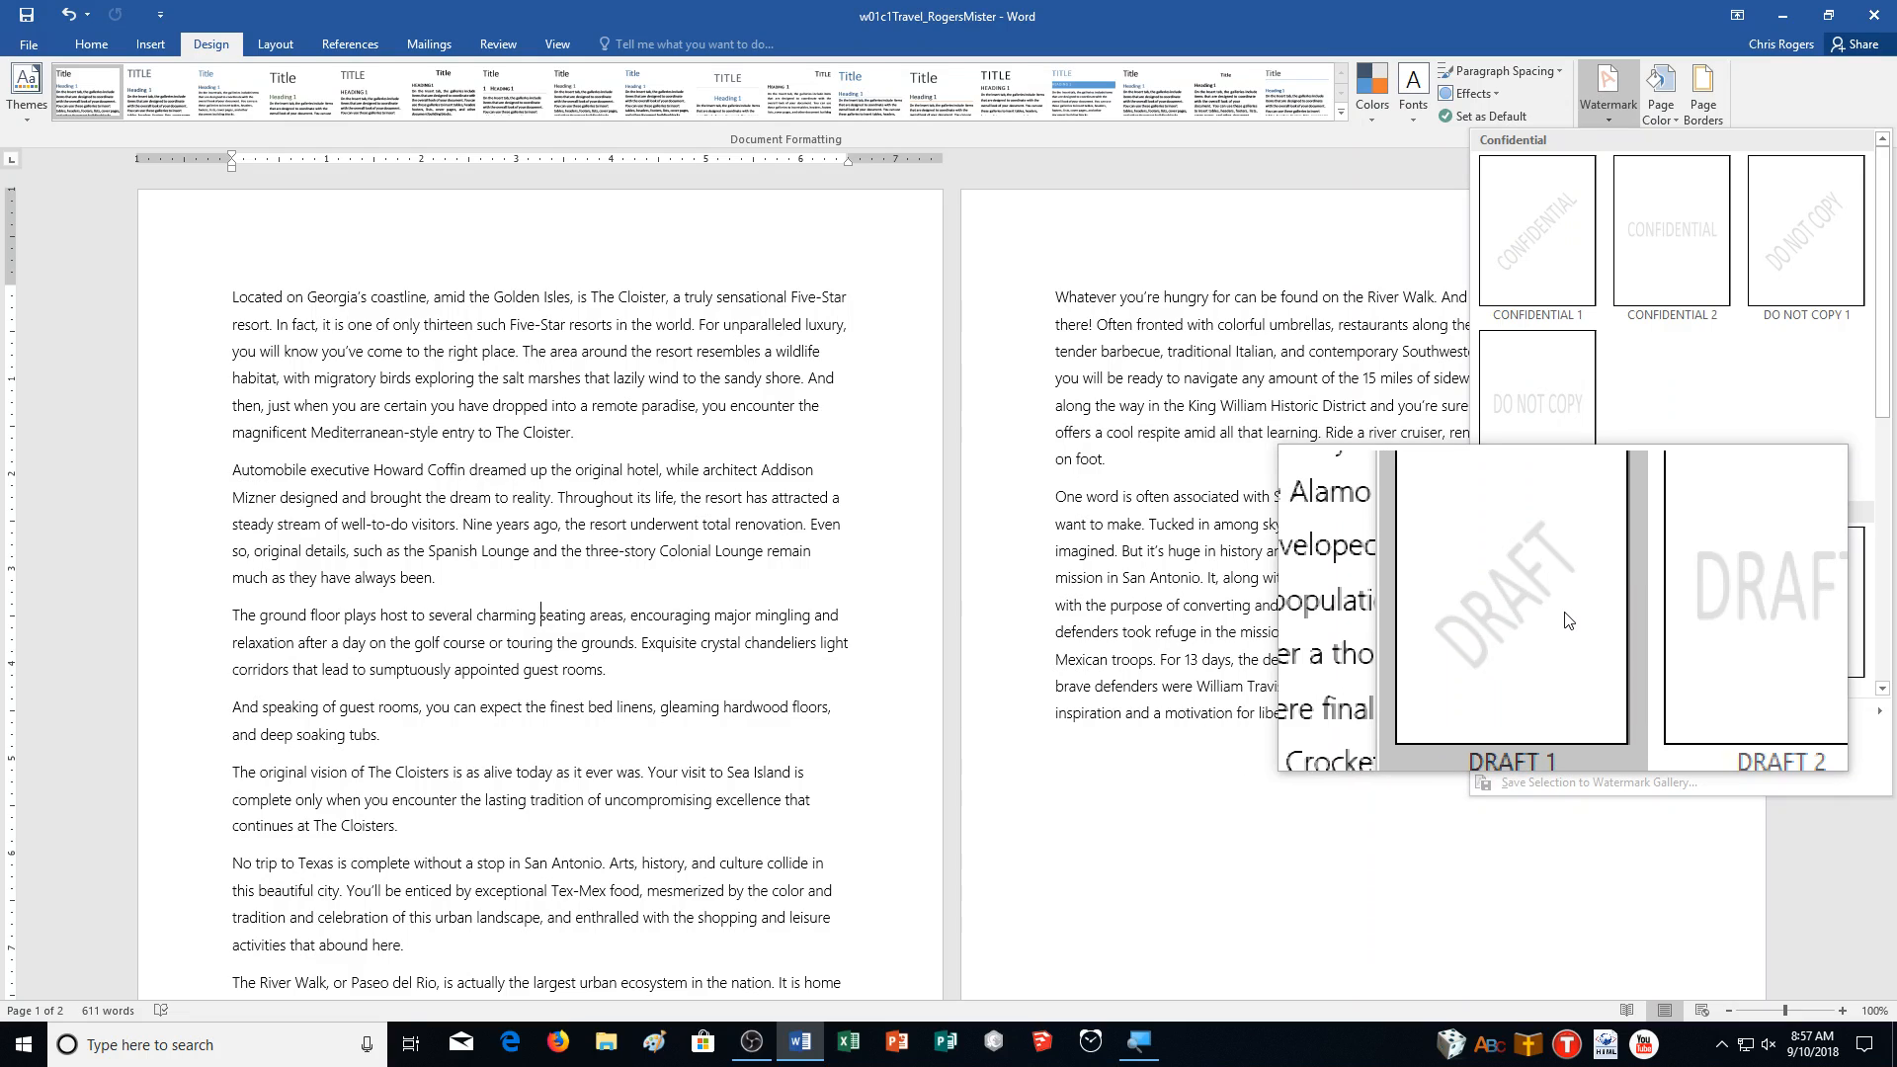
scroll(1666, 358, down, 3)
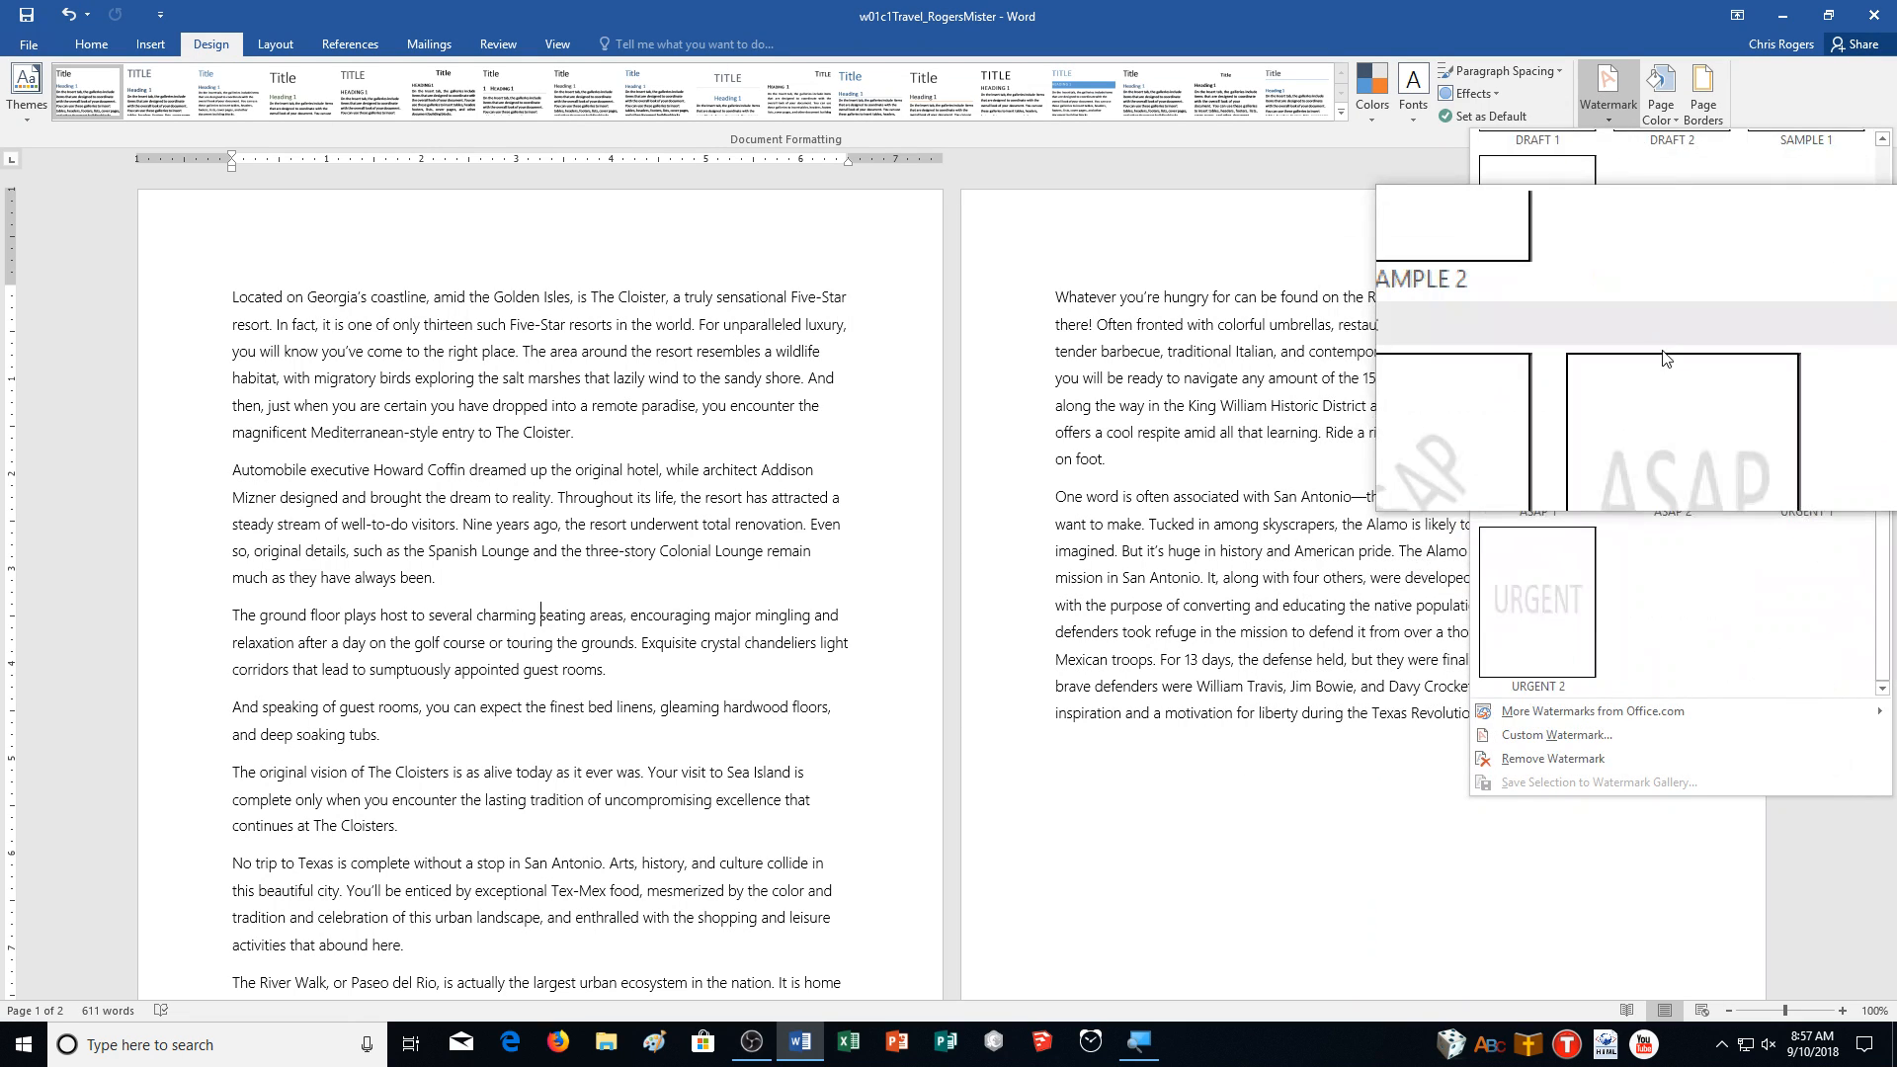
scroll(1666, 358, up, 3)
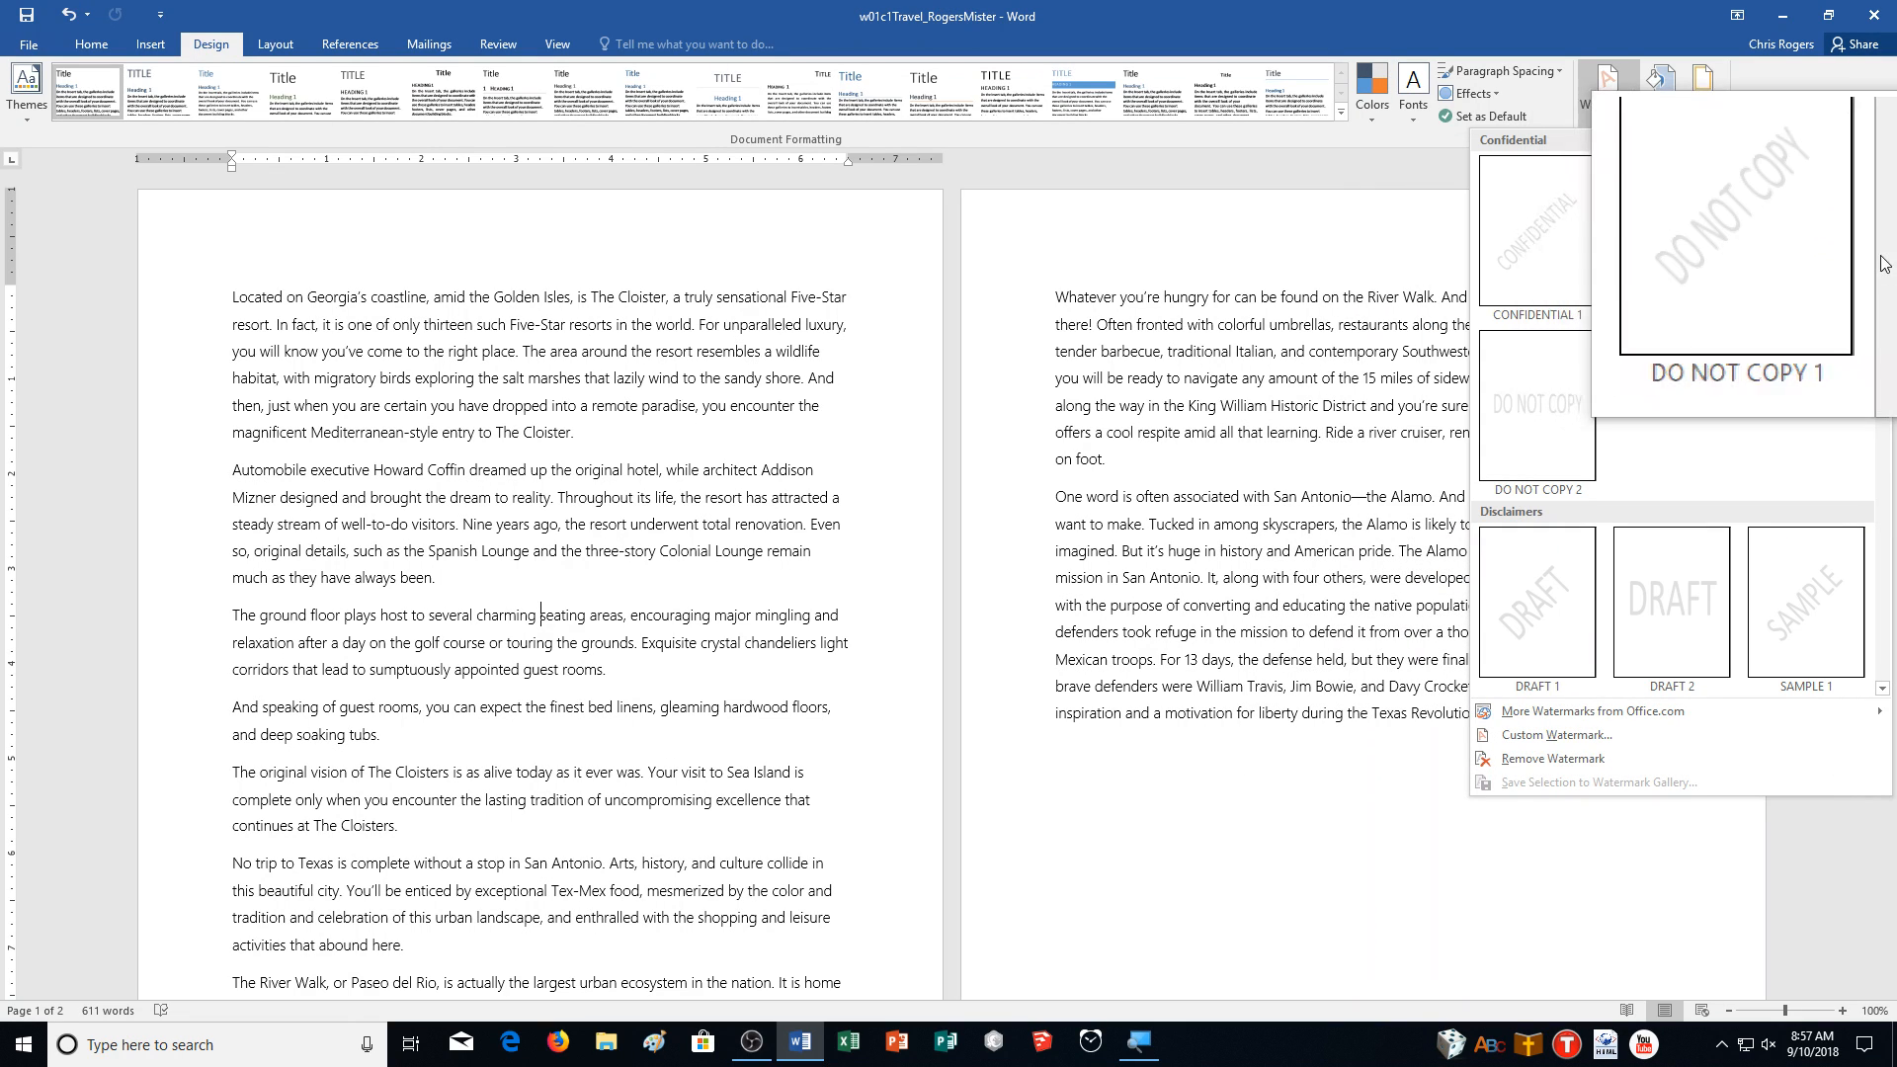
scroll(1680, 395, down, 2)
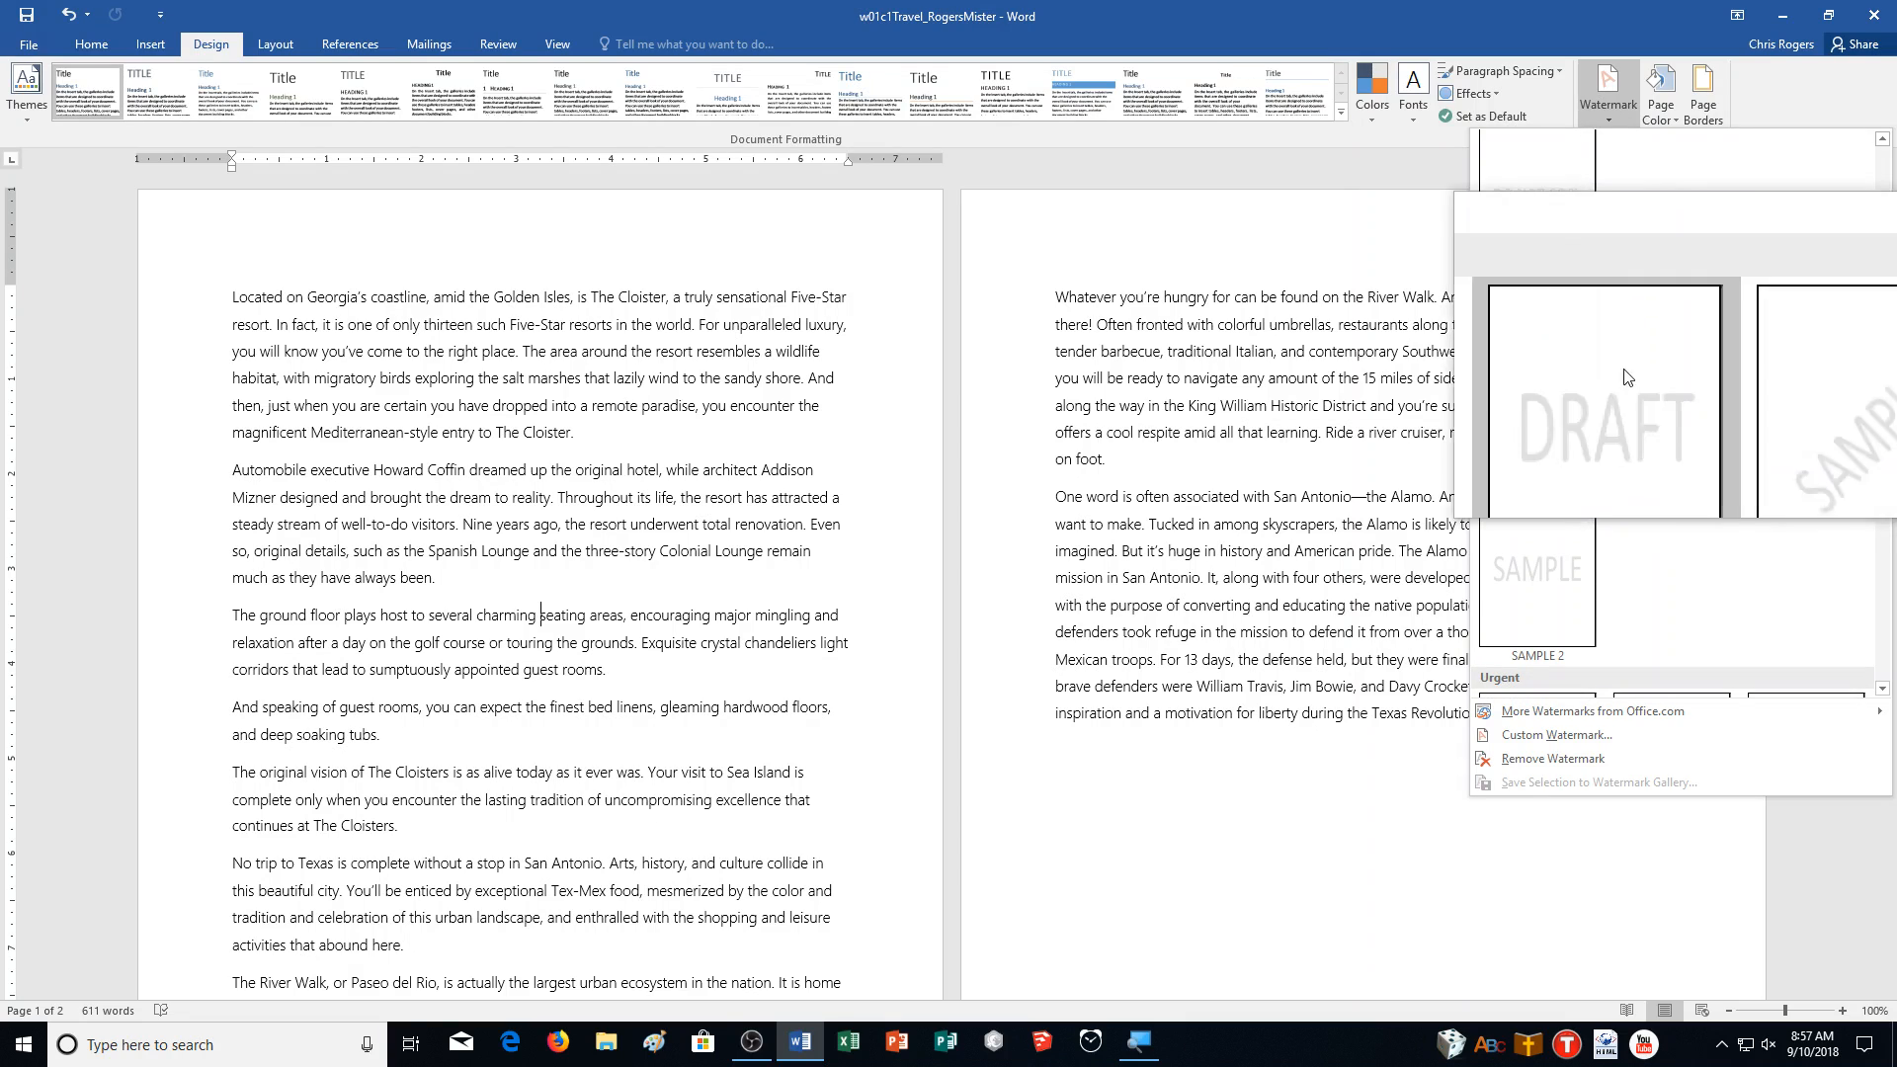
click(1513, 423)
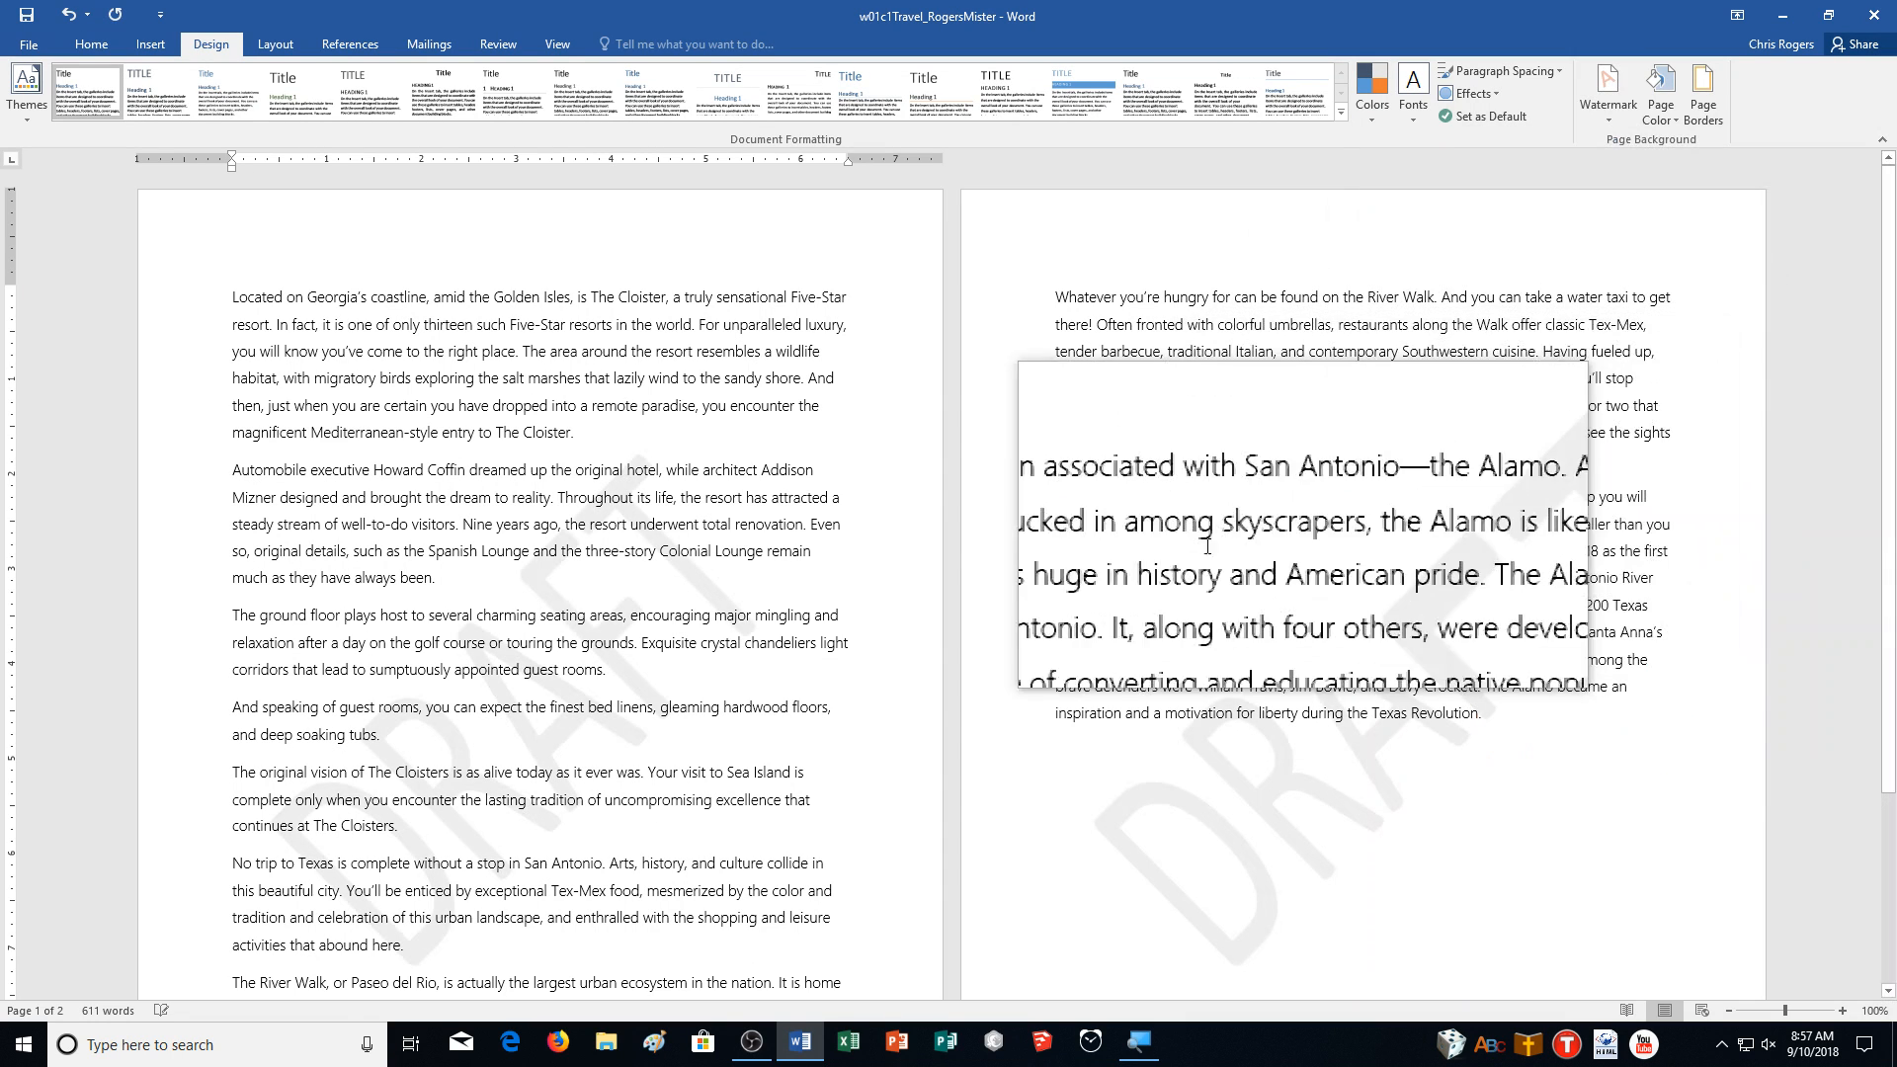
Customize the DRAFT watermark with a blue theme color, keeping it semitransparent and diagonal.
click(1611, 87)
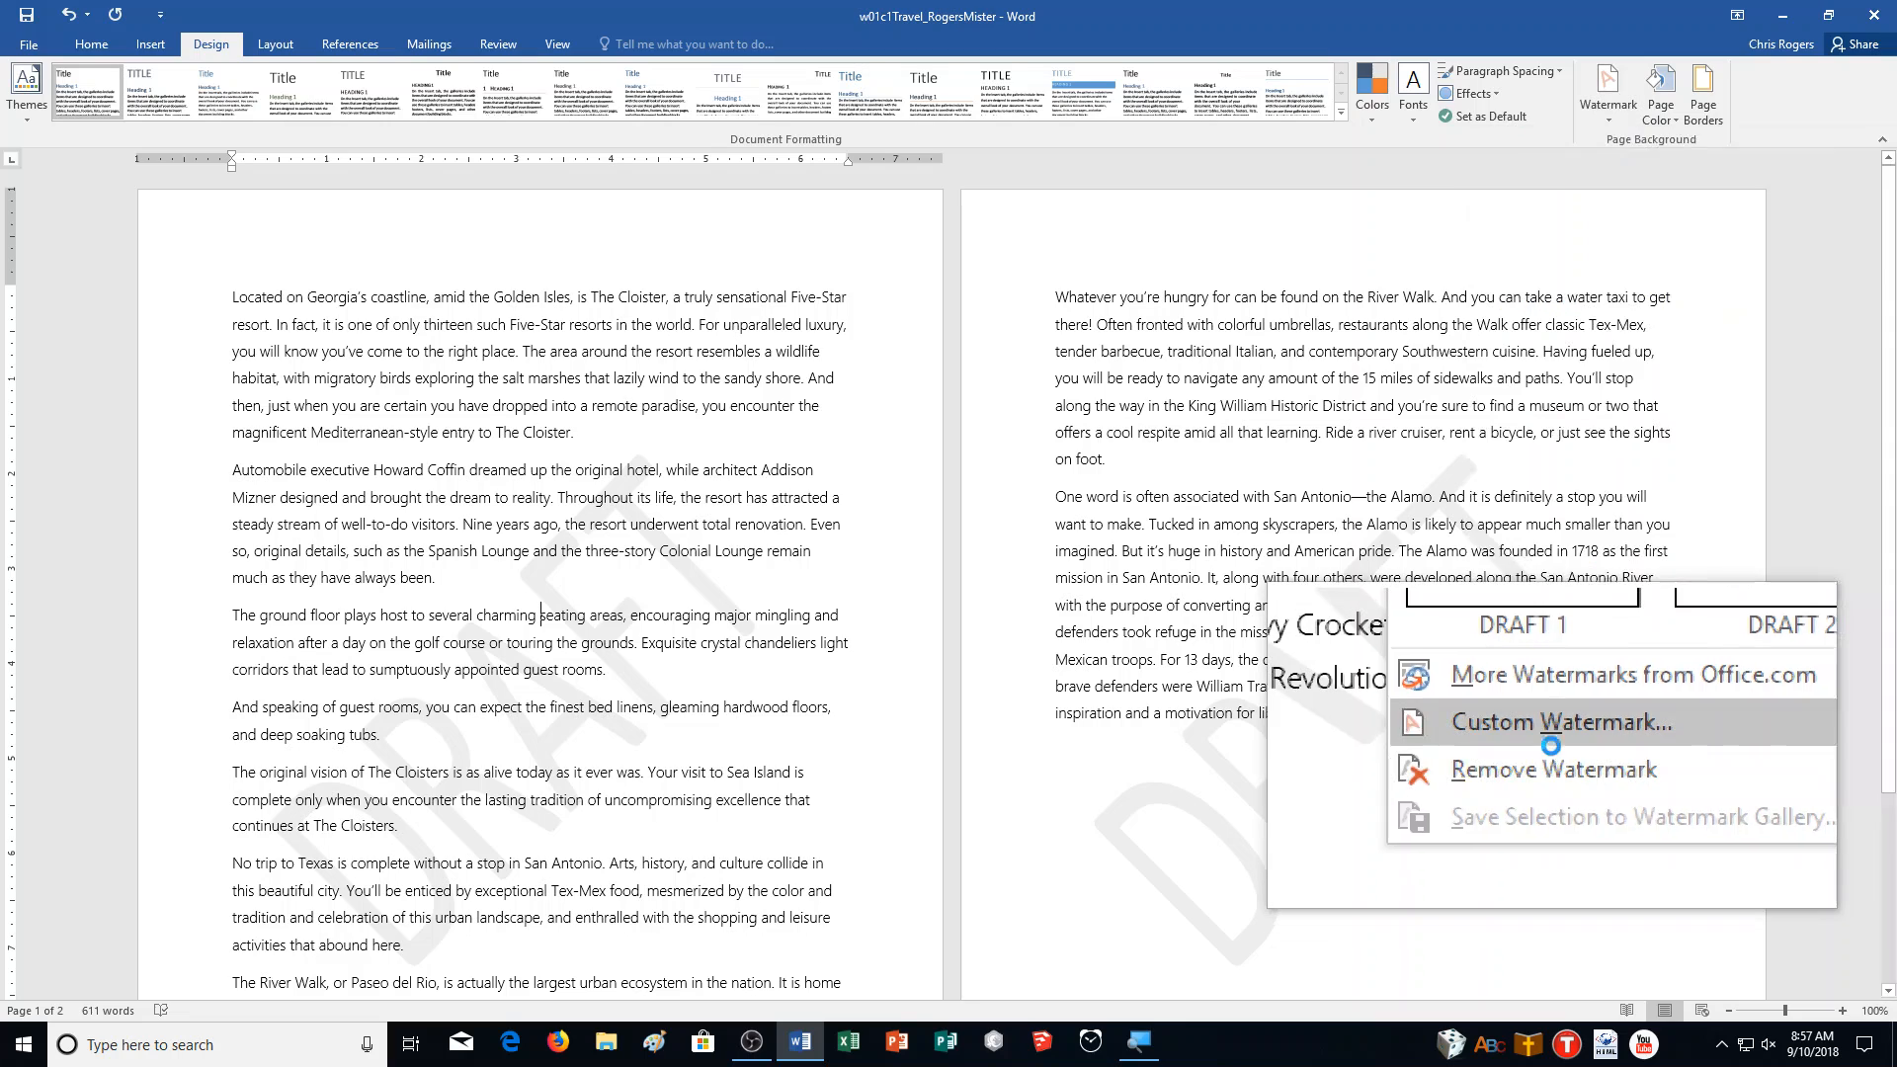
click(1550, 734)
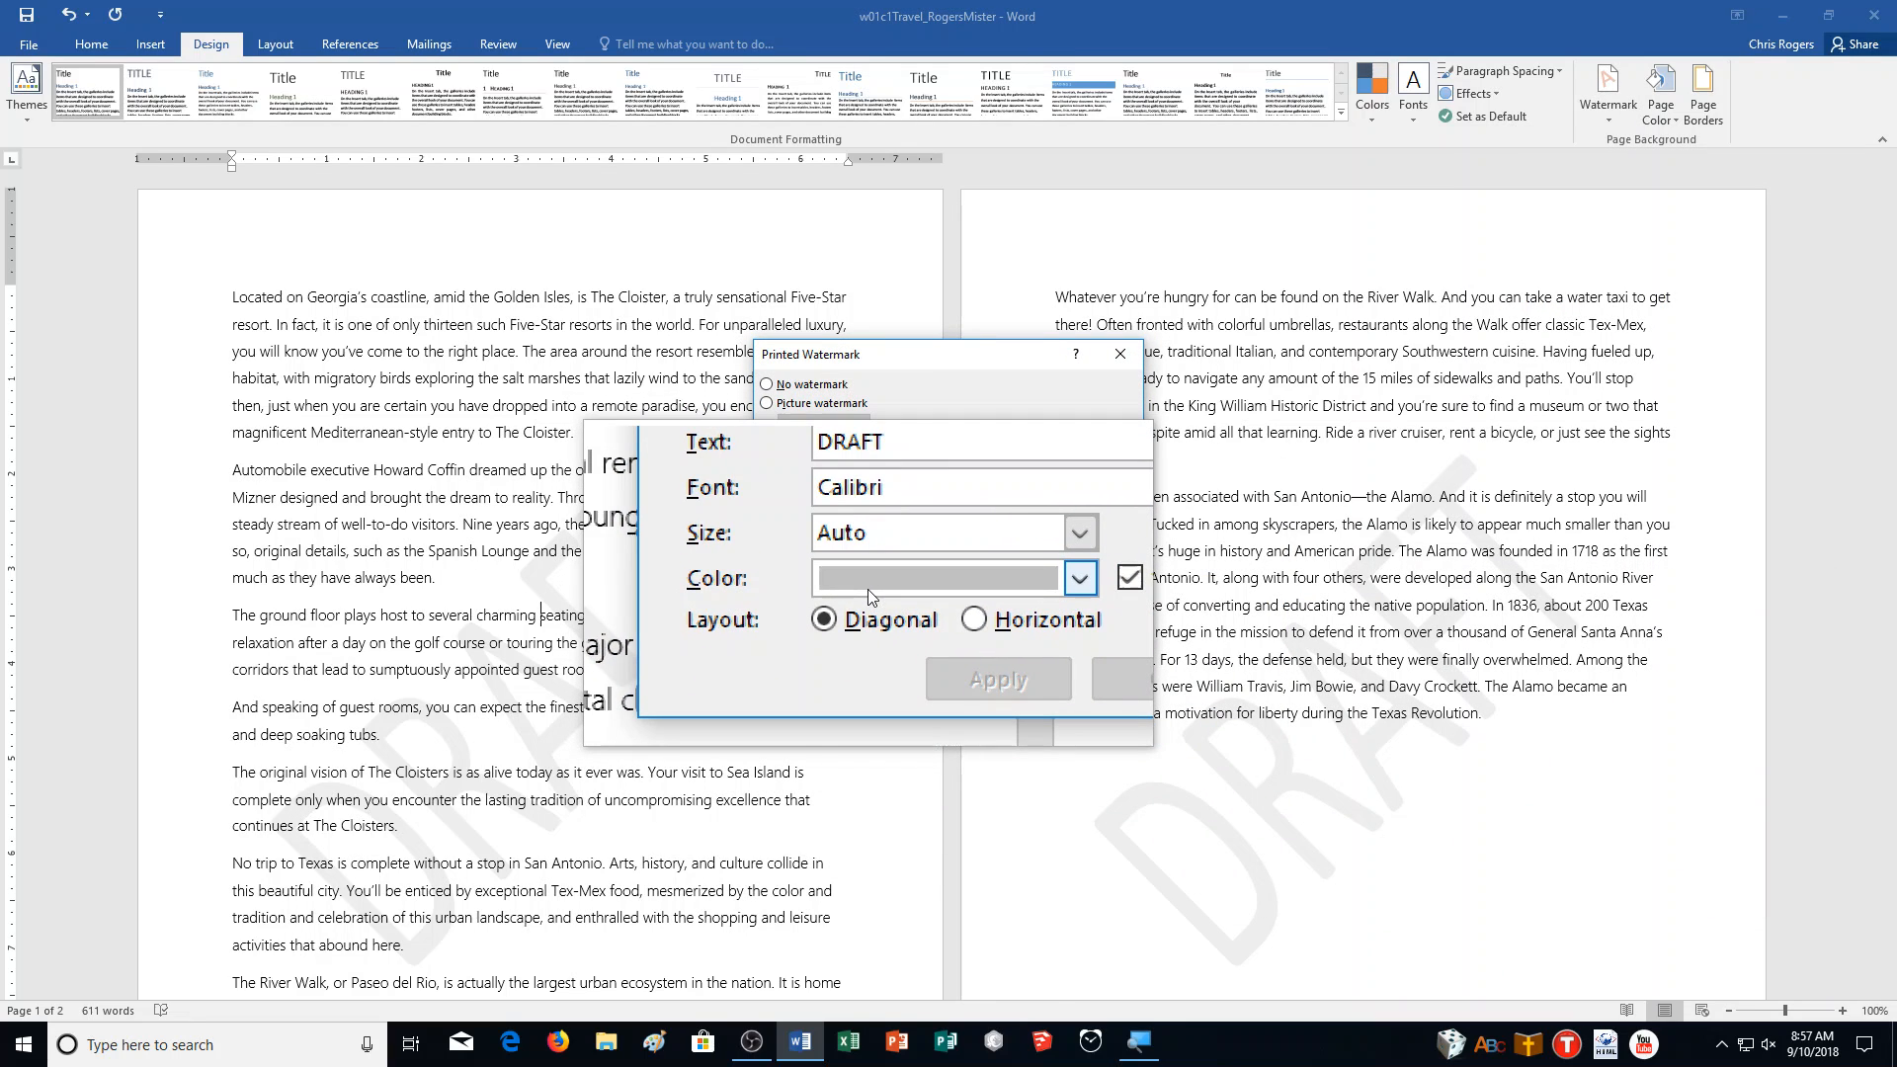
click(868, 589)
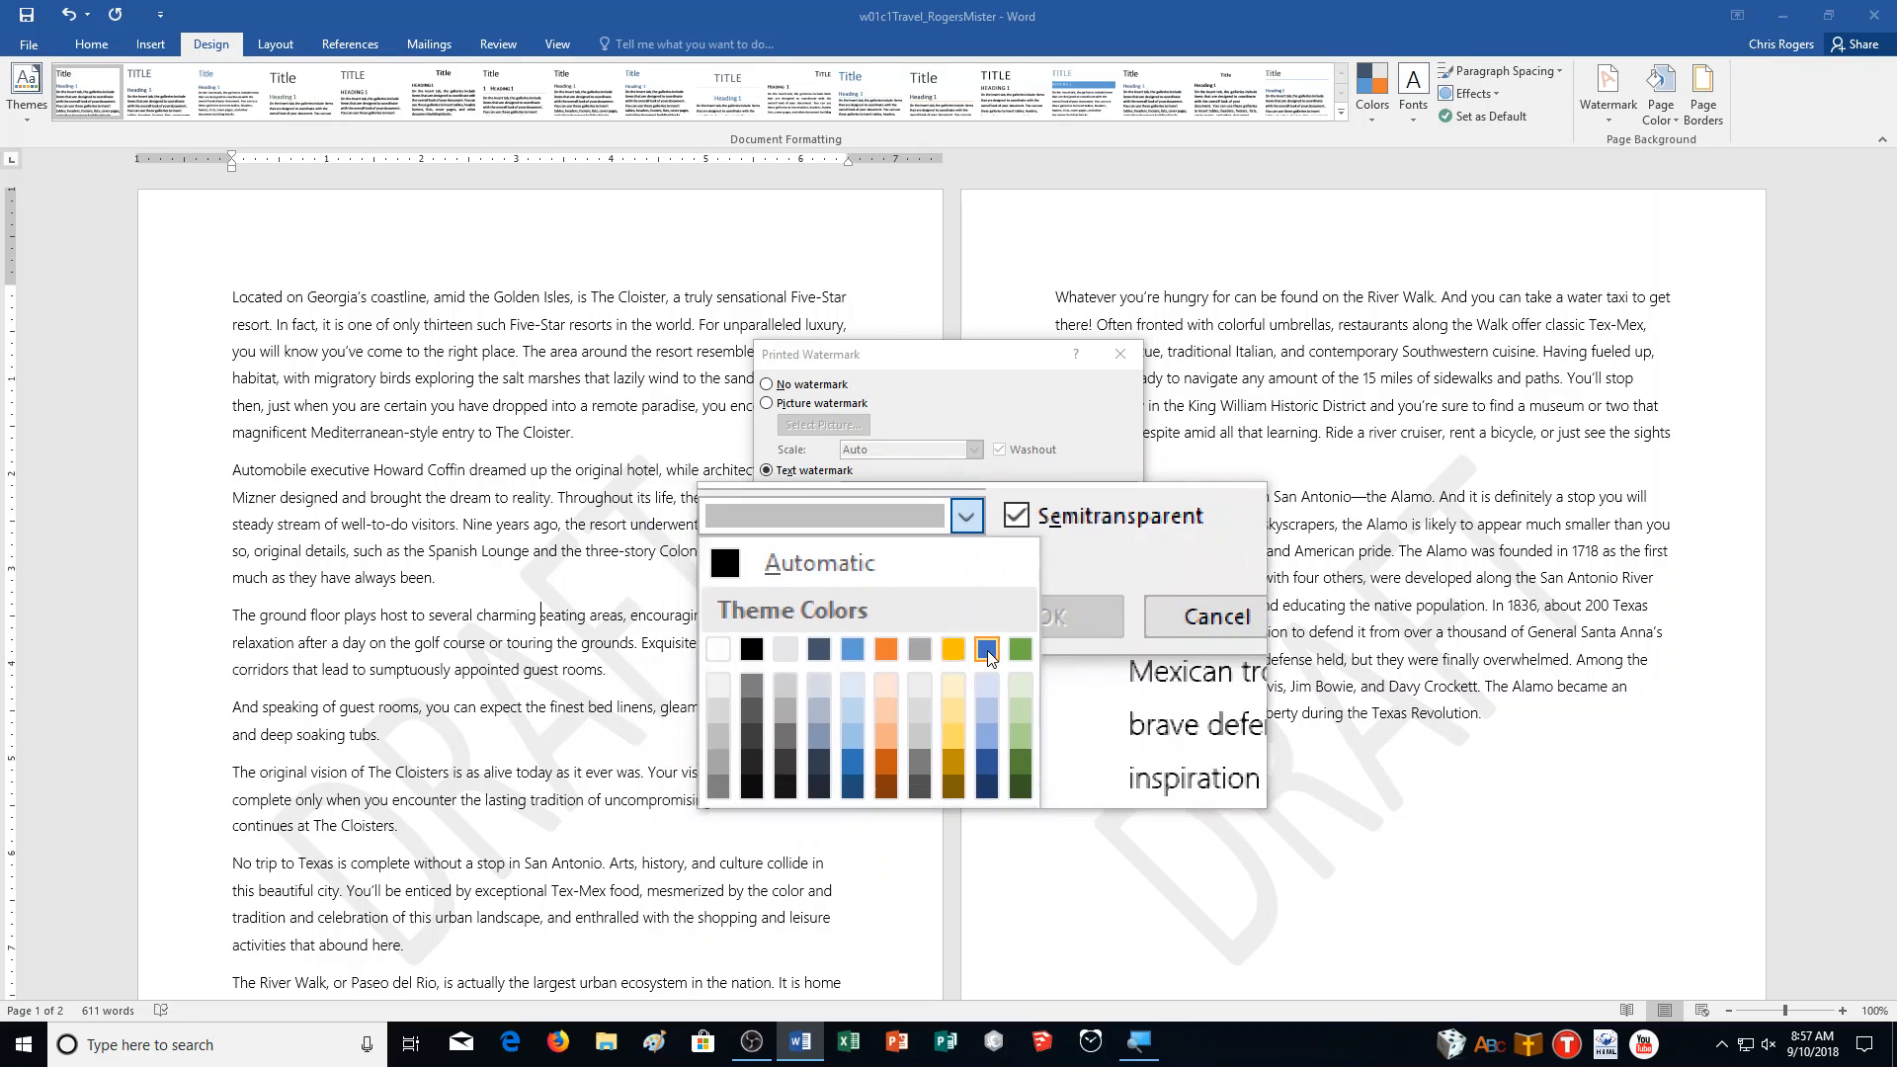
click(984, 648)
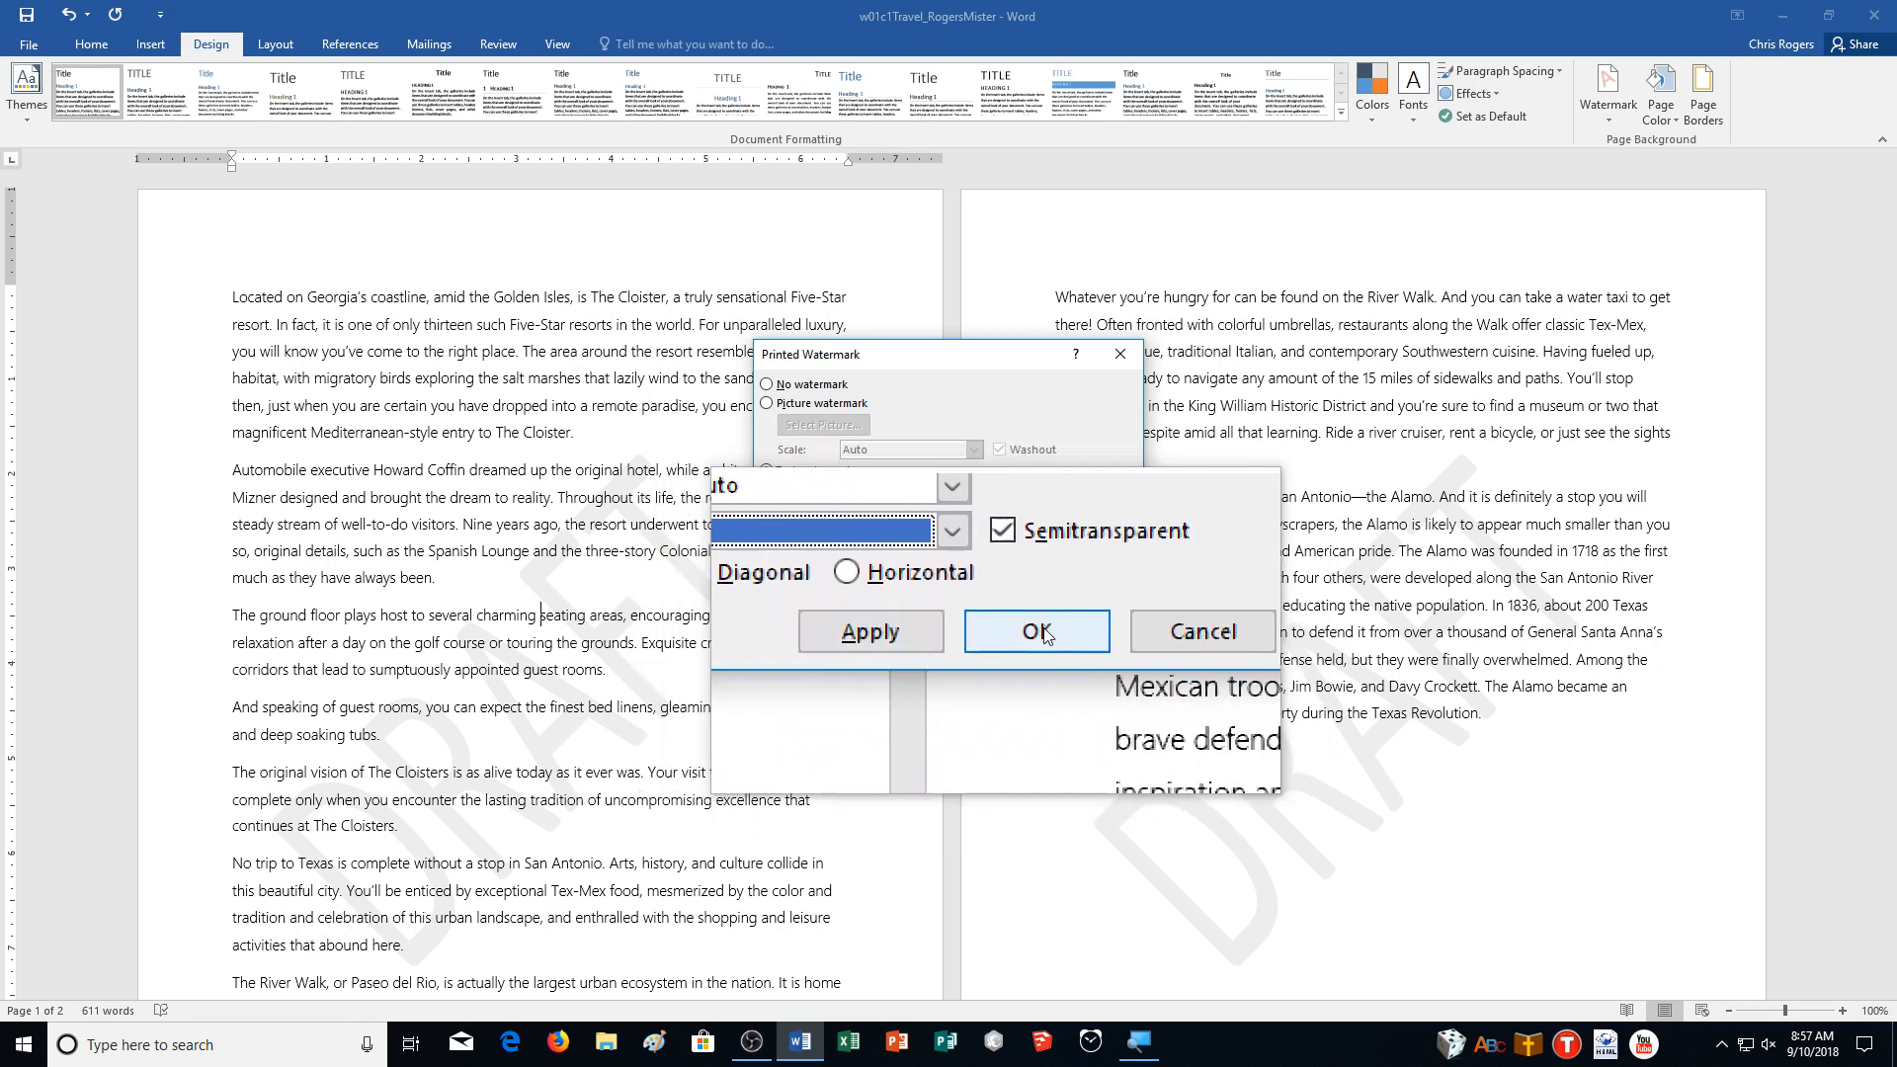
click(1028, 637)
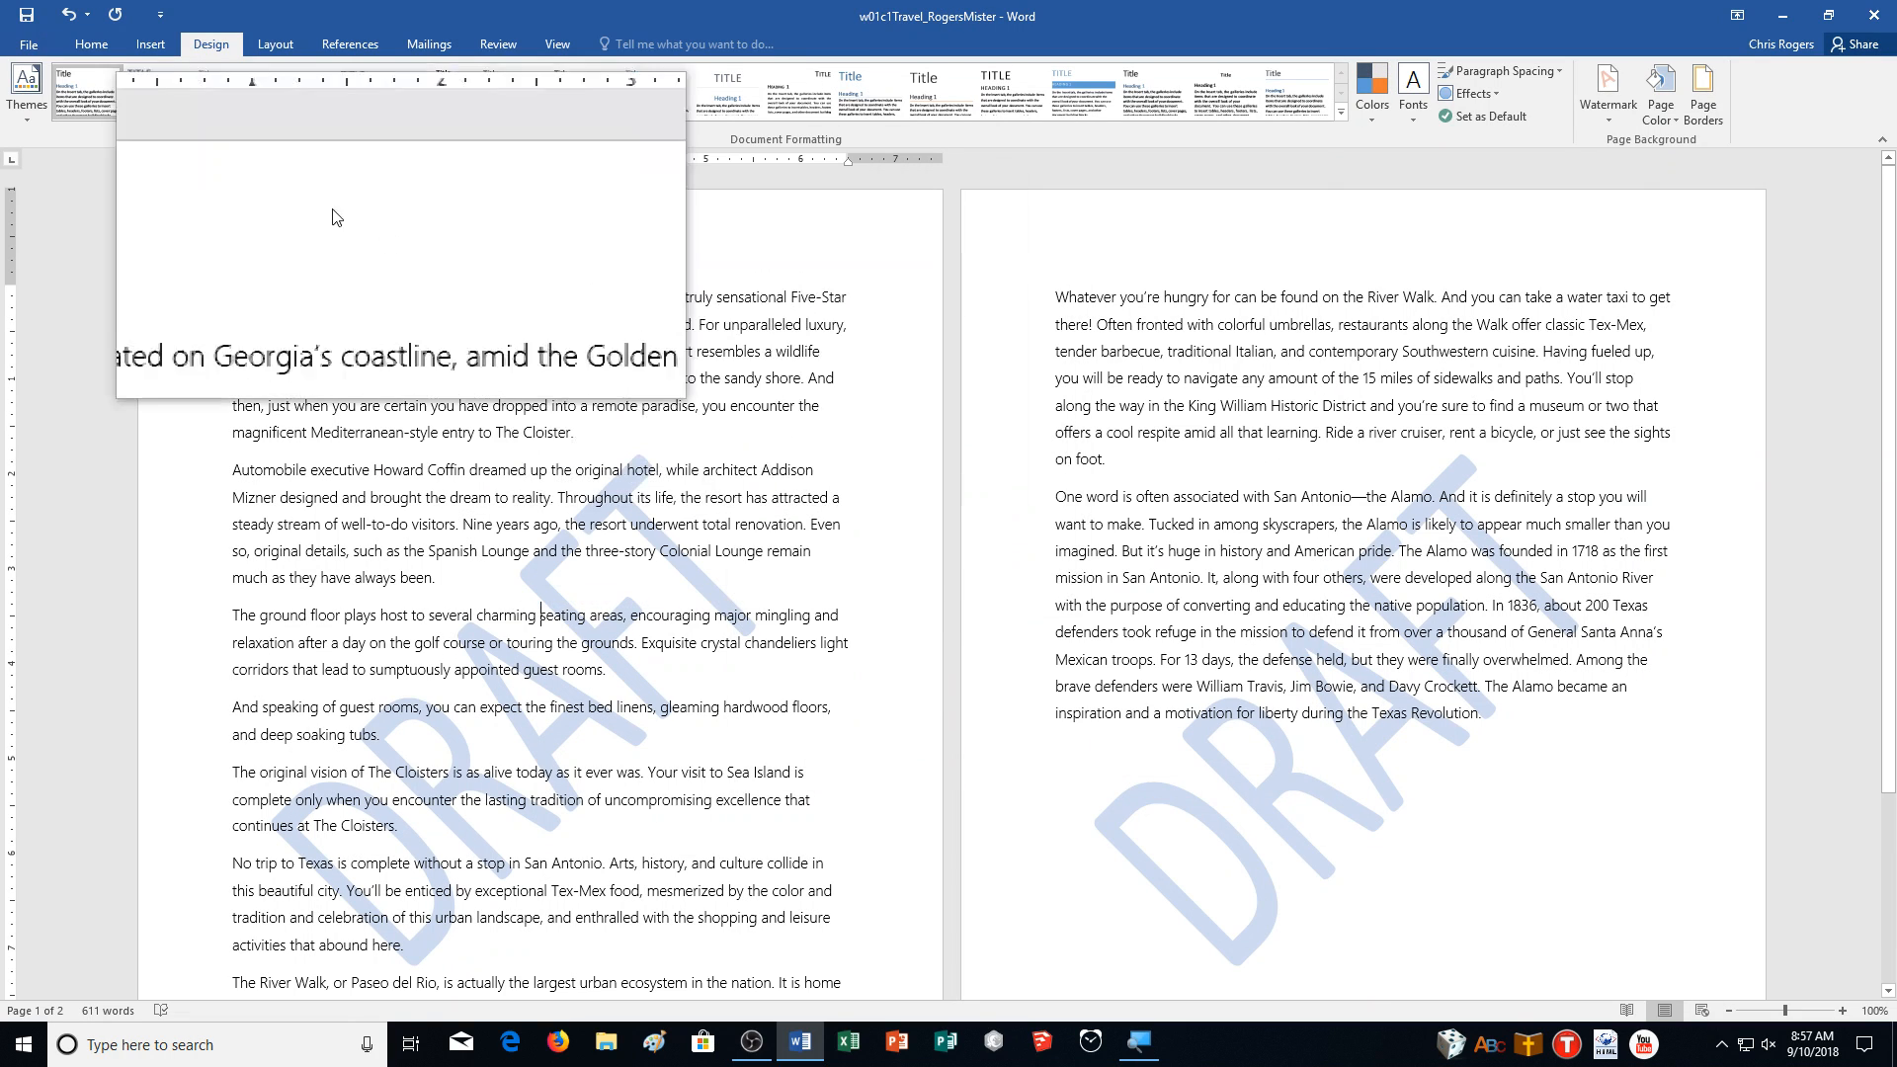
Show the formatting marks and merge the paragraph starting "And speaking of guest rooms" into the end of the ground floor paragraph.
click(90, 40)
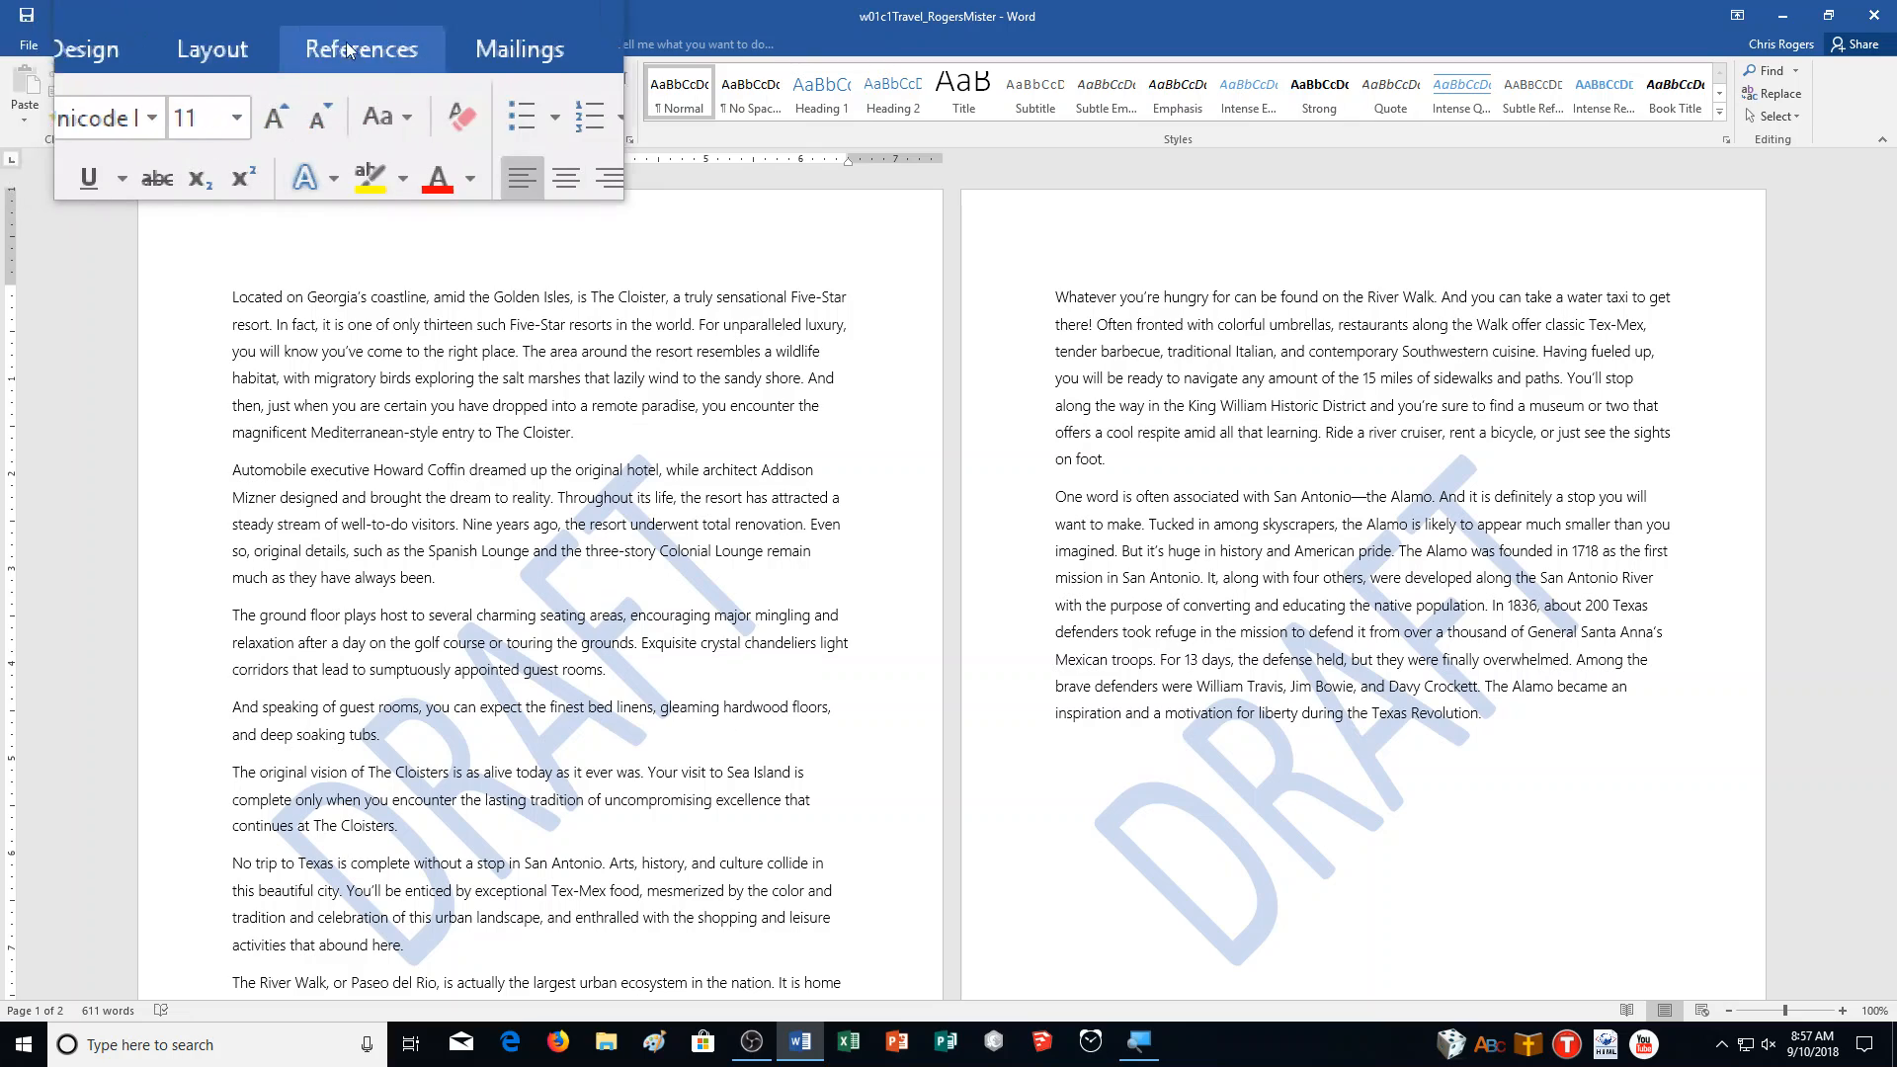
click(621, 83)
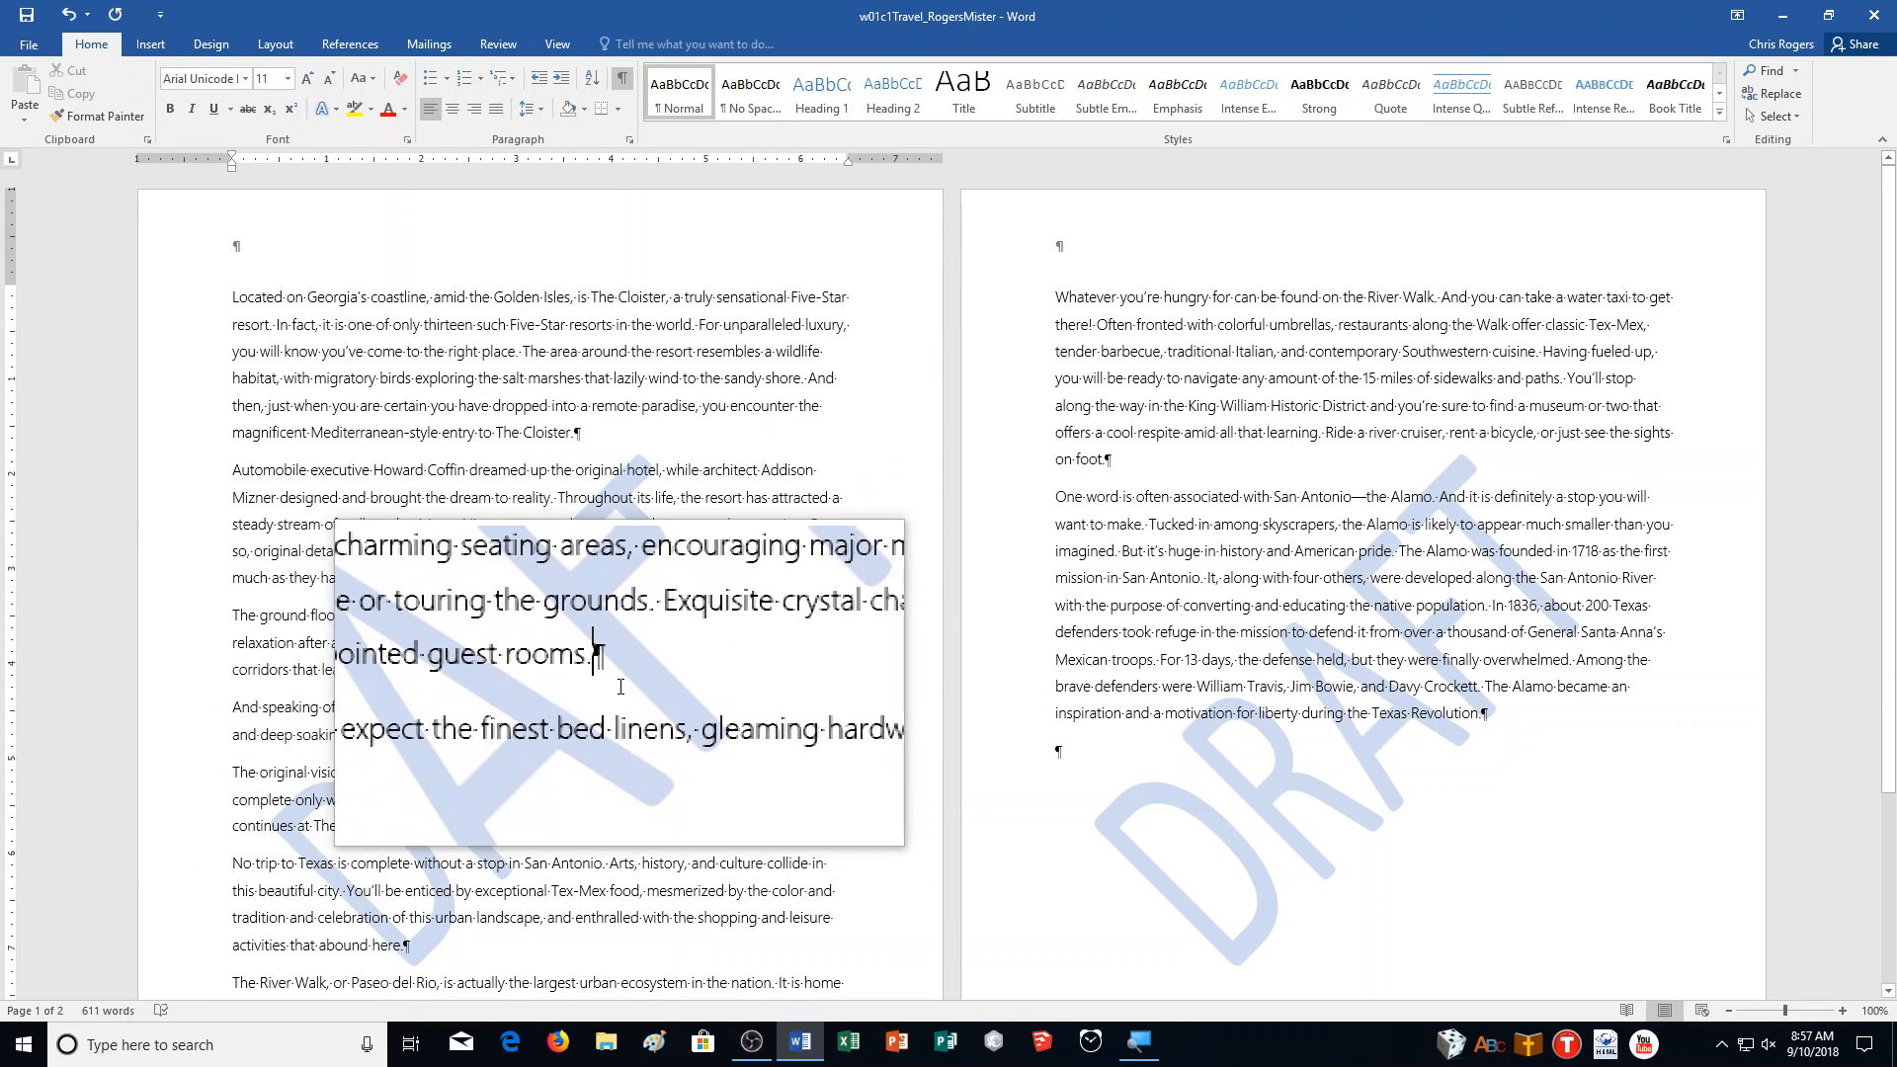
key(Delete)
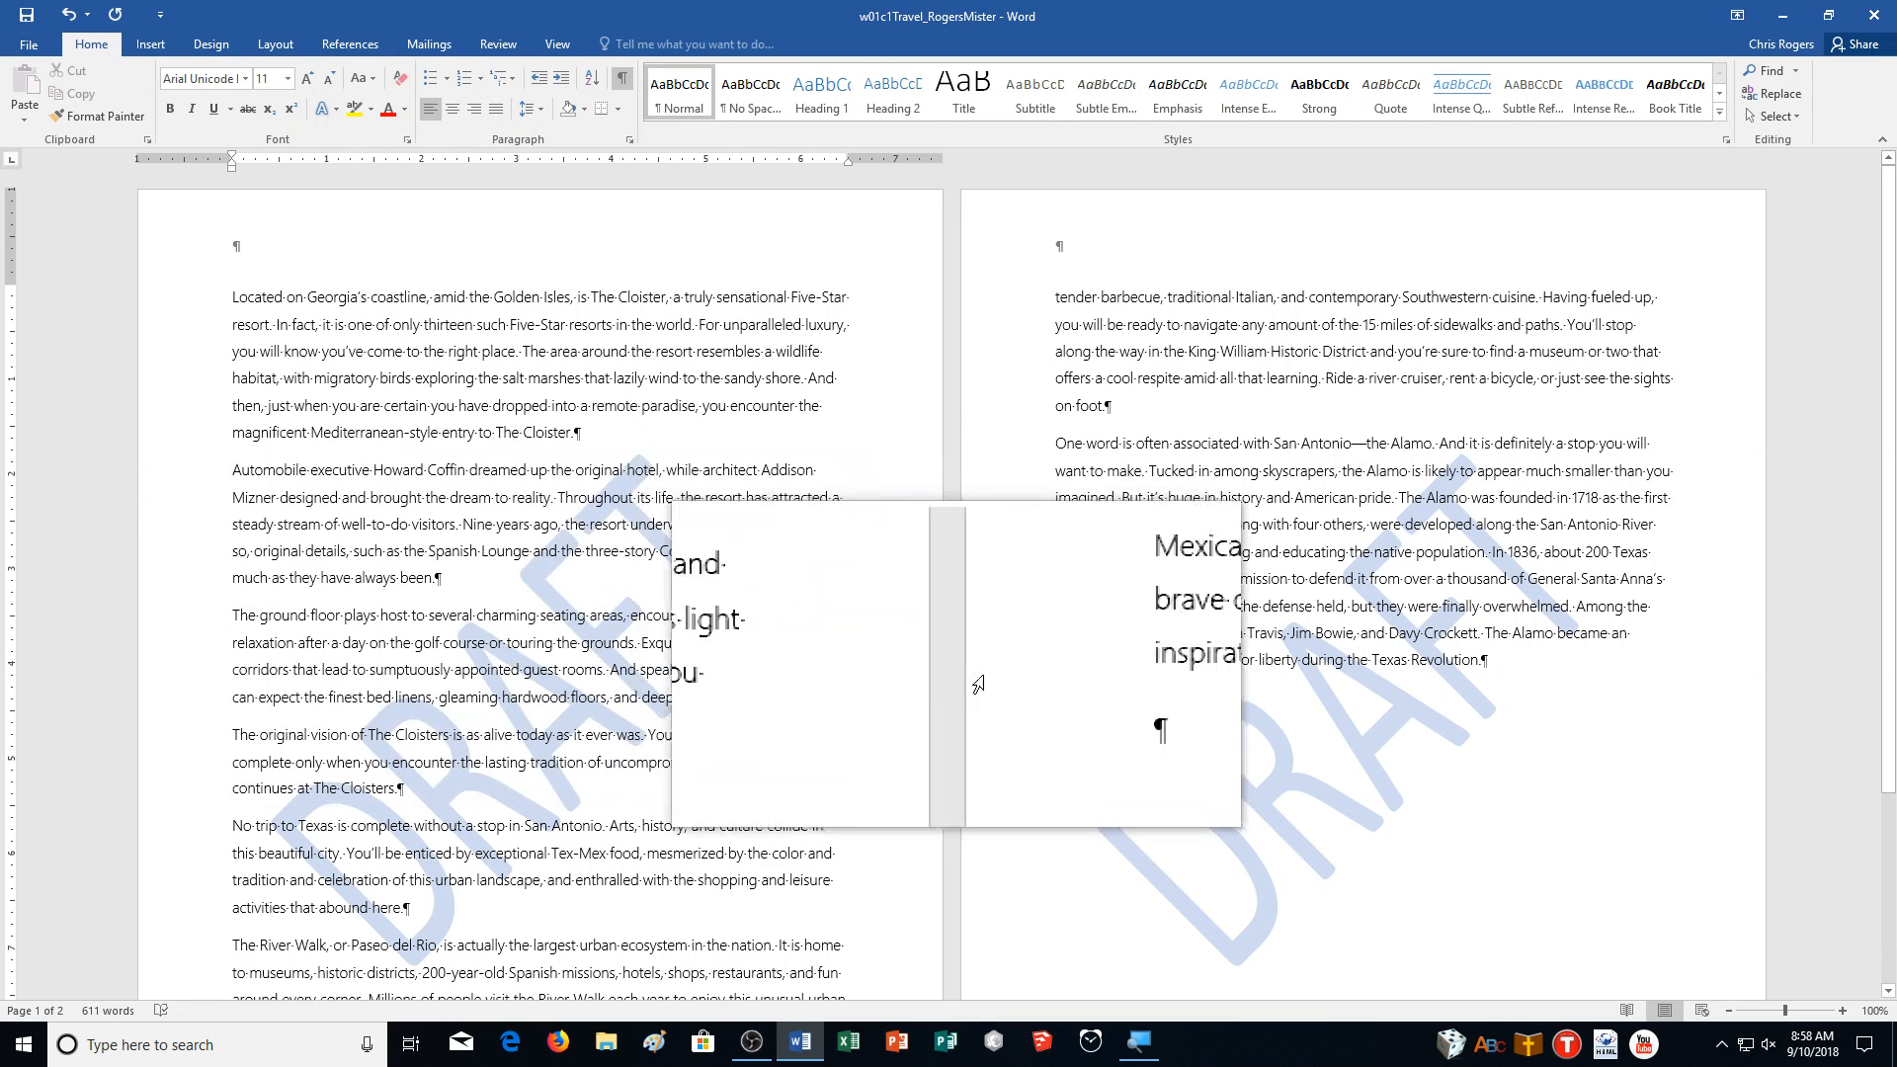
Change the age of the Spanish missions in the River Walk paragraph to "300-year-old".
scroll(1272, 698, down, 1)
scroll(1272, 699, down, 1)
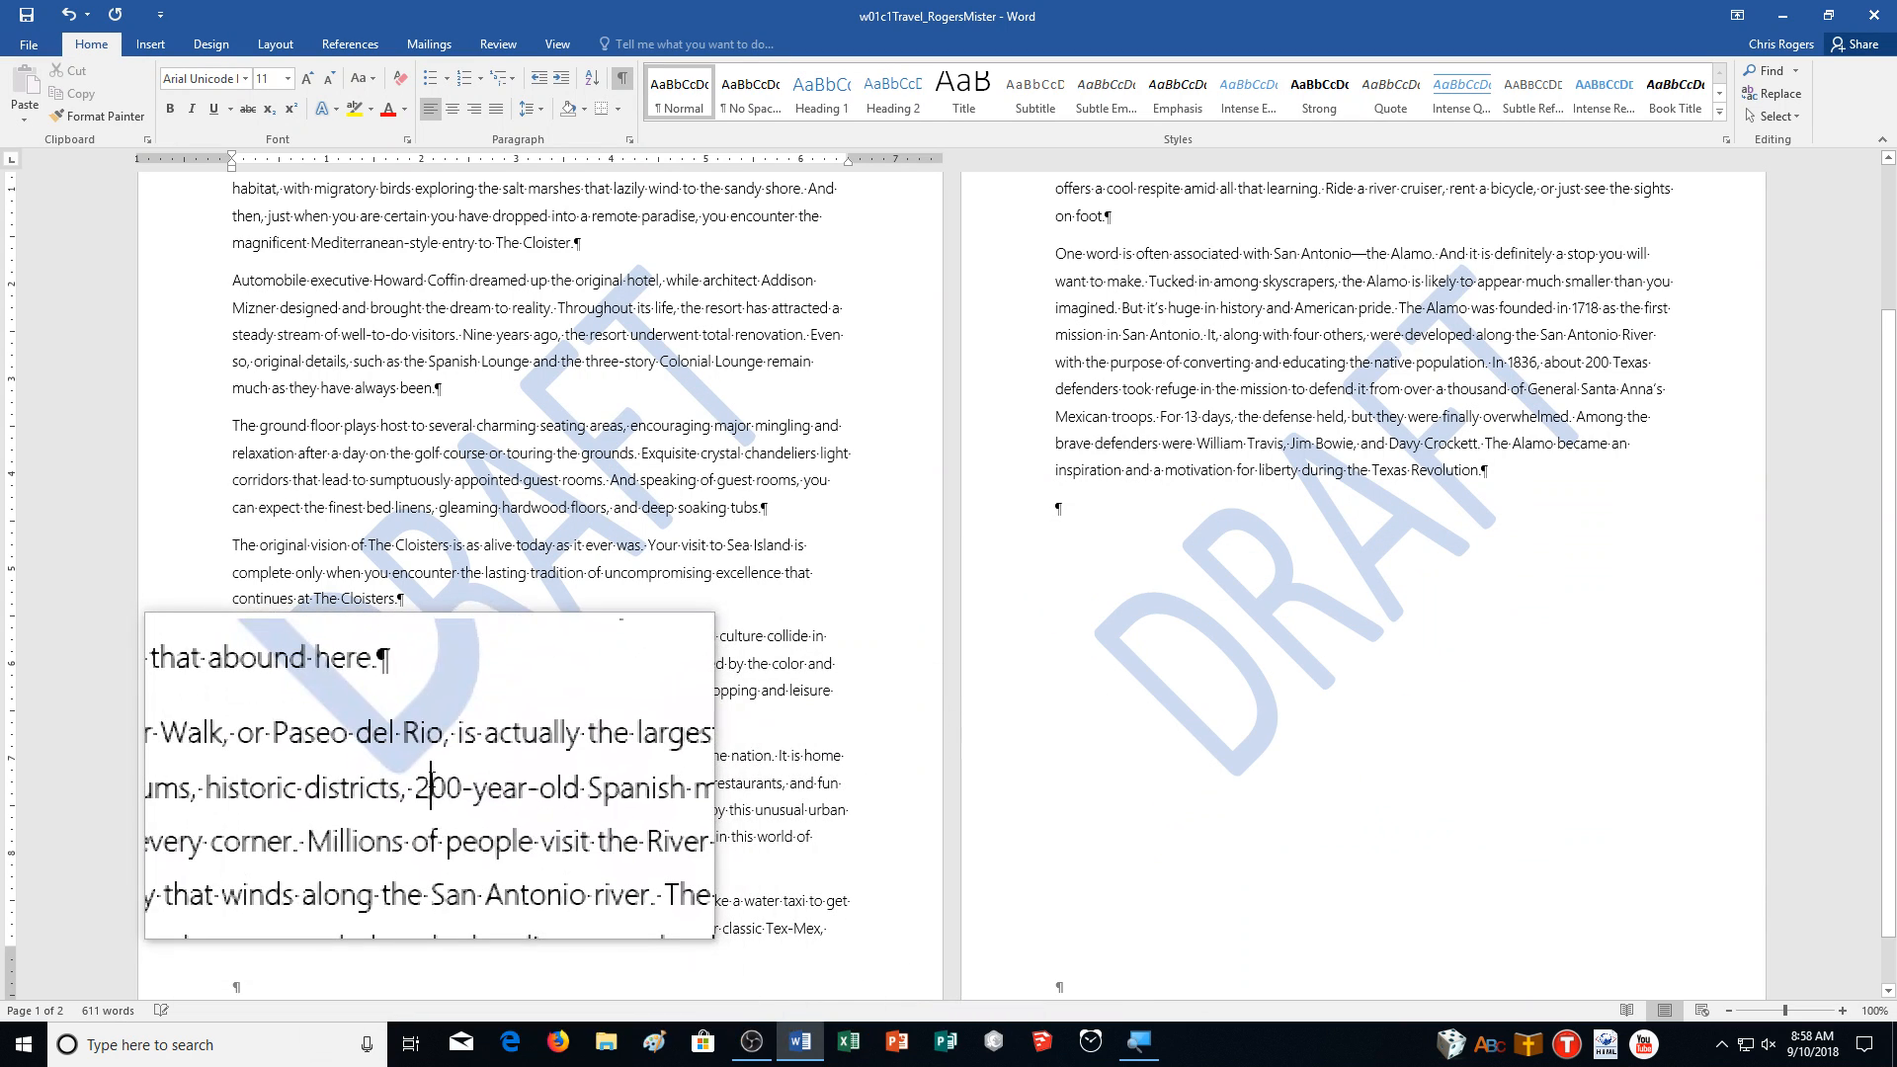
click(432, 780)
key(BackSpace)
text(3)
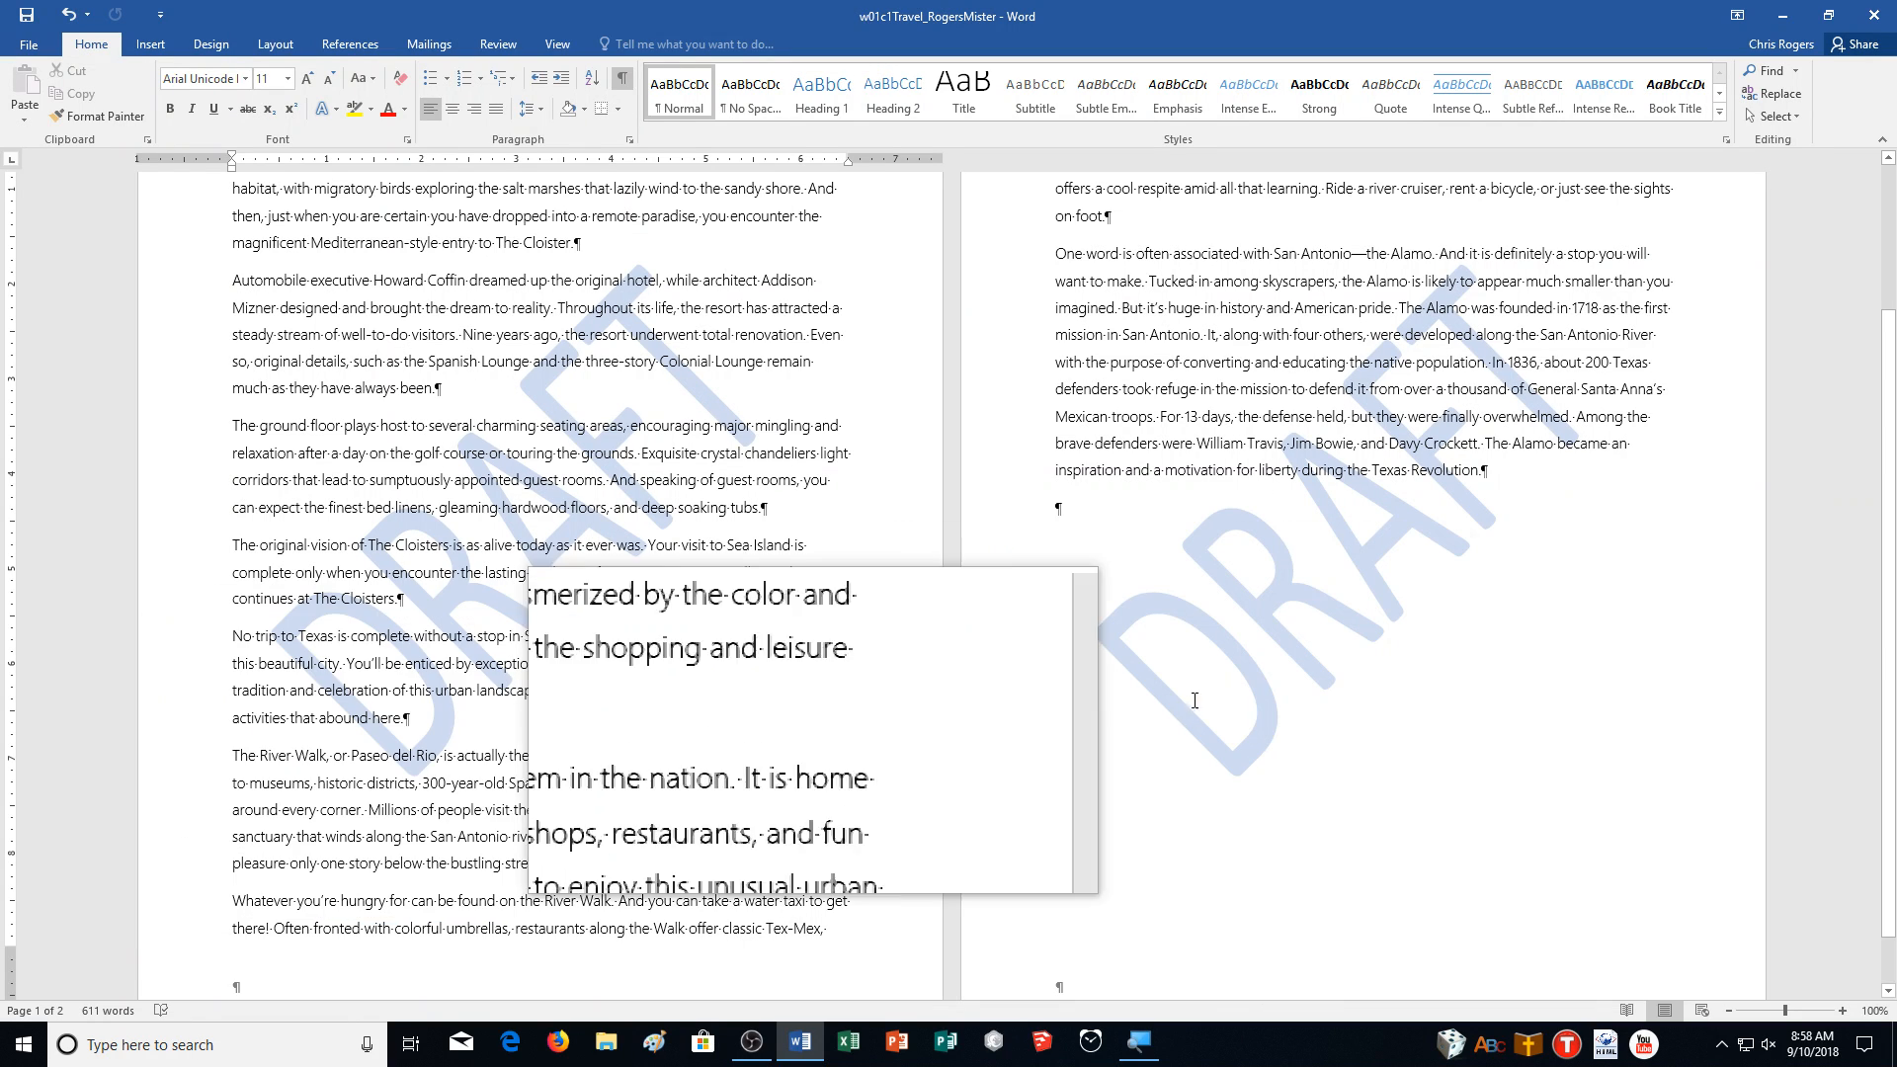
Search the document for "offer", select the word in "restaurants along the Walk offer classic Tex-Mex", and close the search.
scroll(1438, 704, up, 2)
scroll(1438, 704, up, 3)
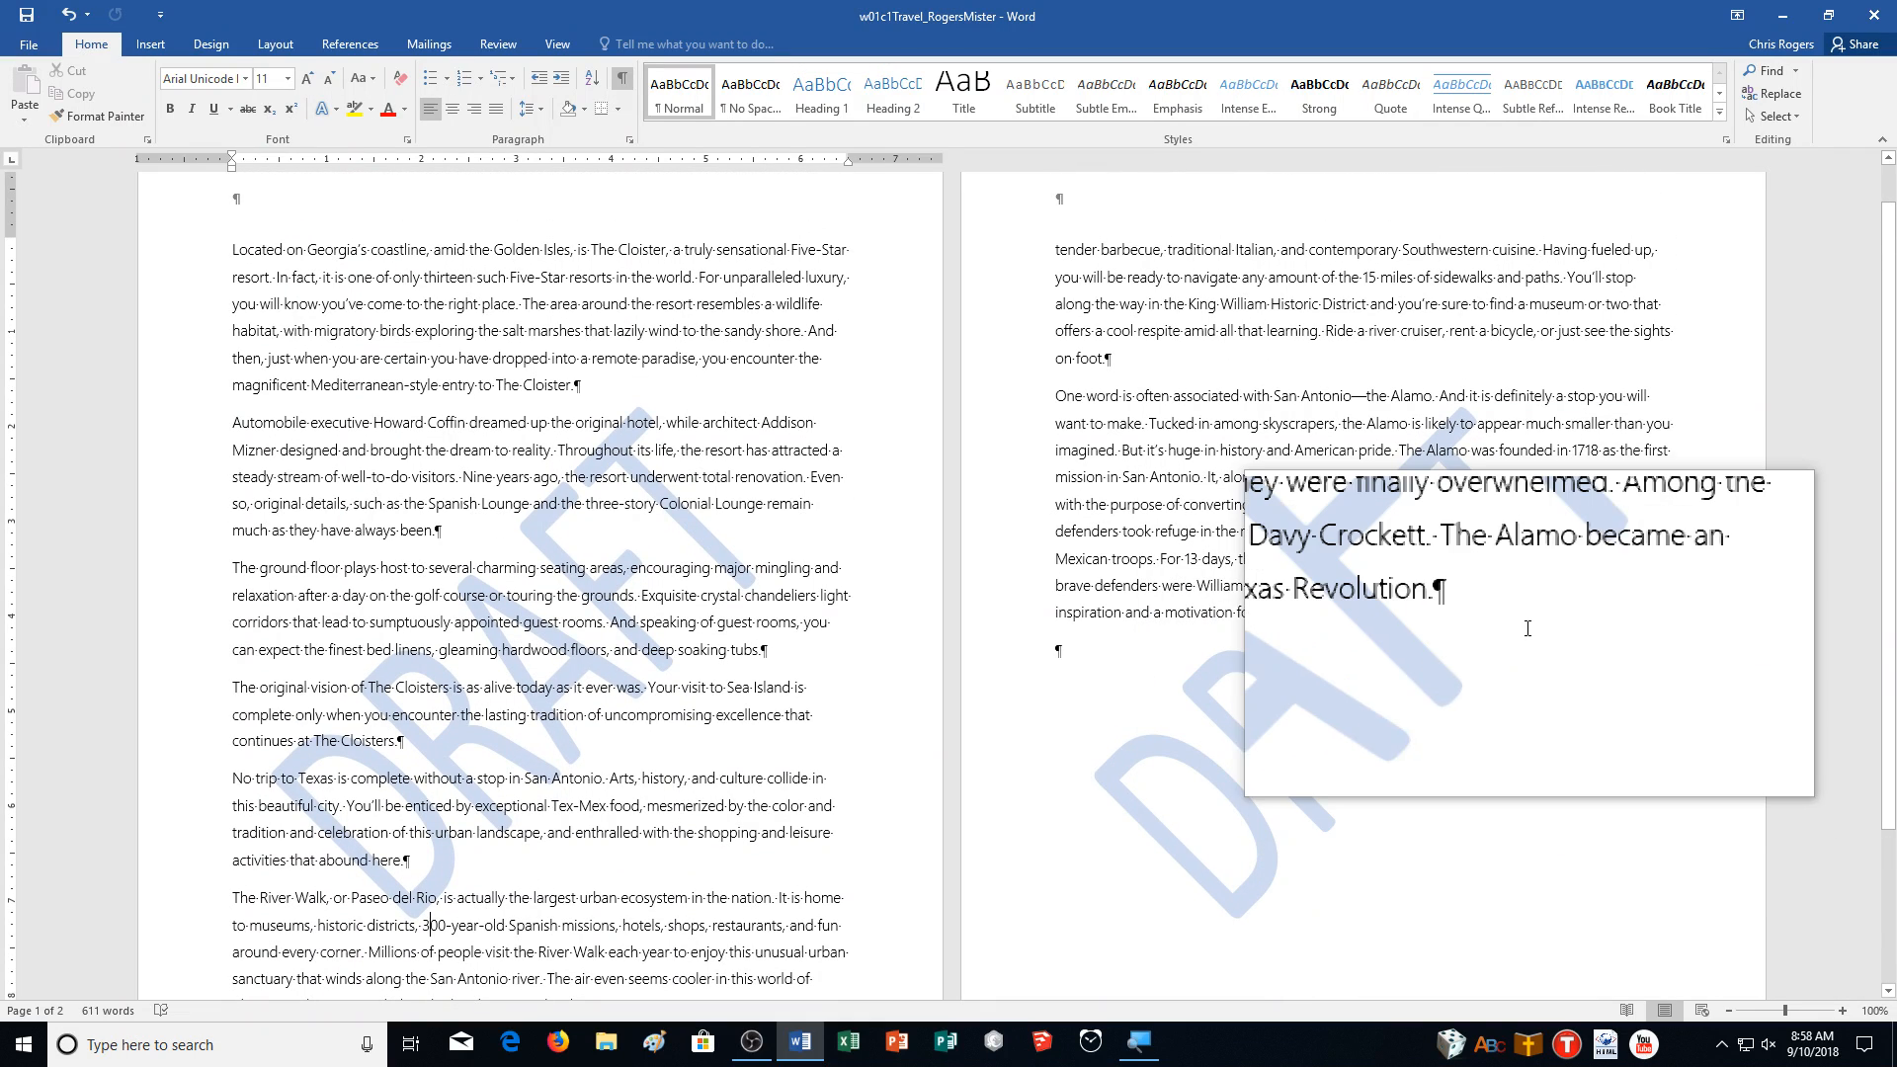
click(1347, 605)
key(ctrl+f)
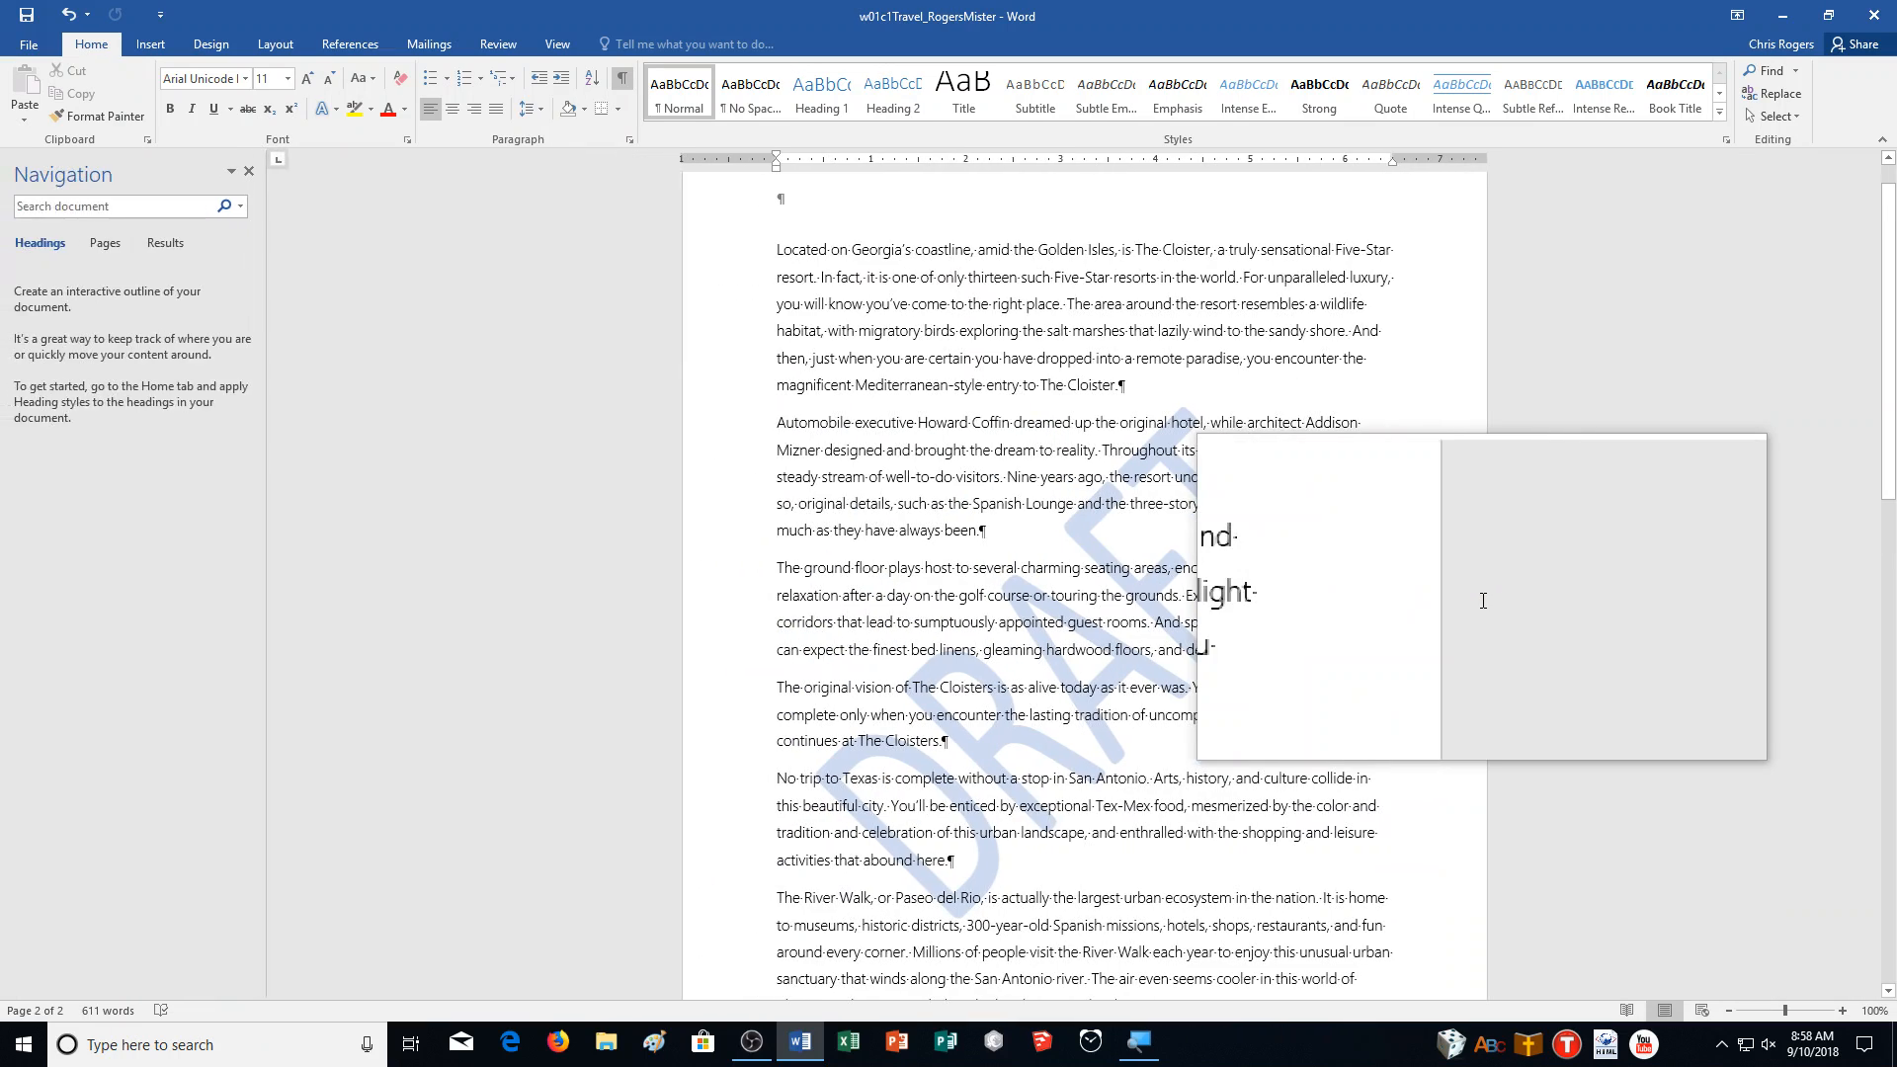
text(offer)
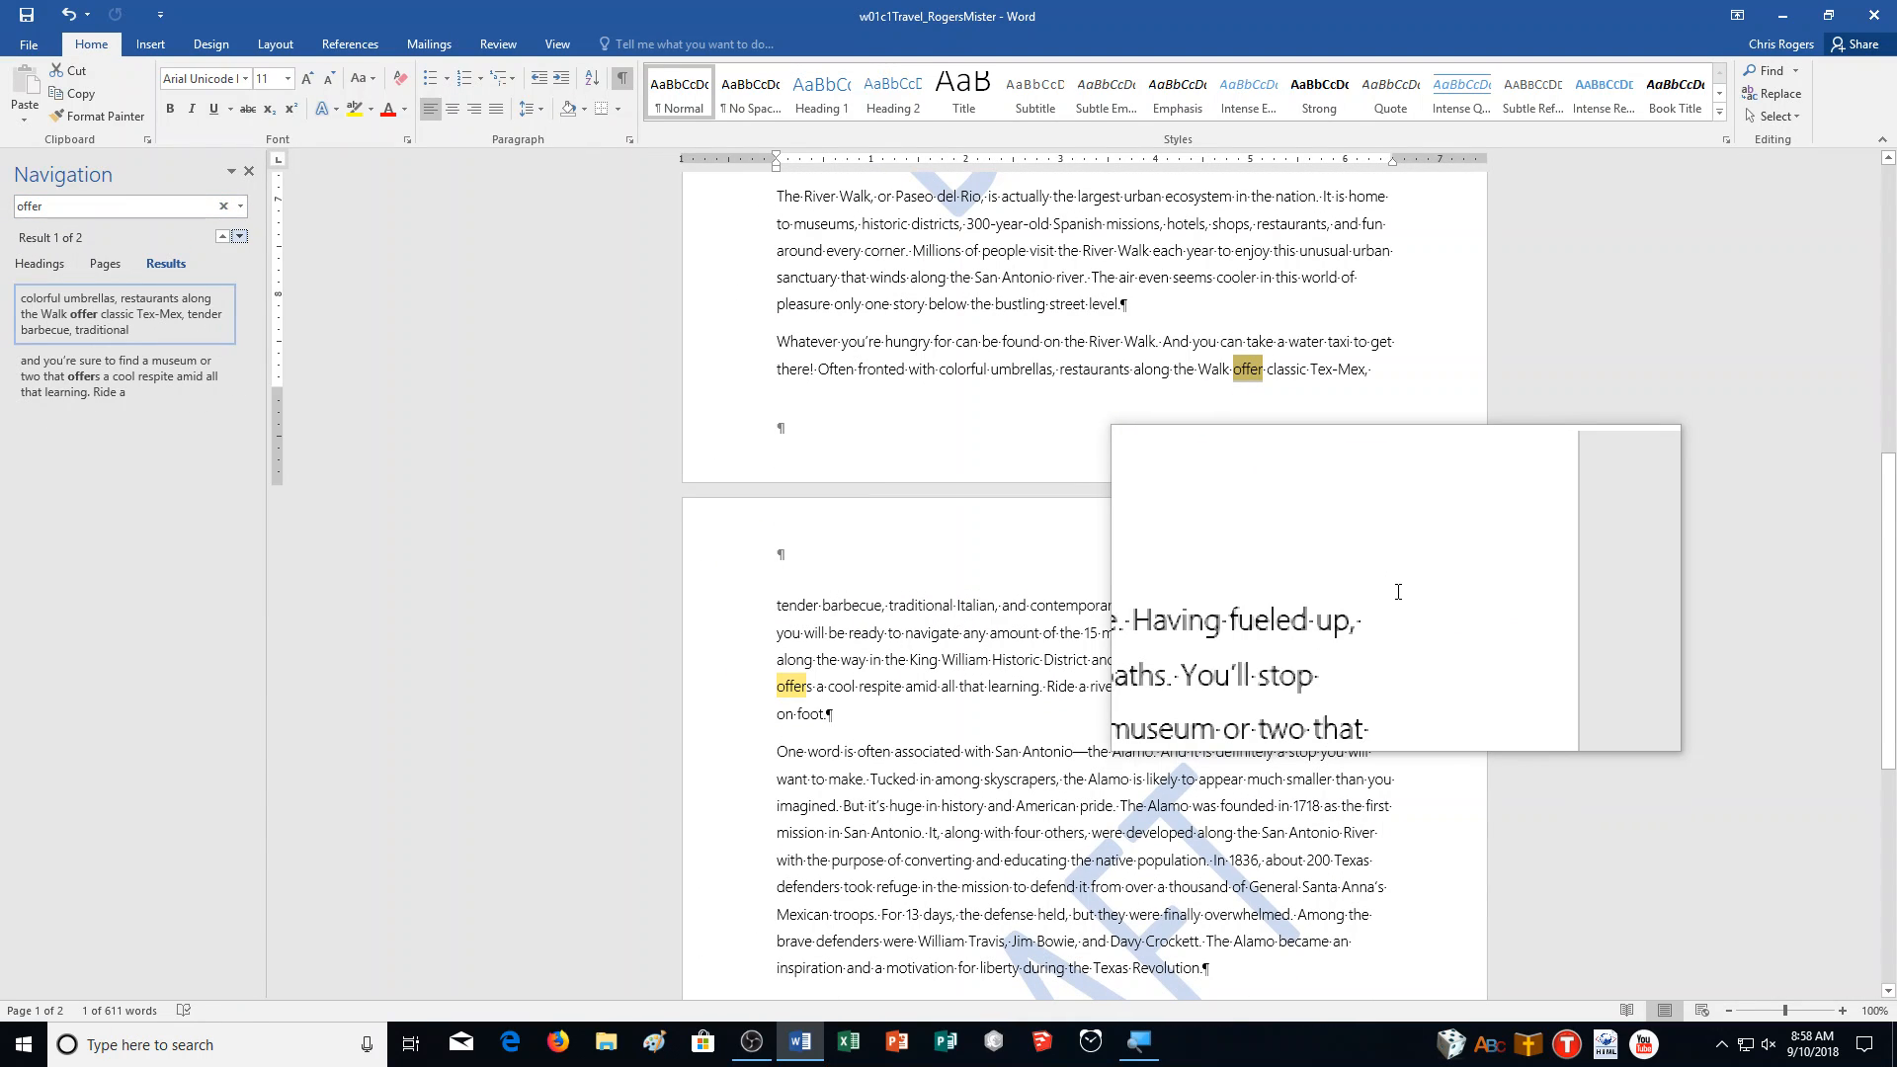
key(Return)
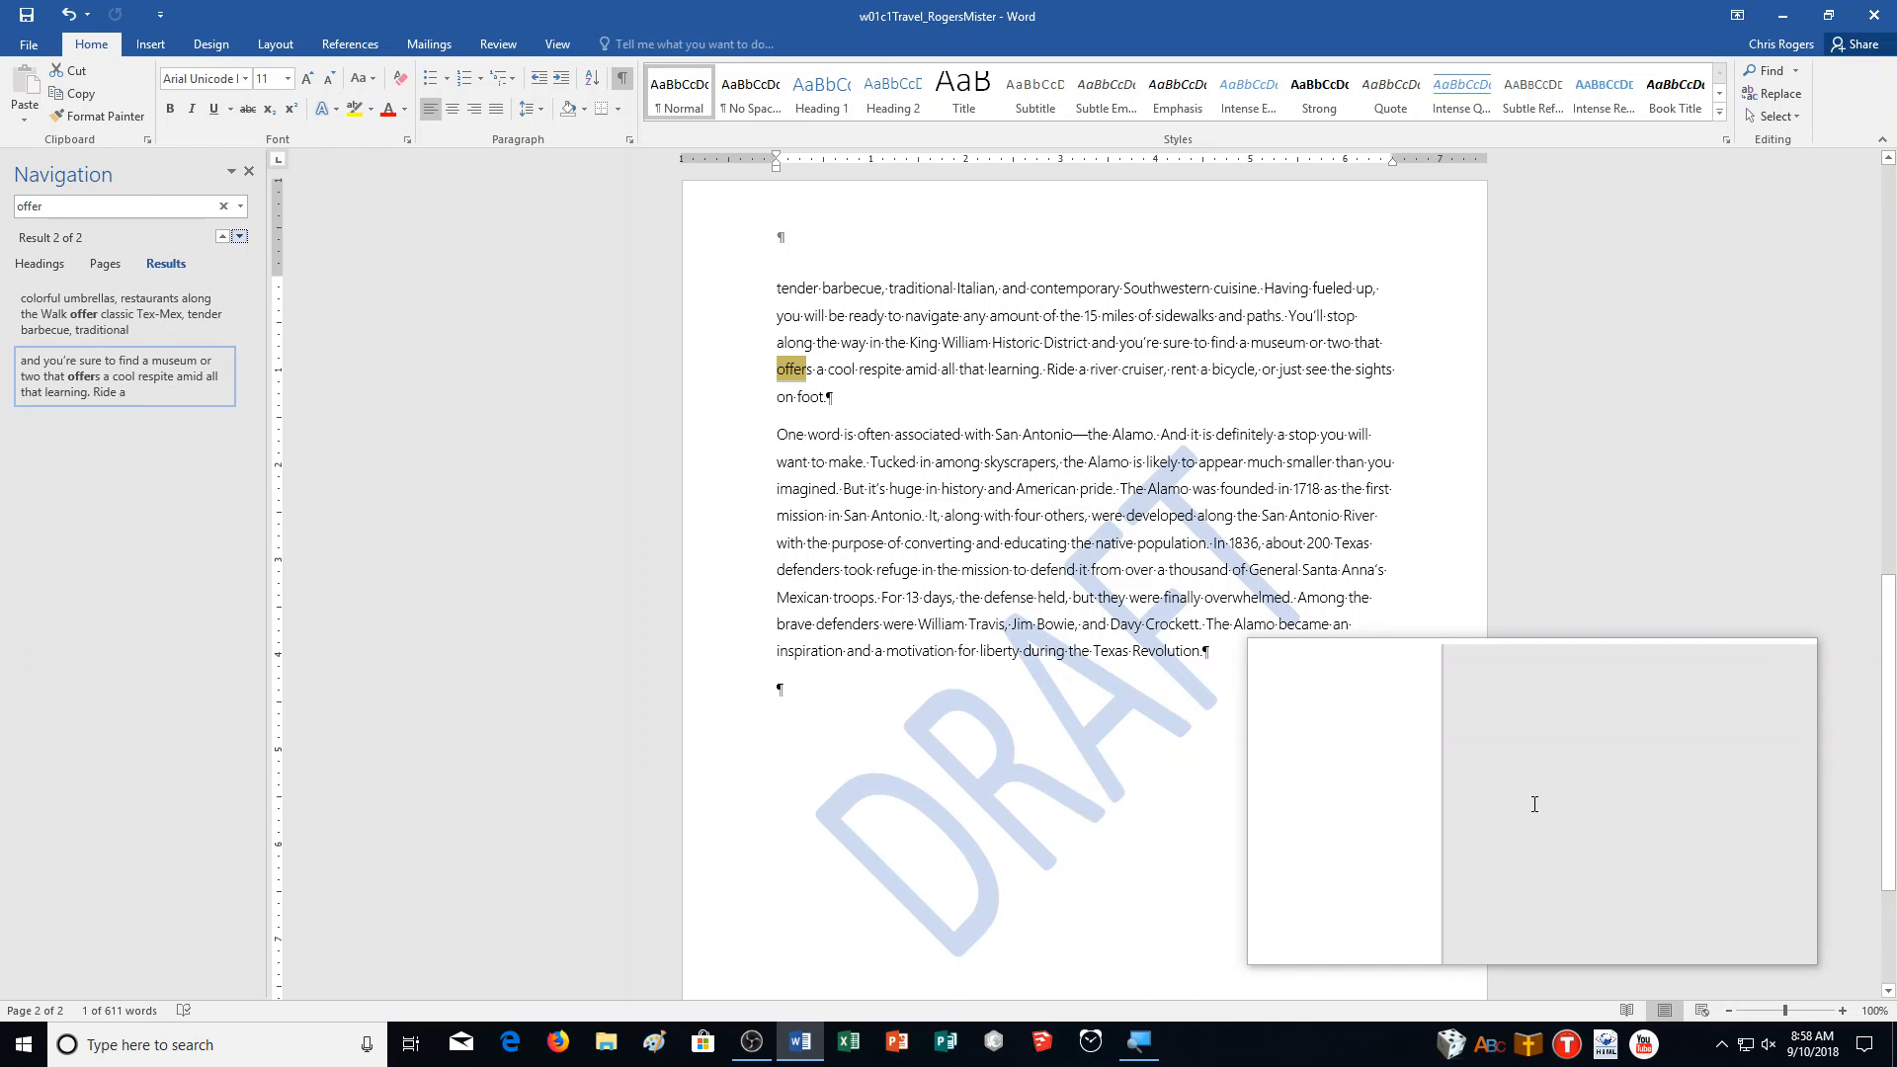
scroll(1534, 805, up, 3)
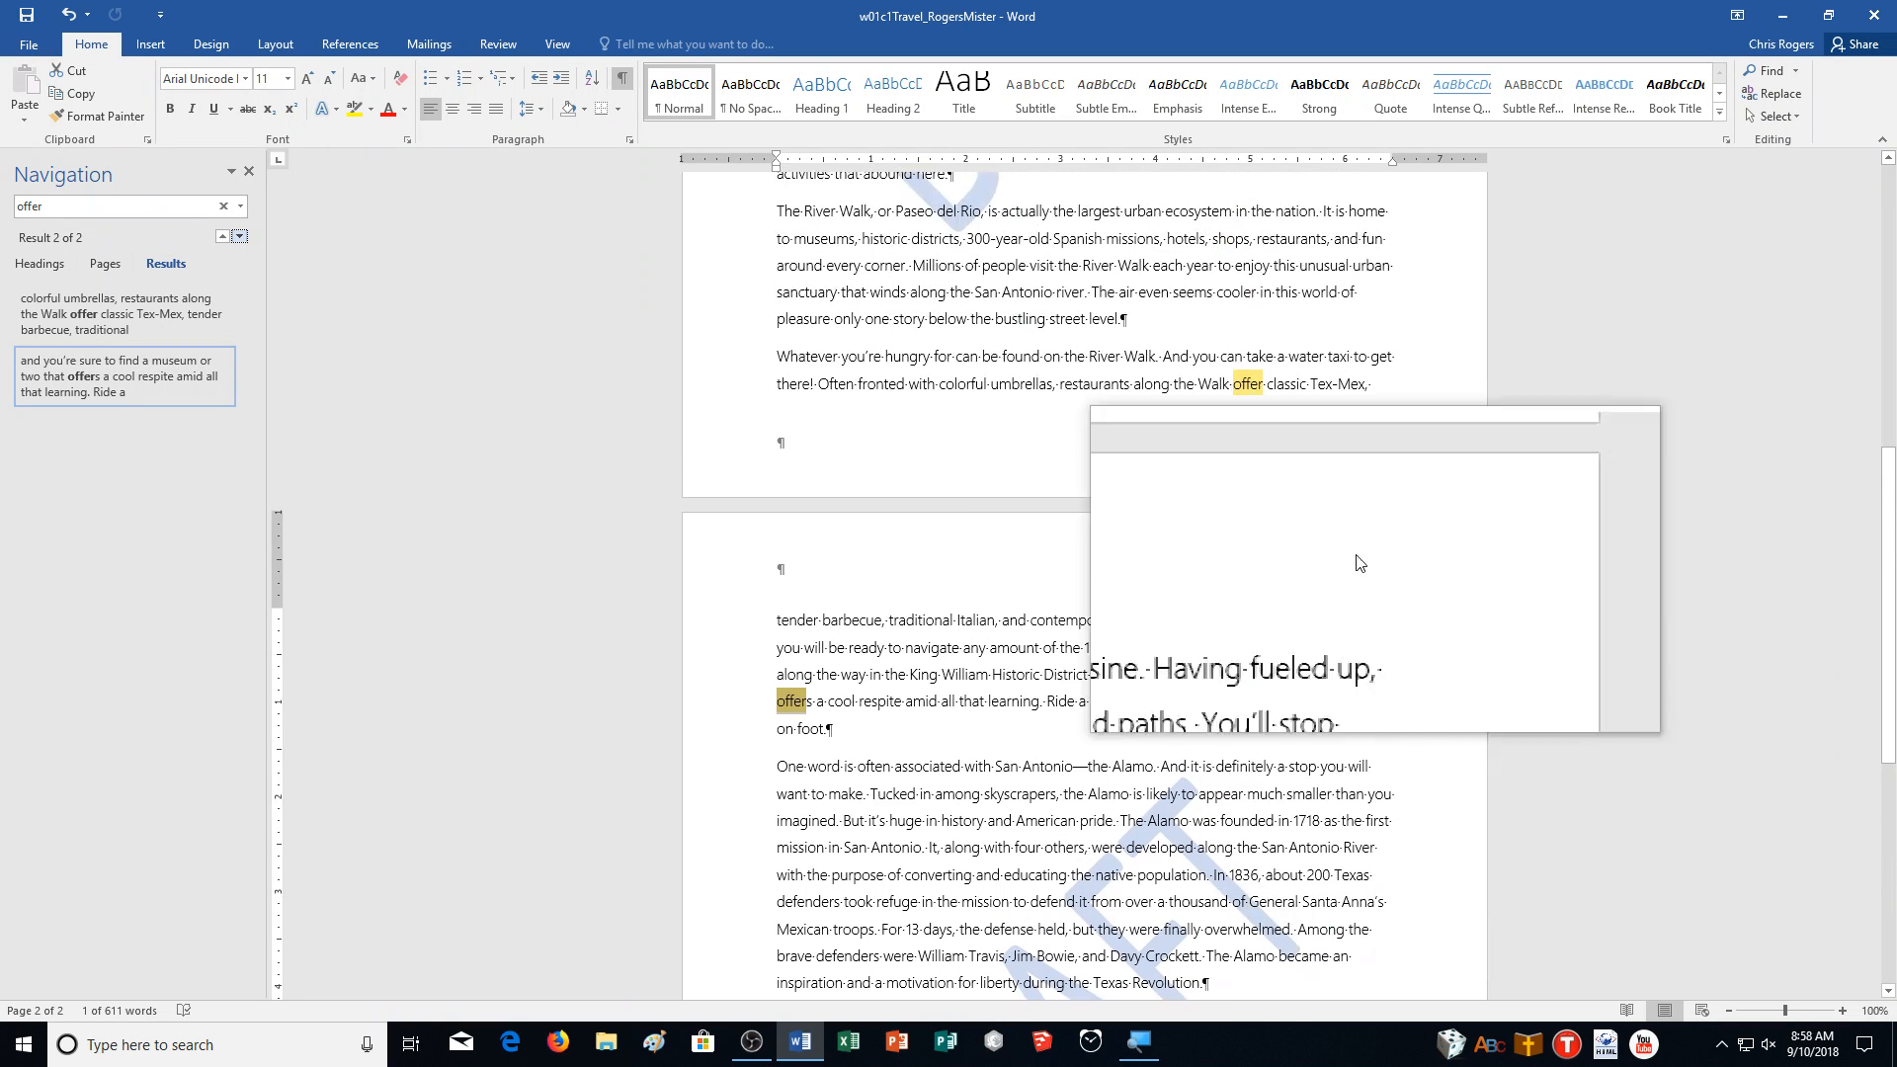
double_click(1248, 383)
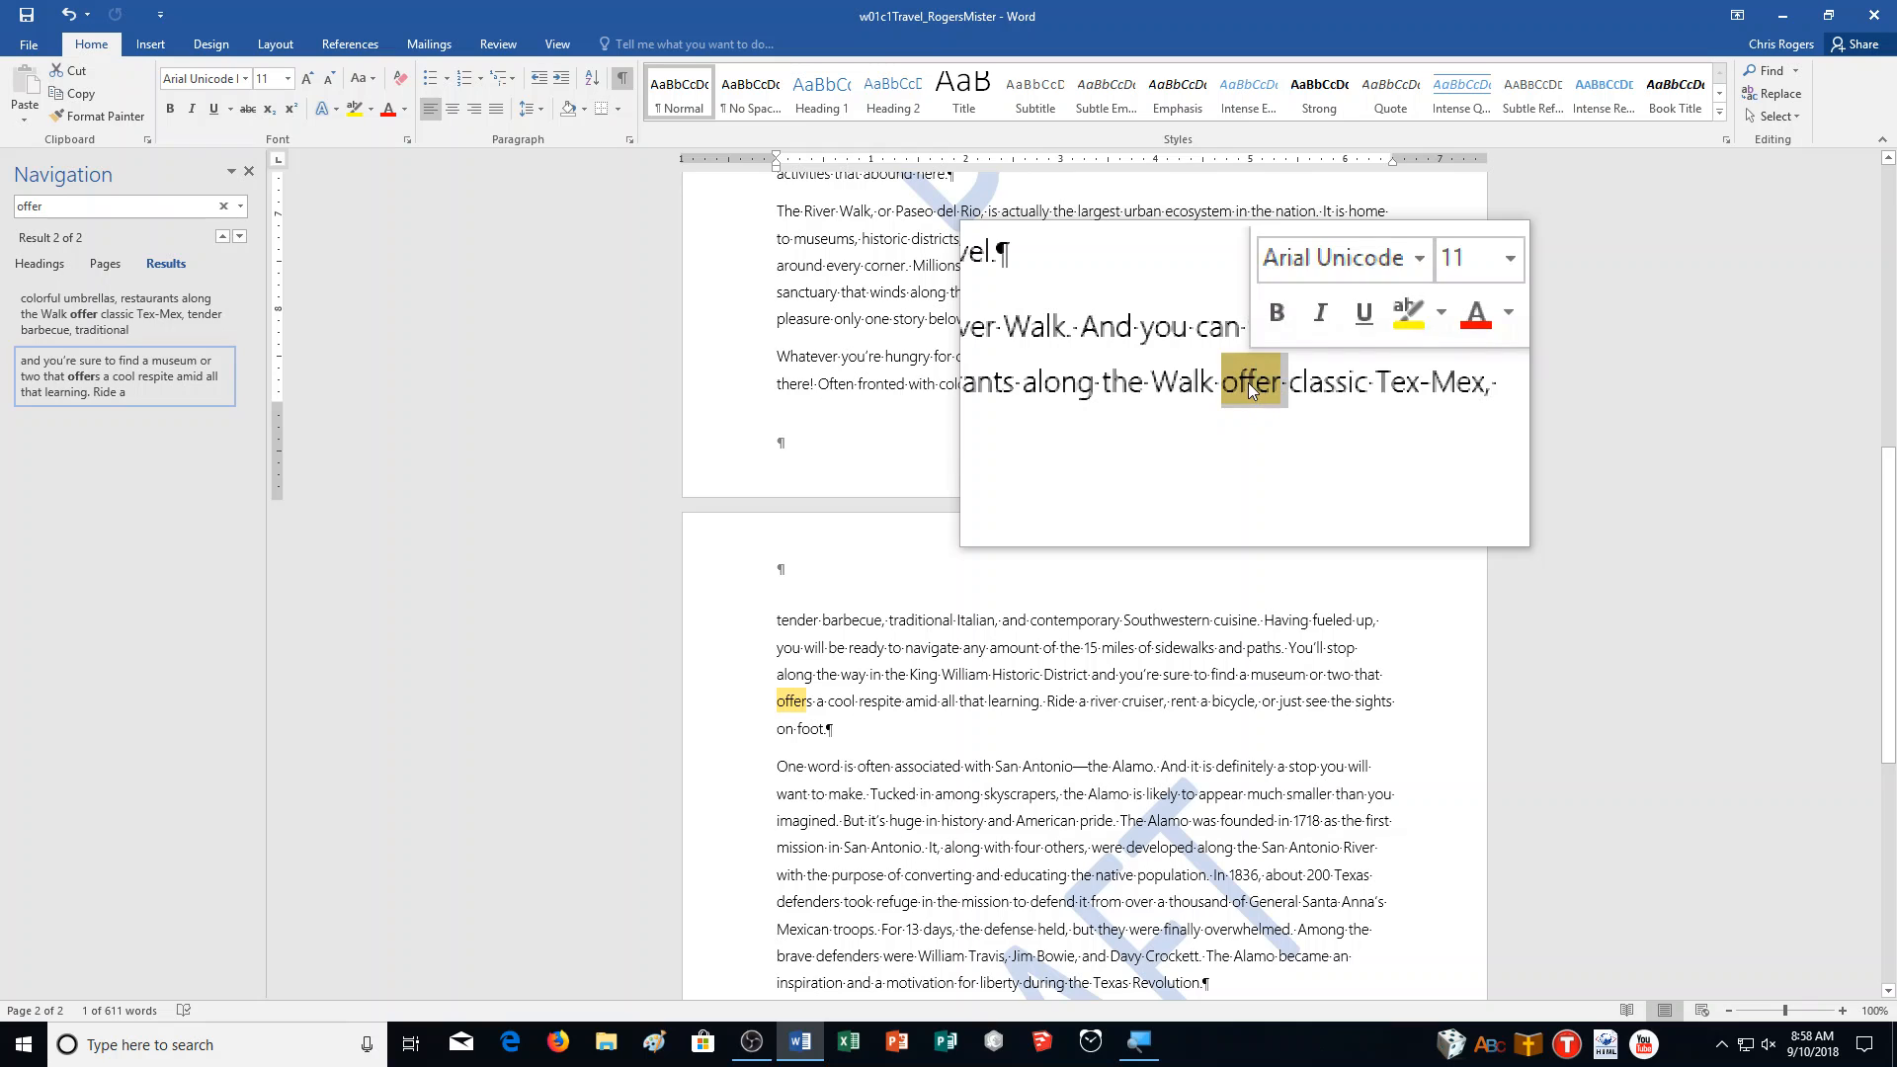
click(249, 174)
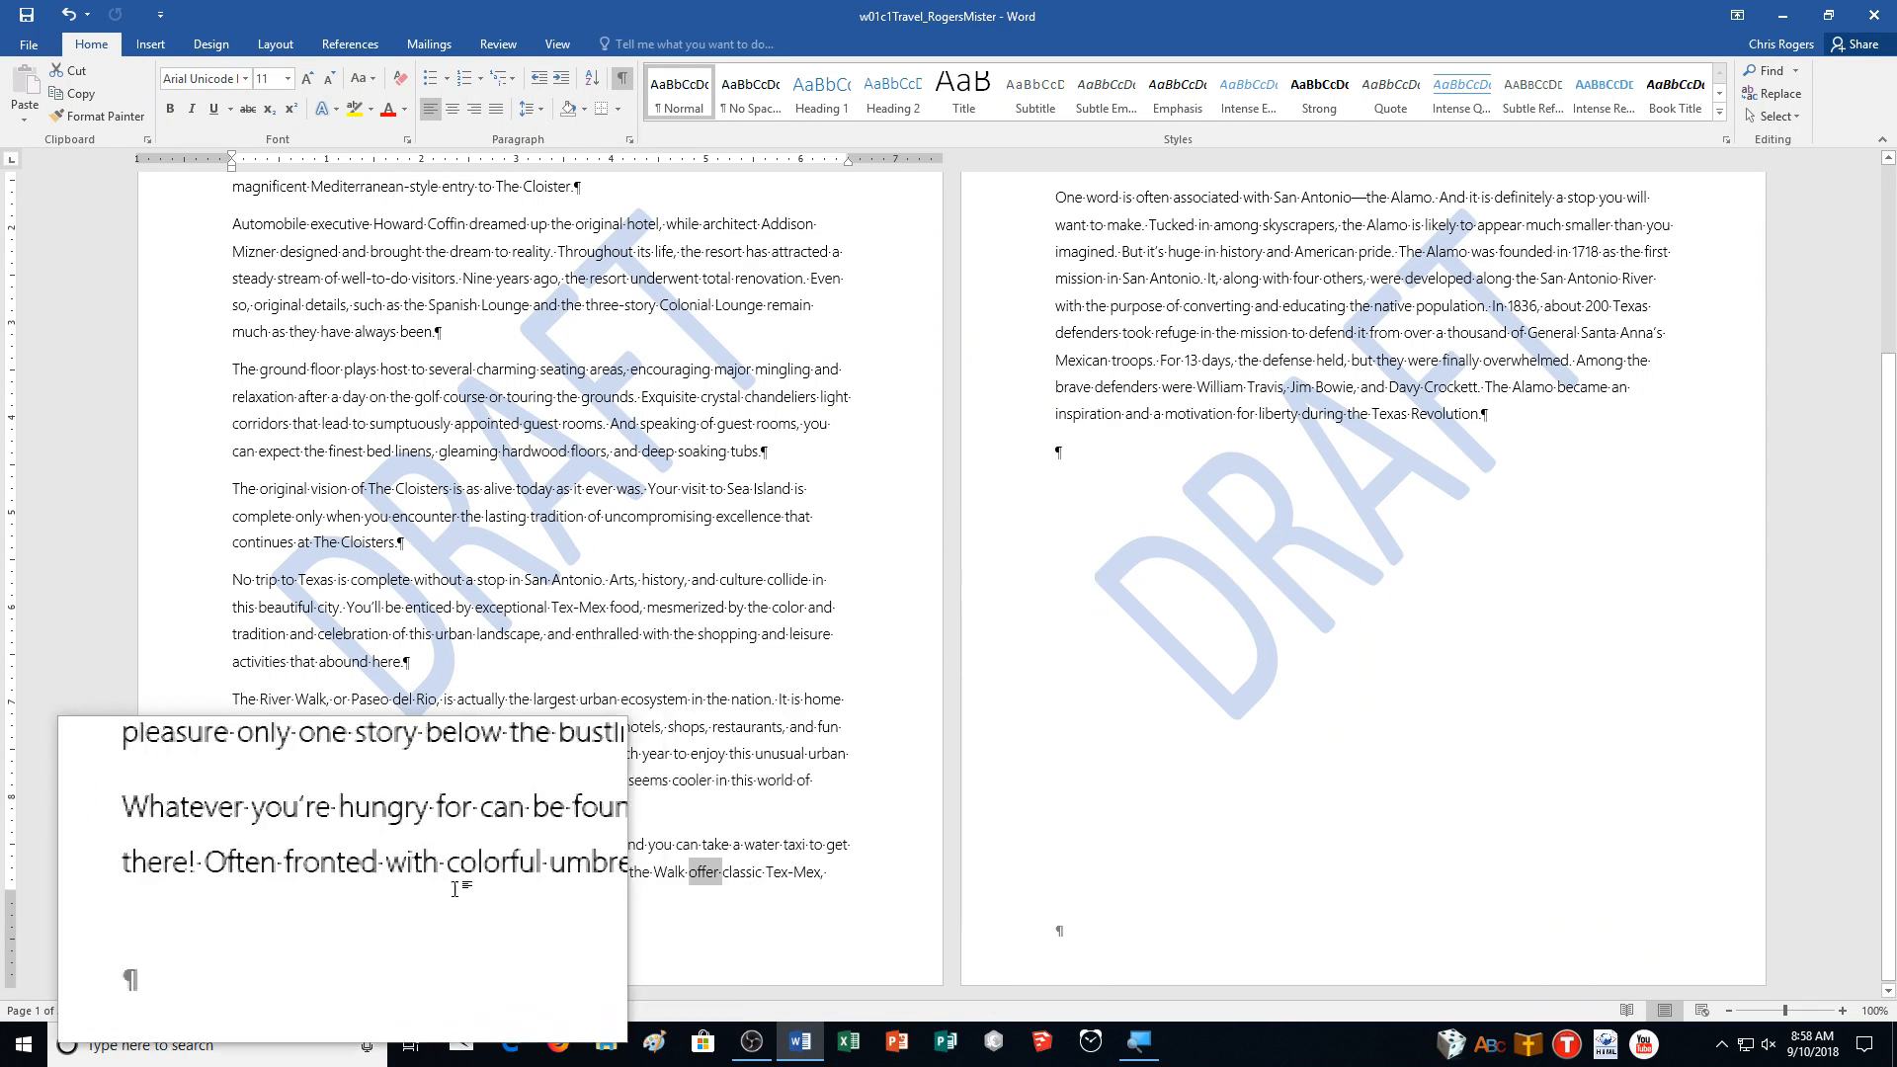
Replace the selected word "offer" with "feature" in the sentence about restaurants along the Walk.
text(feau)
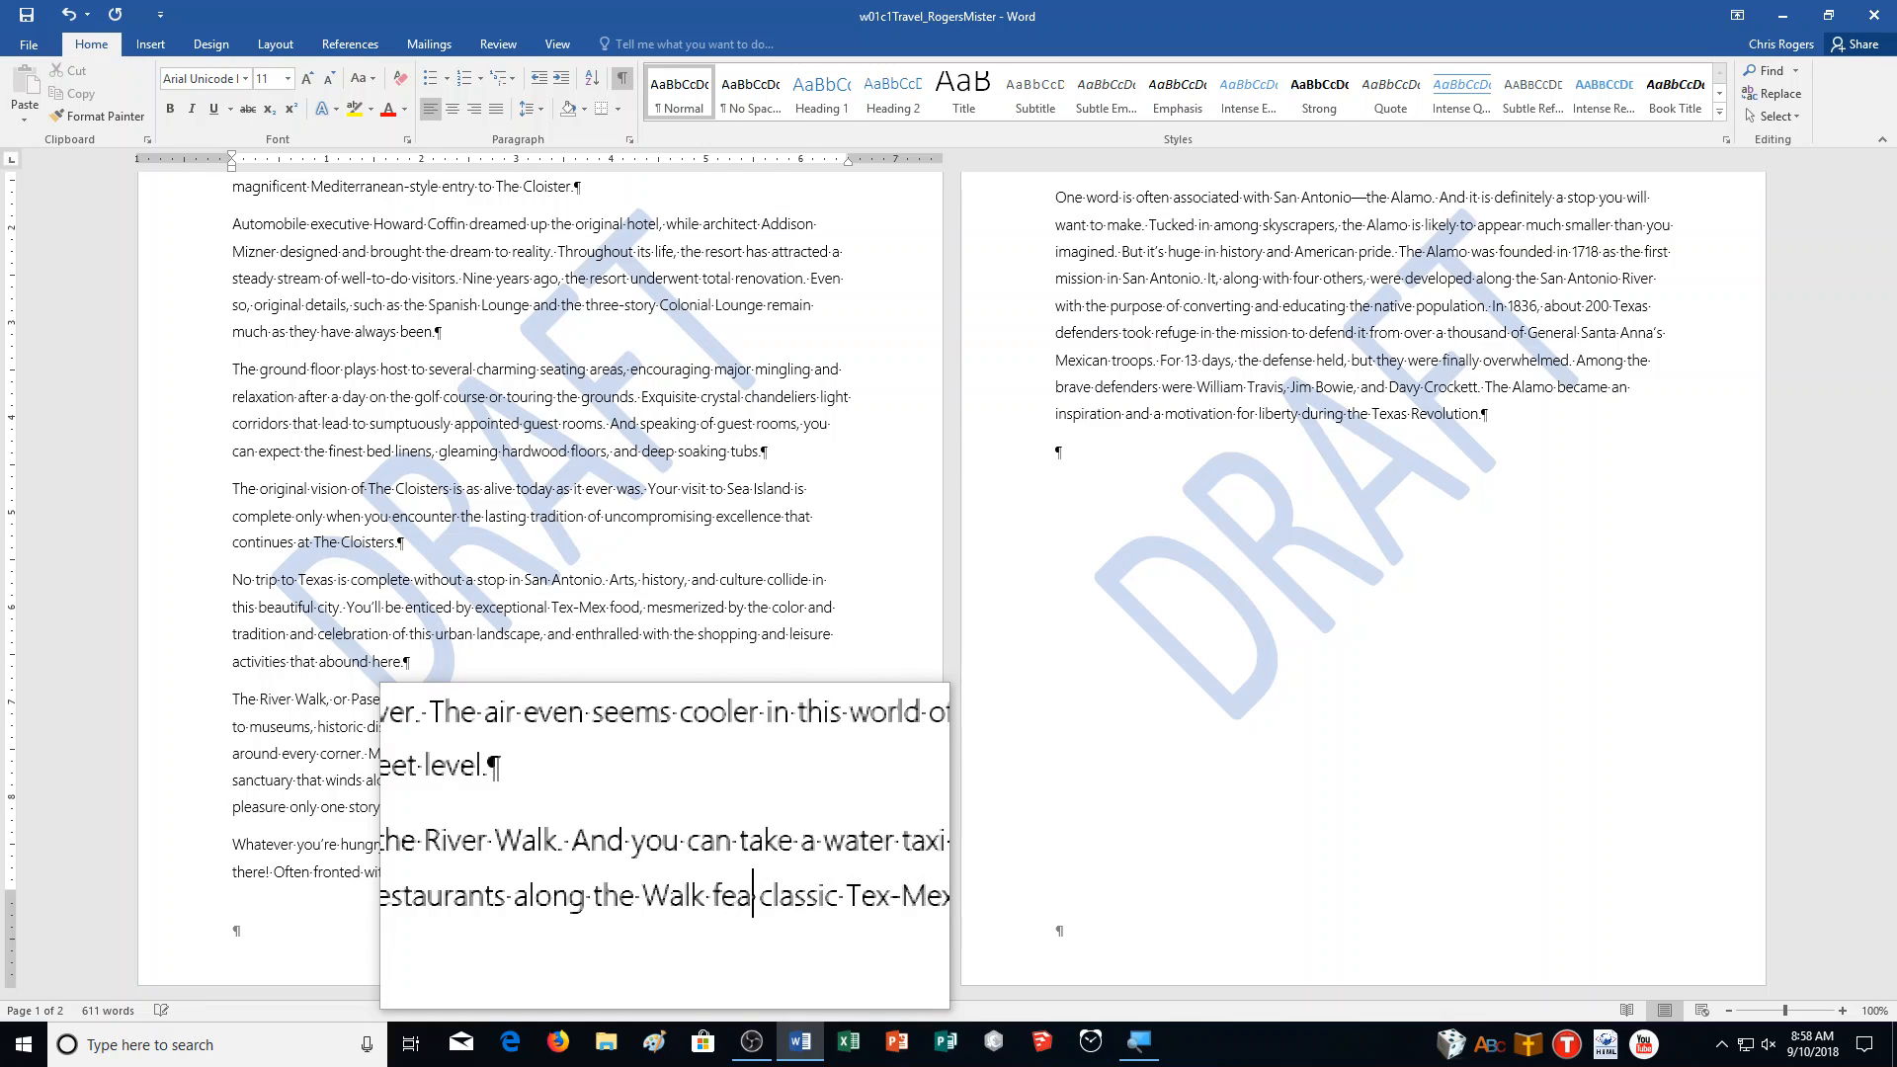
key(BackSpace)
text(ture)
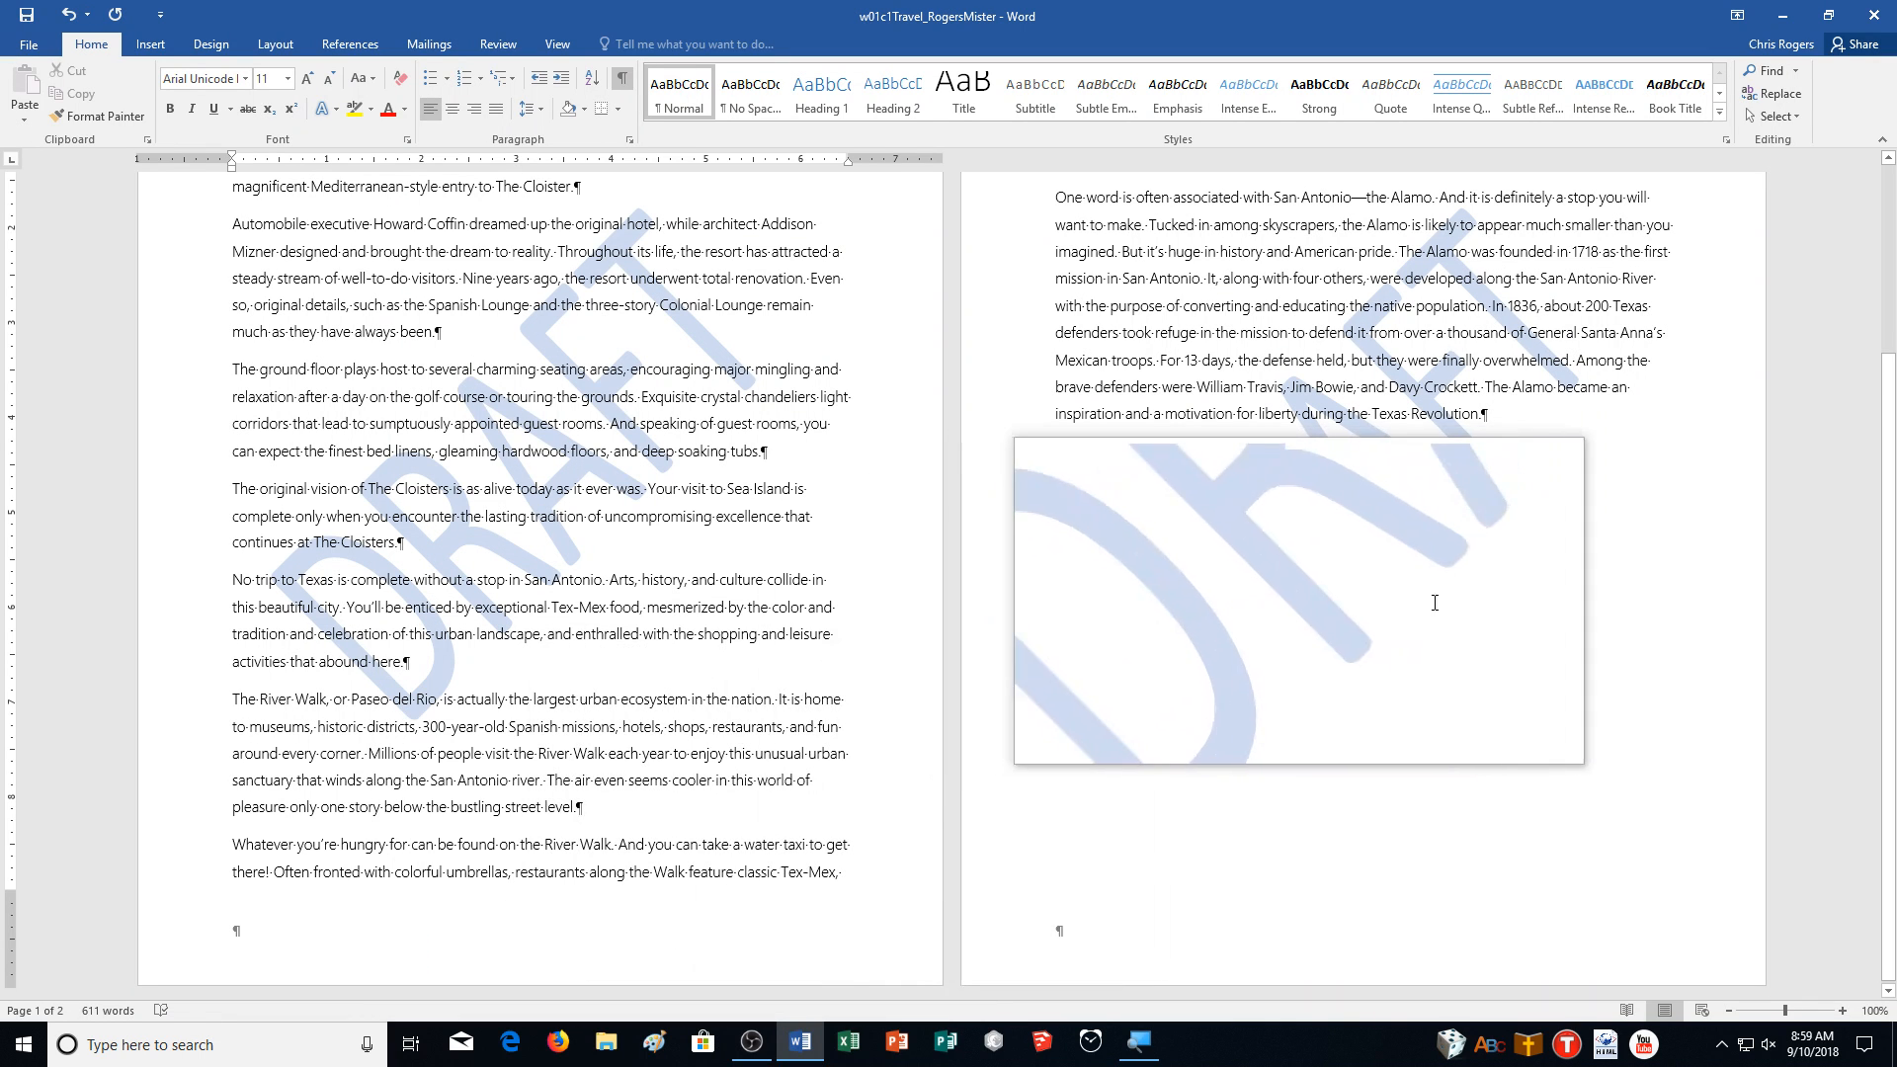
Search the document for "it's", replace the word with "it is" in the Alamo paragraph, and close the search.
scroll(1527, 600, up, 1)
scroll(1527, 599, up, 2)
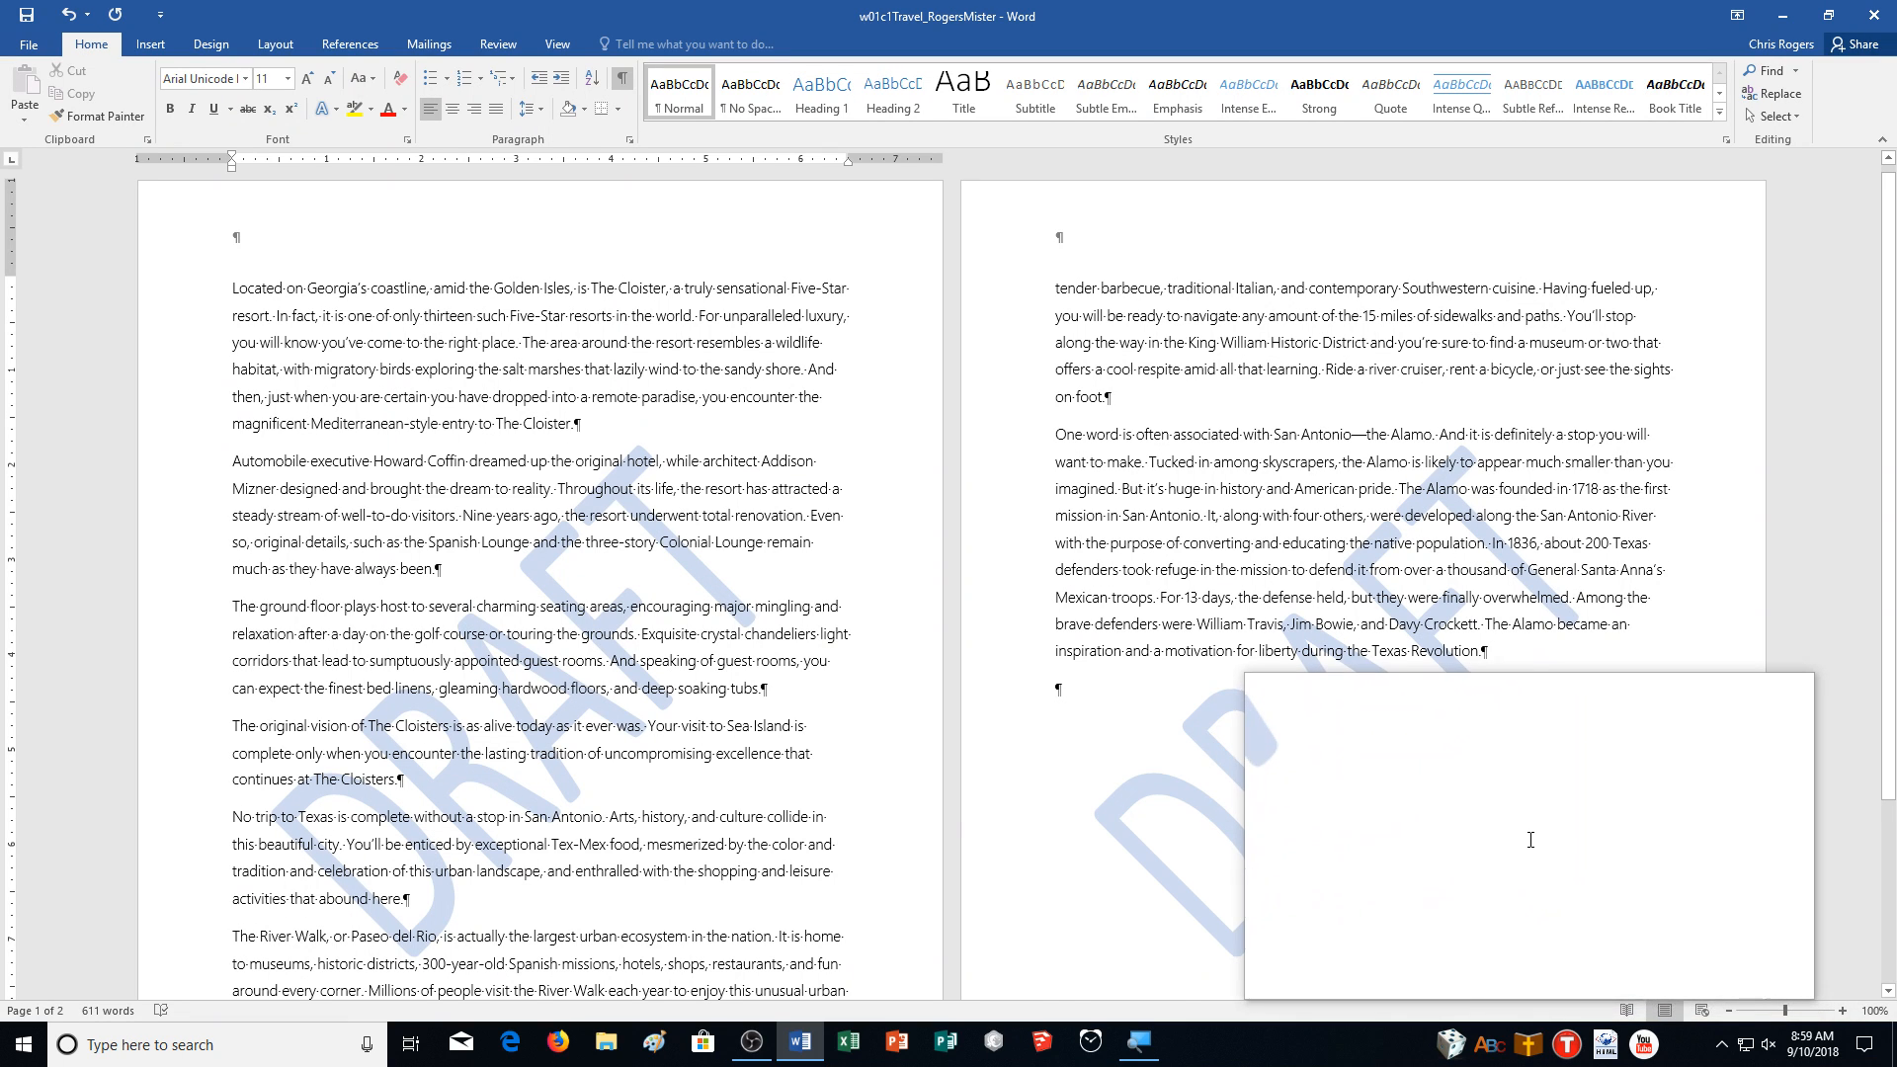
key(ctrl+f)
text(it's)
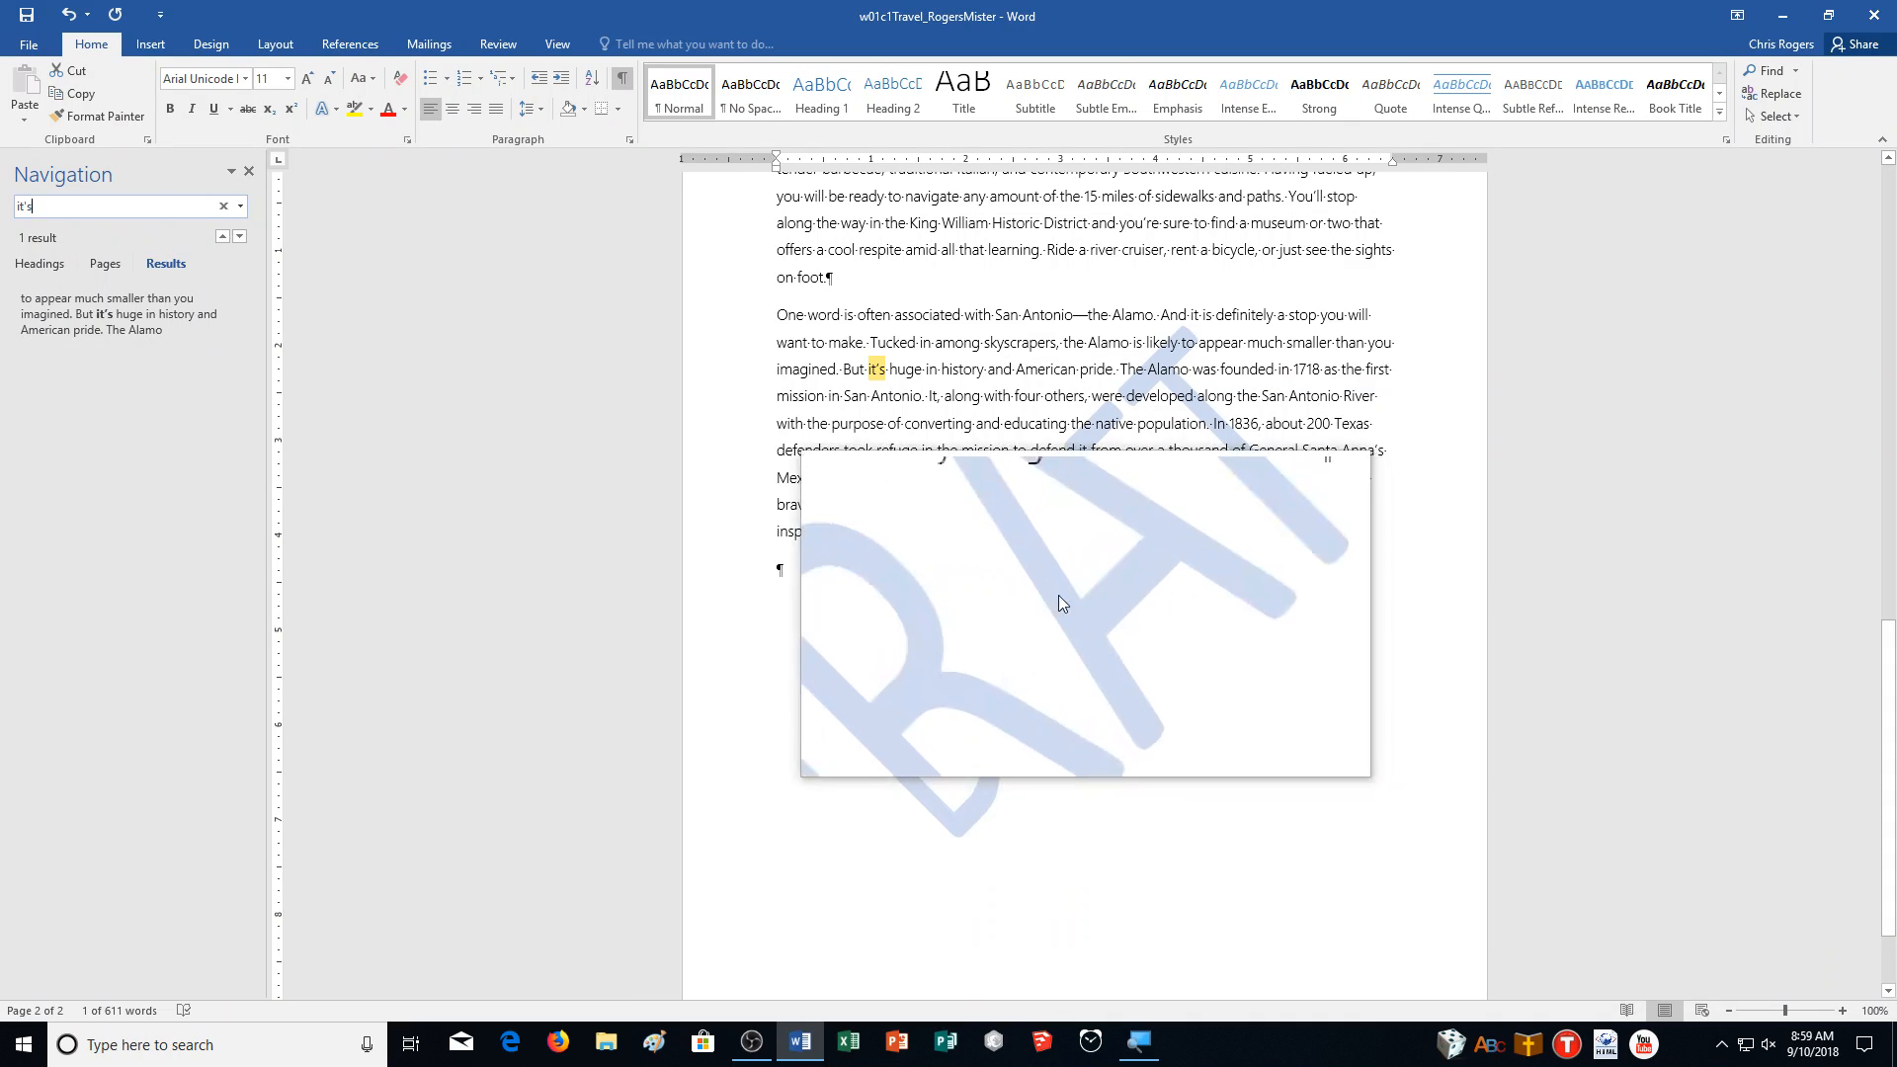
double_click(870, 371)
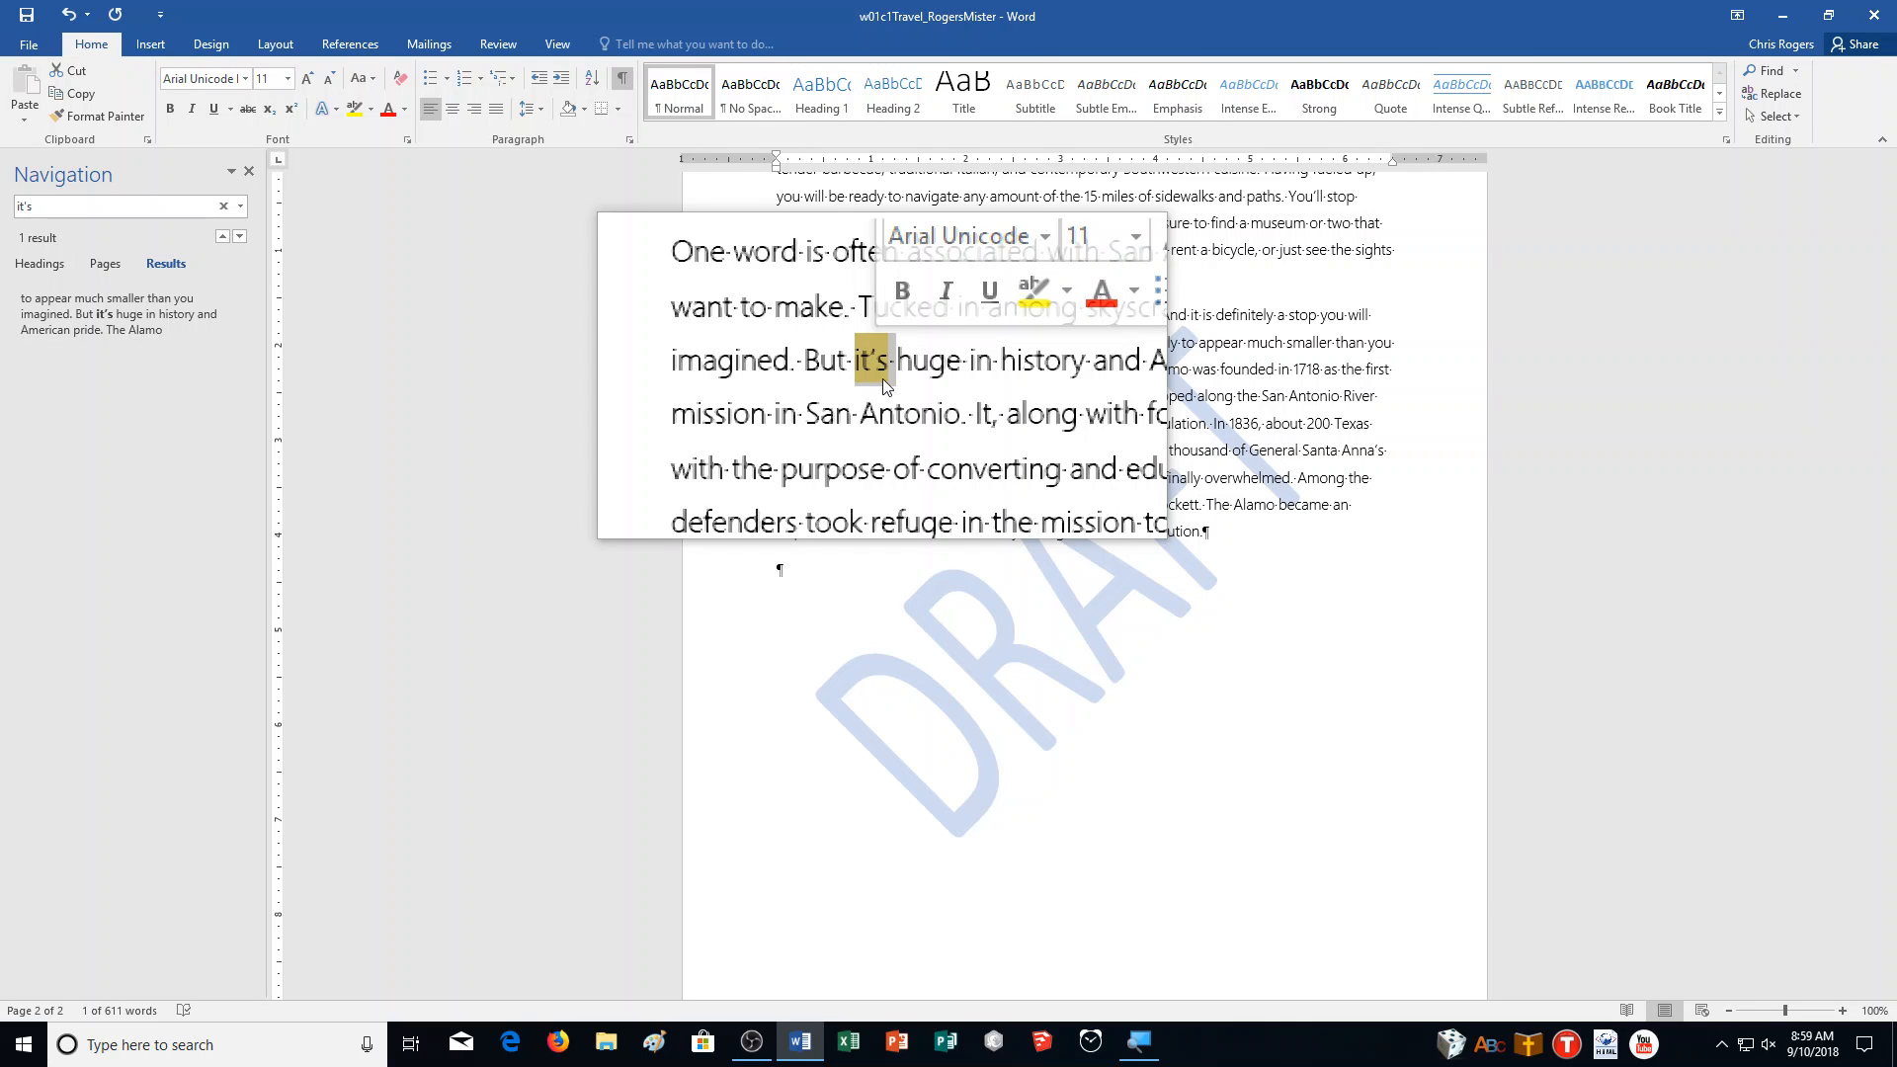
text(it is)
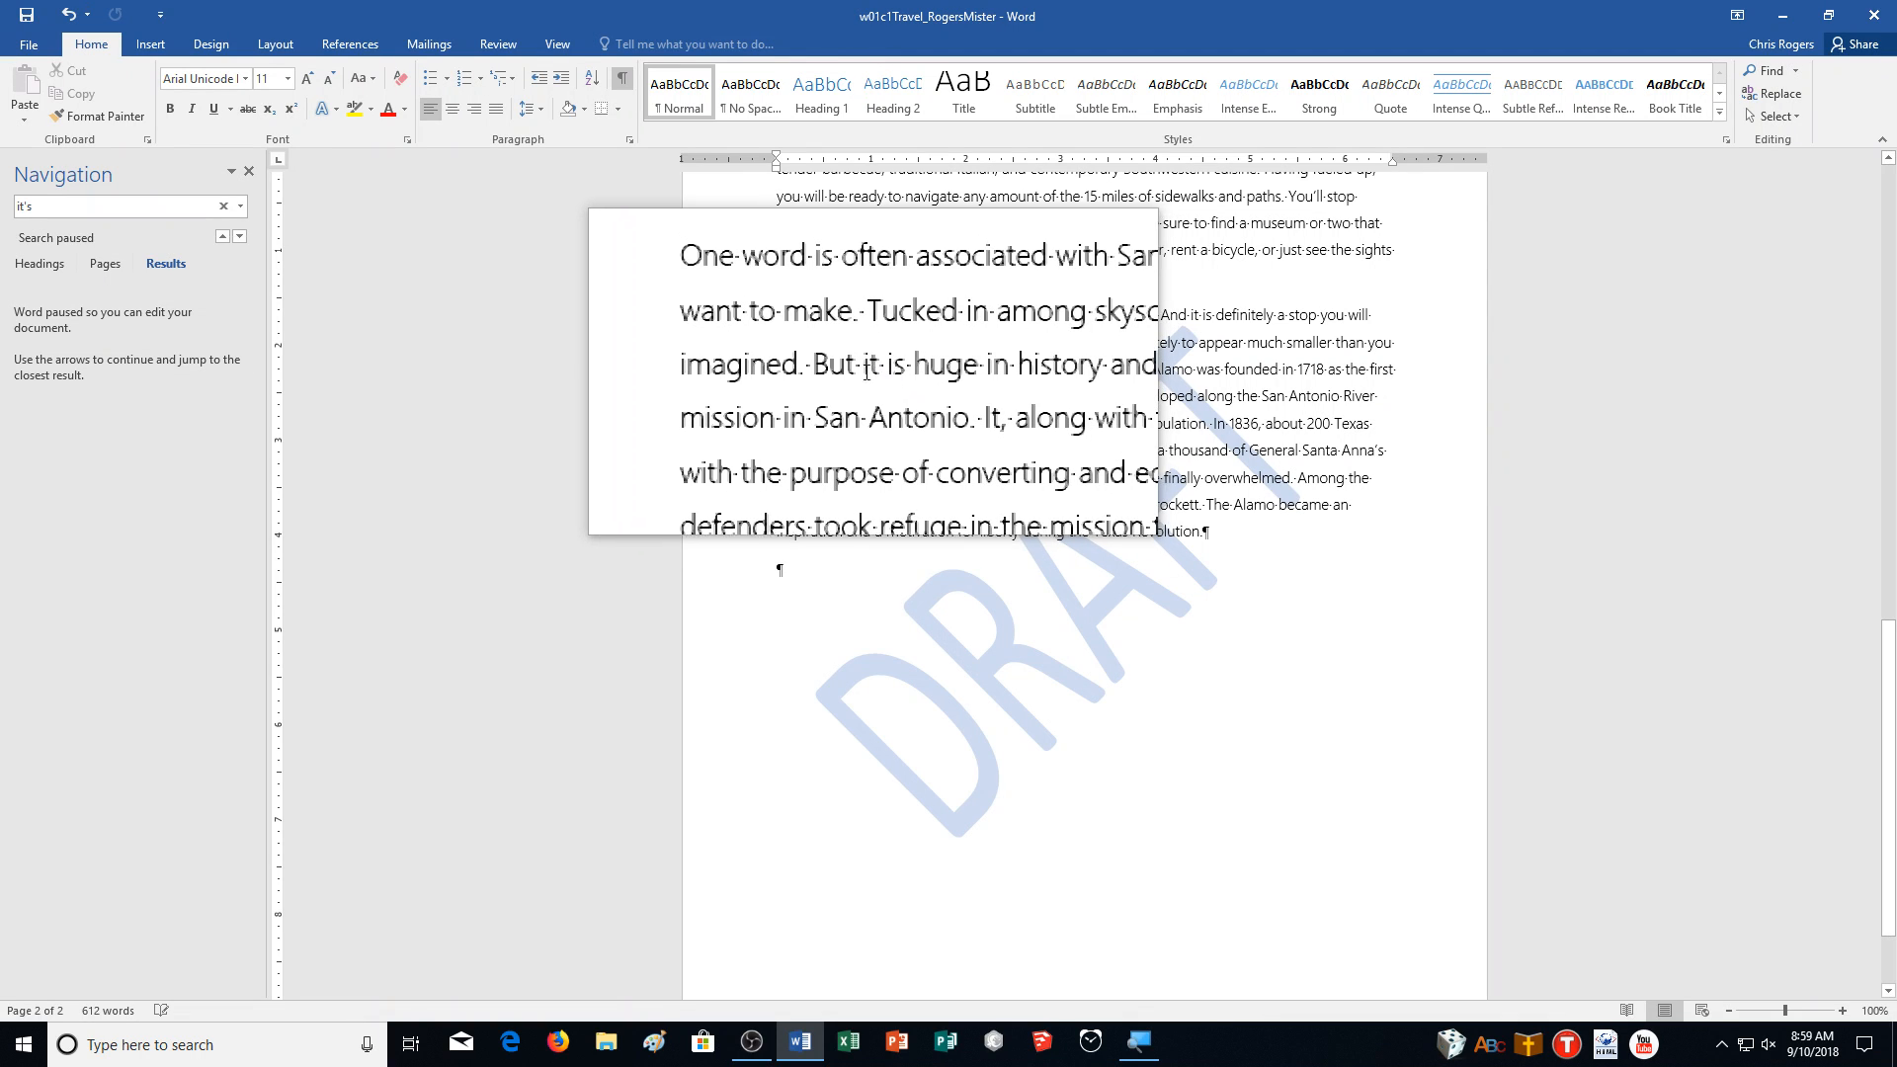
click(250, 174)
Replace every occurrence of "cloisters" in the document with "cloister" using Find and Replace.
key(ctrl+f)
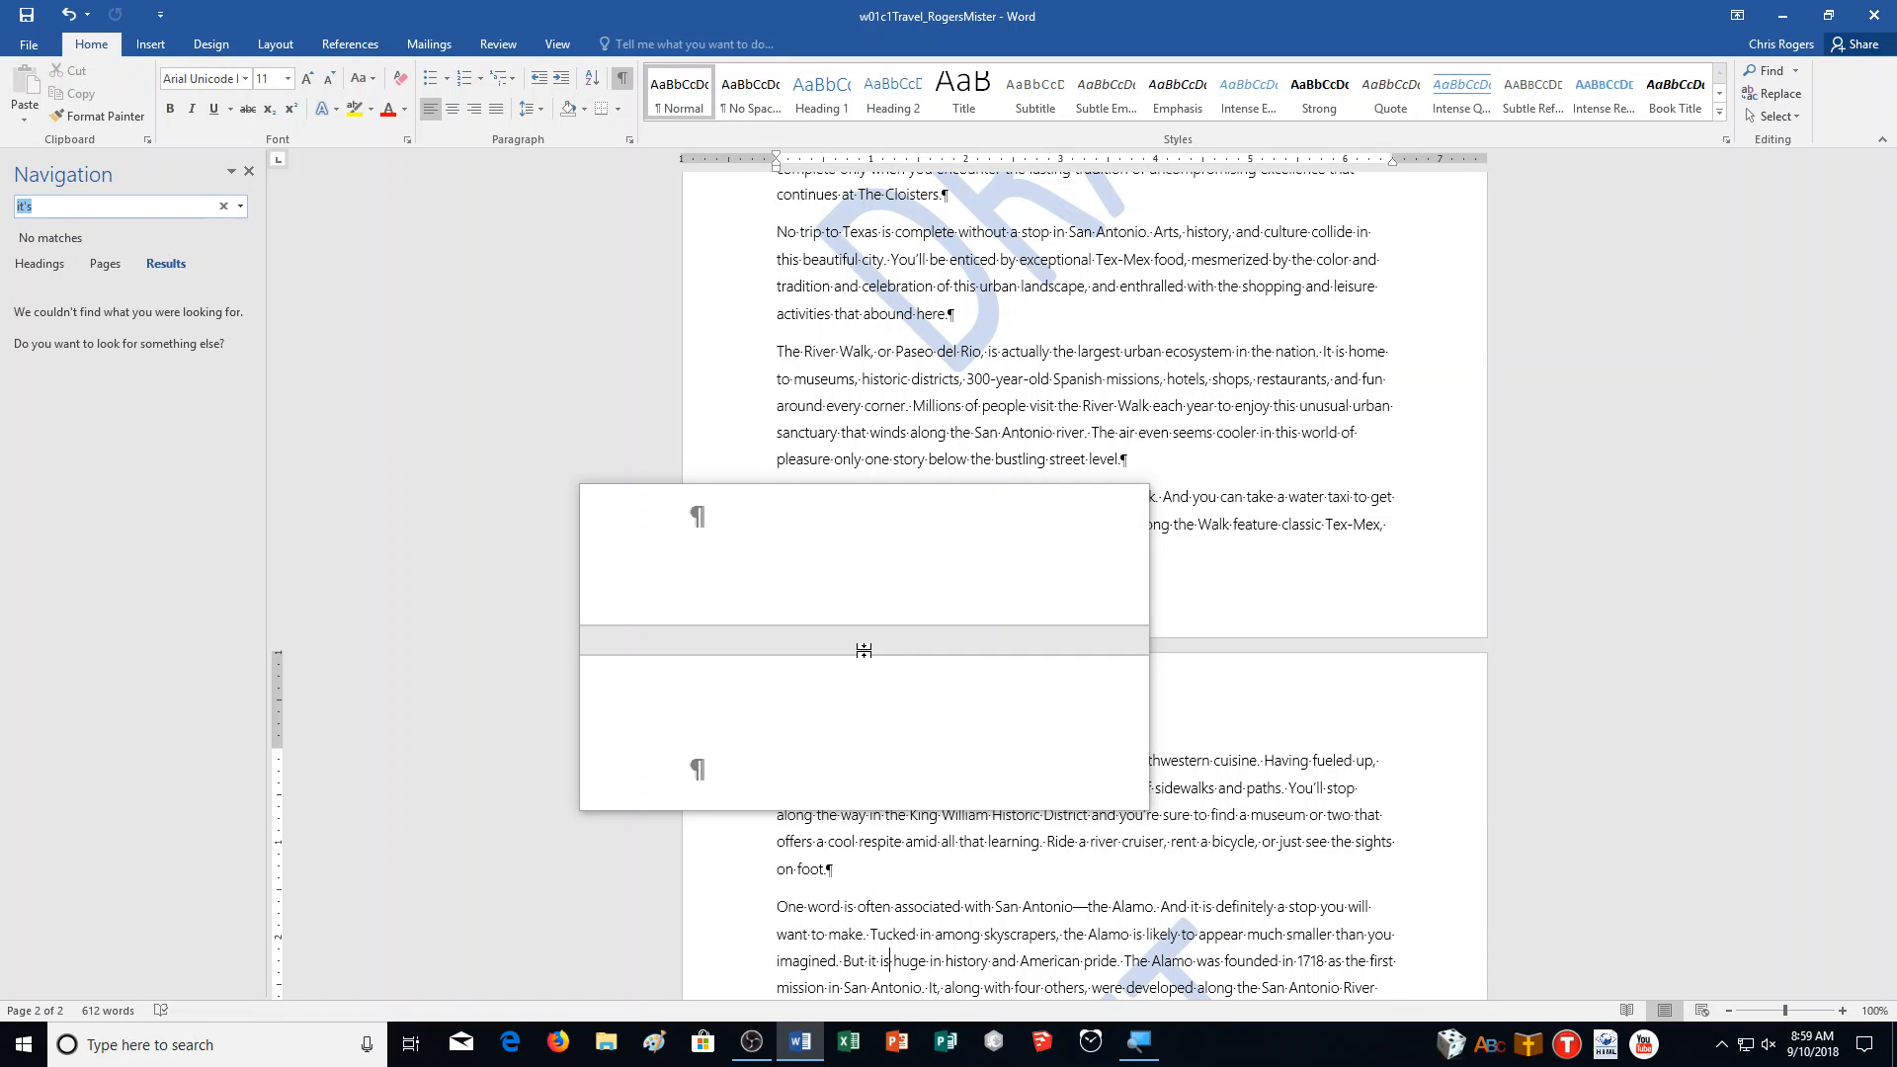
text(cloisters)
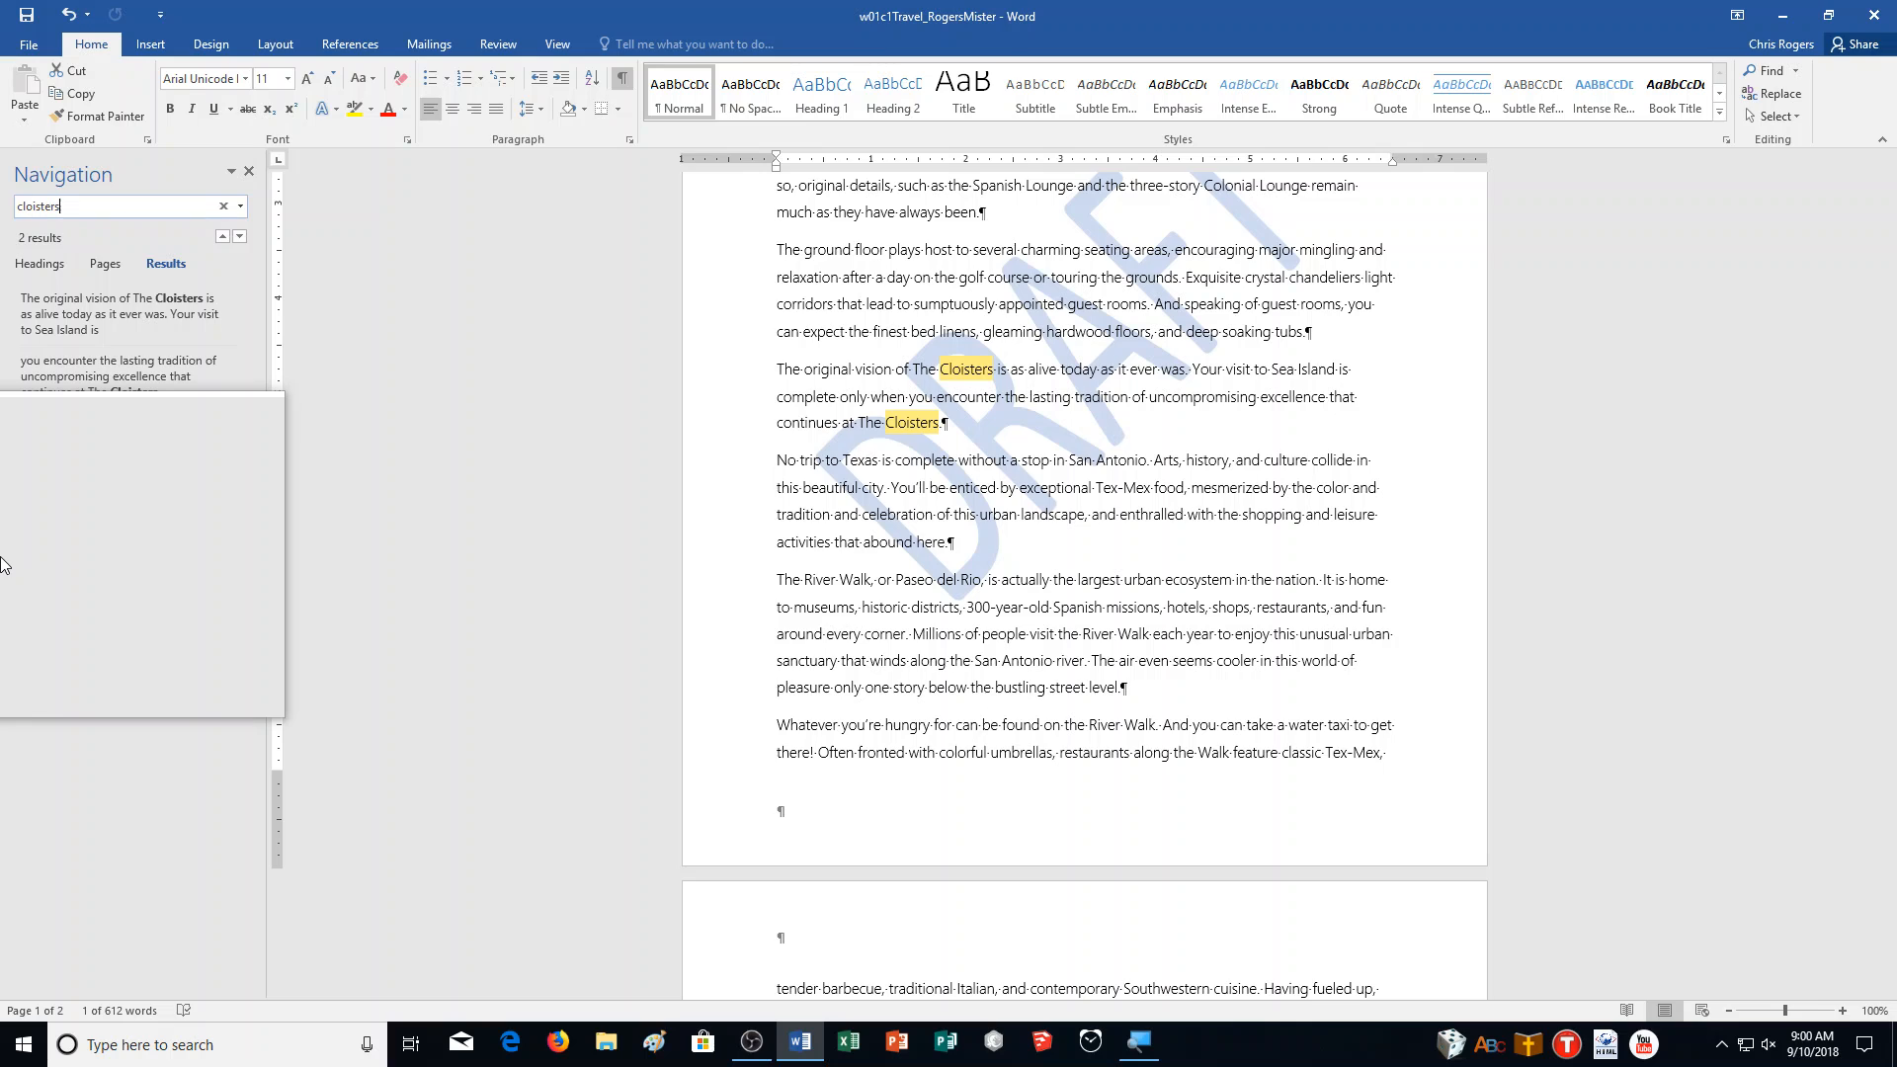
click(240, 206)
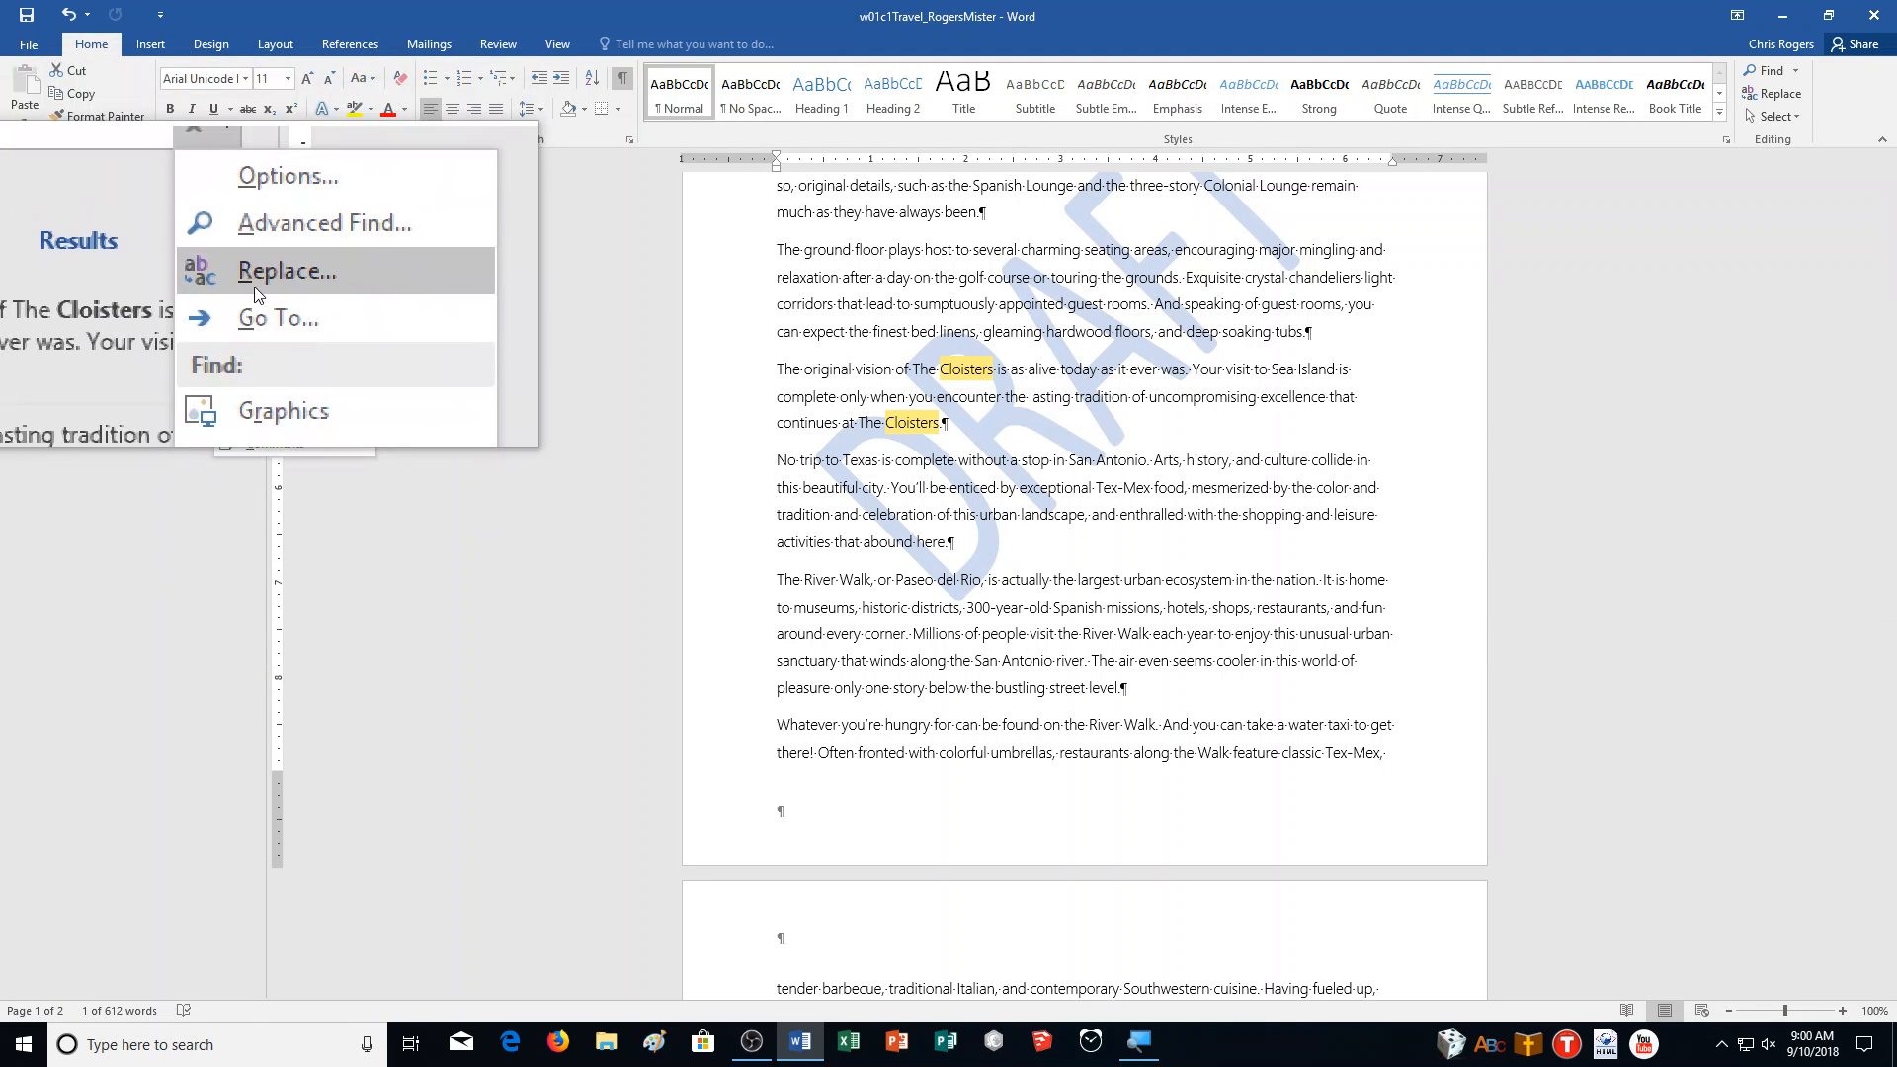
click(259, 323)
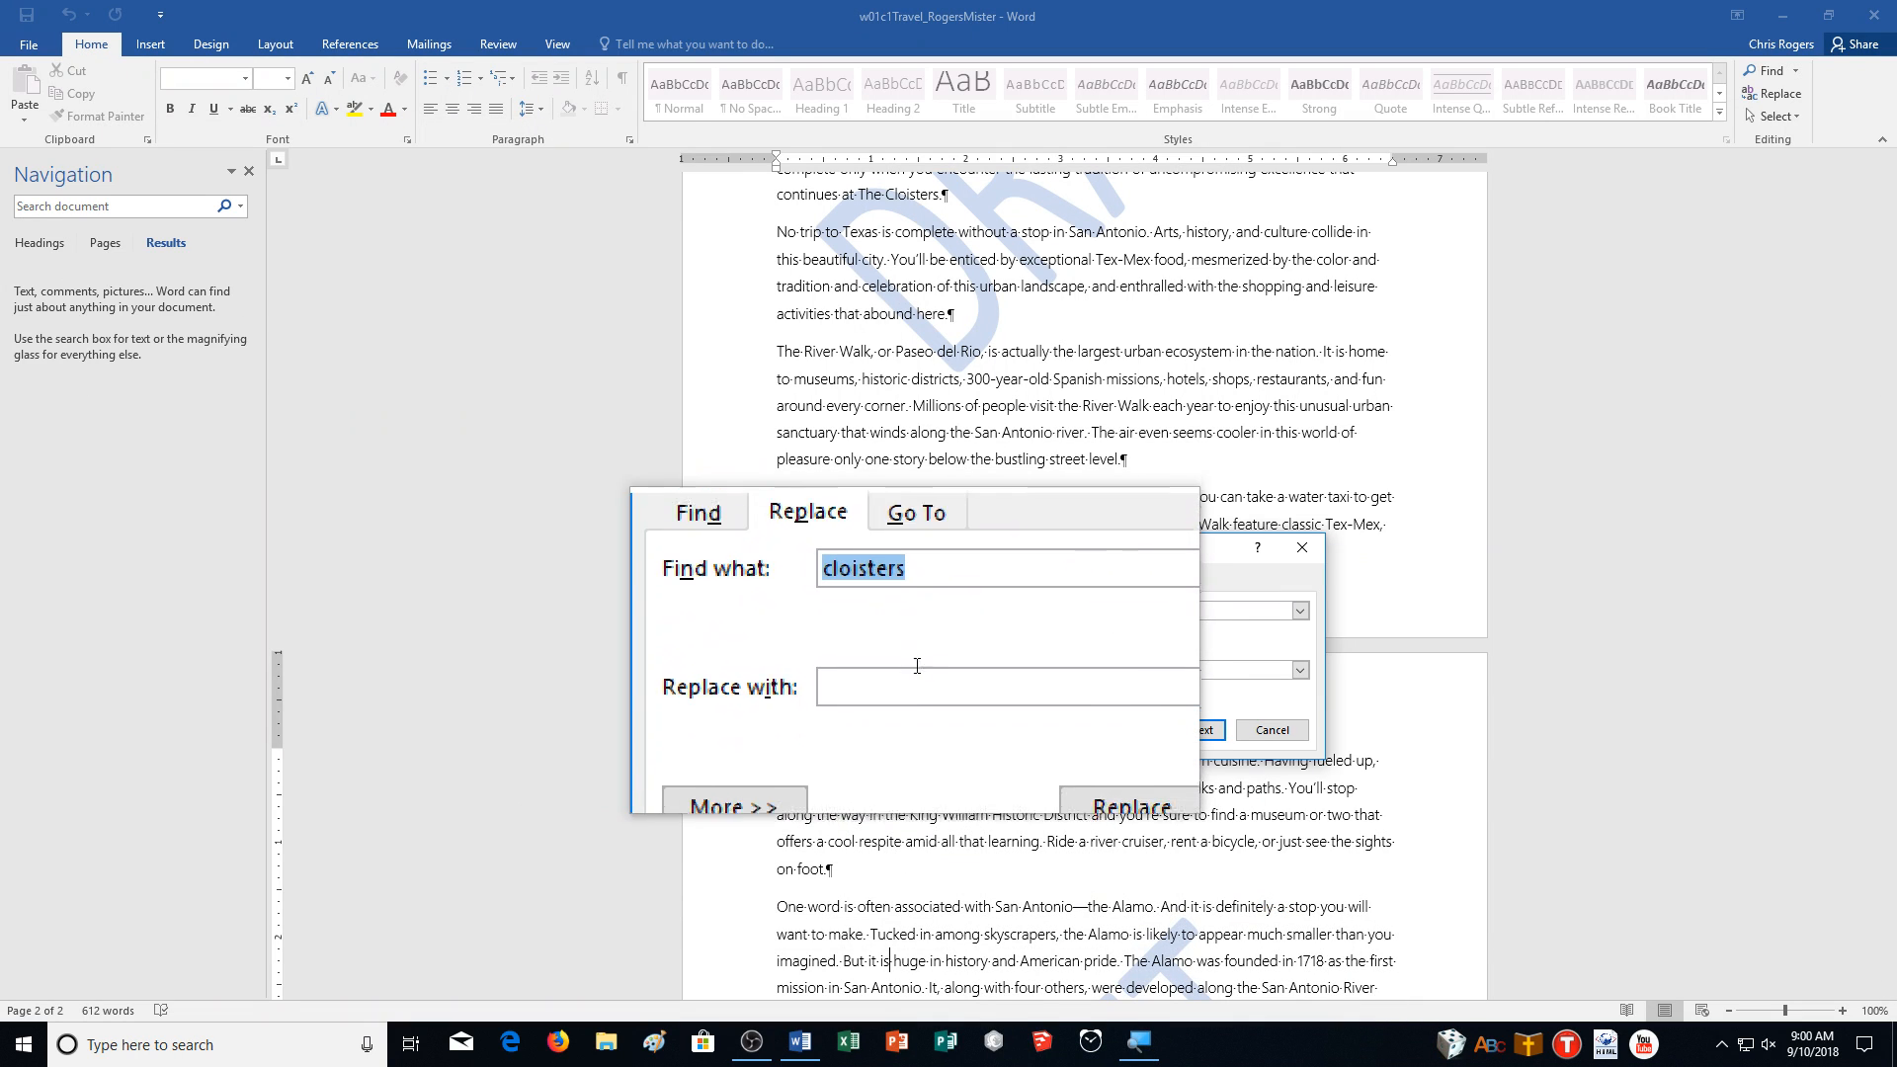
click(916, 671)
text(cloister)
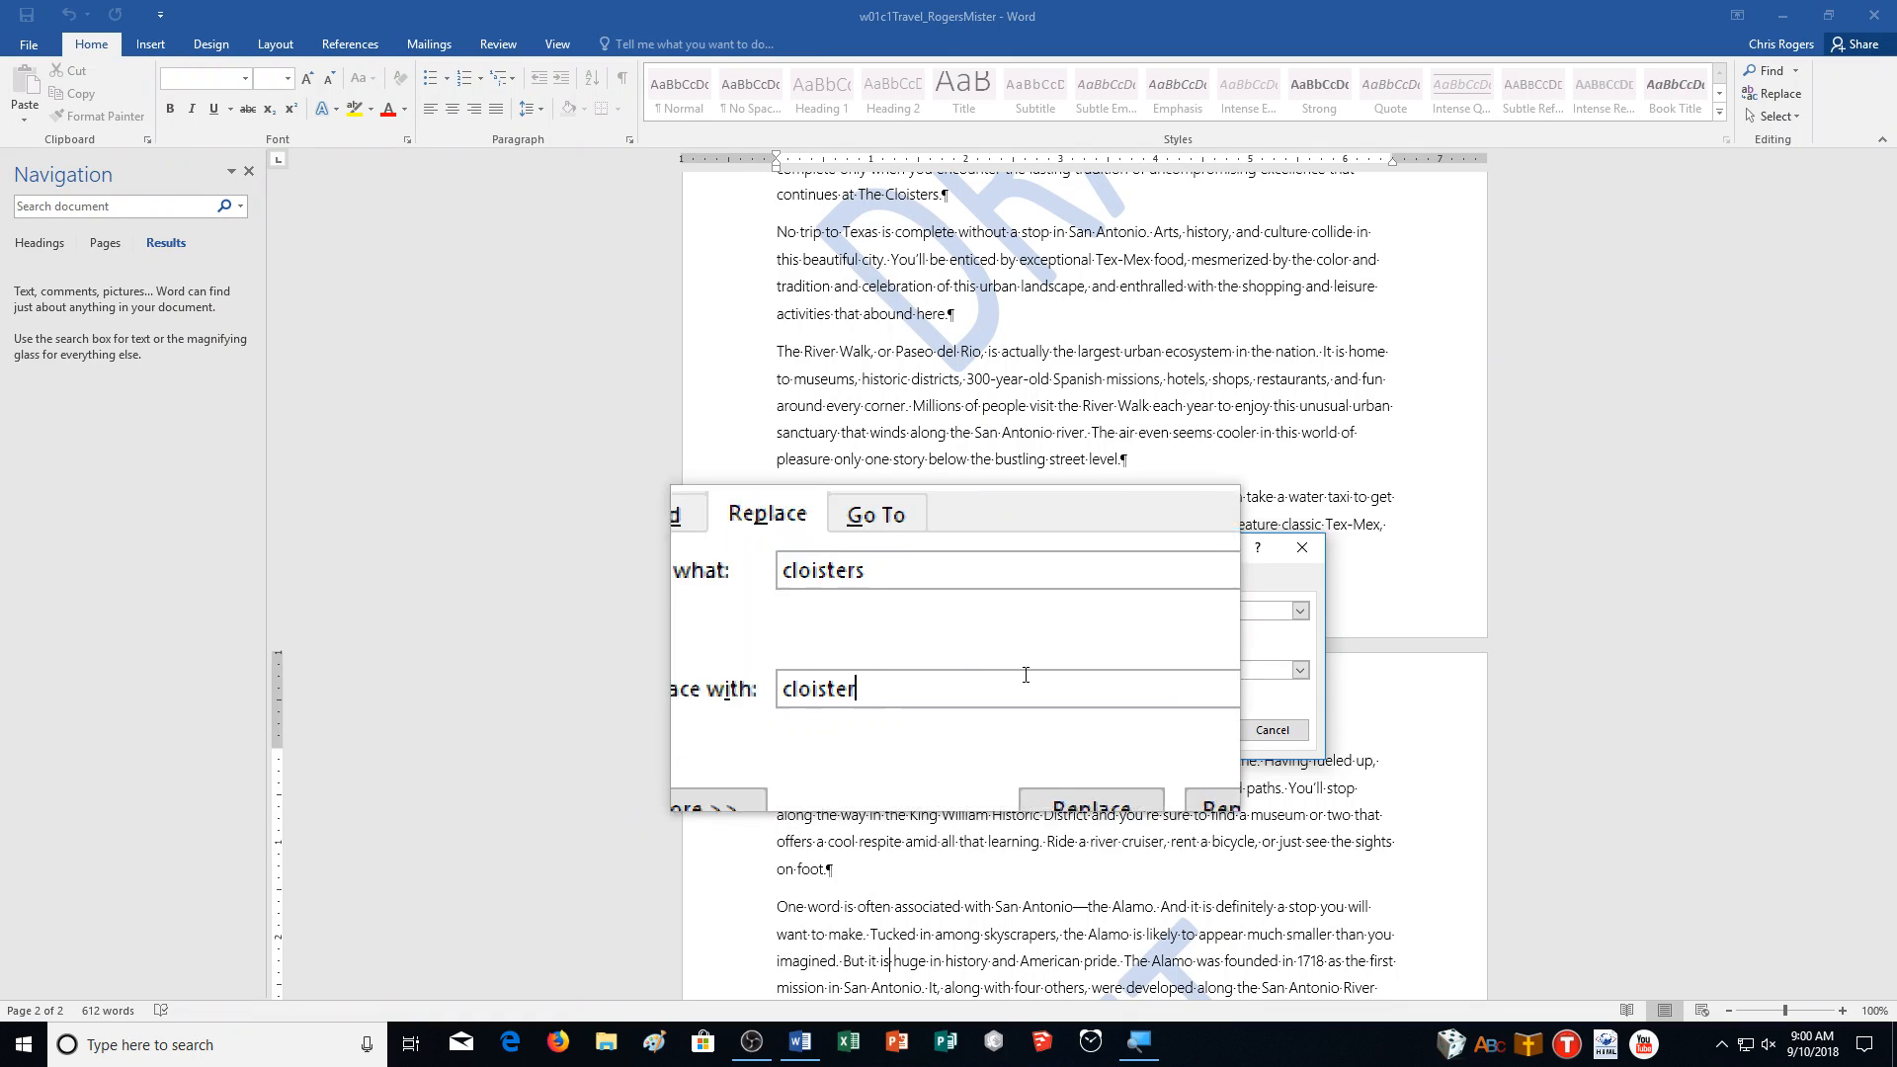
click(1087, 739)
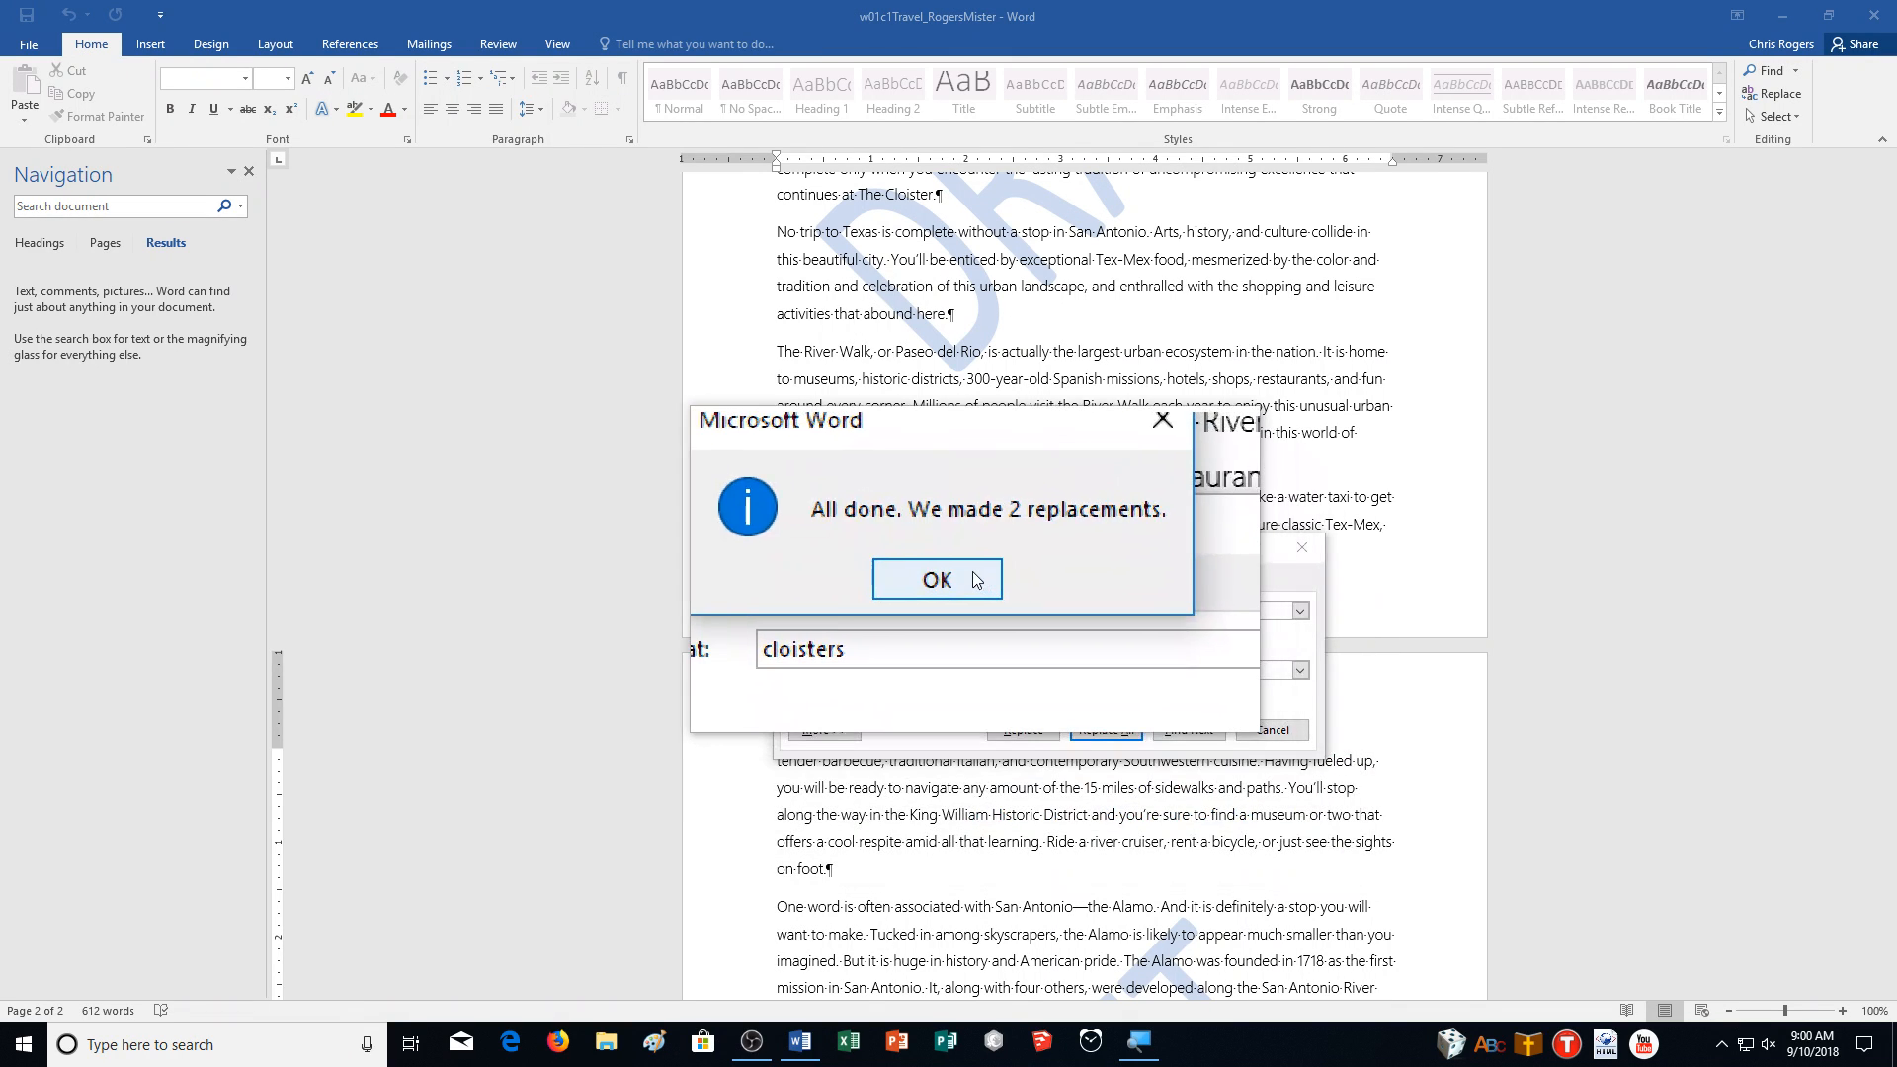
click(969, 573)
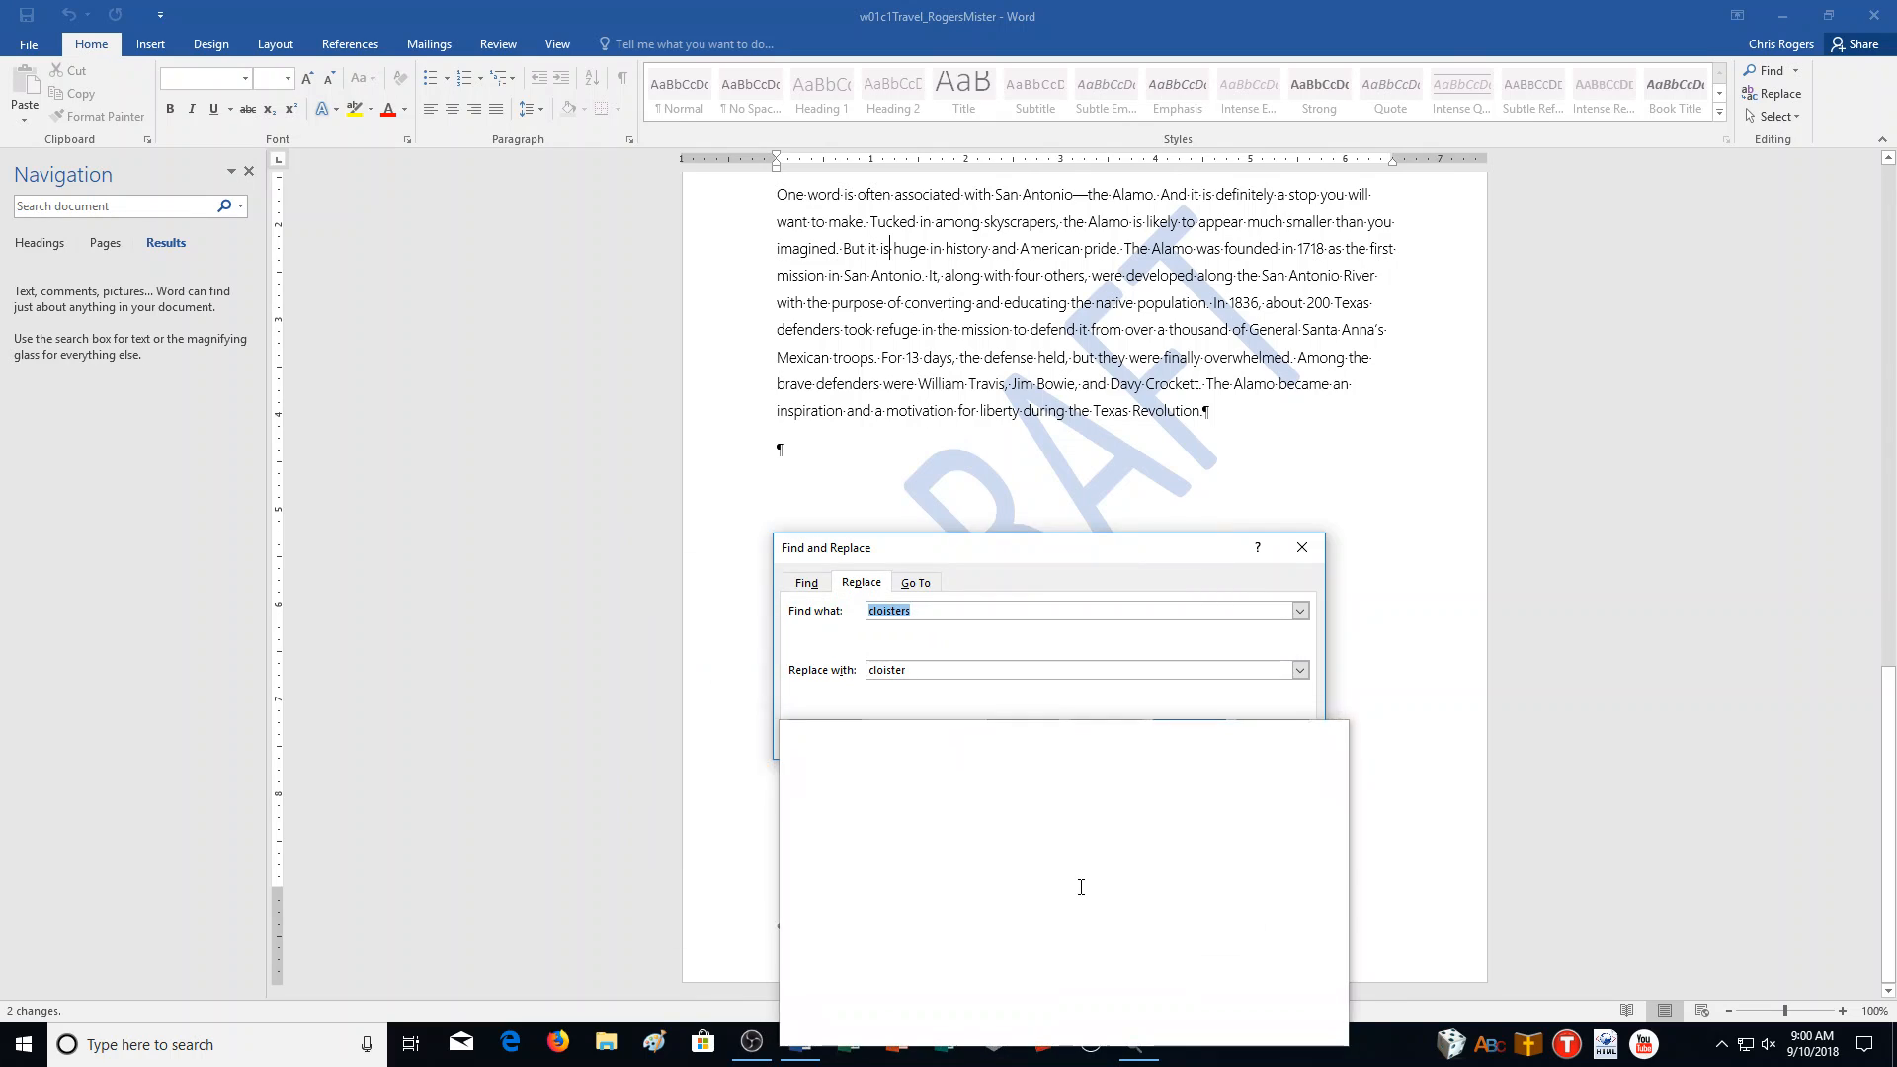
Run the same replacement once more as a check for leftovers, and close Find and Replace and the document search.
click(1097, 741)
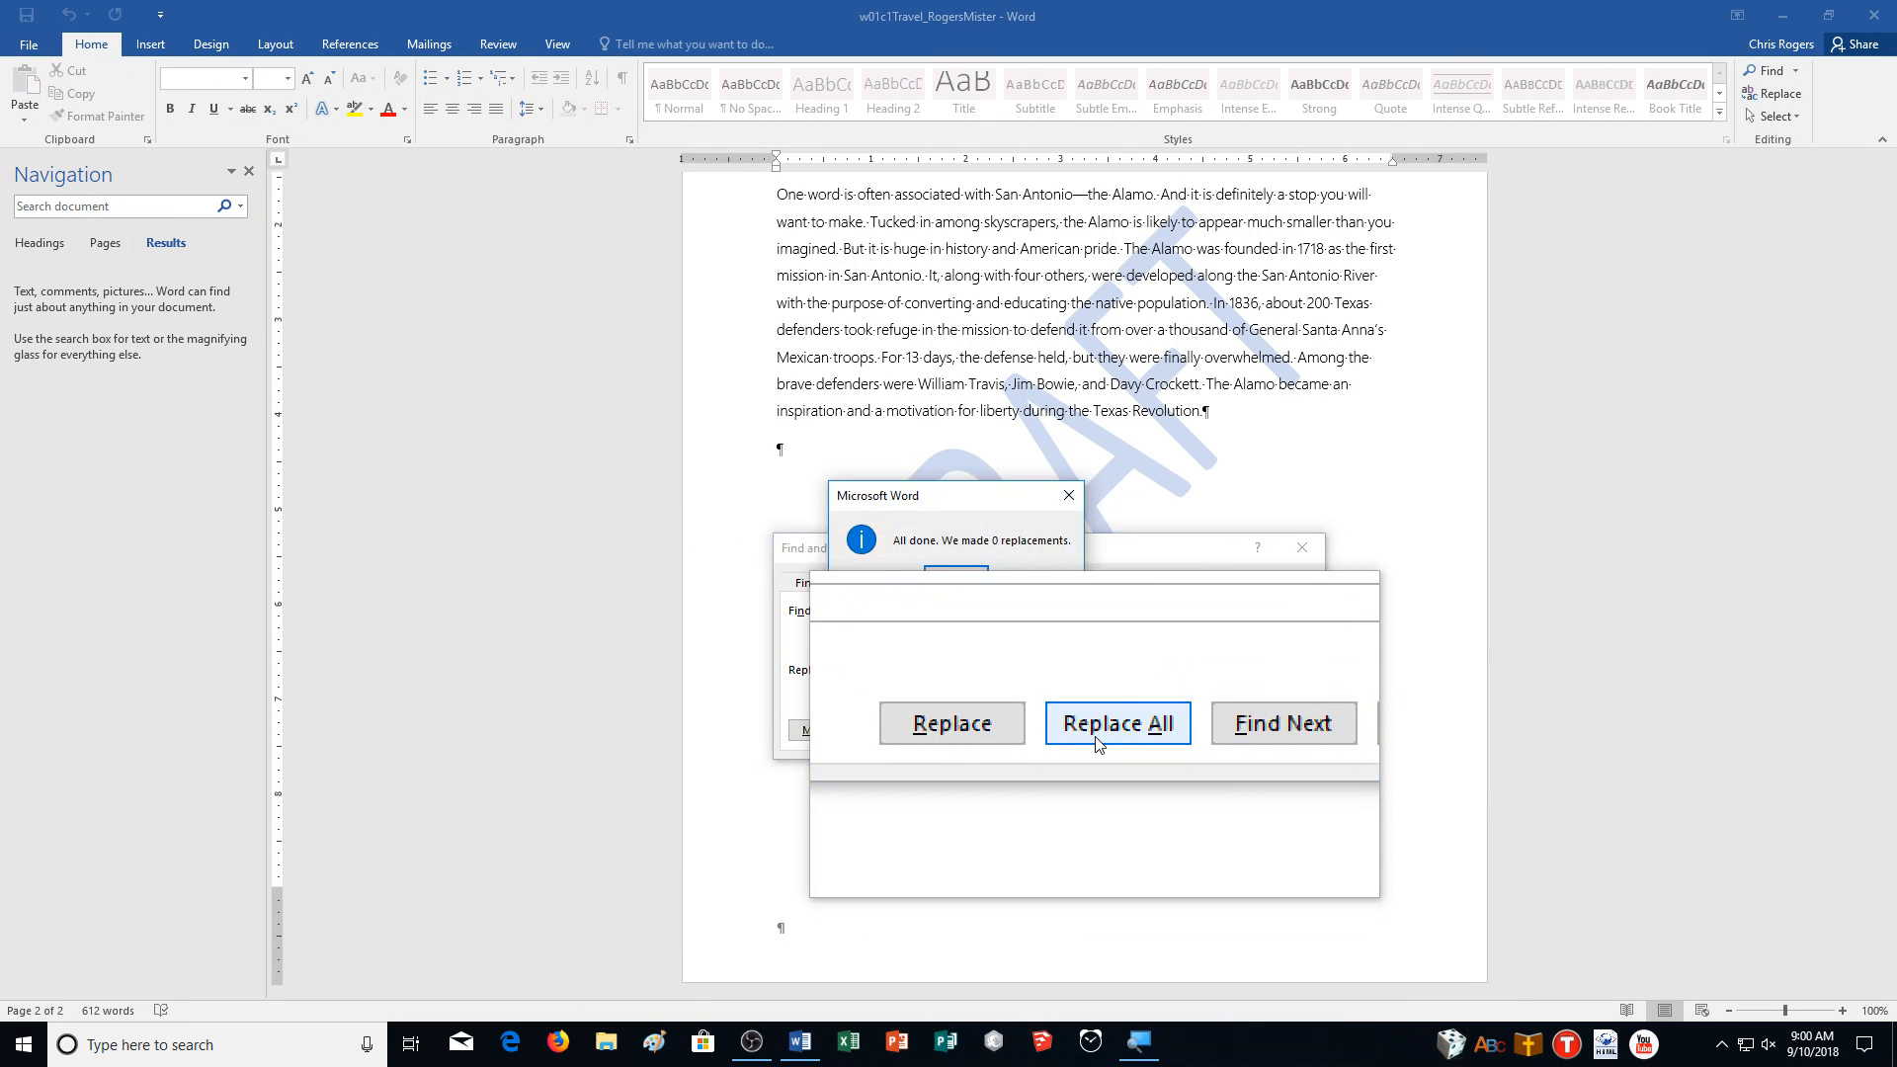
click(1183, 697)
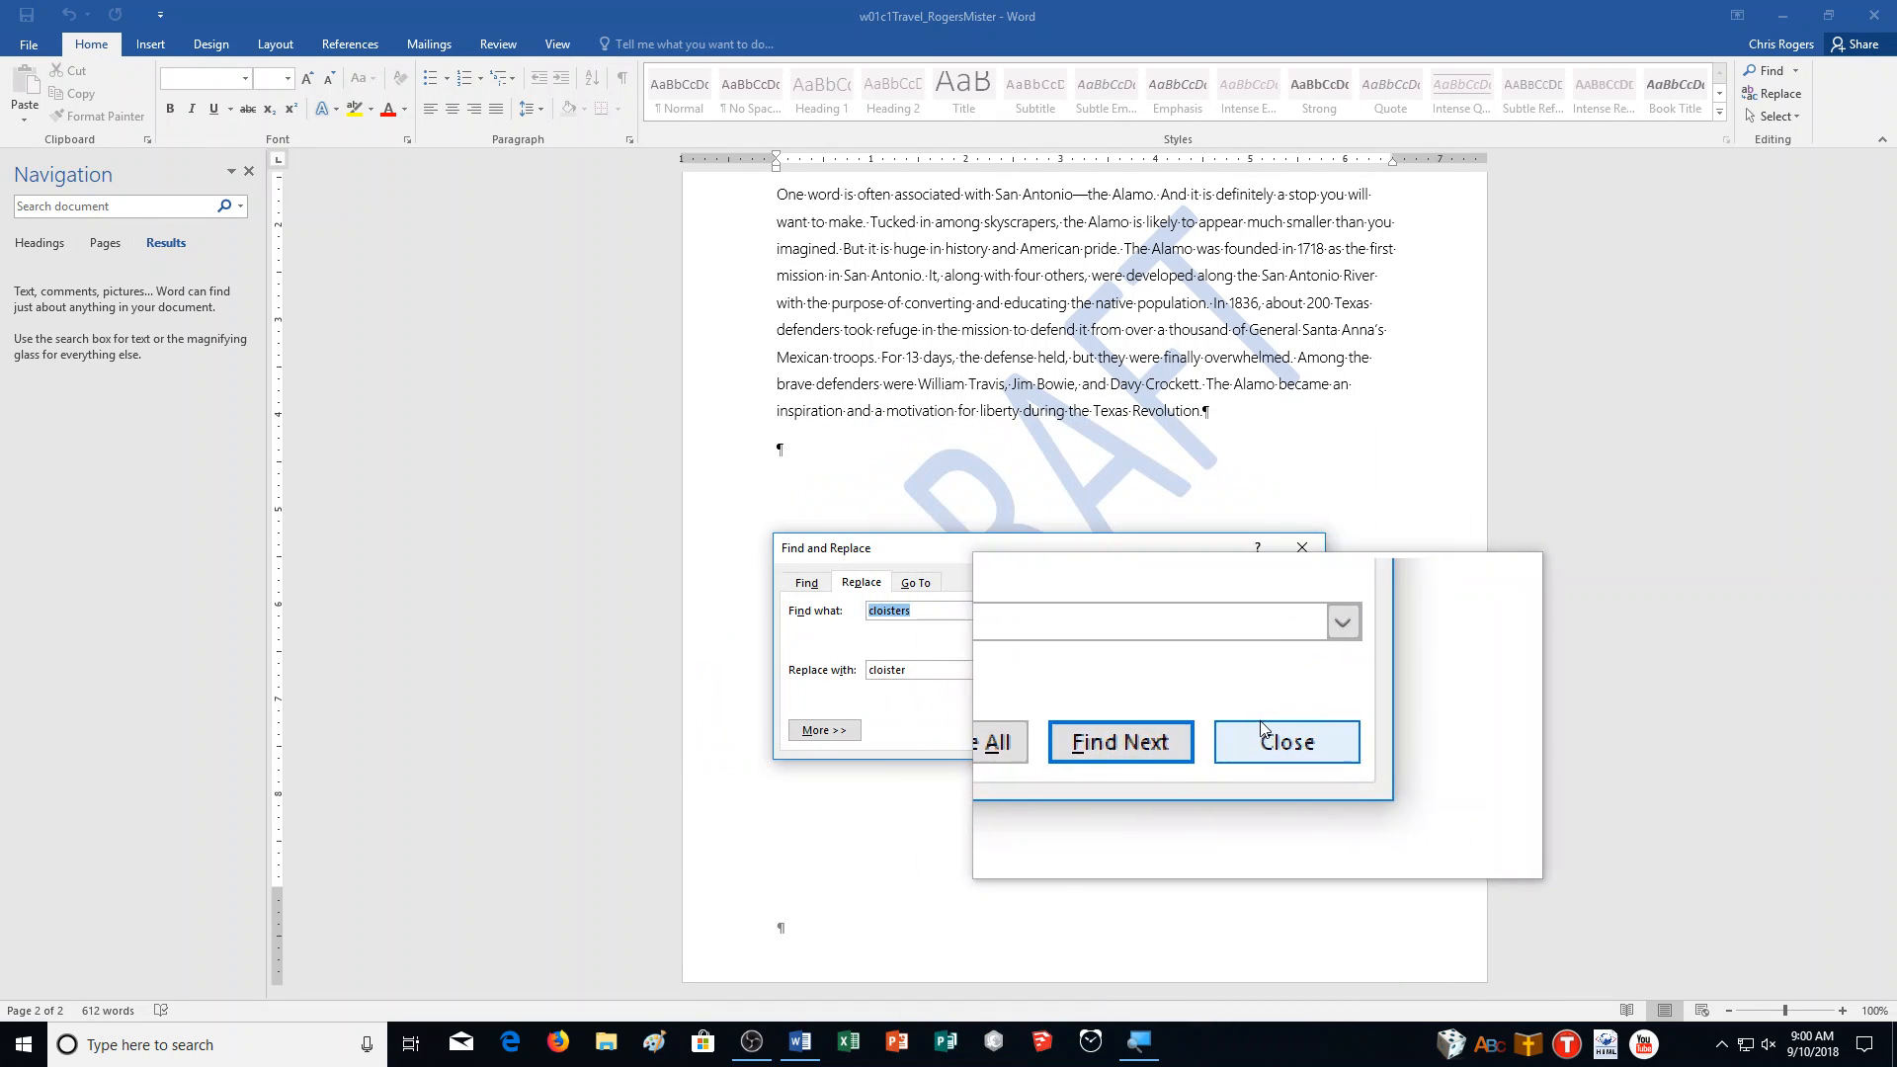
click(1275, 746)
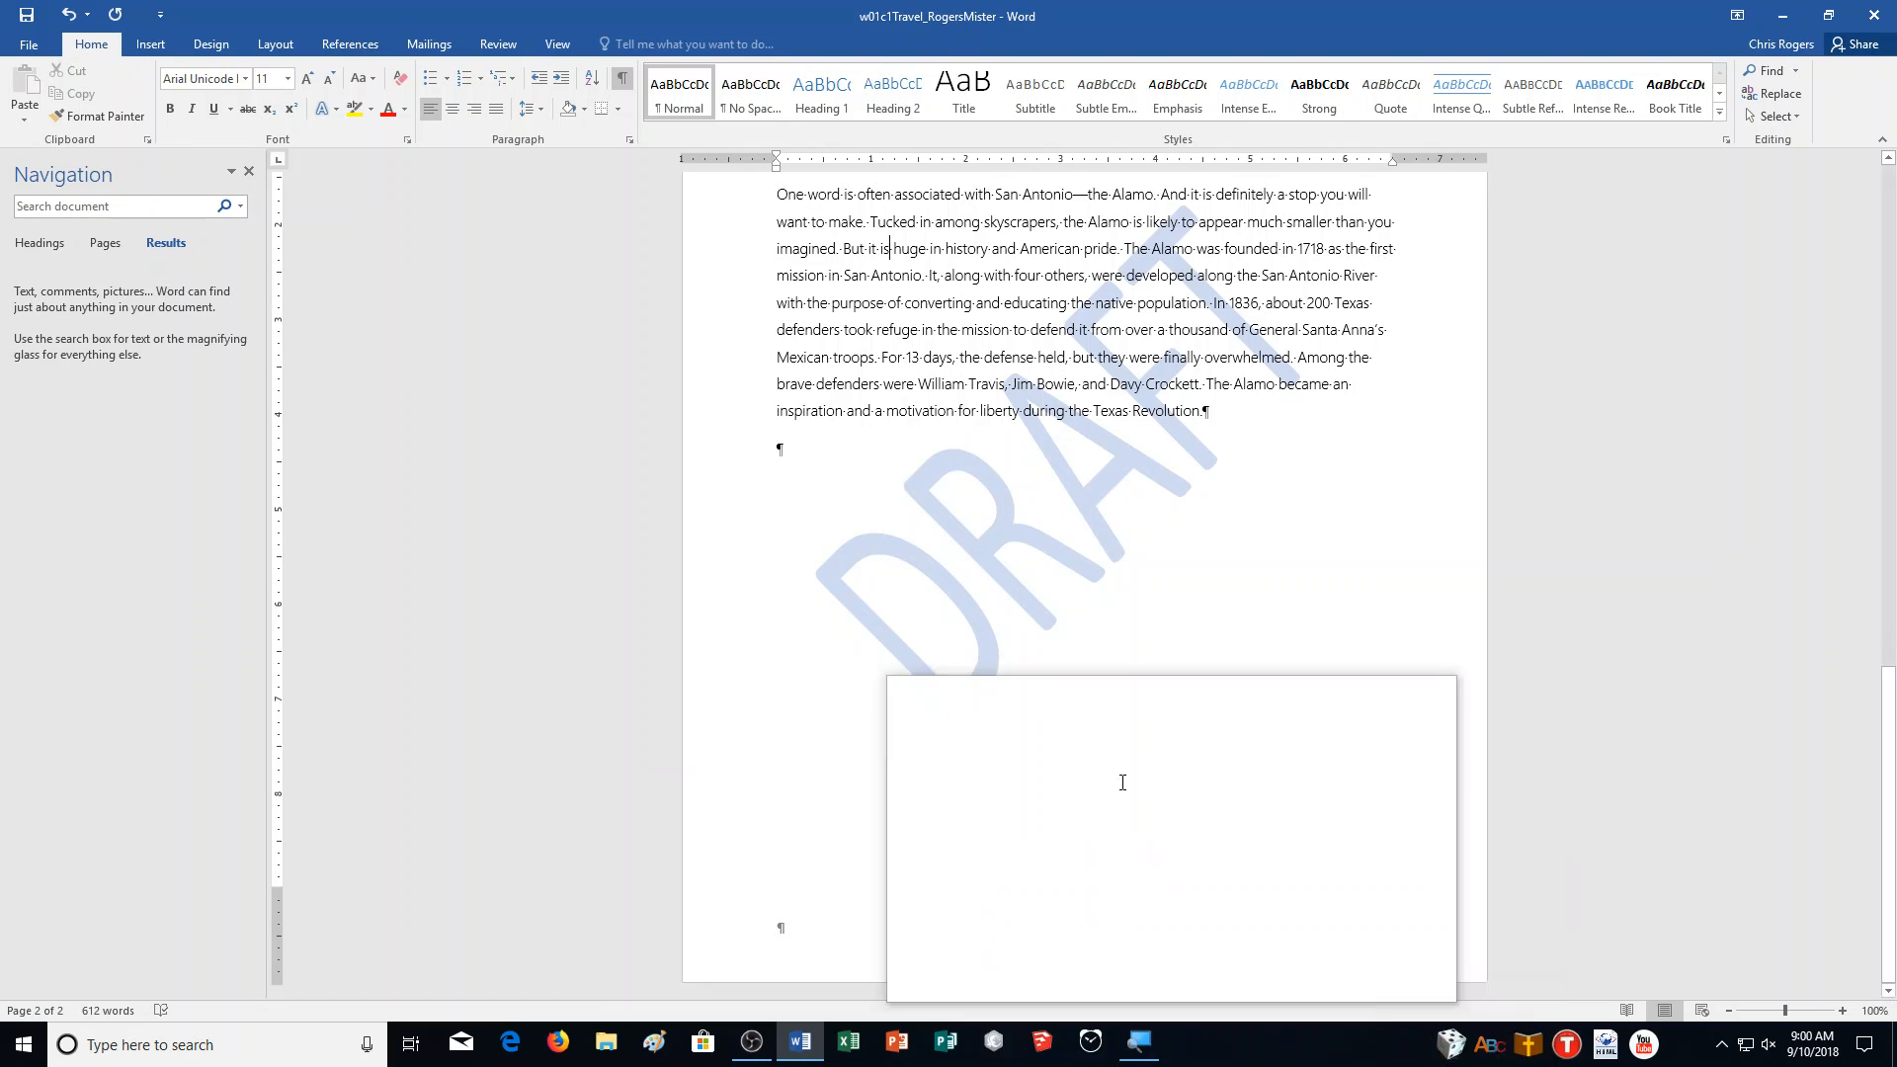
click(240, 195)
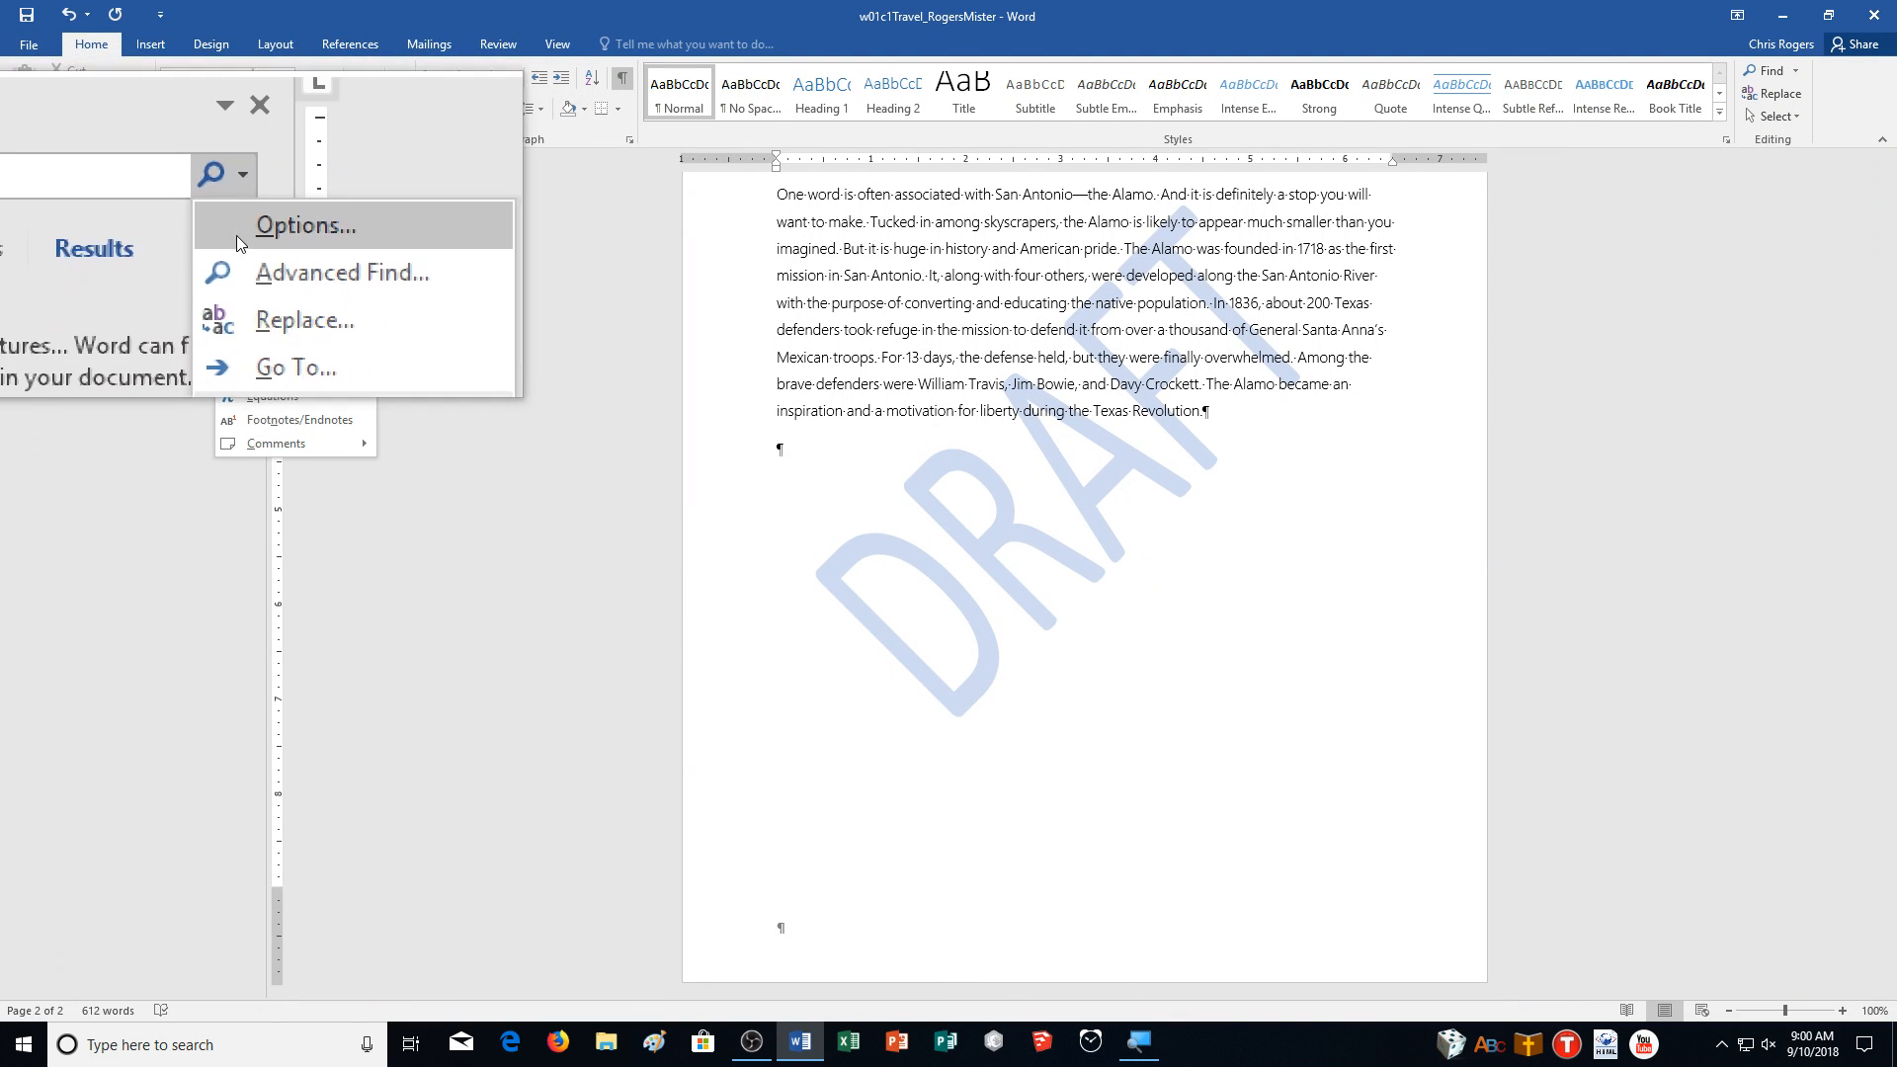
click(249, 172)
click(249, 172)
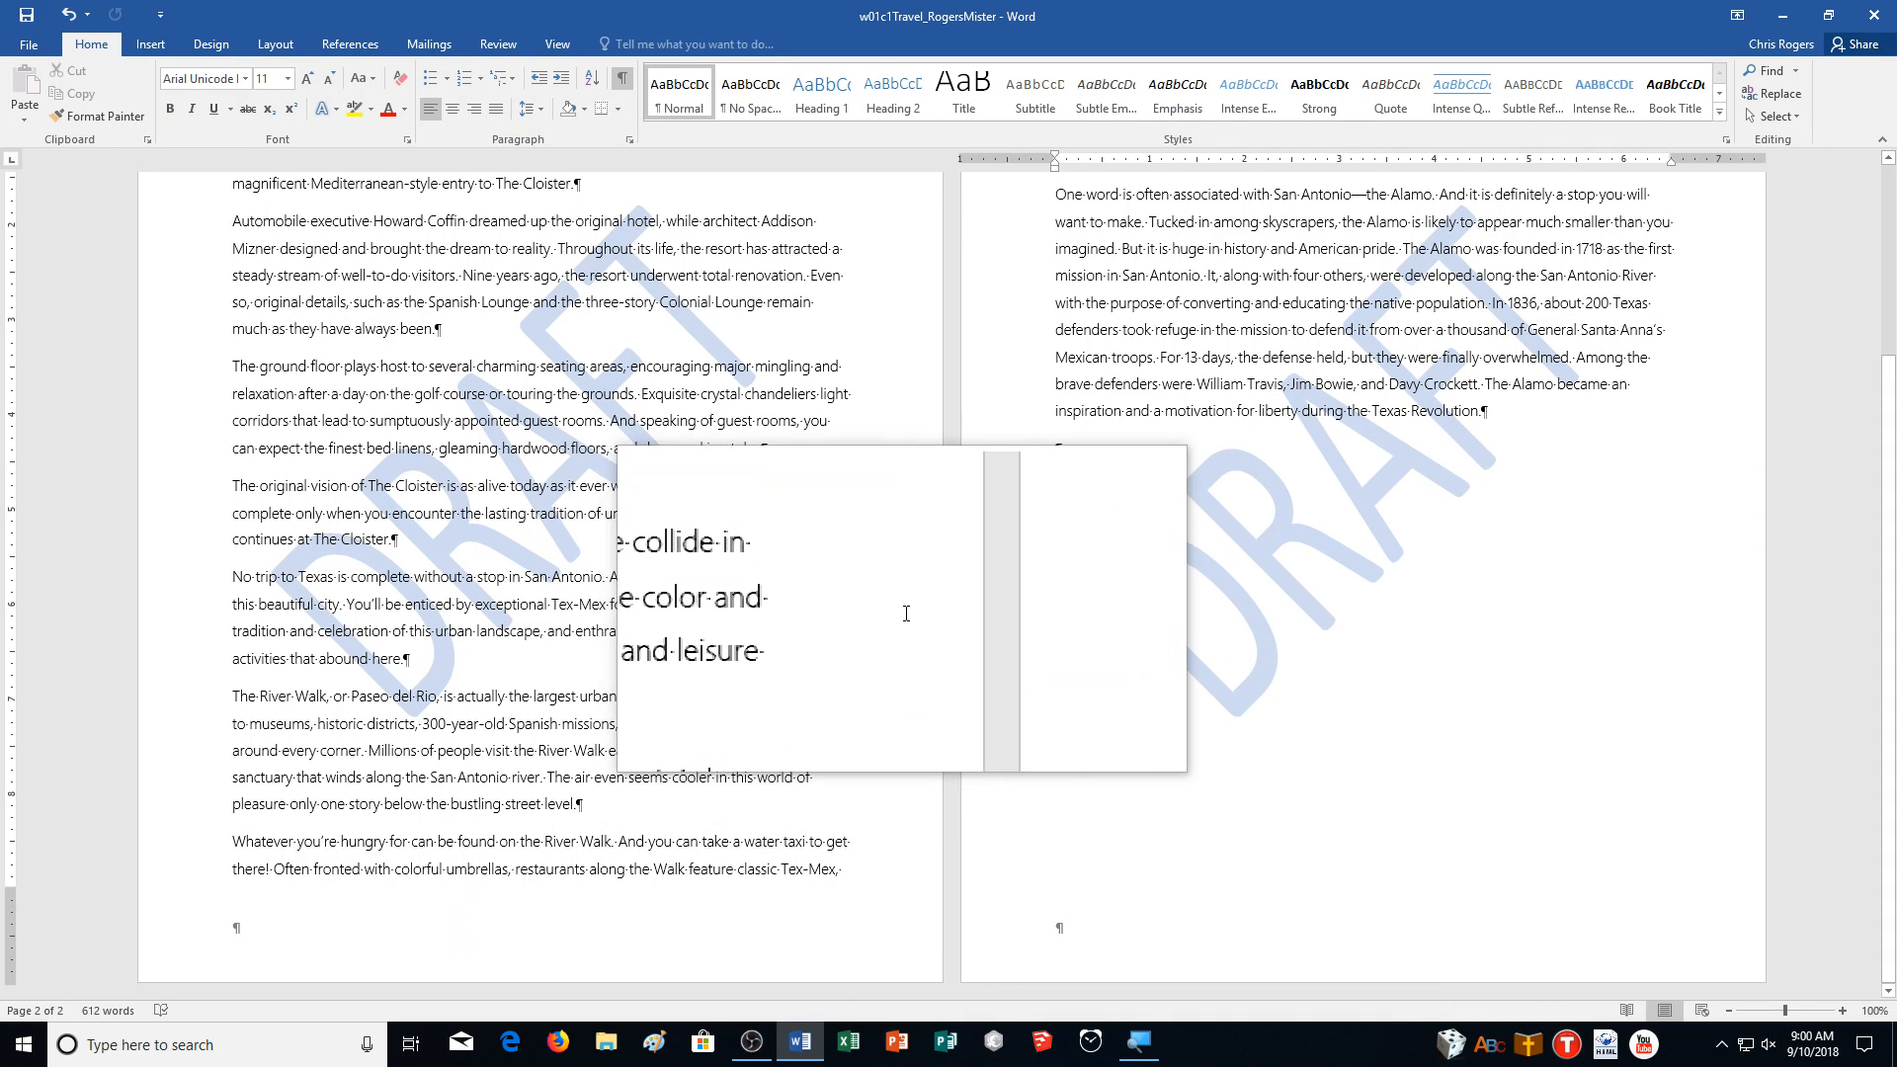
Open the footer and insert a centered page number at the bottom of the page using the Plain Number 2 style.
scroll(907, 614, up, 1)
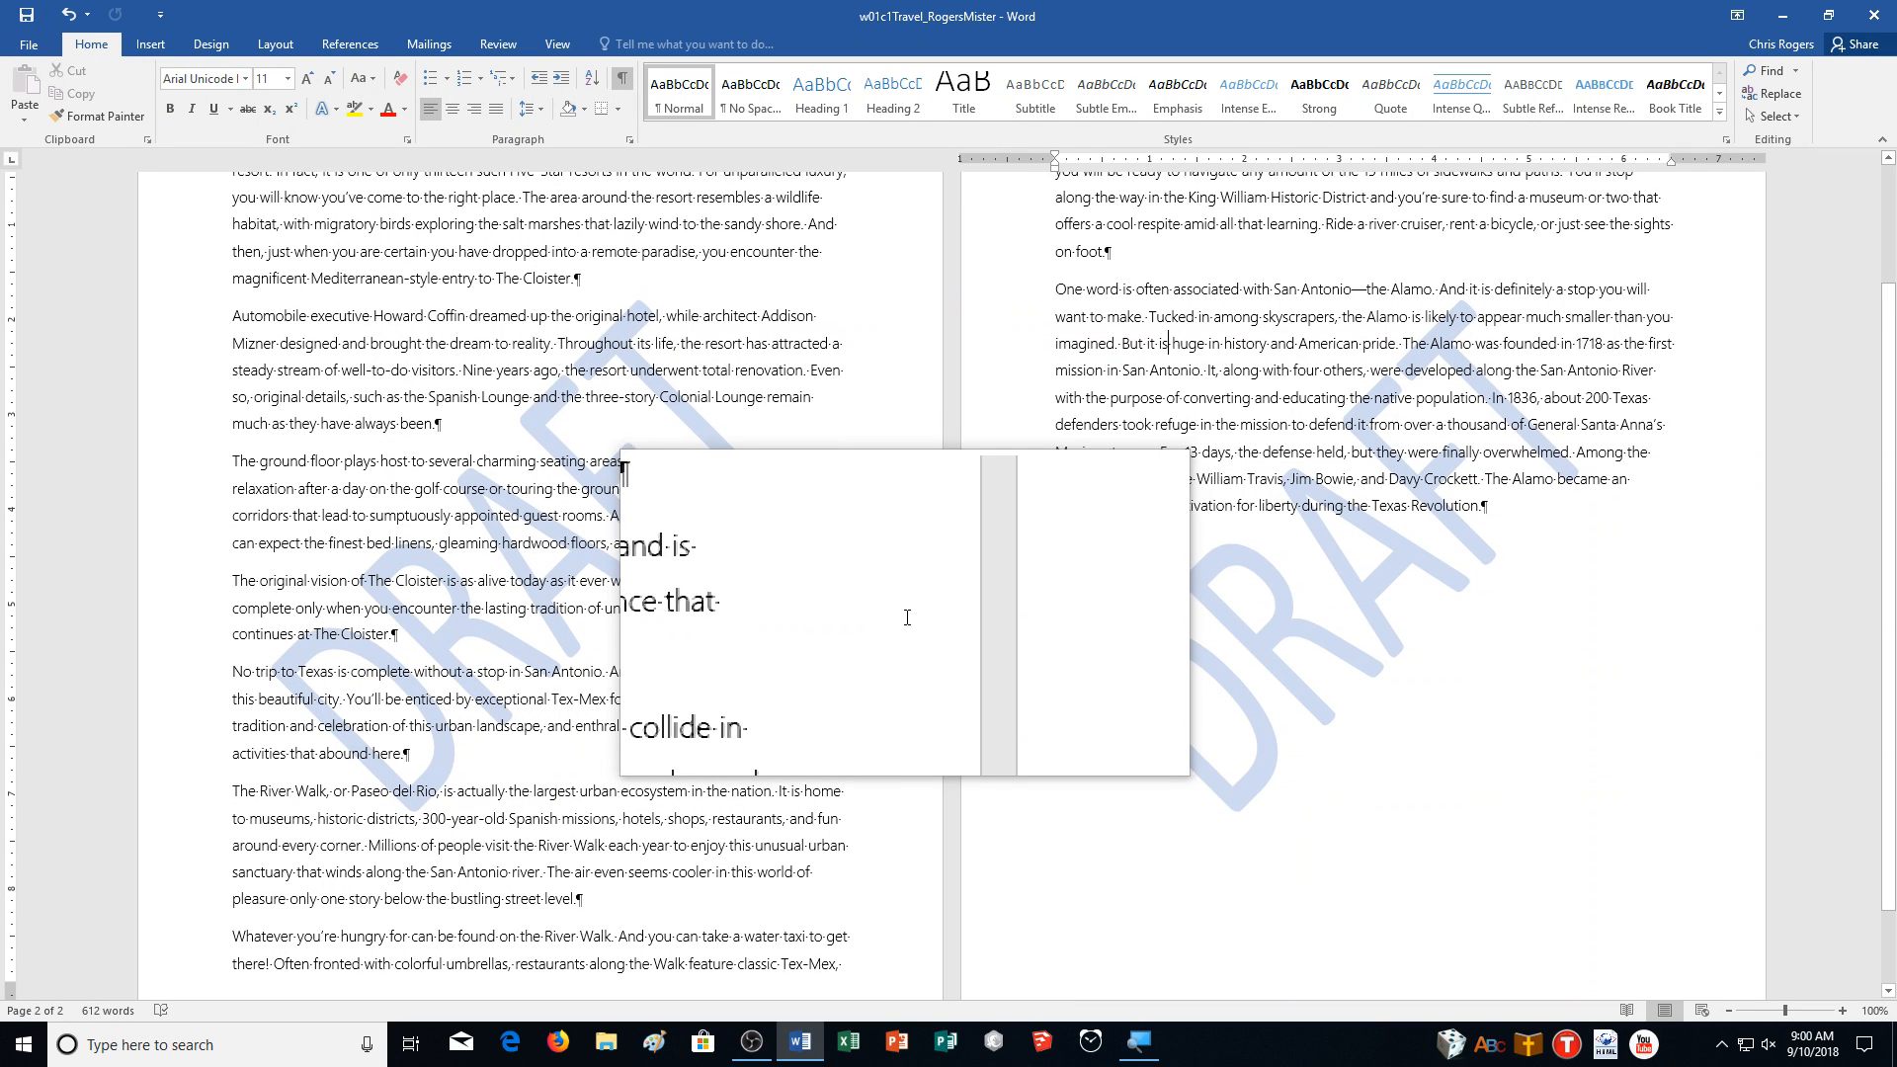
scroll(907, 618, down, 1)
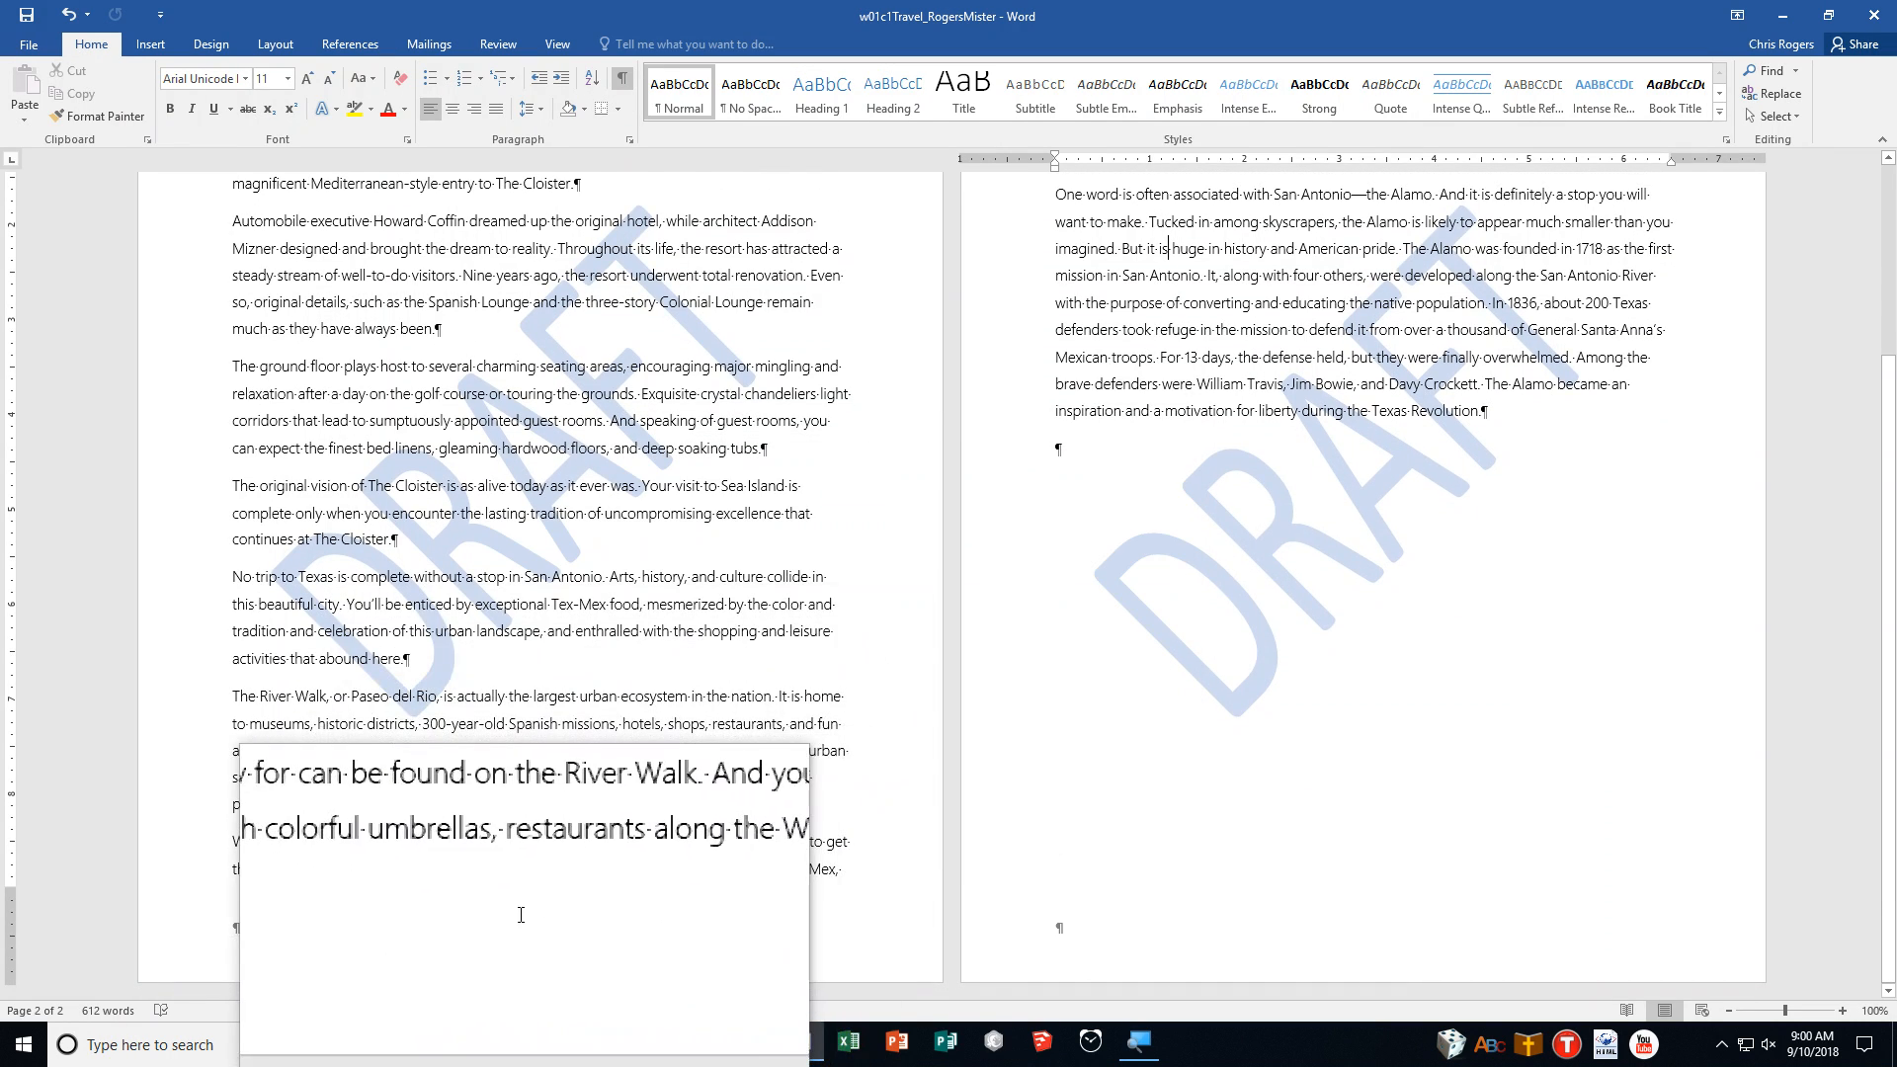
double_click(521, 915)
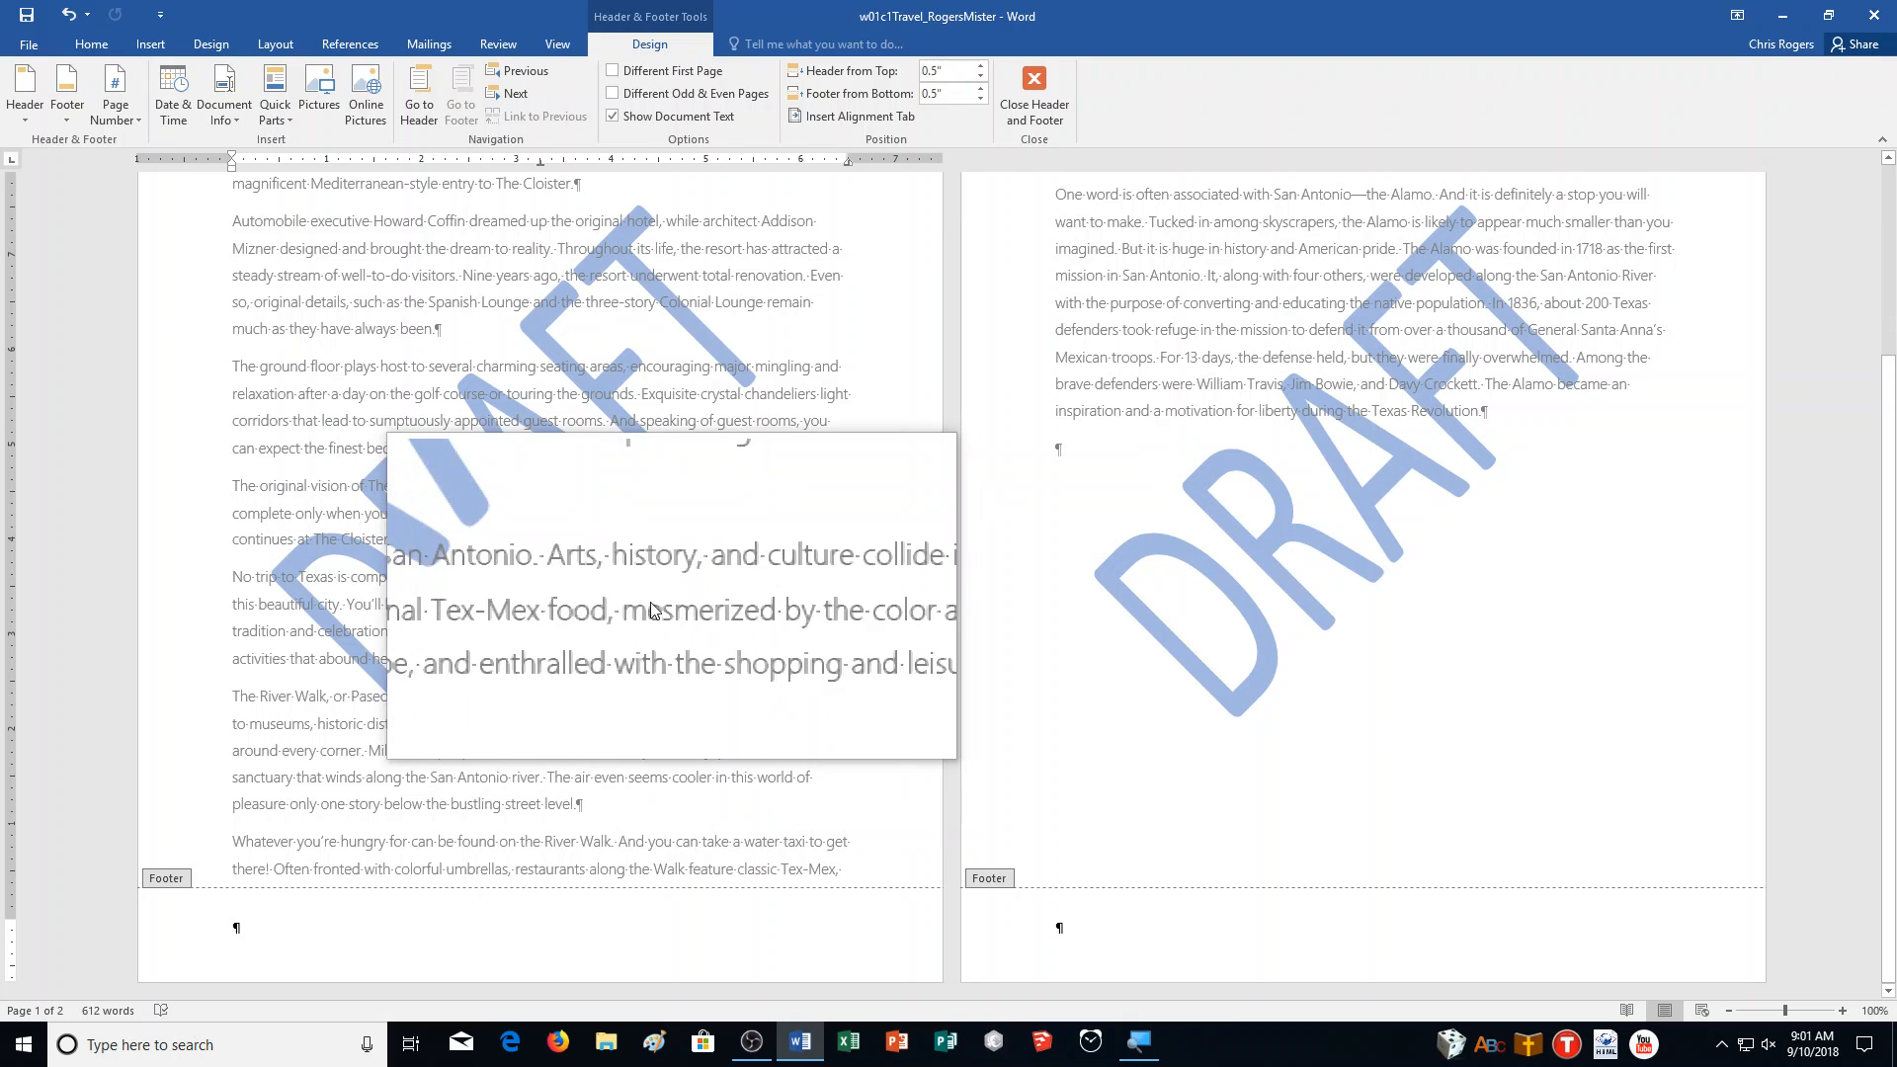
click(111, 106)
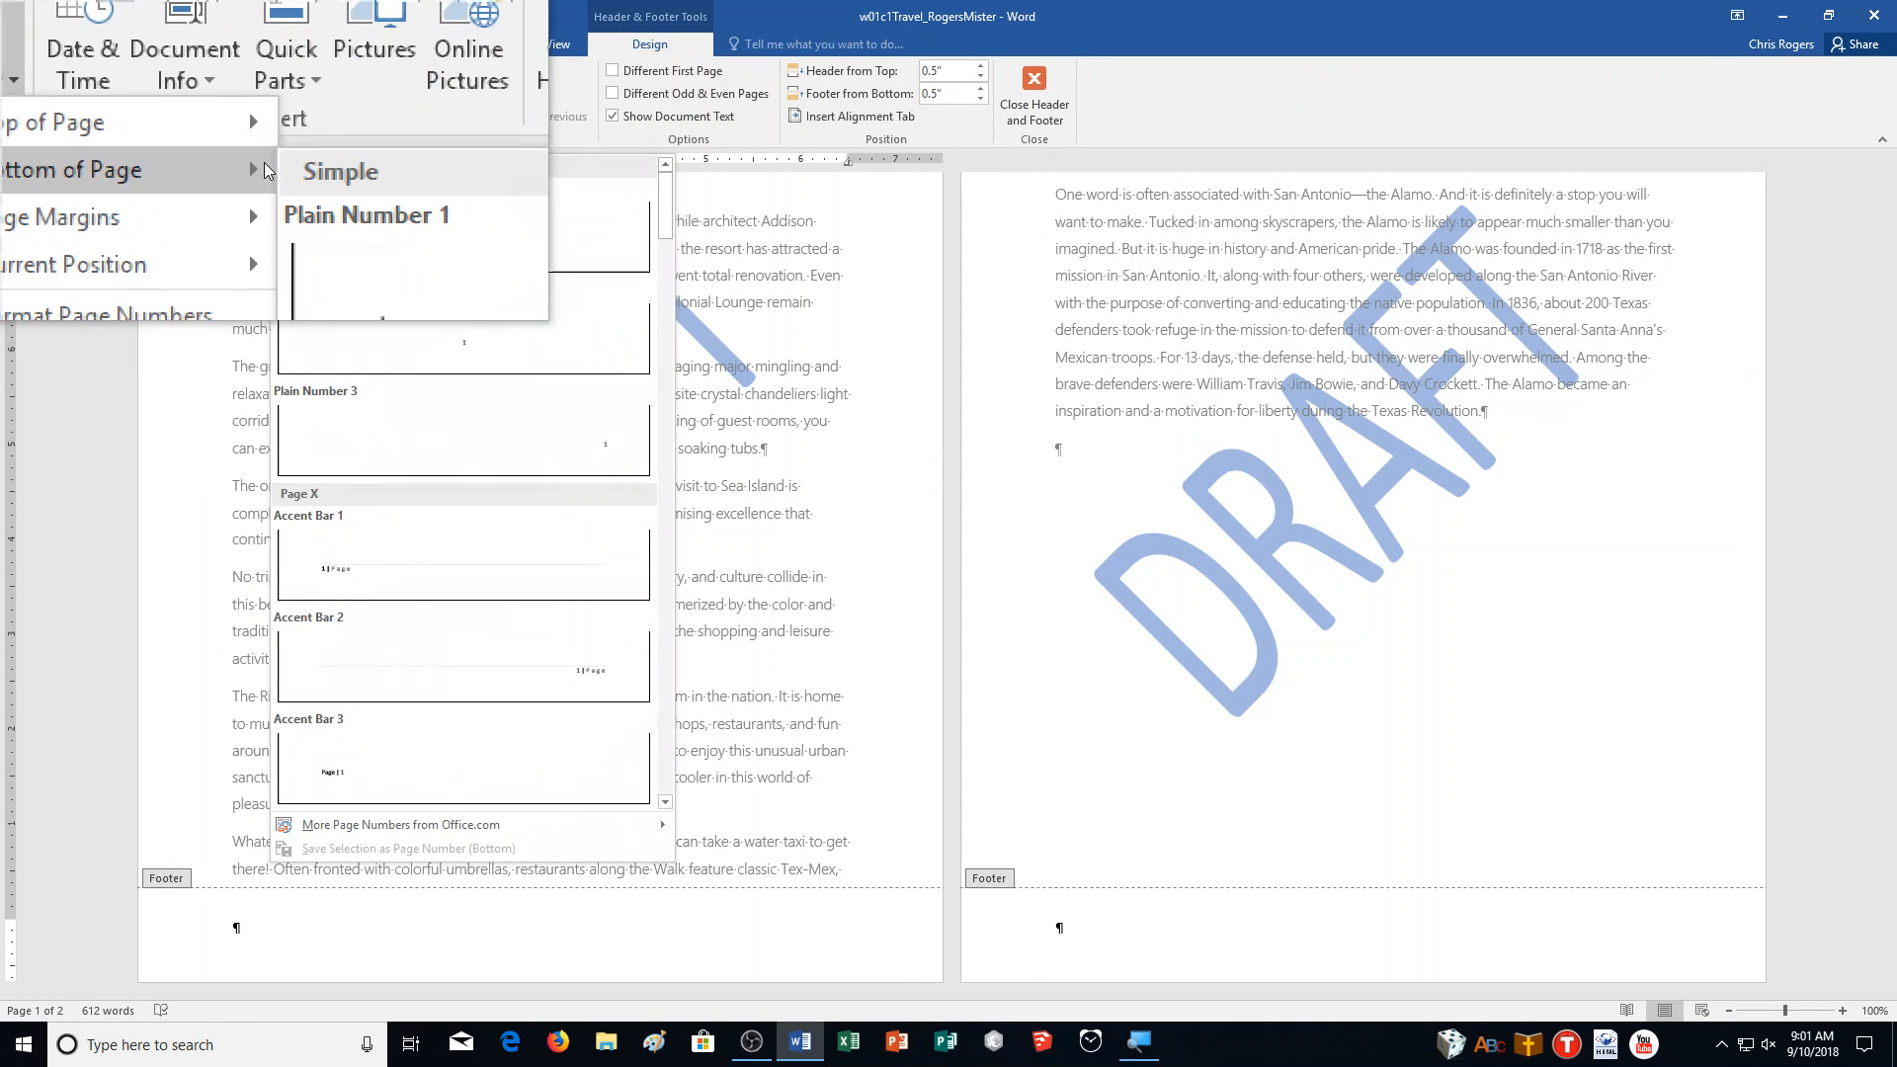
click(472, 354)
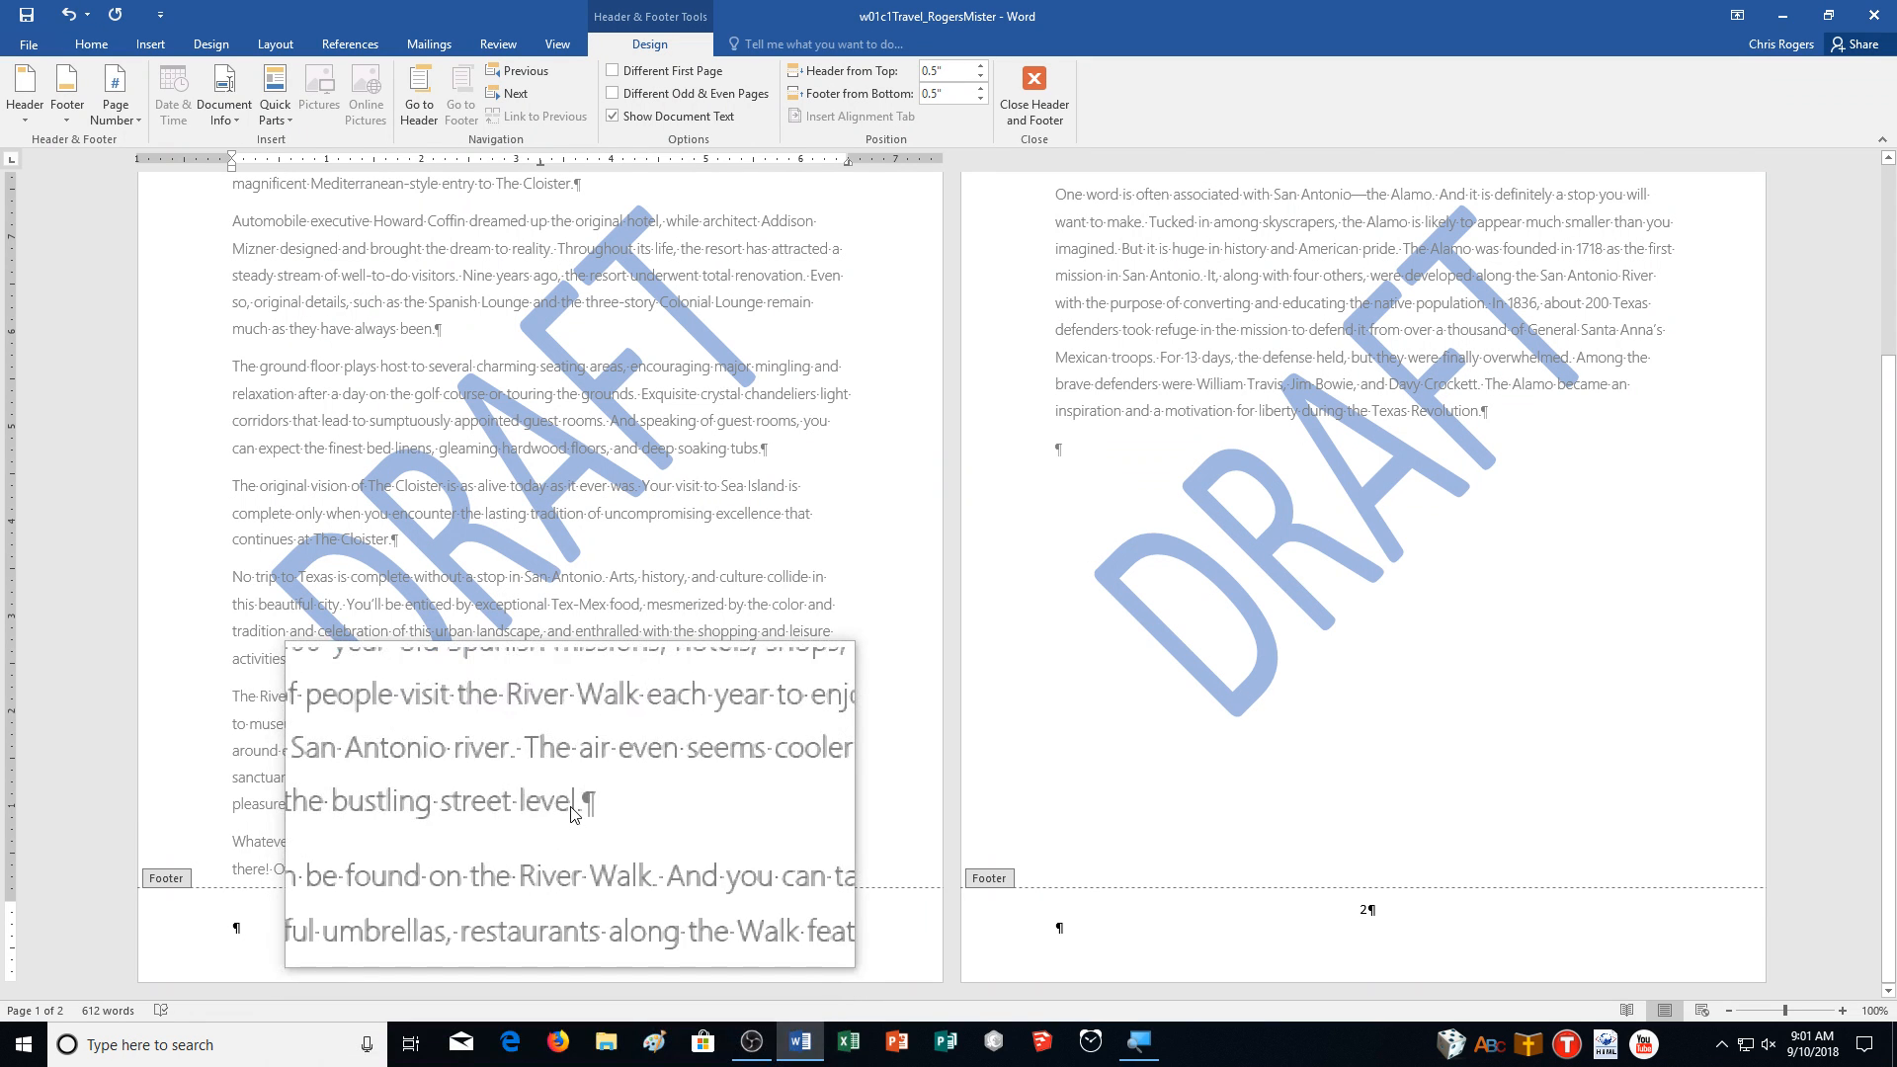
Enter "Southeastern Living" as the first line of the header and start a second line below it.
scroll(571, 812, up, 5)
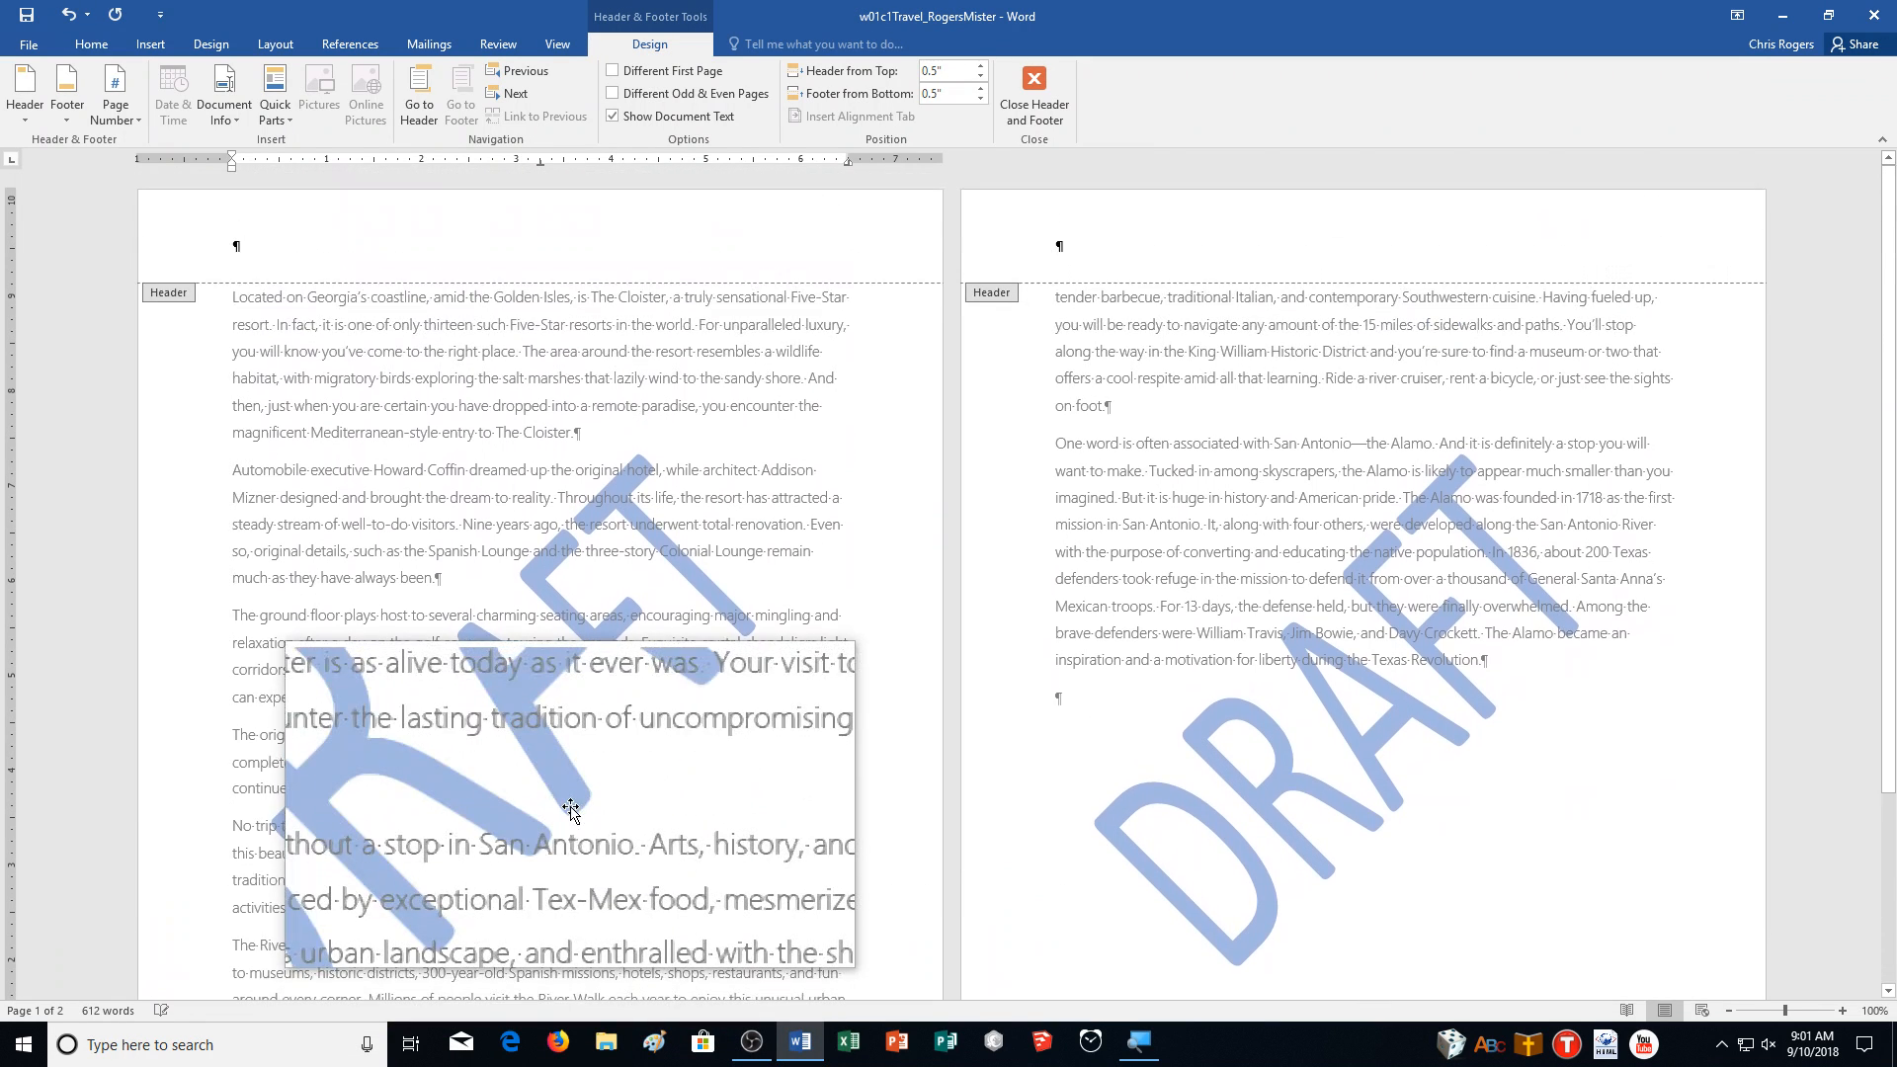
click(487, 254)
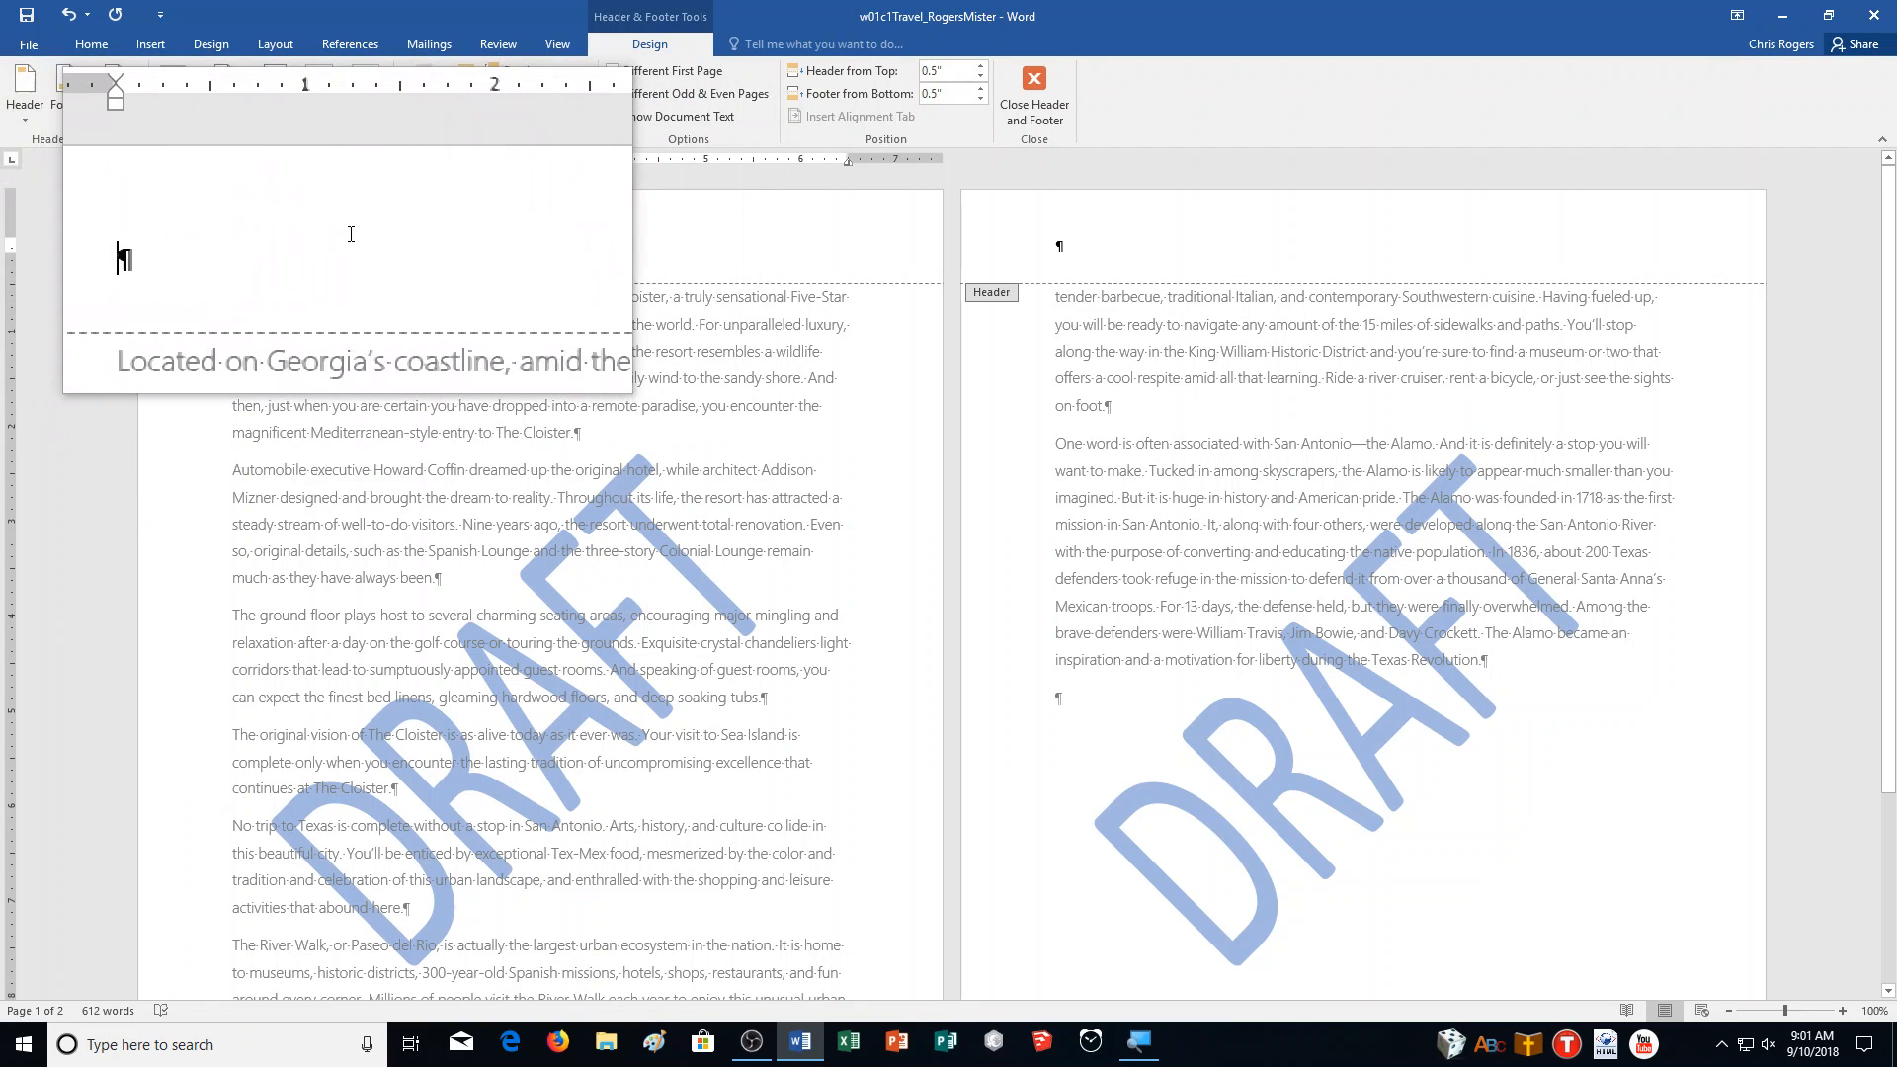
text(Southeast)
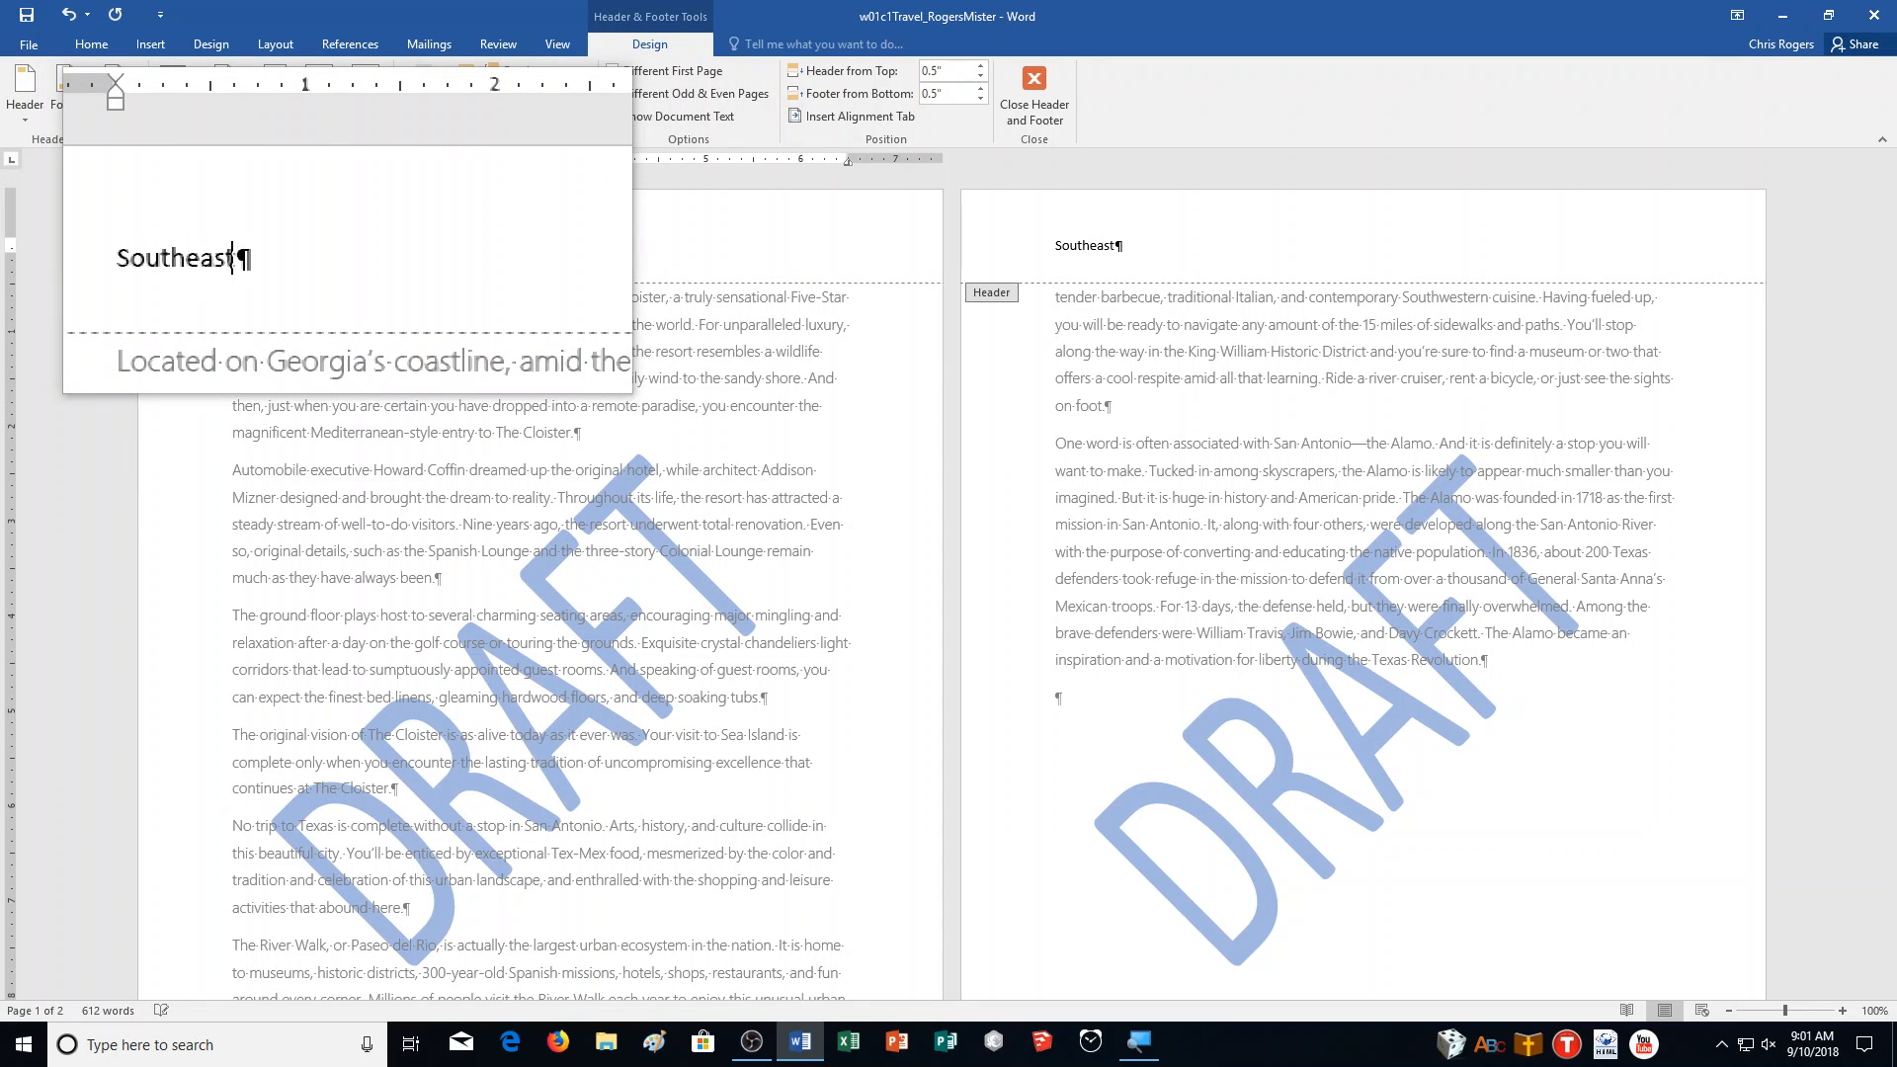
text(ern Living)
key(Return)
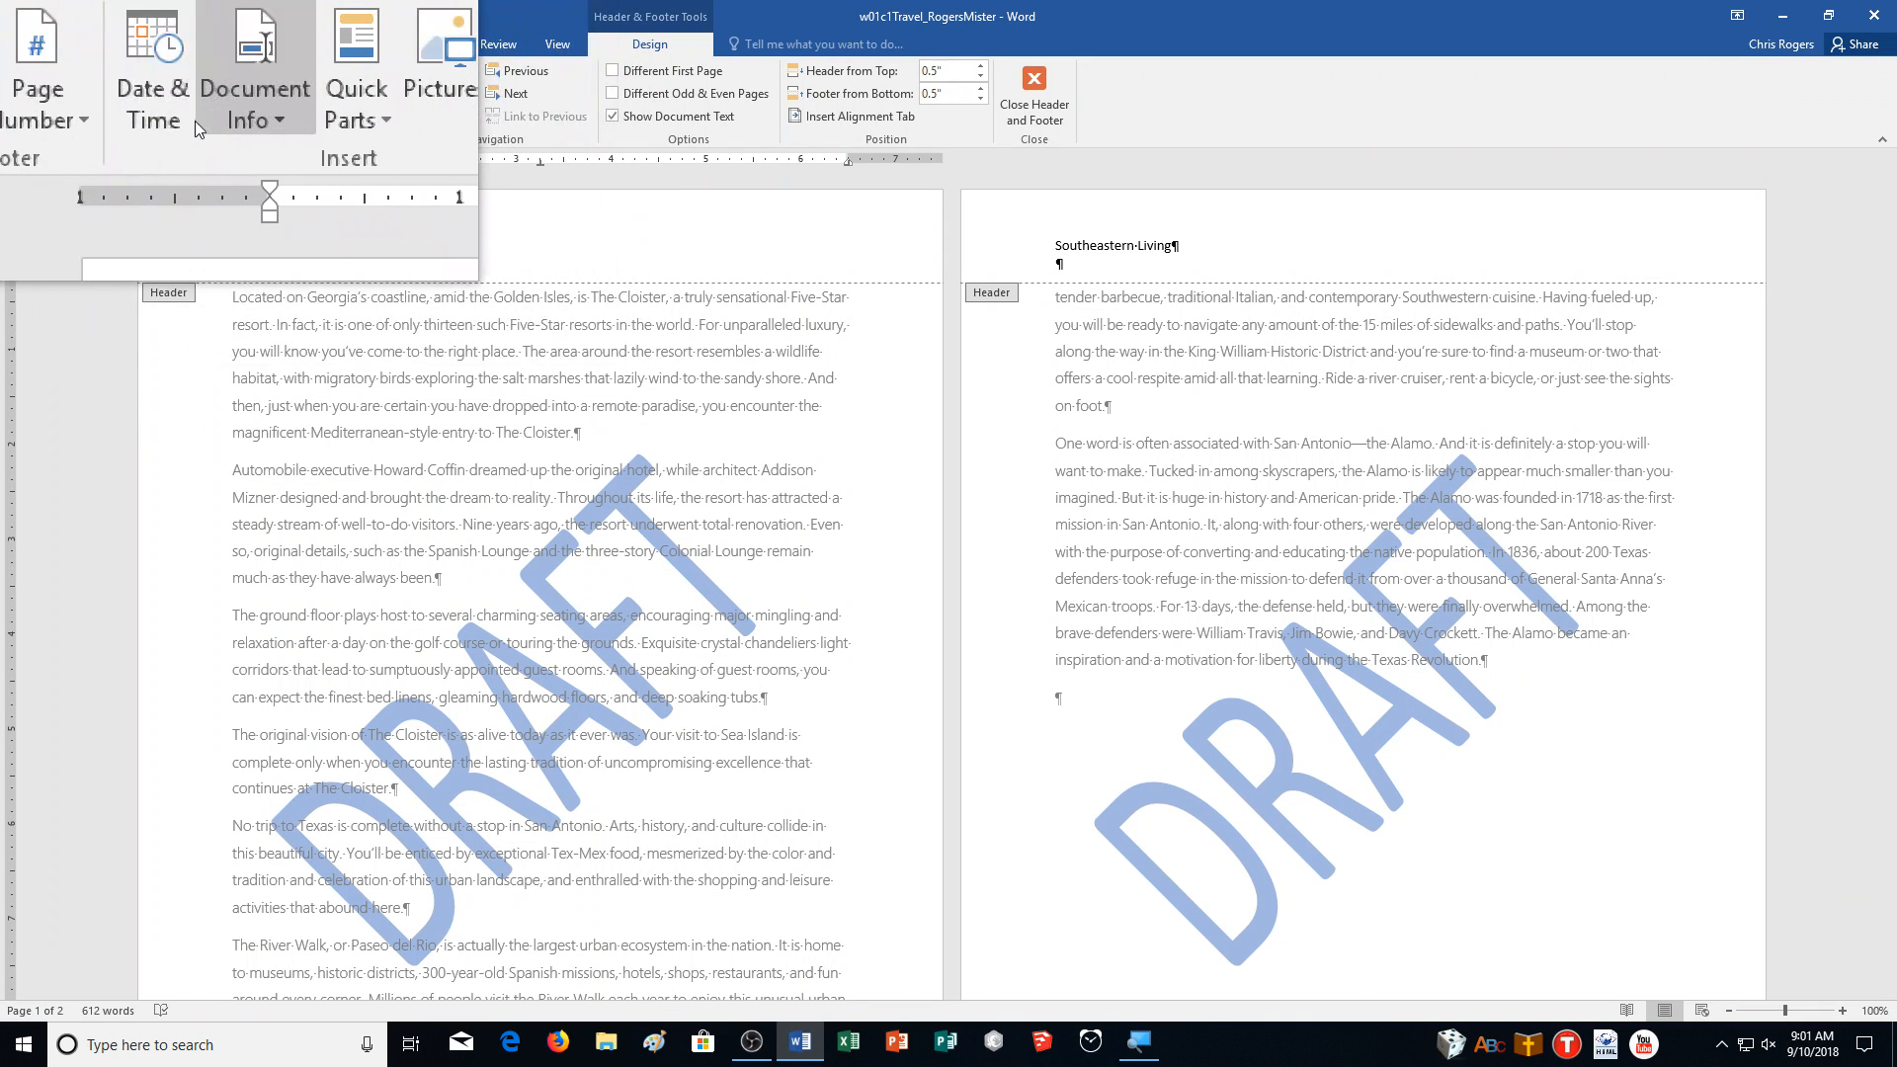
Insert the file name on the header's second line, add a © symbol before "Southeastern Living", and return to the body text.
click(200, 113)
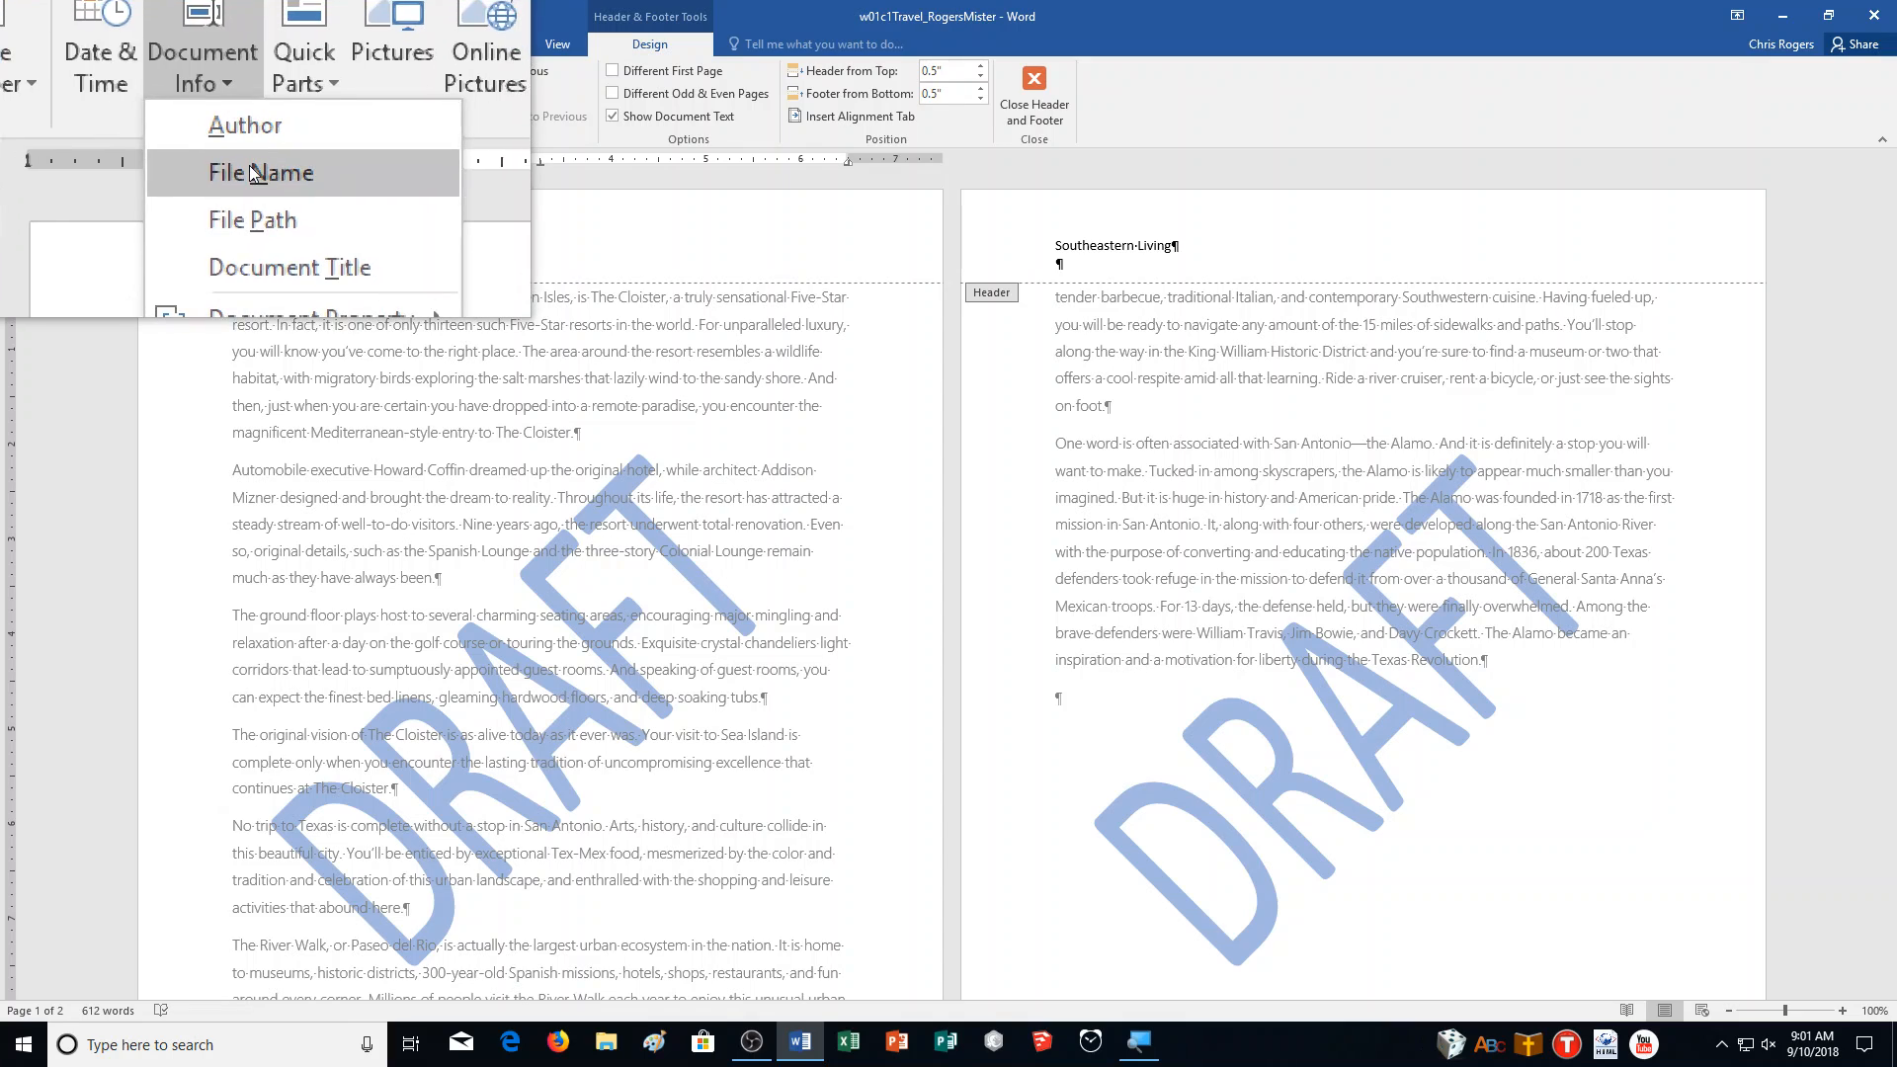
click(252, 173)
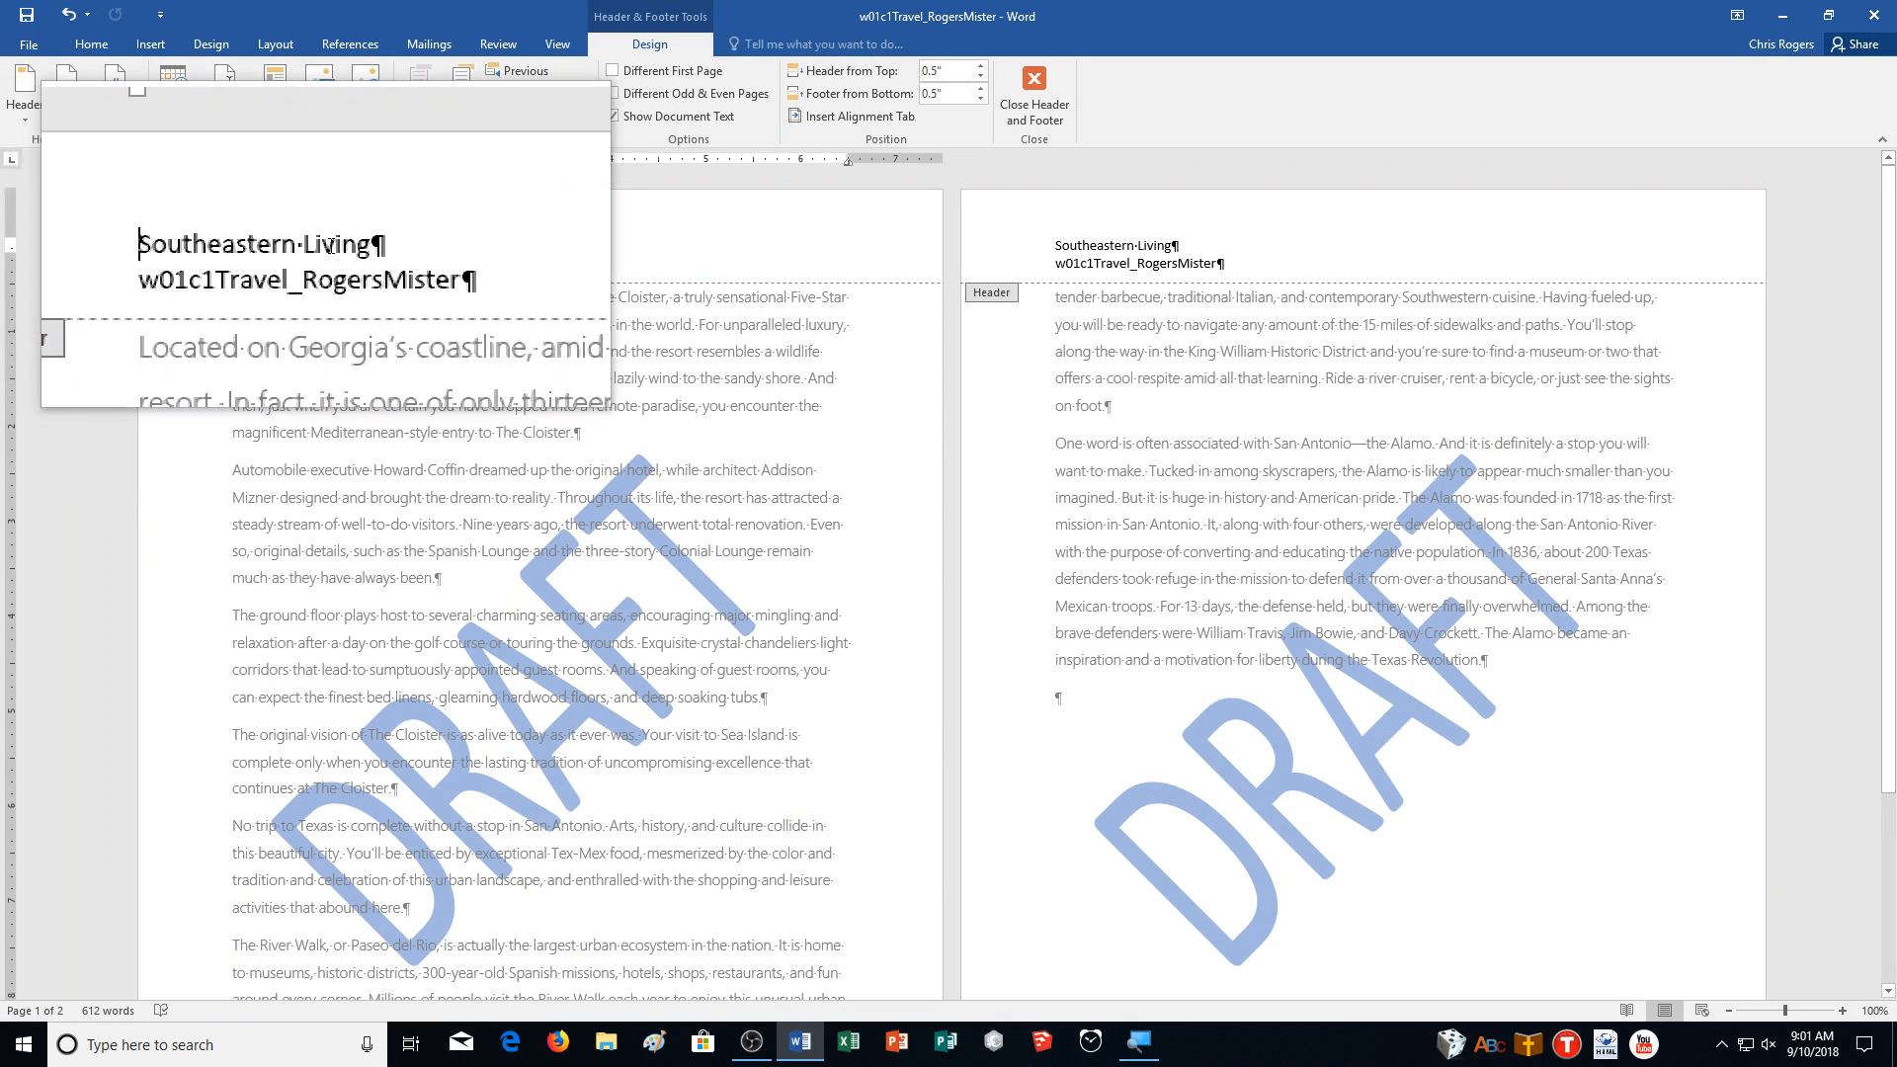
text((c))
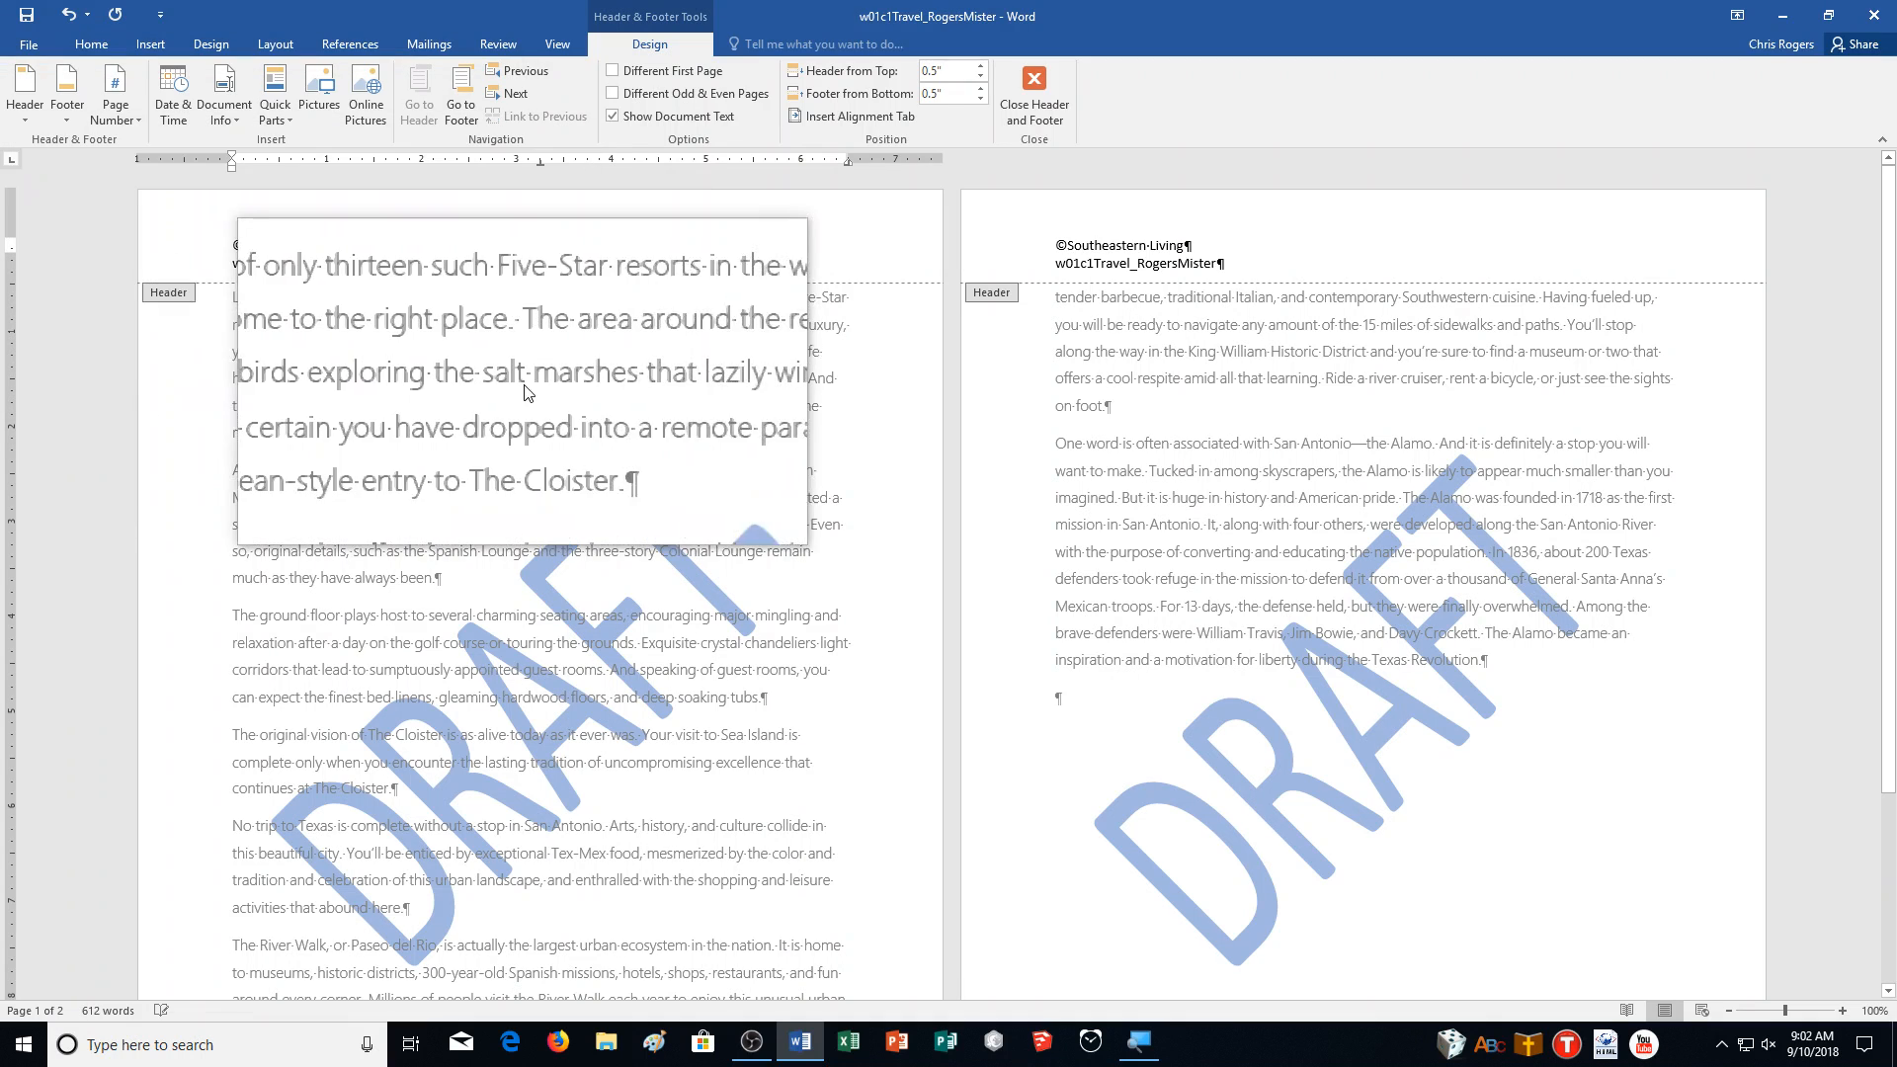
double_click(365, 397)
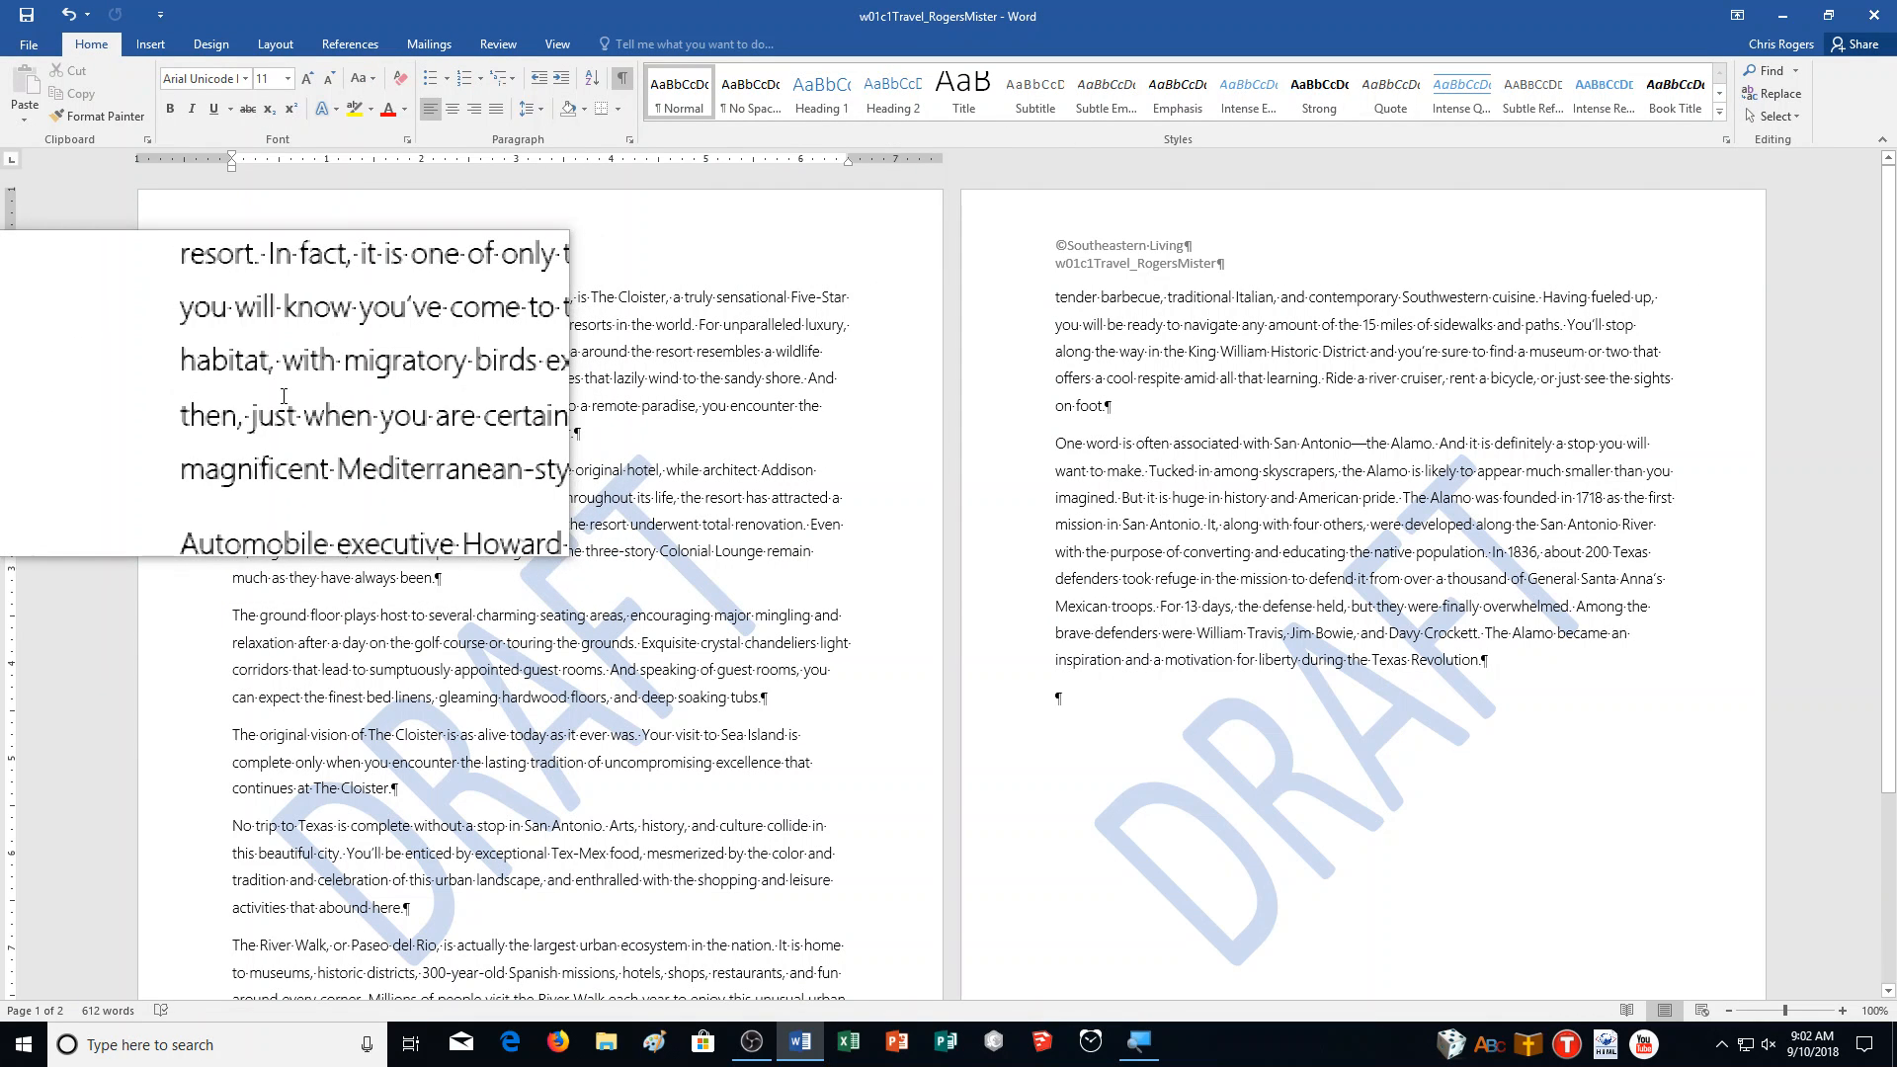
Search the document for hyphens and look through the highlighted matches on both pages.
key(ctrl+f)
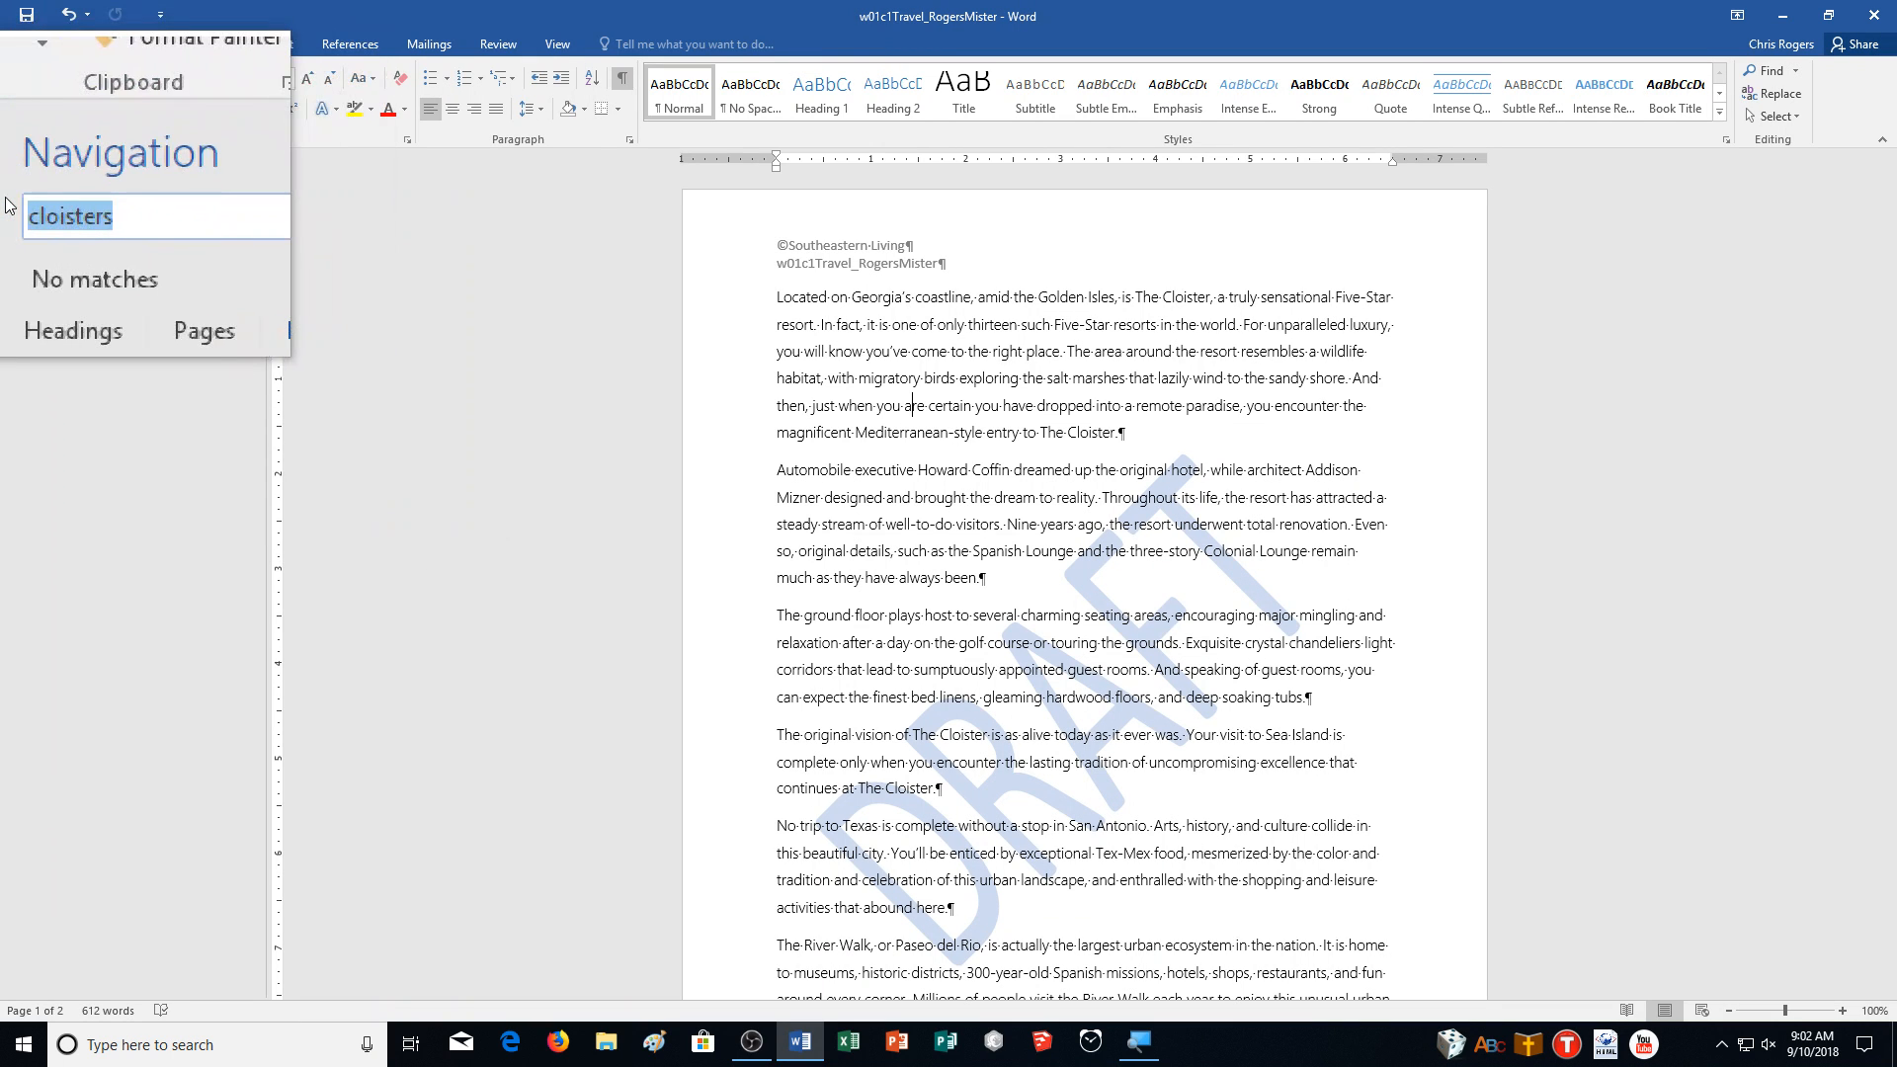
key(BackSpace)
text(-)
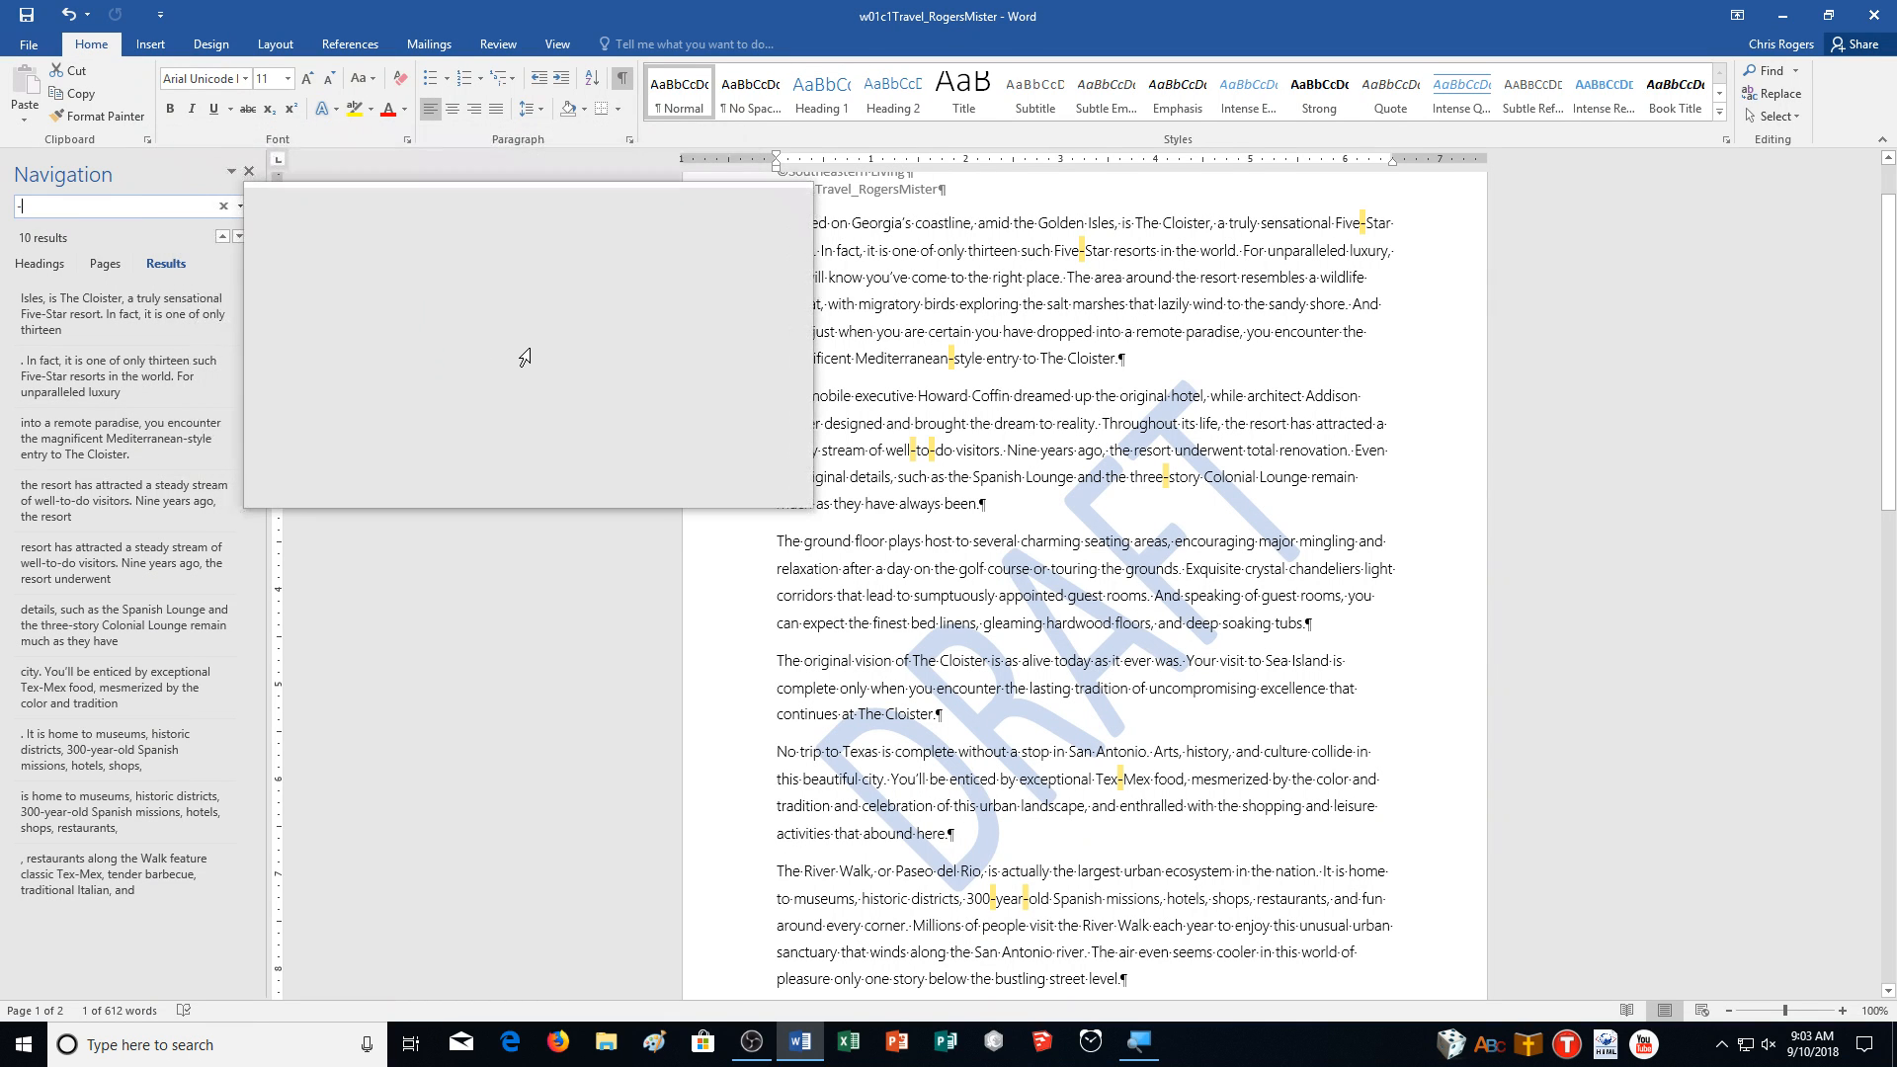
scroll(525, 357, down, 5)
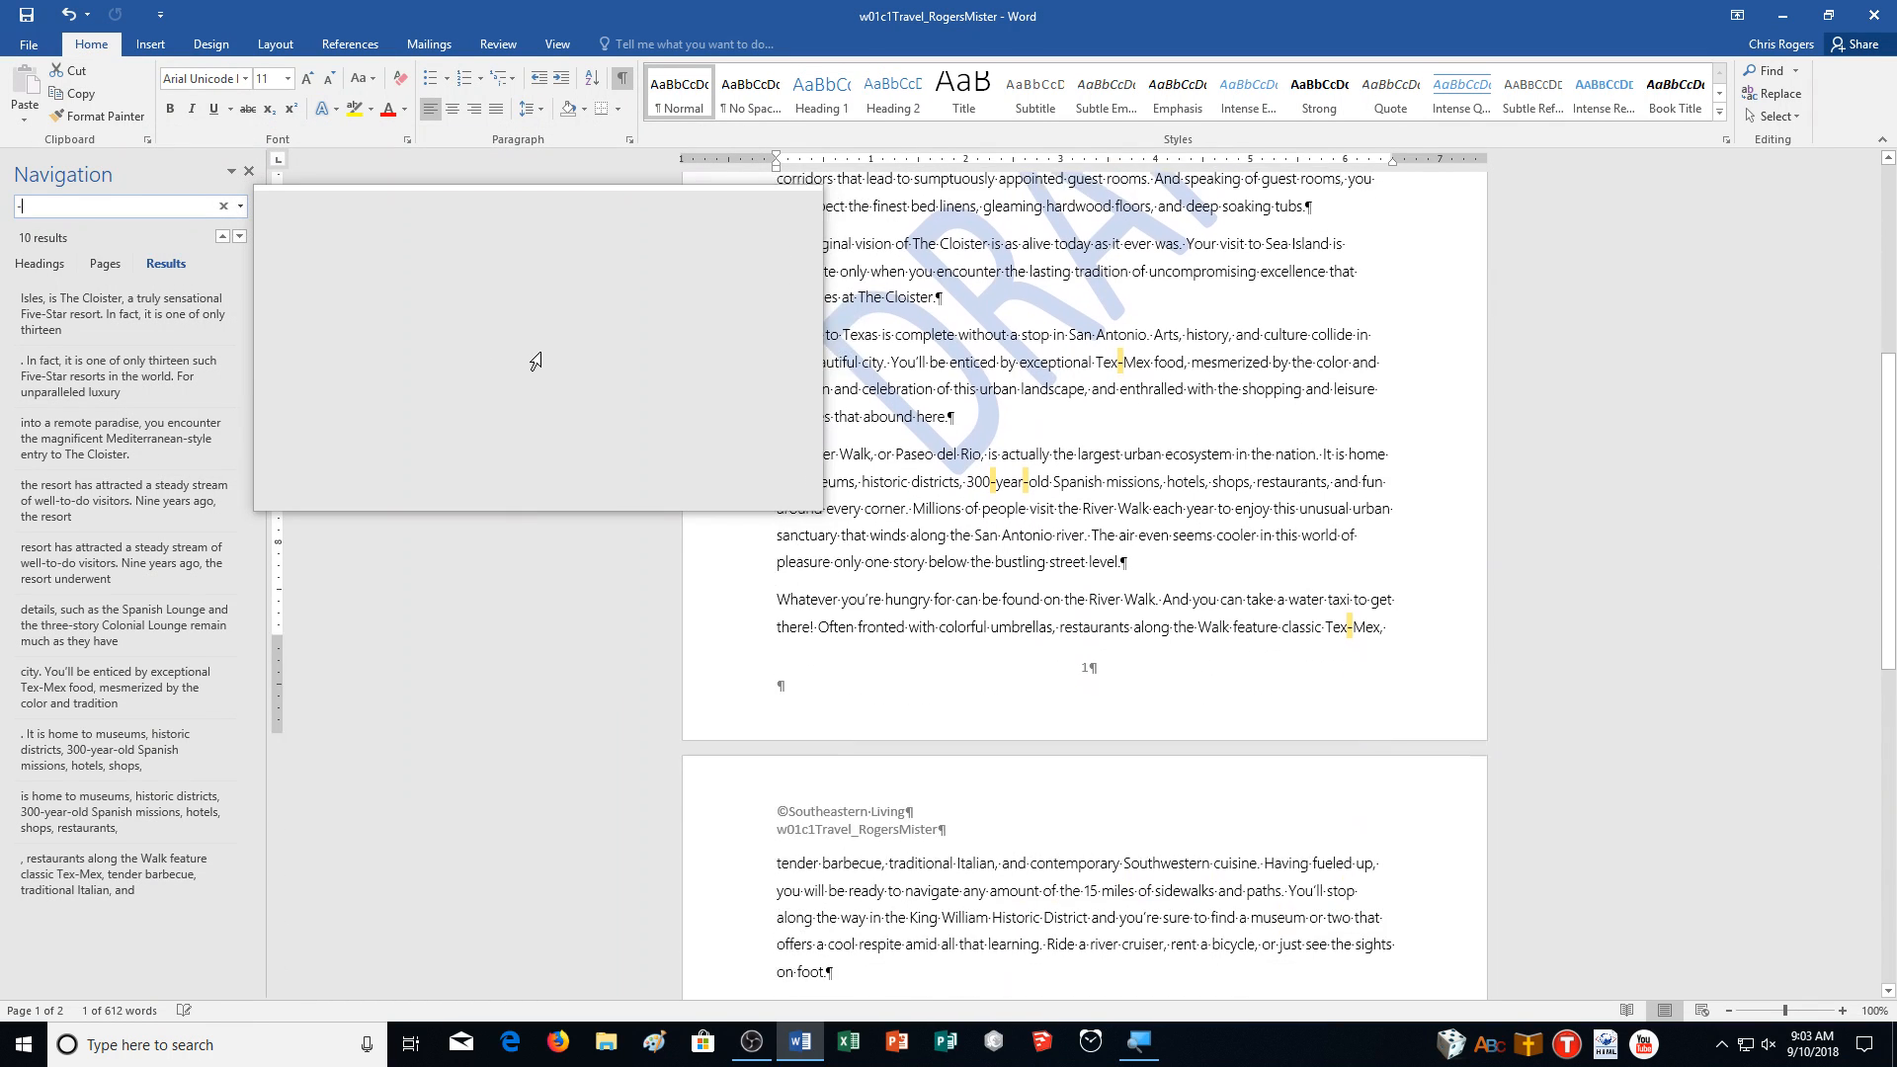
scroll(535, 362, down, 7)
scroll(542, 358, up, 4)
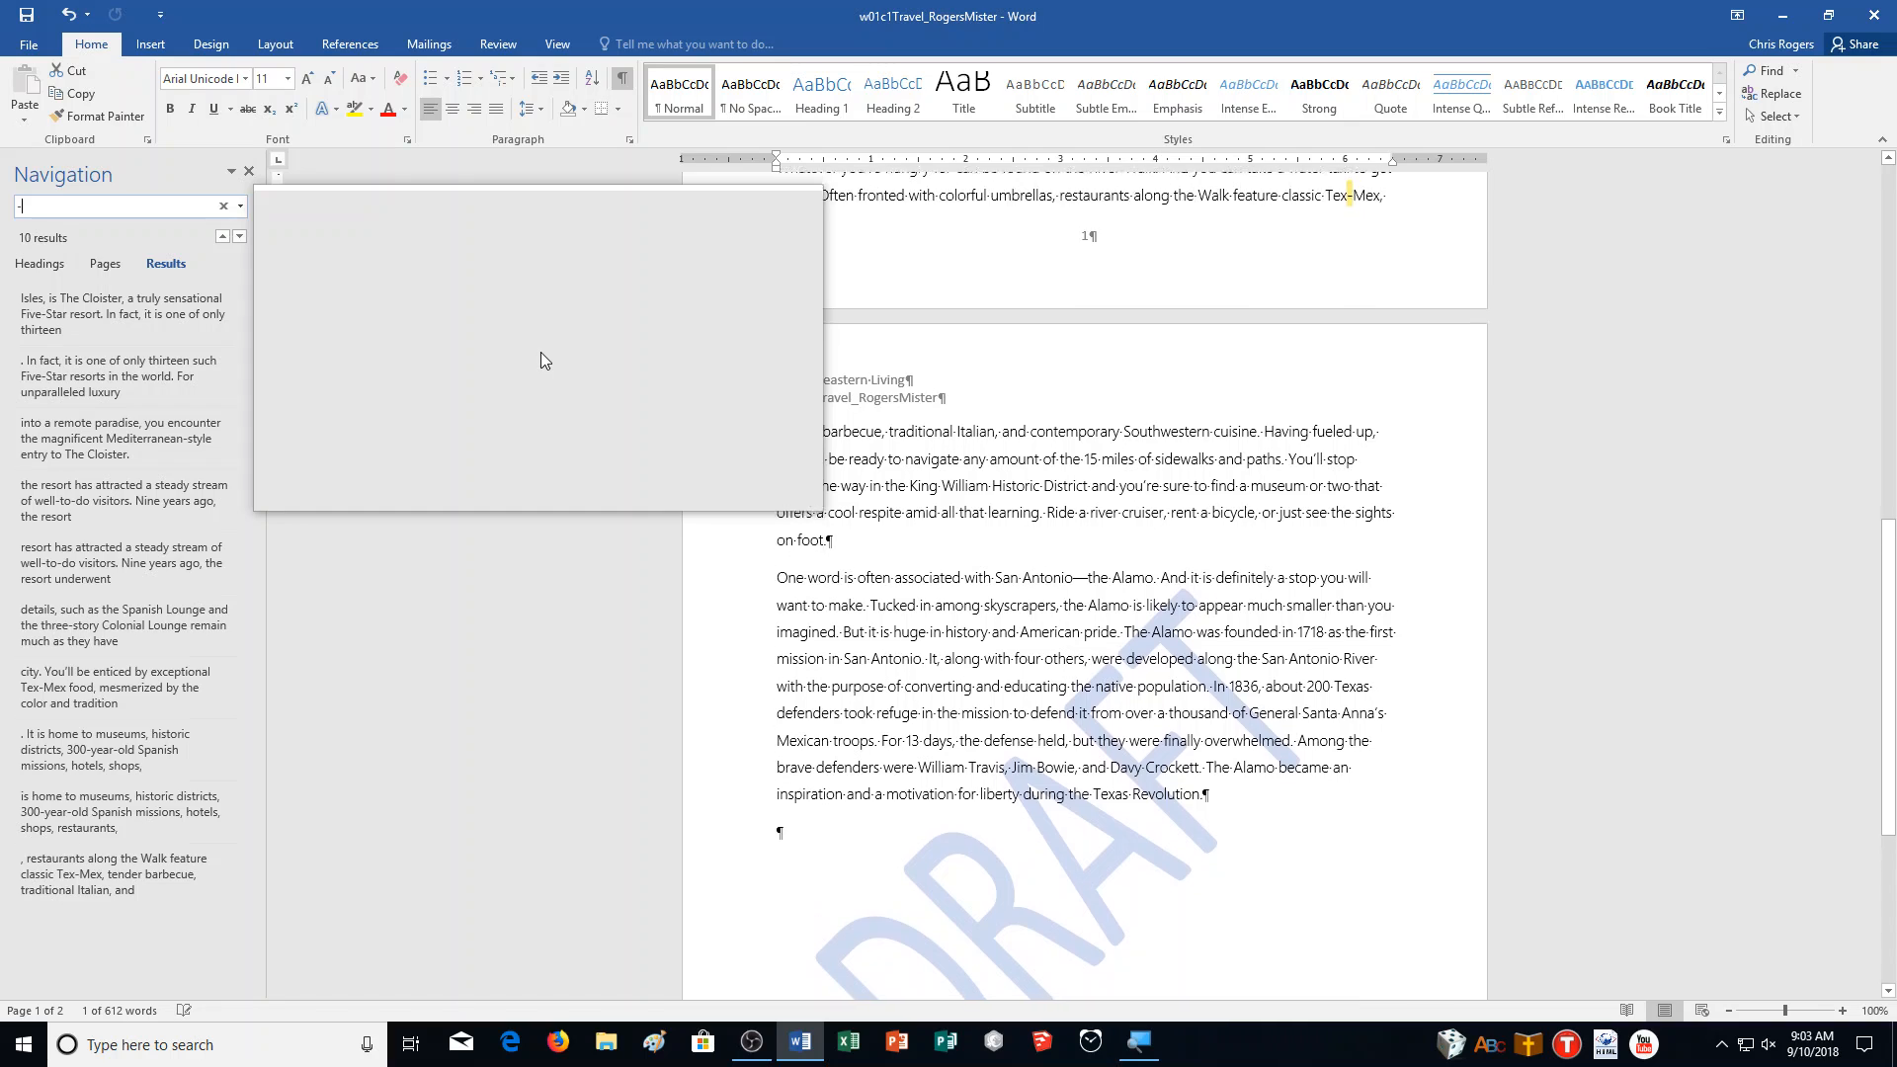
Replace the hyphens in both occurrences of "Five-Star" in the first paragraph with nonbreaking spaces.
scroll(542, 359, up, 8)
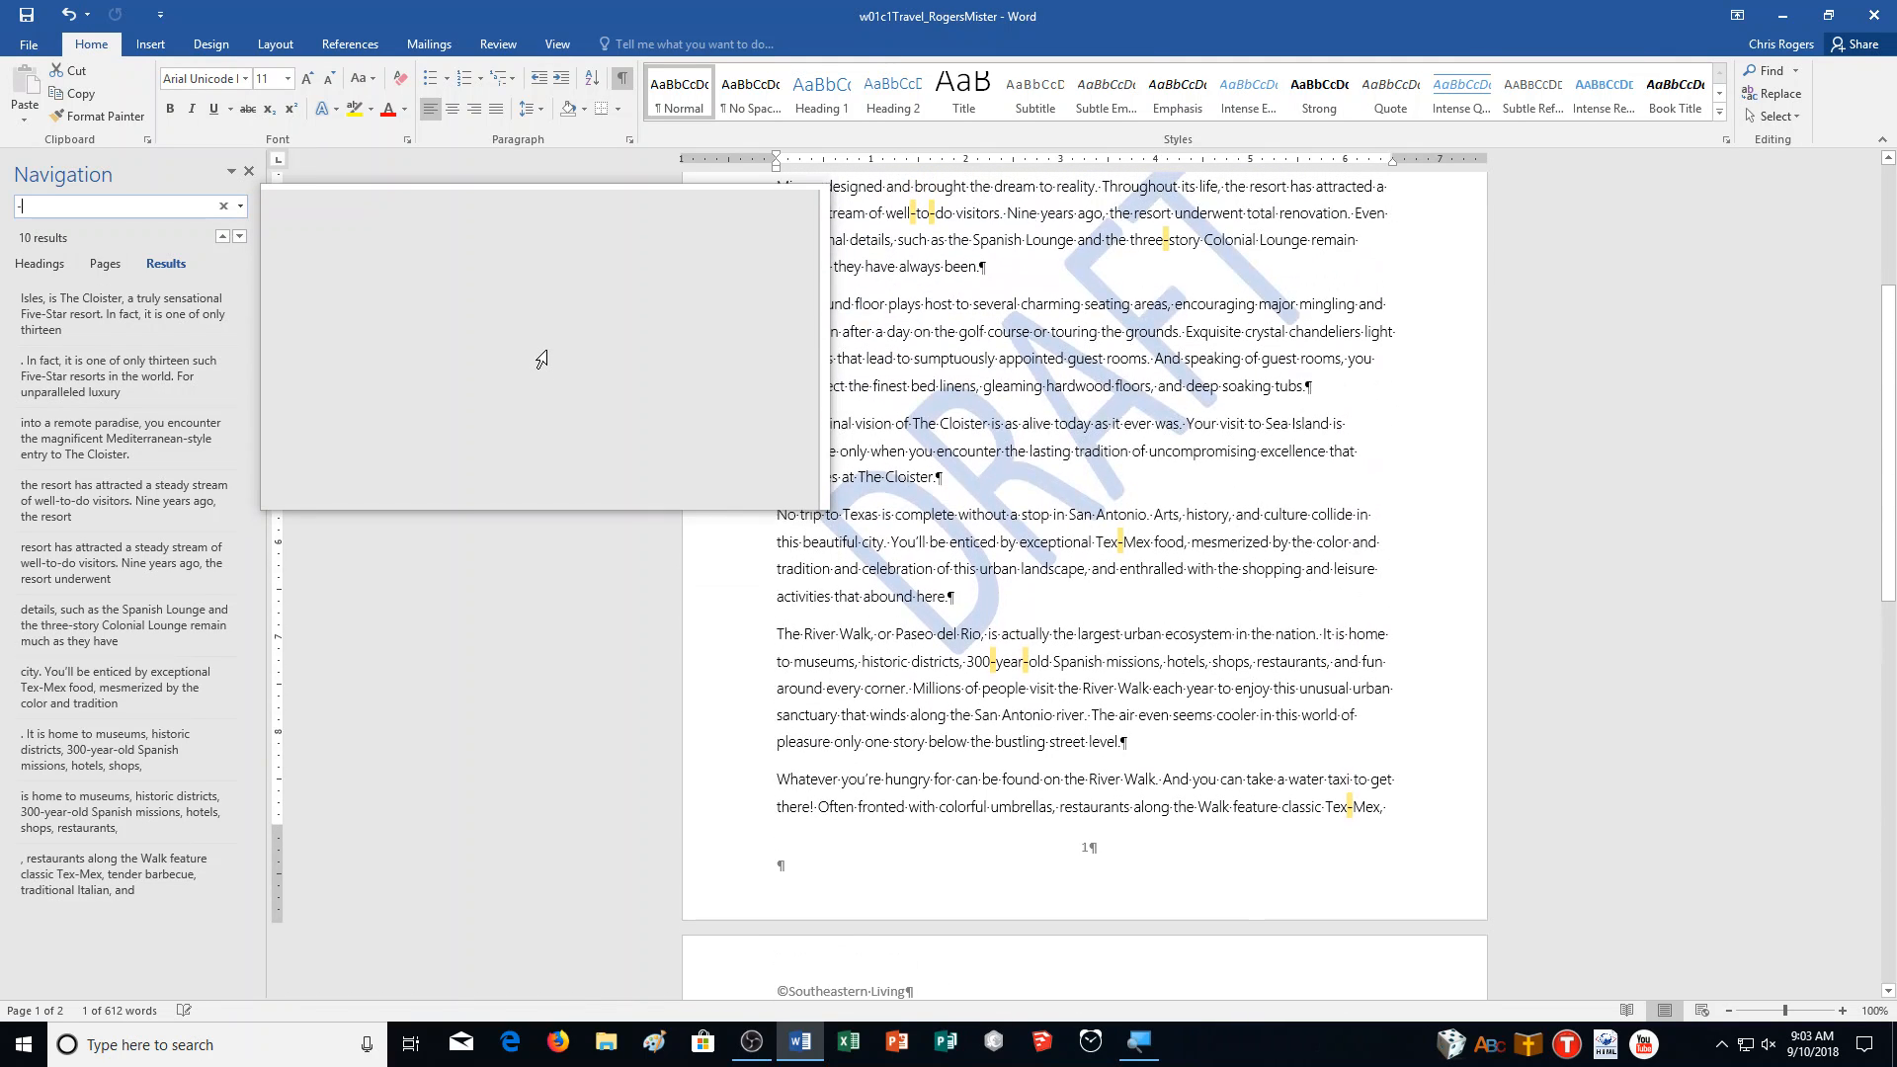
scroll(545, 349, up, 1)
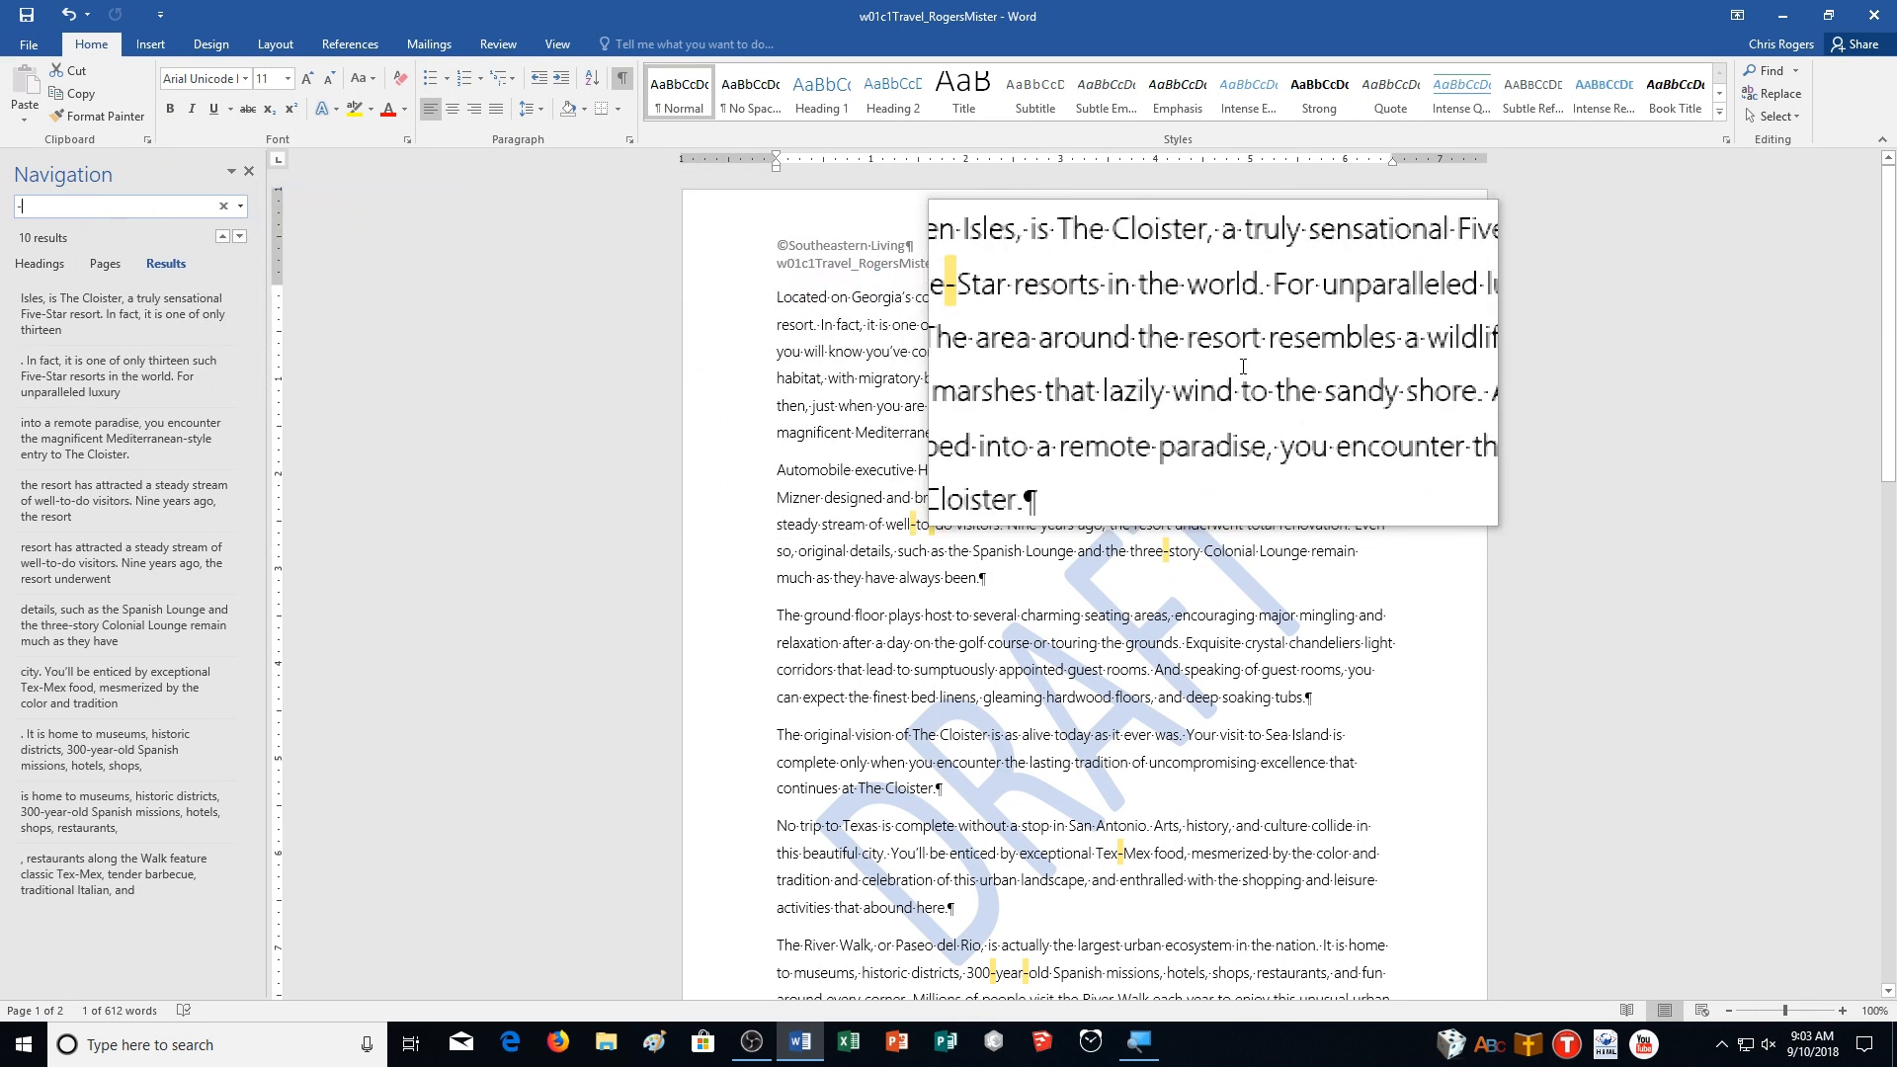
click(1371, 296)
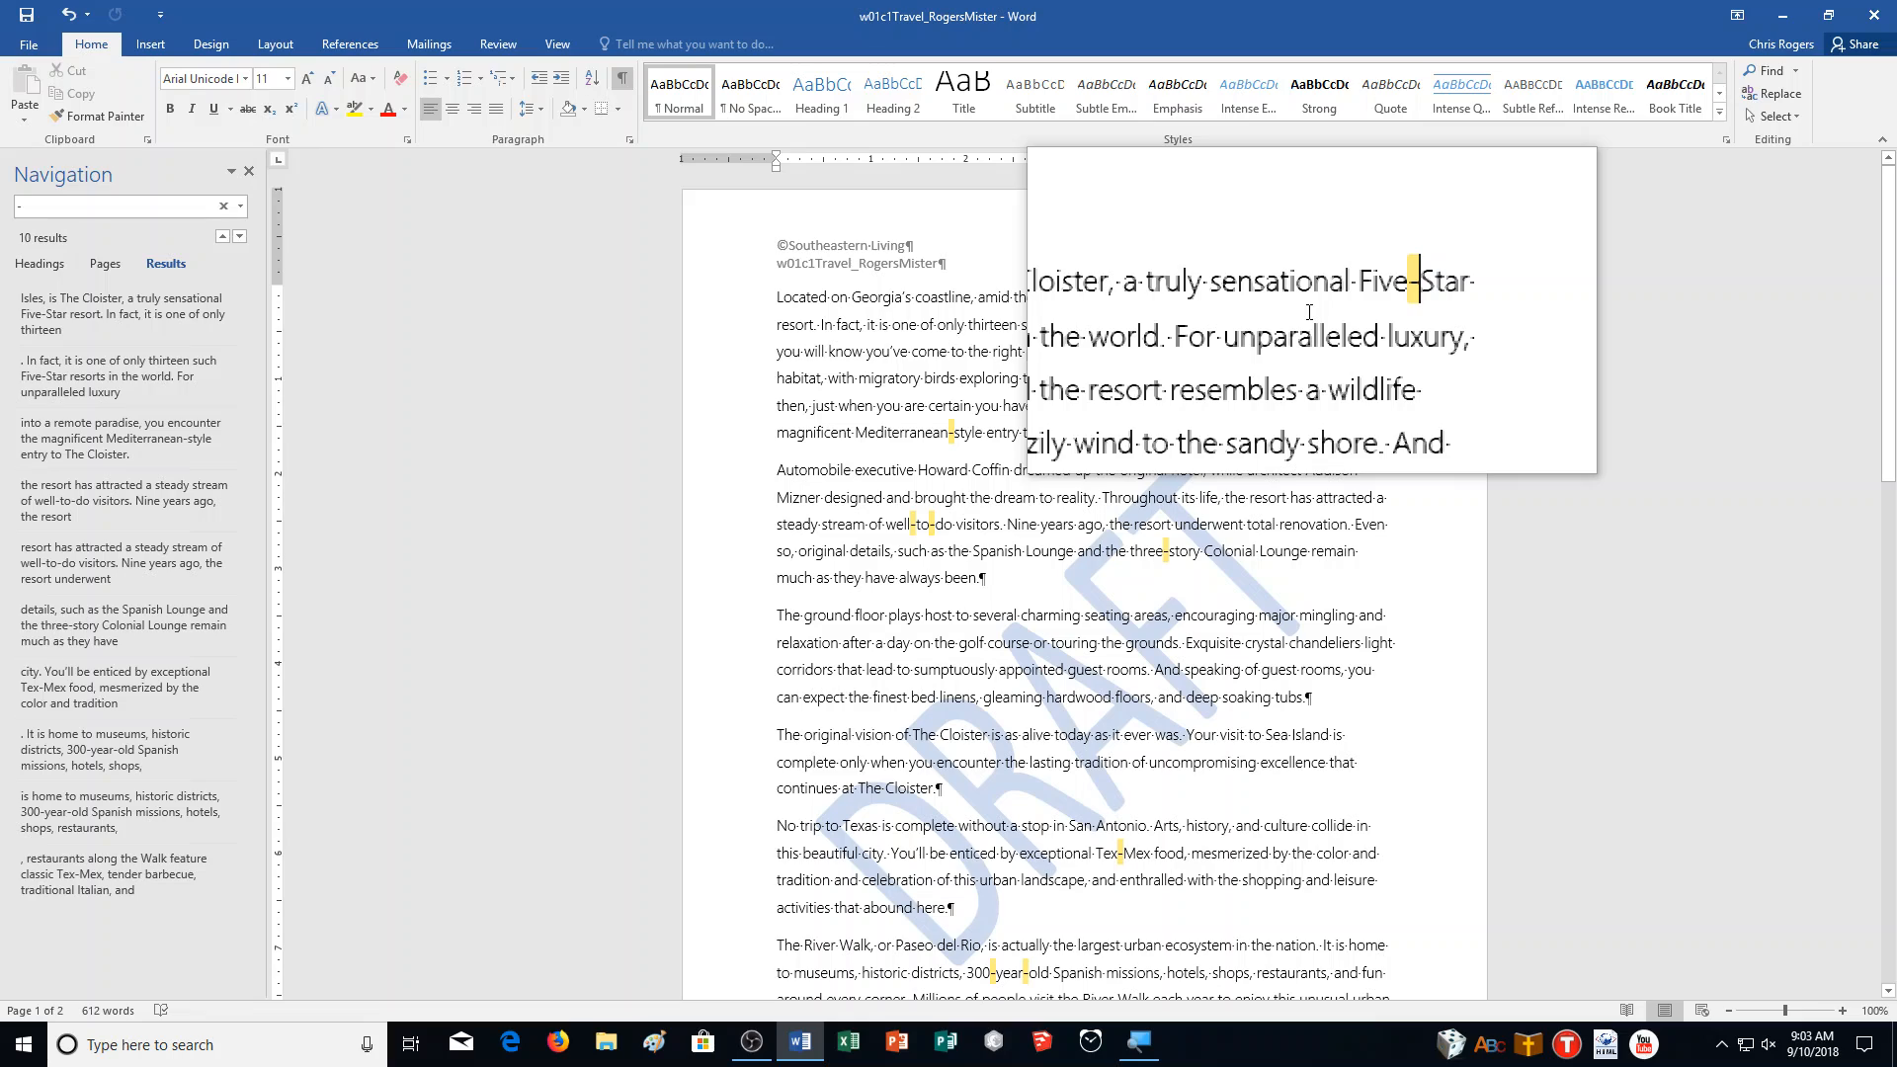
key(BackSpace)
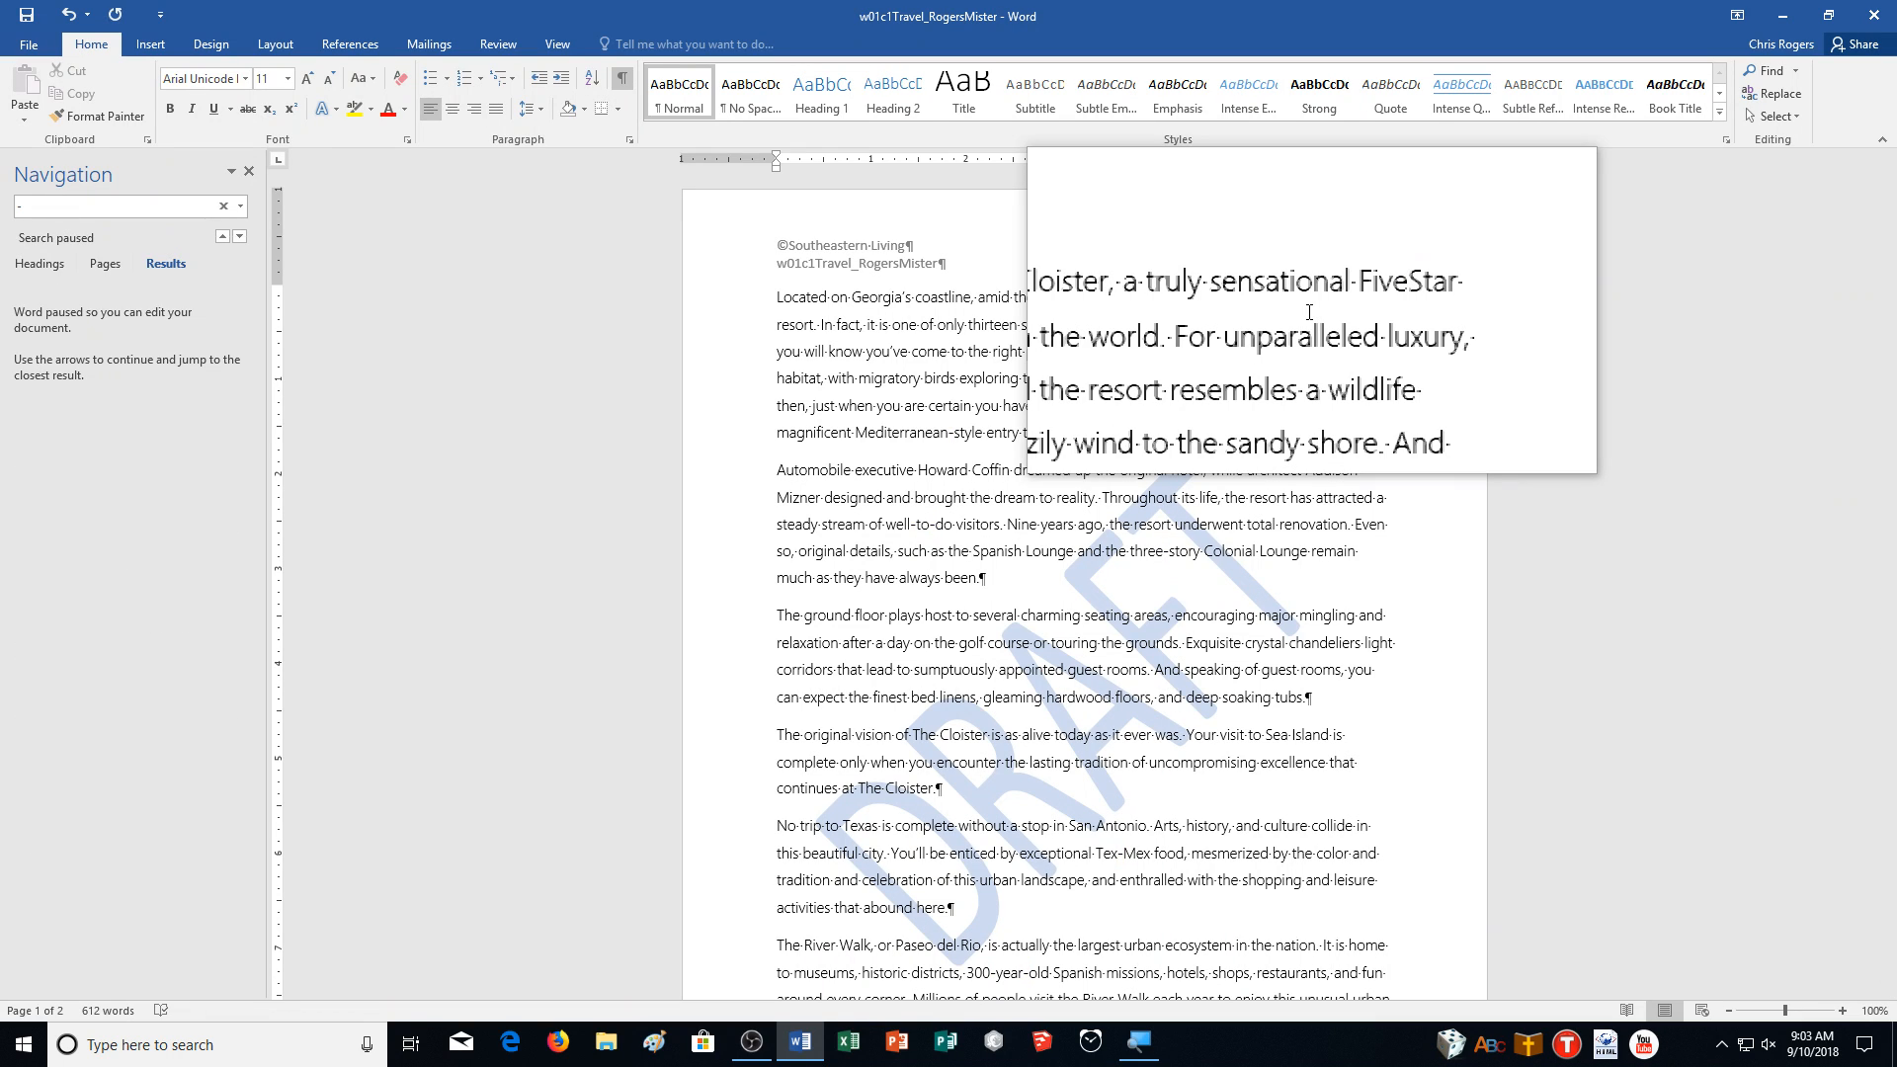
key(ctrl+shift+space)
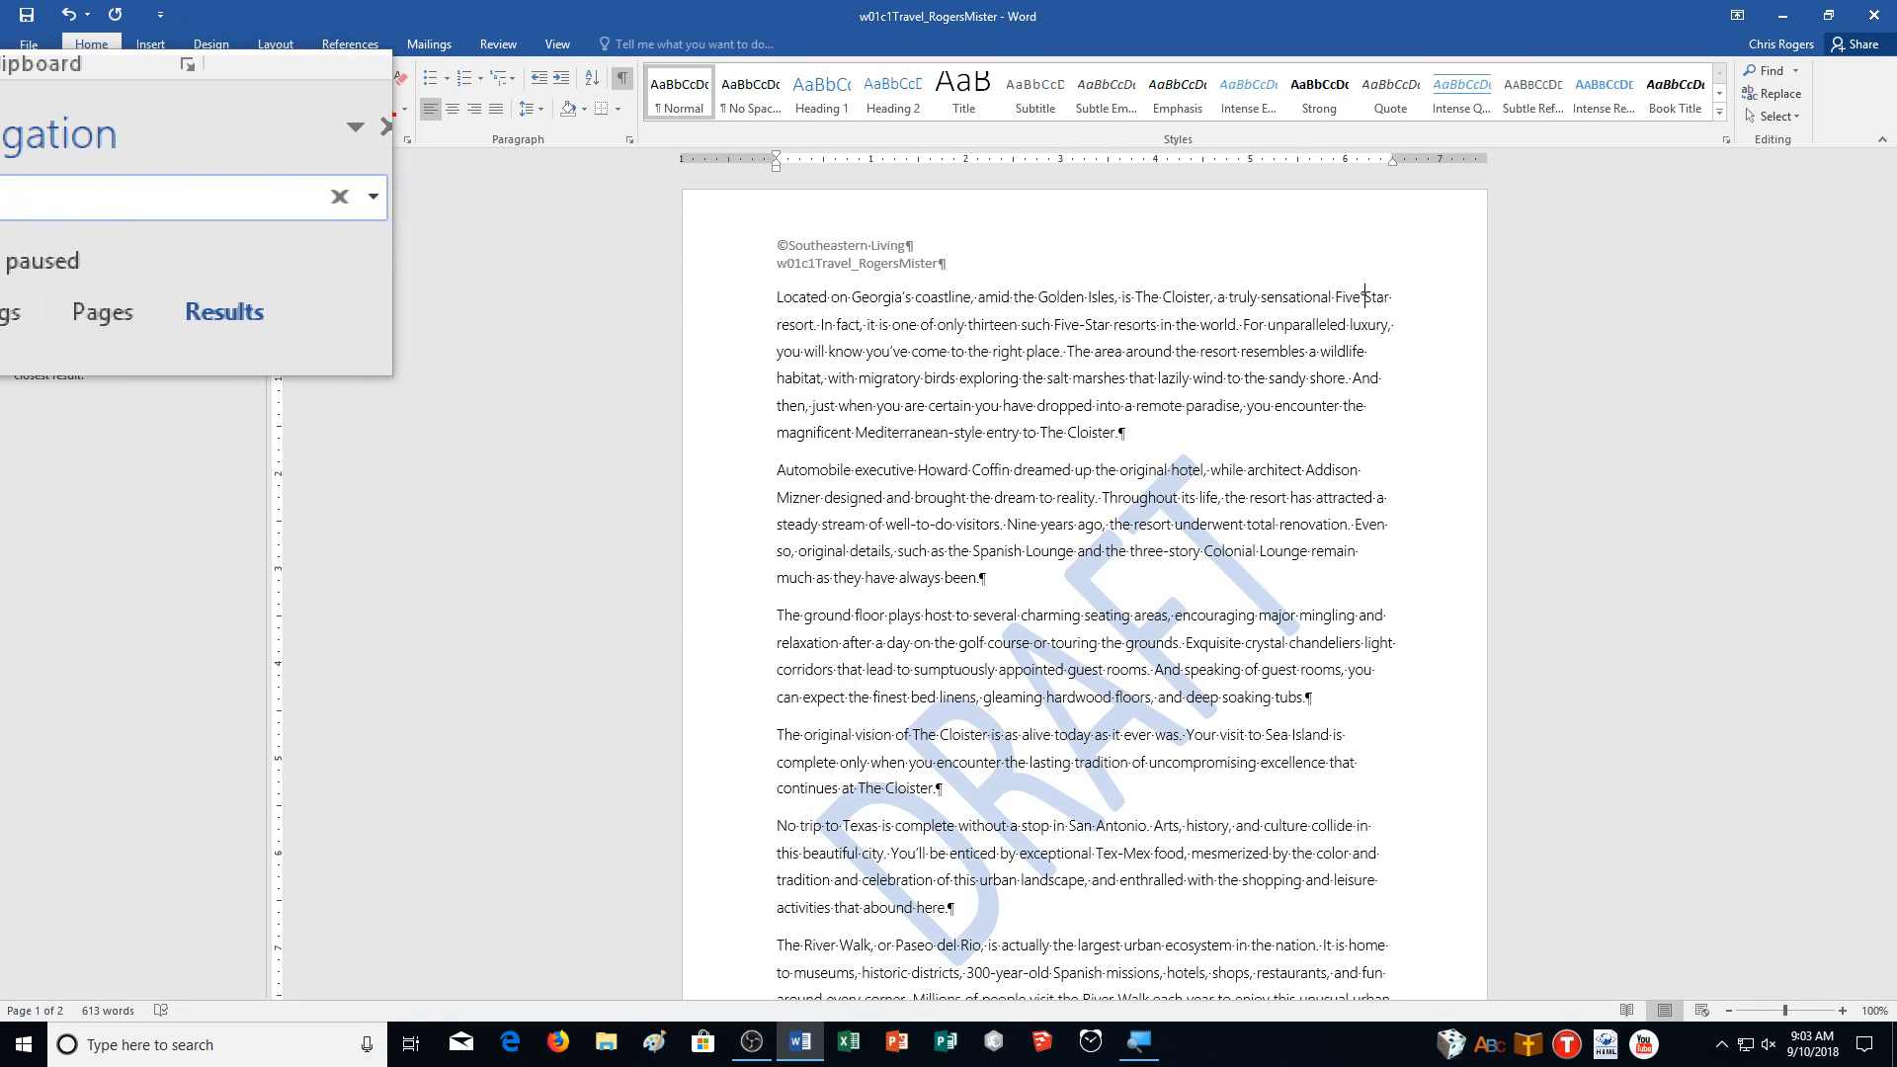
click(109, 208)
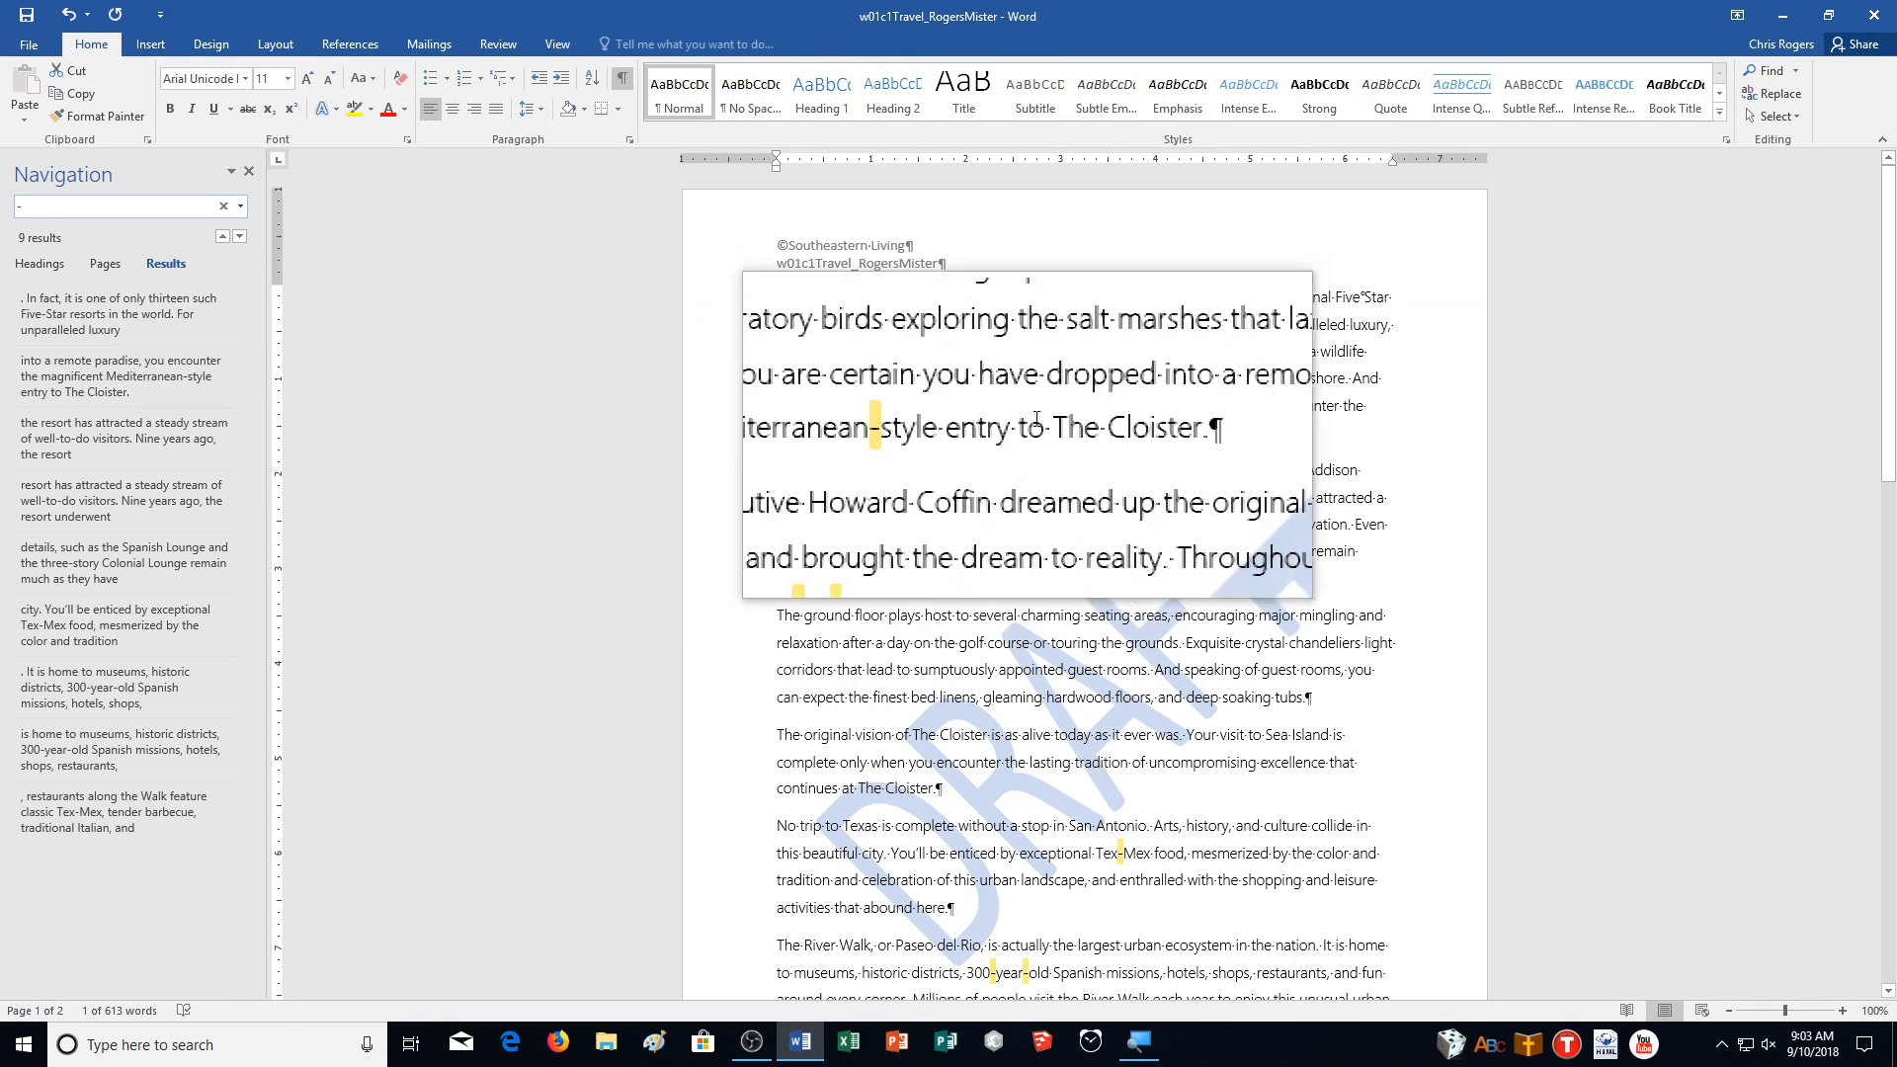
click(1085, 324)
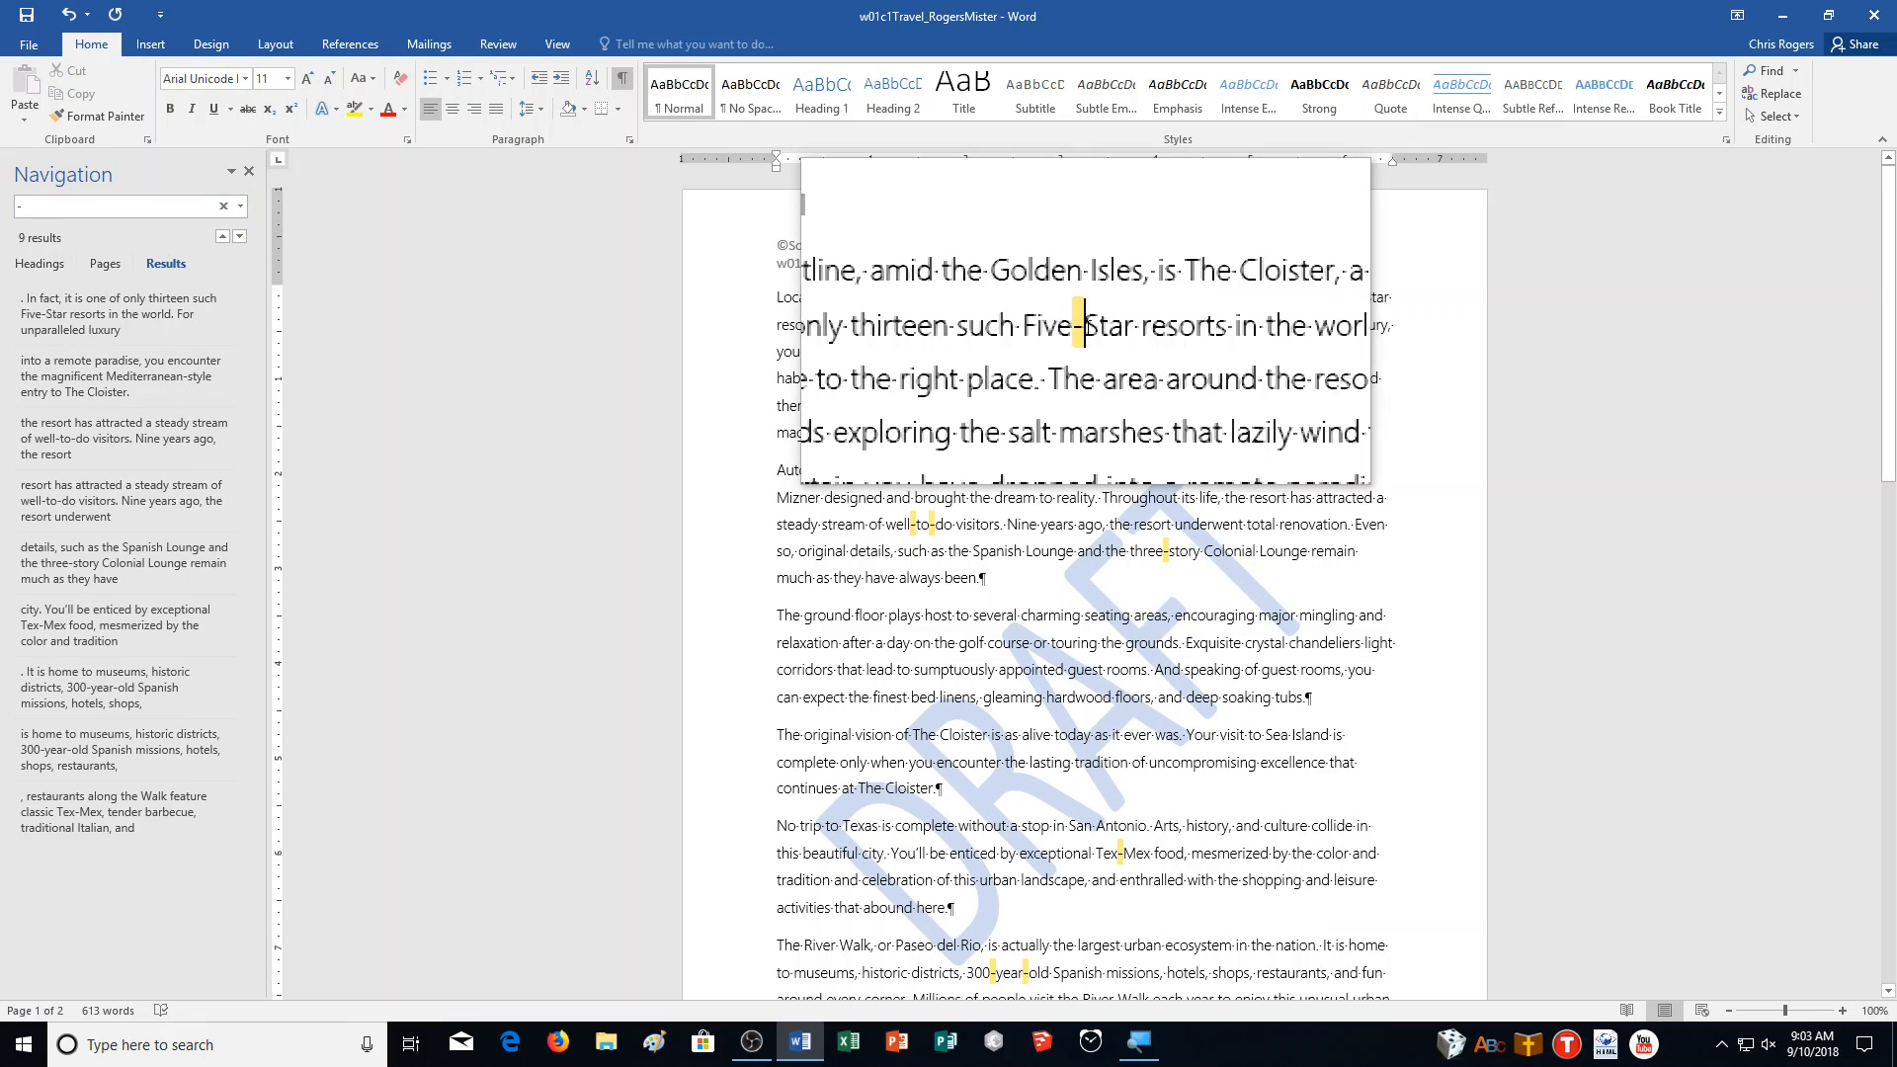
key(BackSpace)
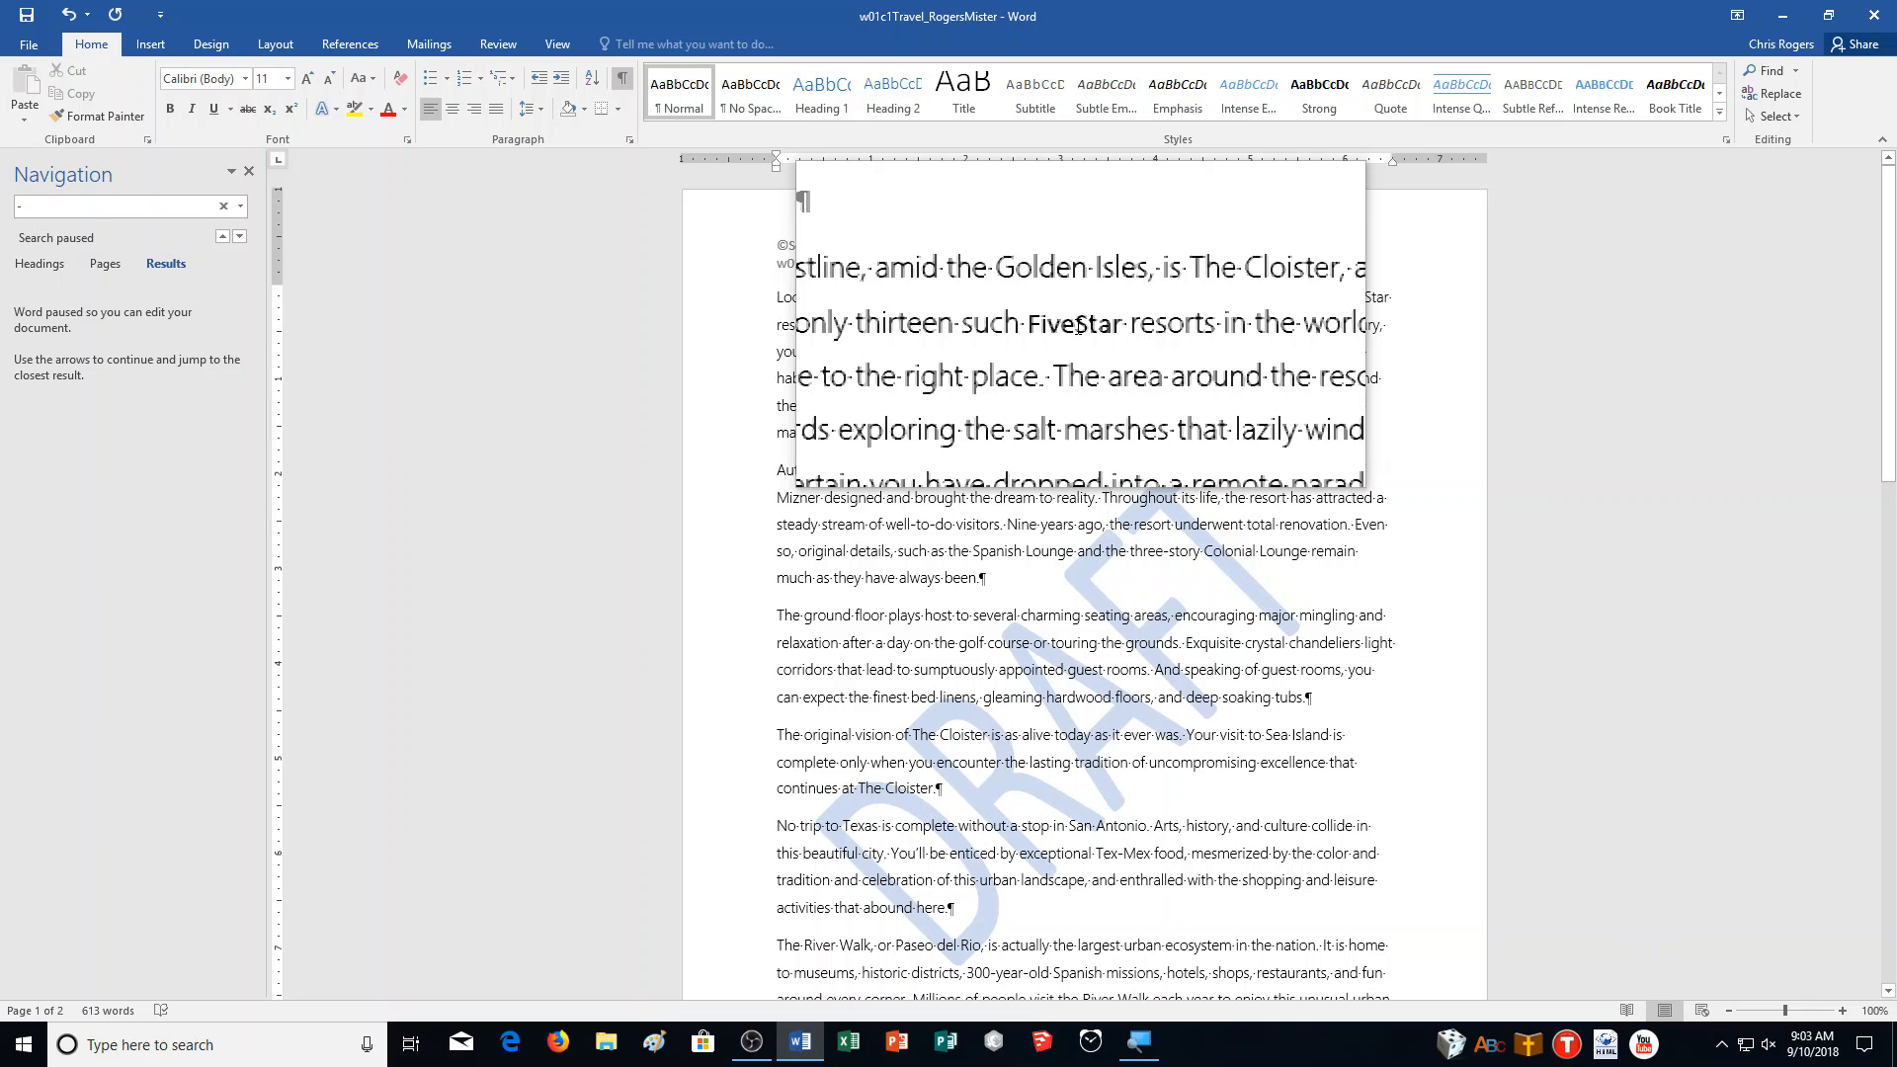
key(ctrl+z)
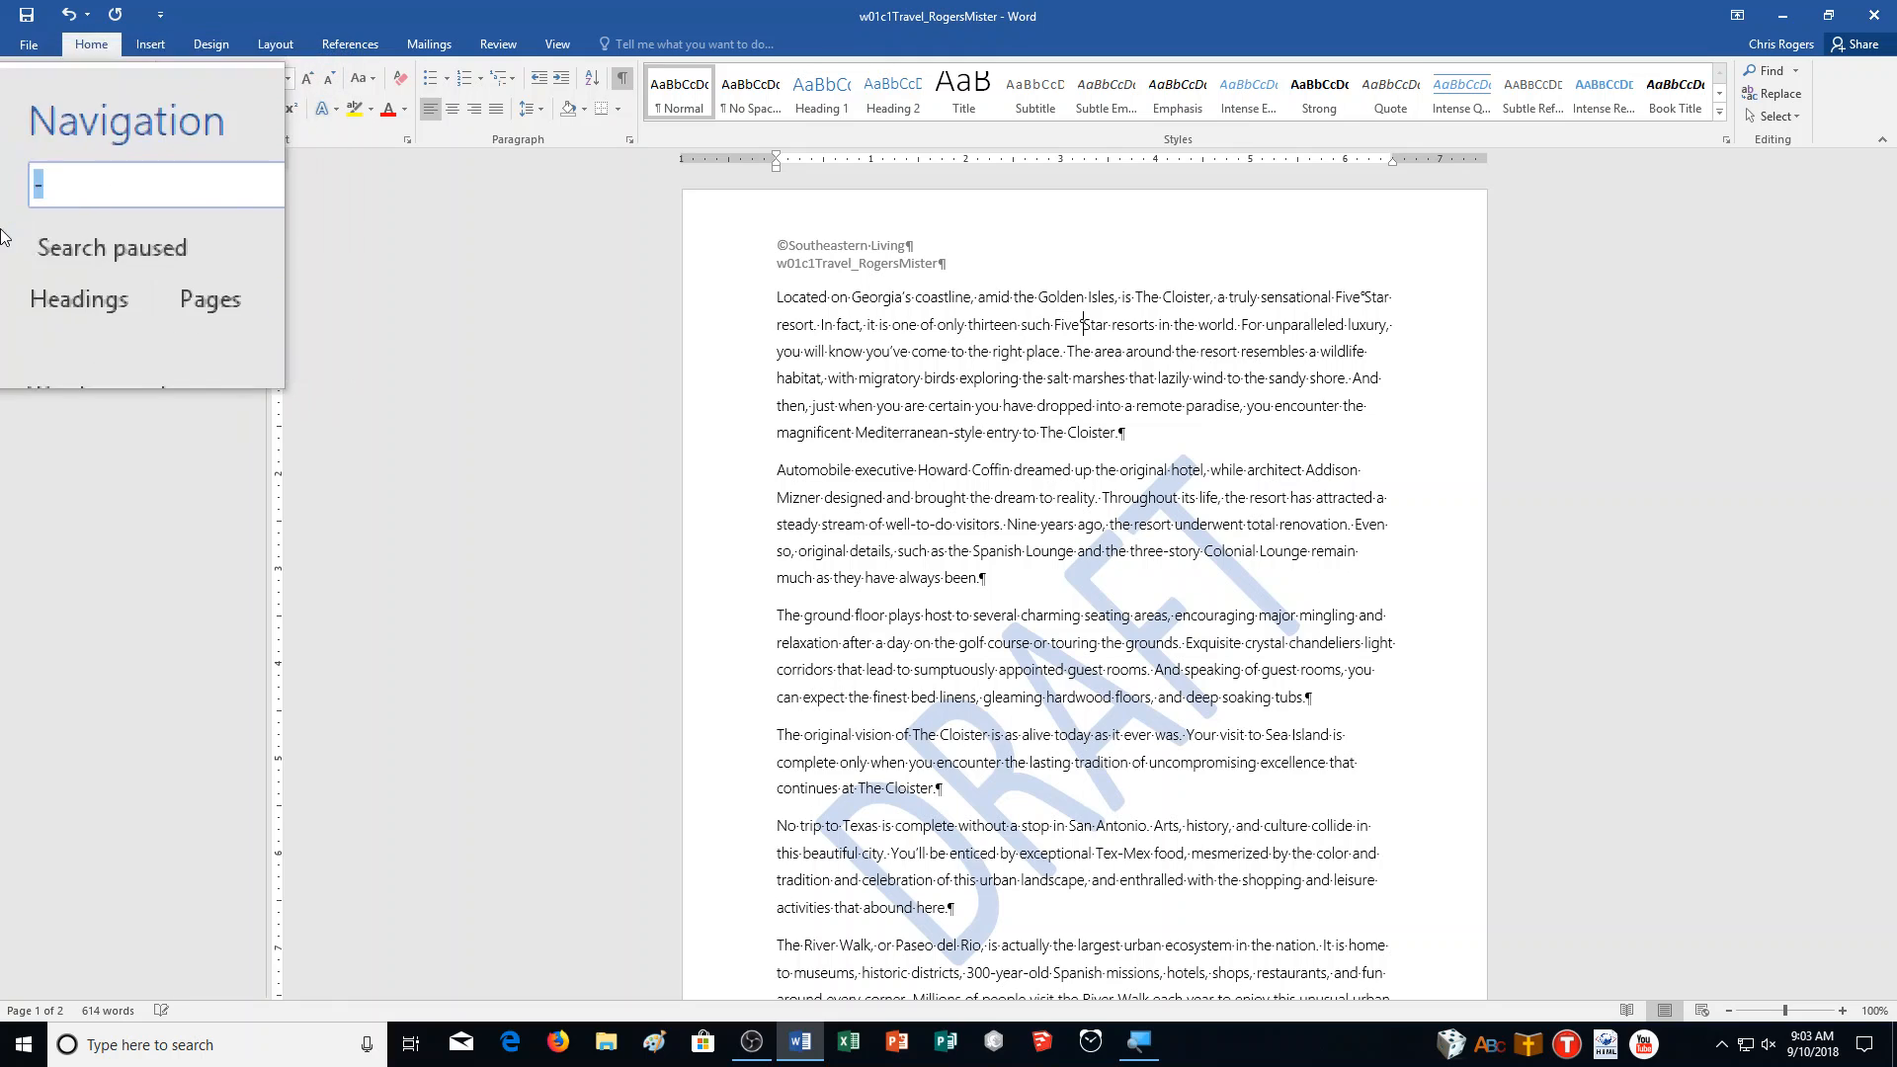
Search for hyphens again and replace those in "Mediterranean-style" and "three-story" with nonbreaking spaces.
text(-)
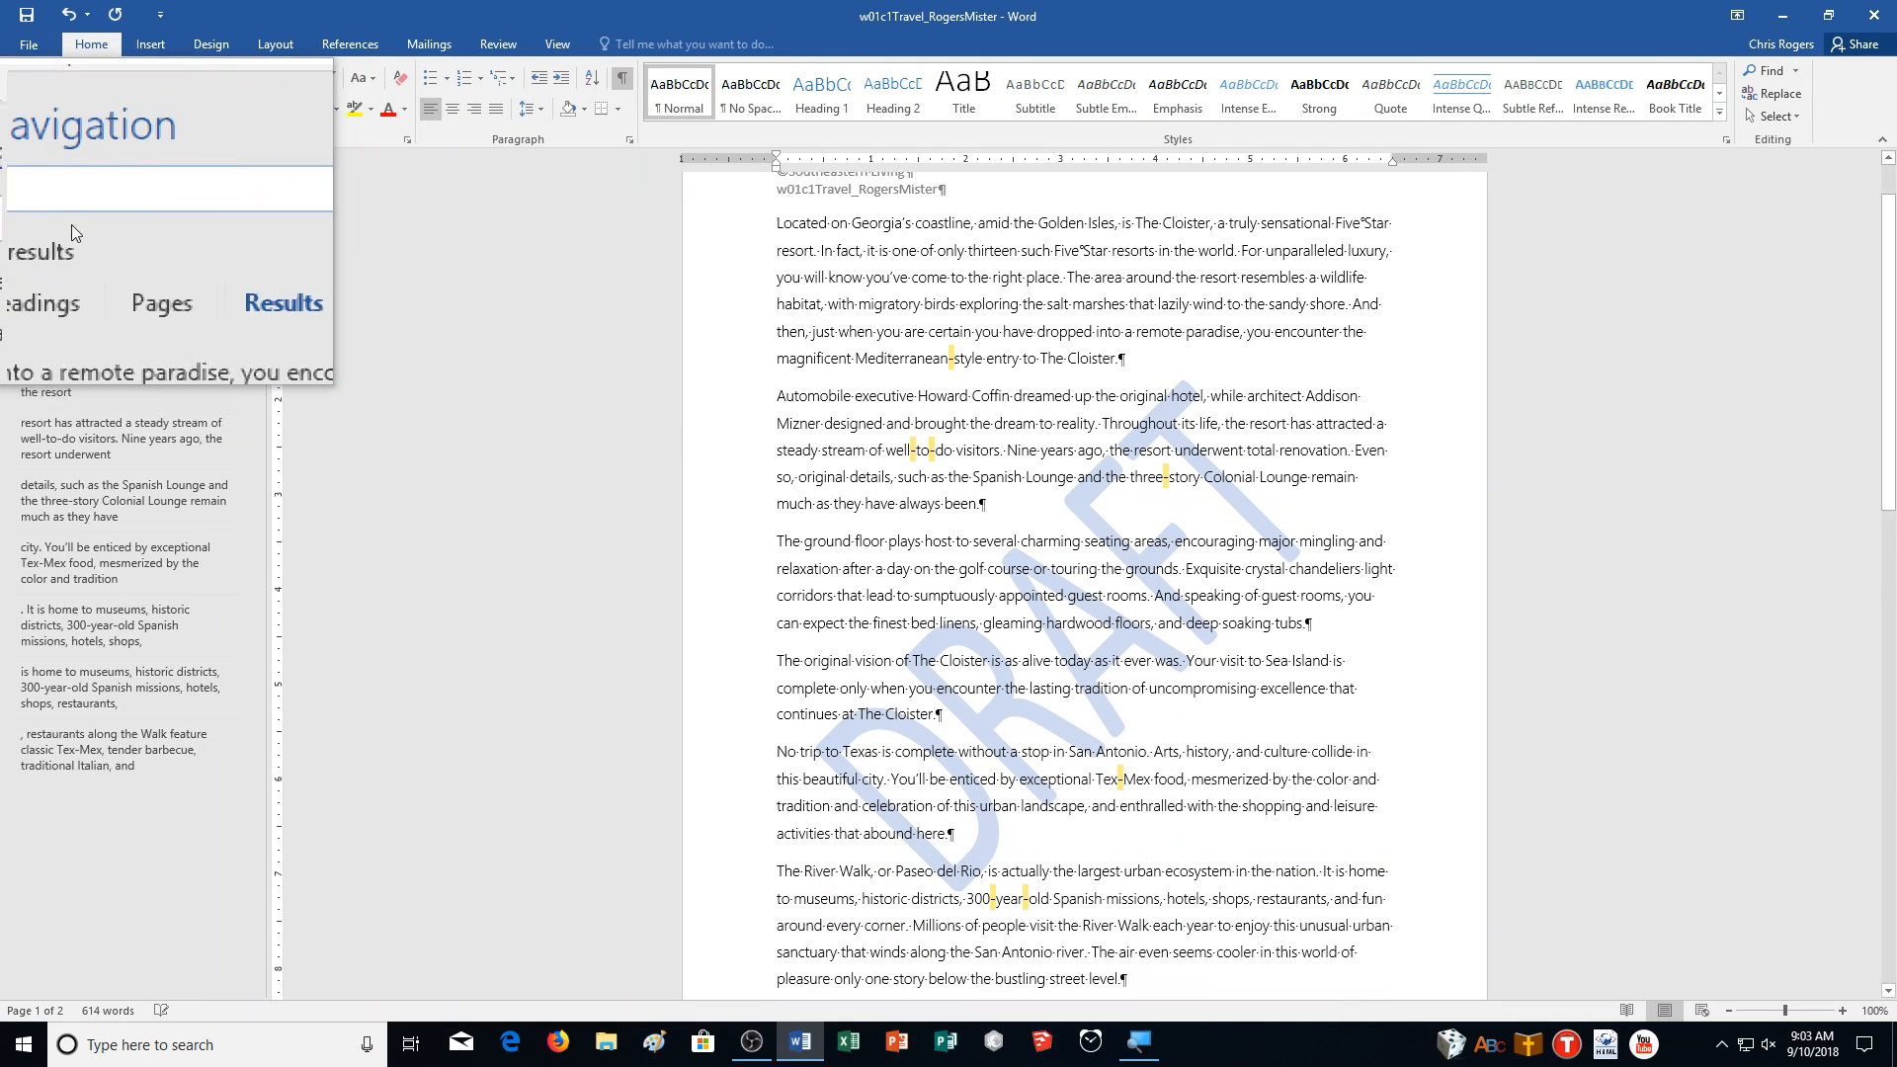
click(960, 367)
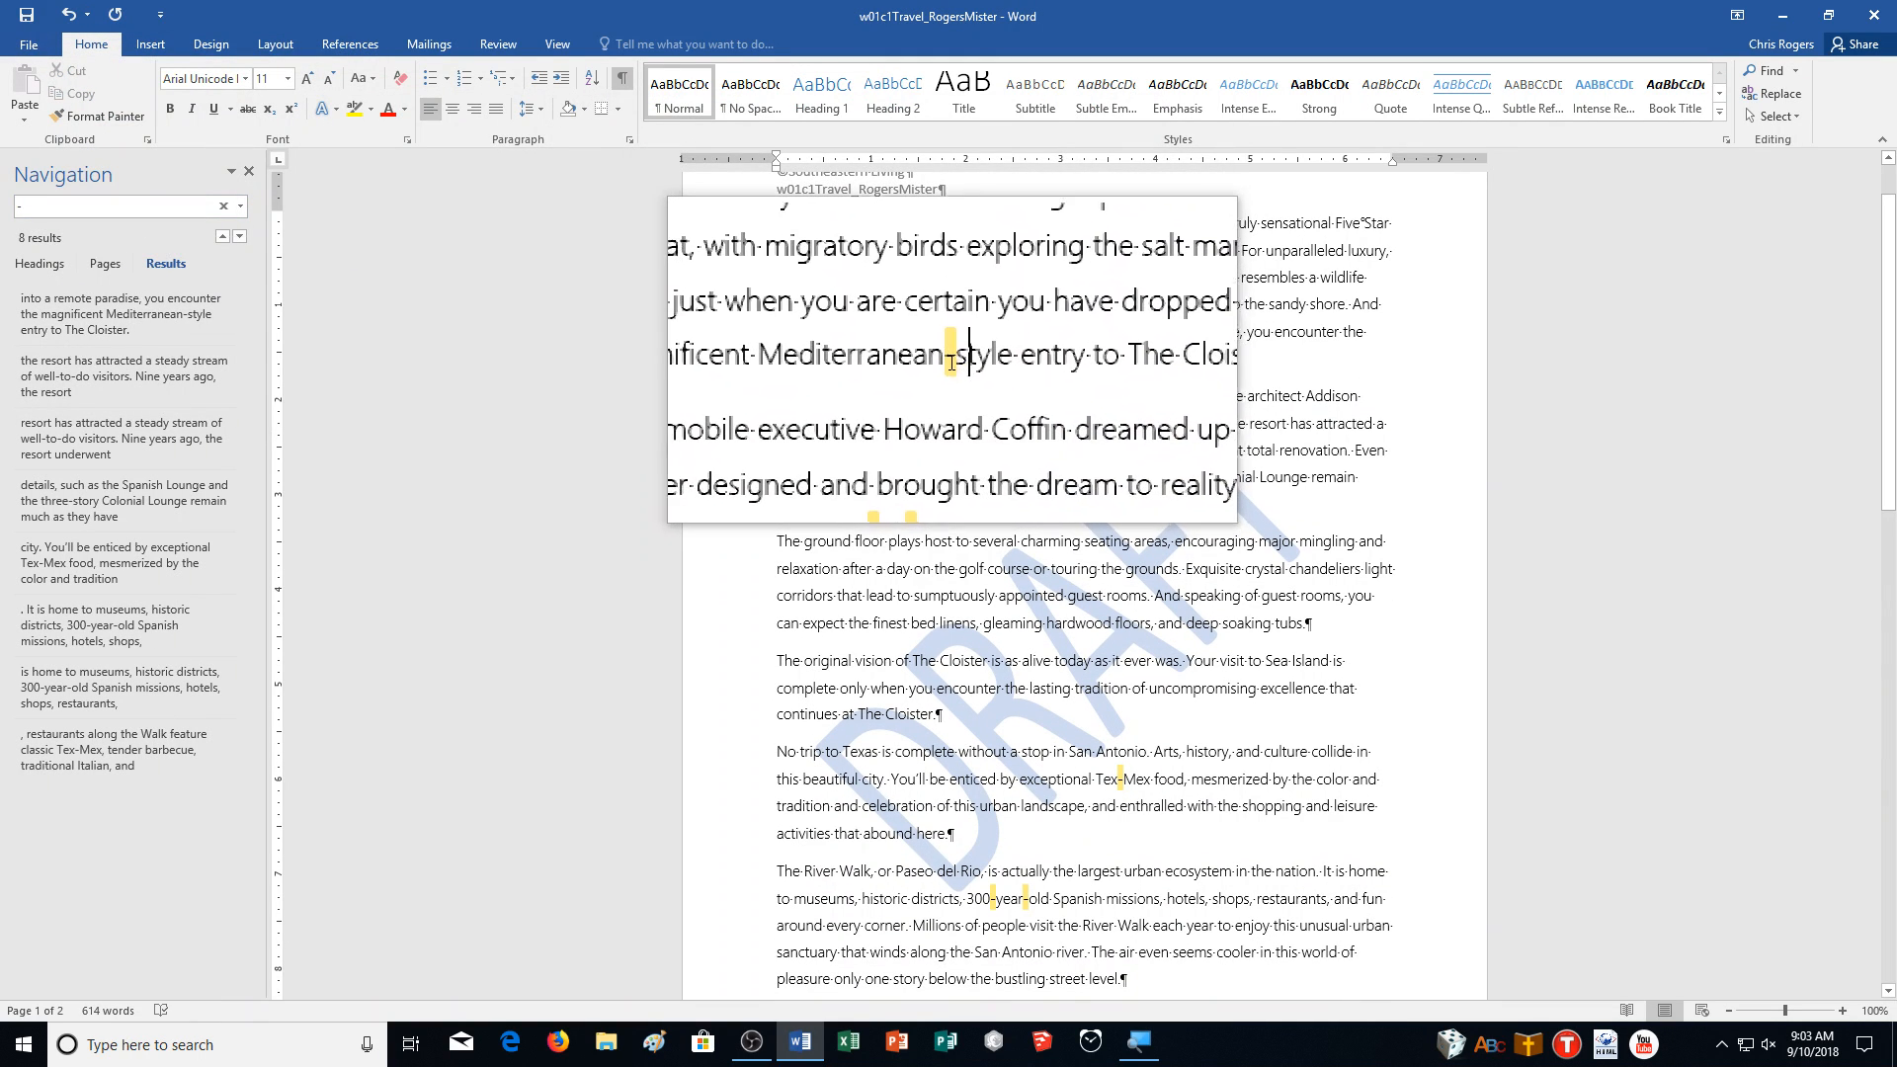
key(BackSpace)
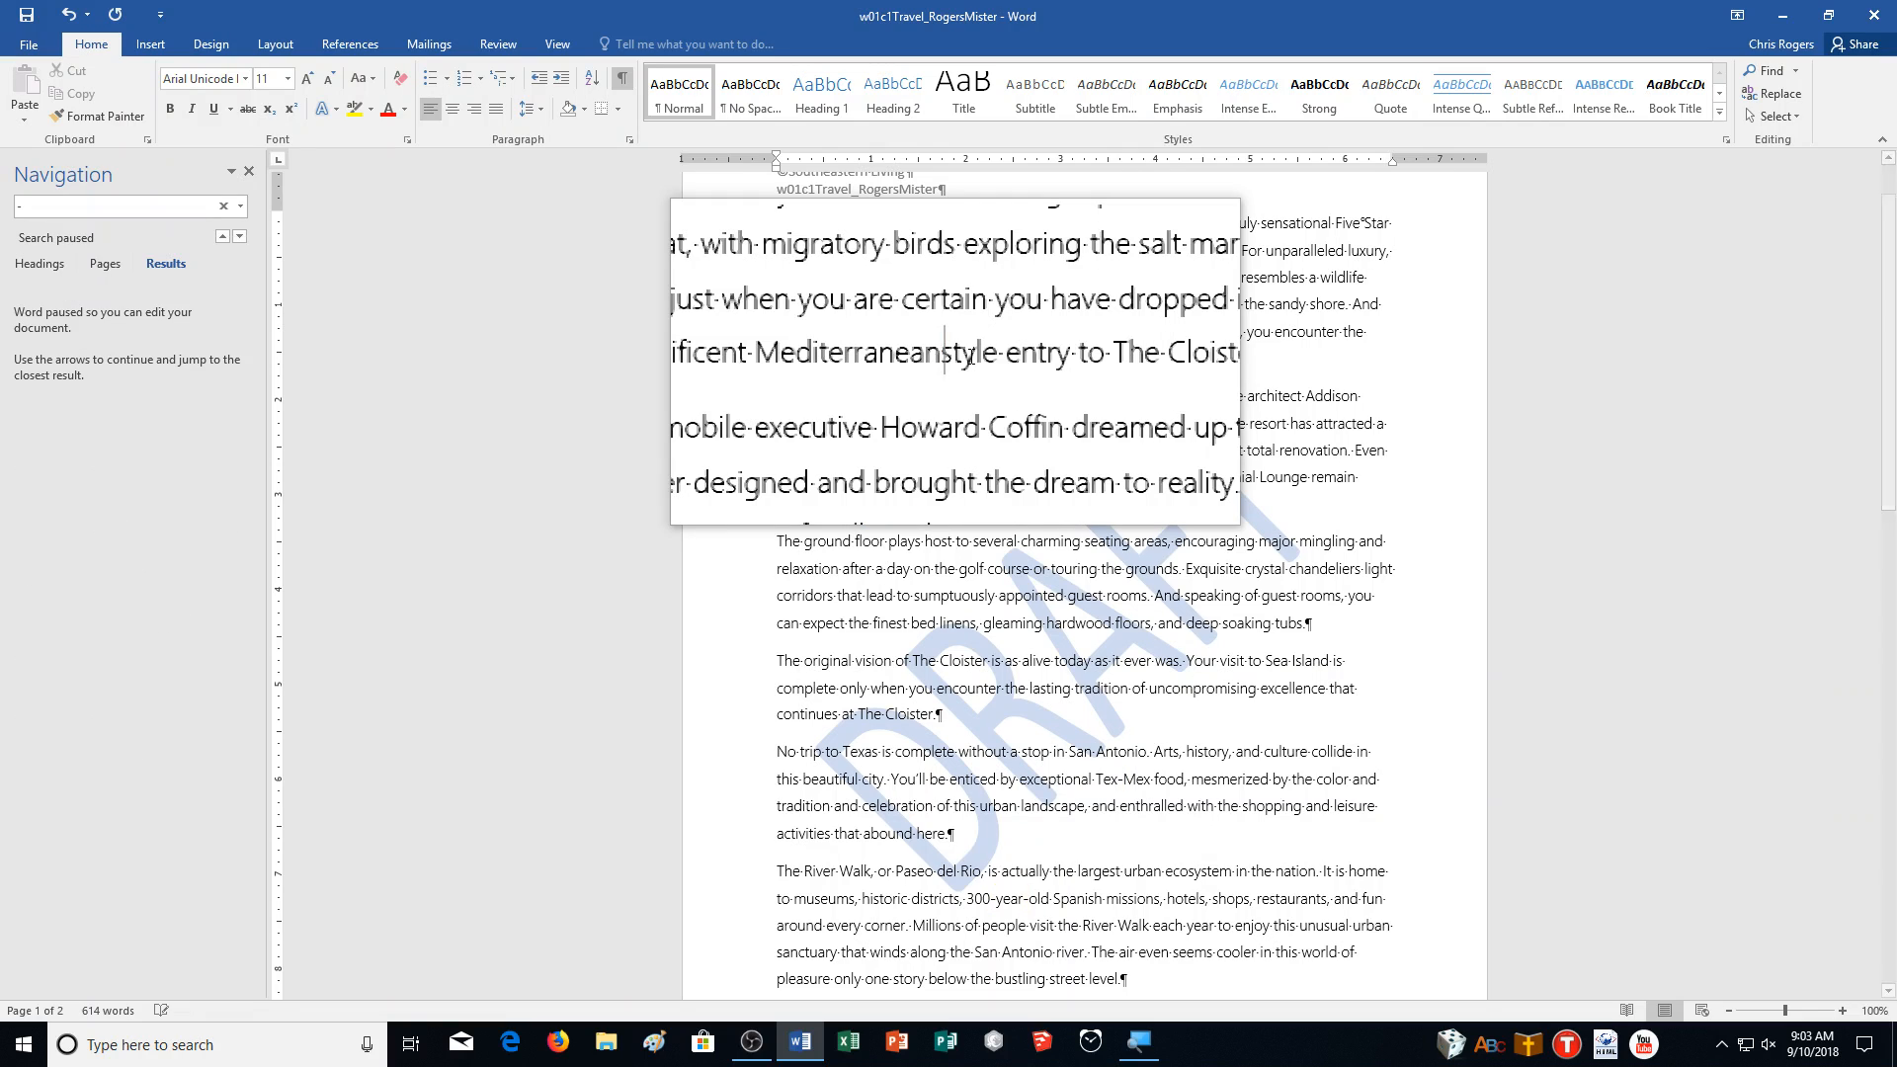
click(111, 206)
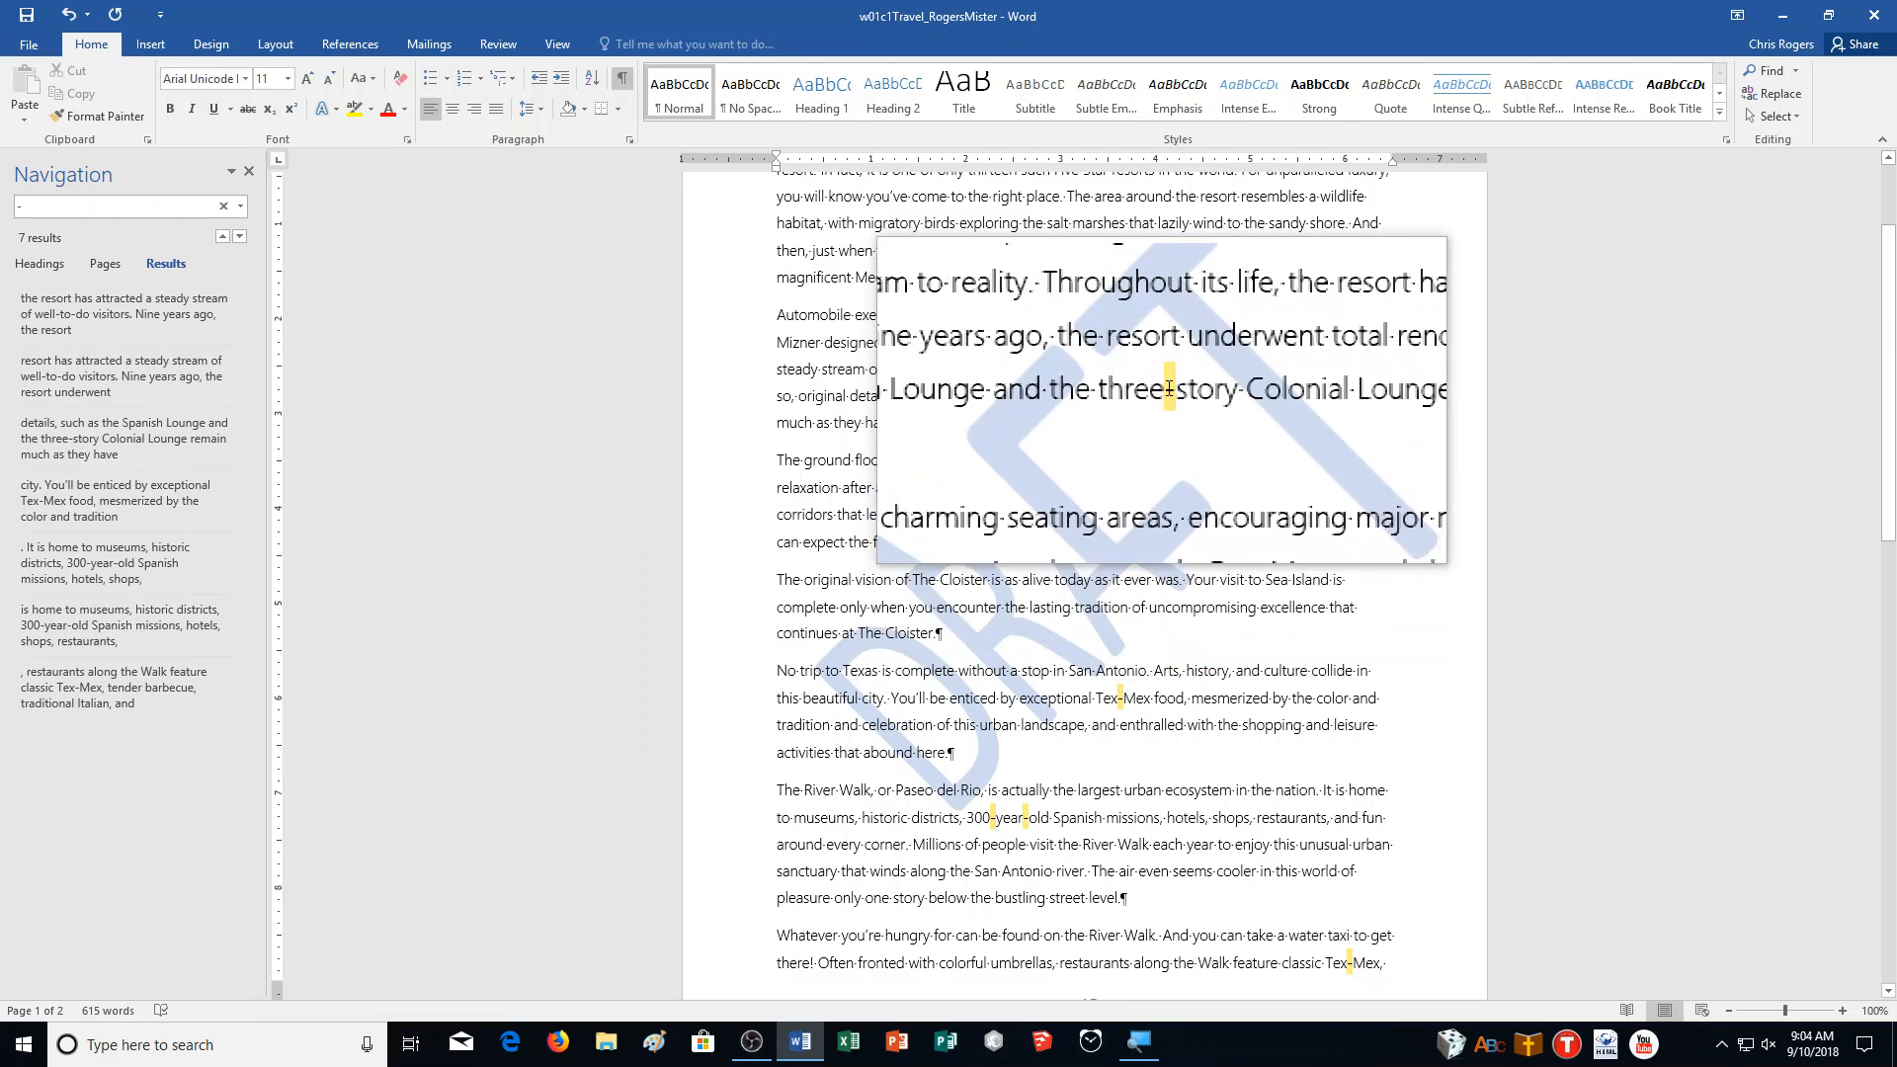
click(1168, 387)
key(BackSpace)
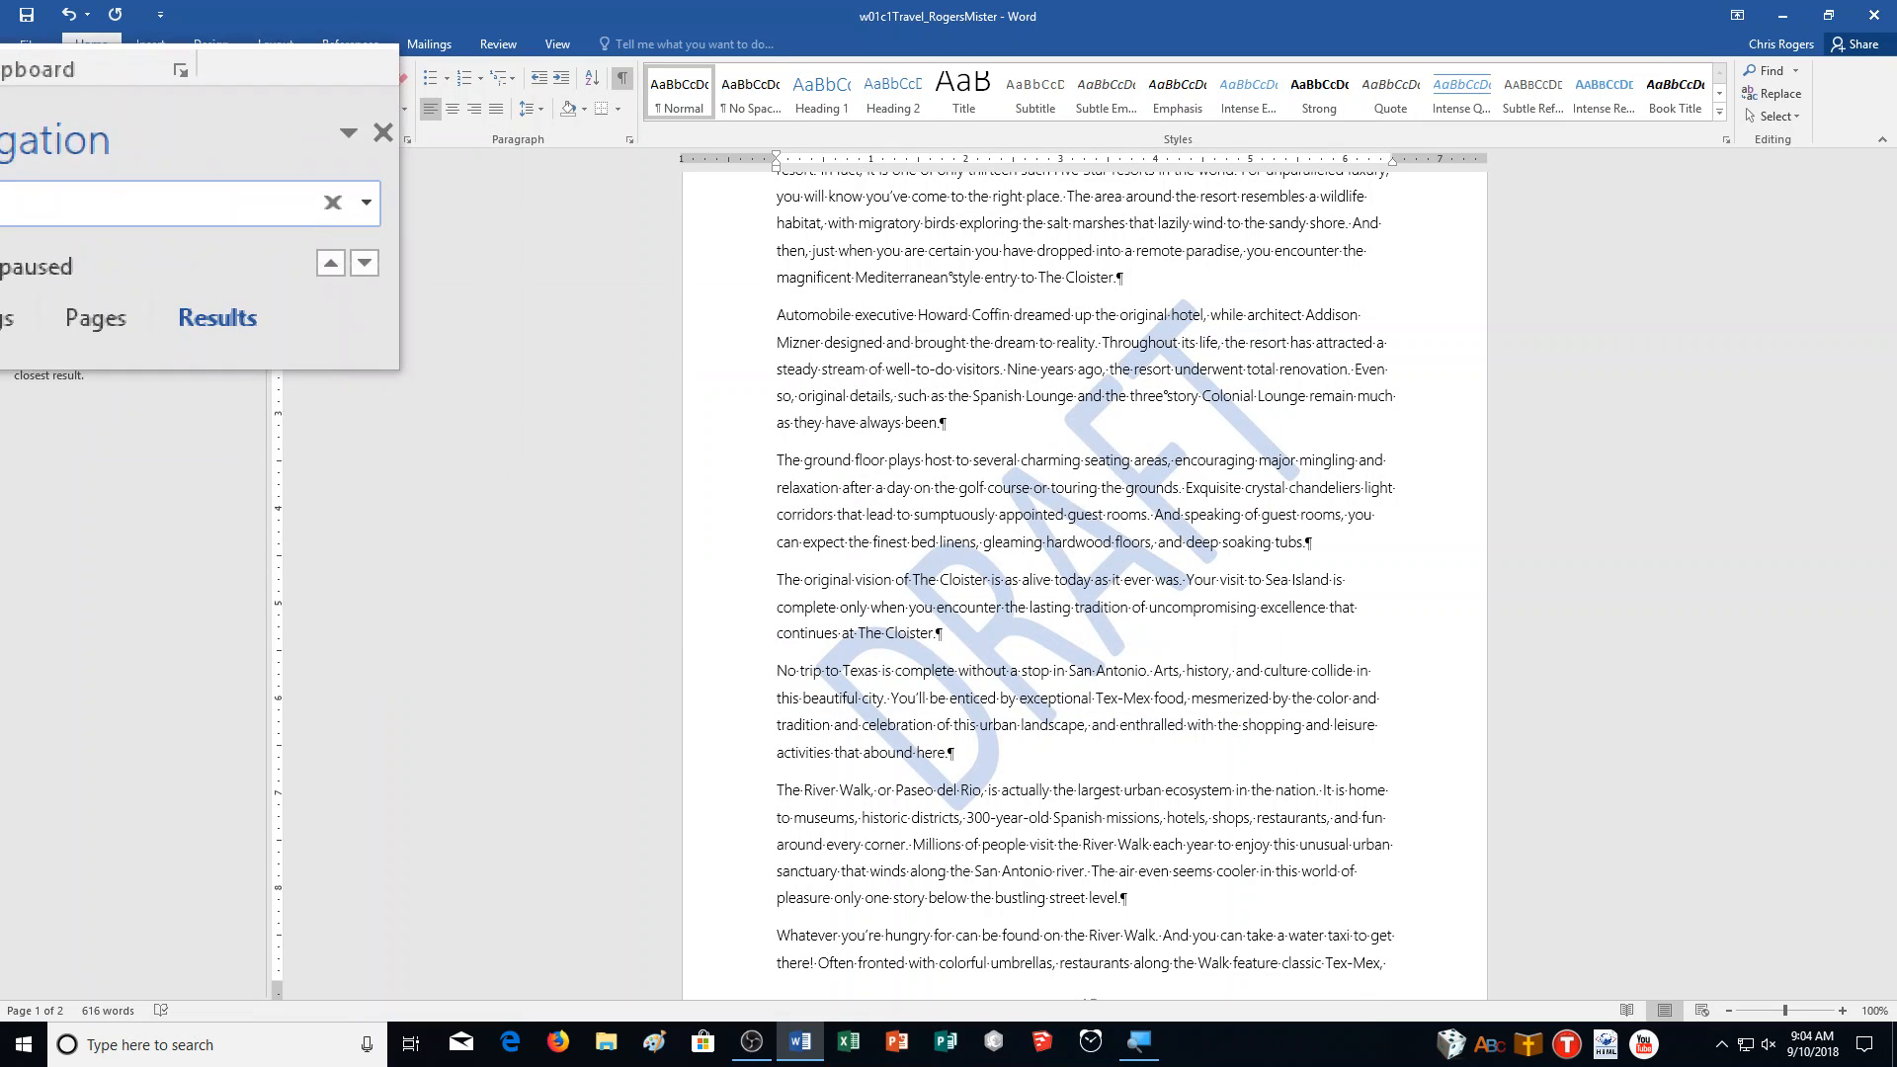
Search for the remaining hyphens and replace the one in "Tex-Mex food" with a nonbreaking space.
text(-)
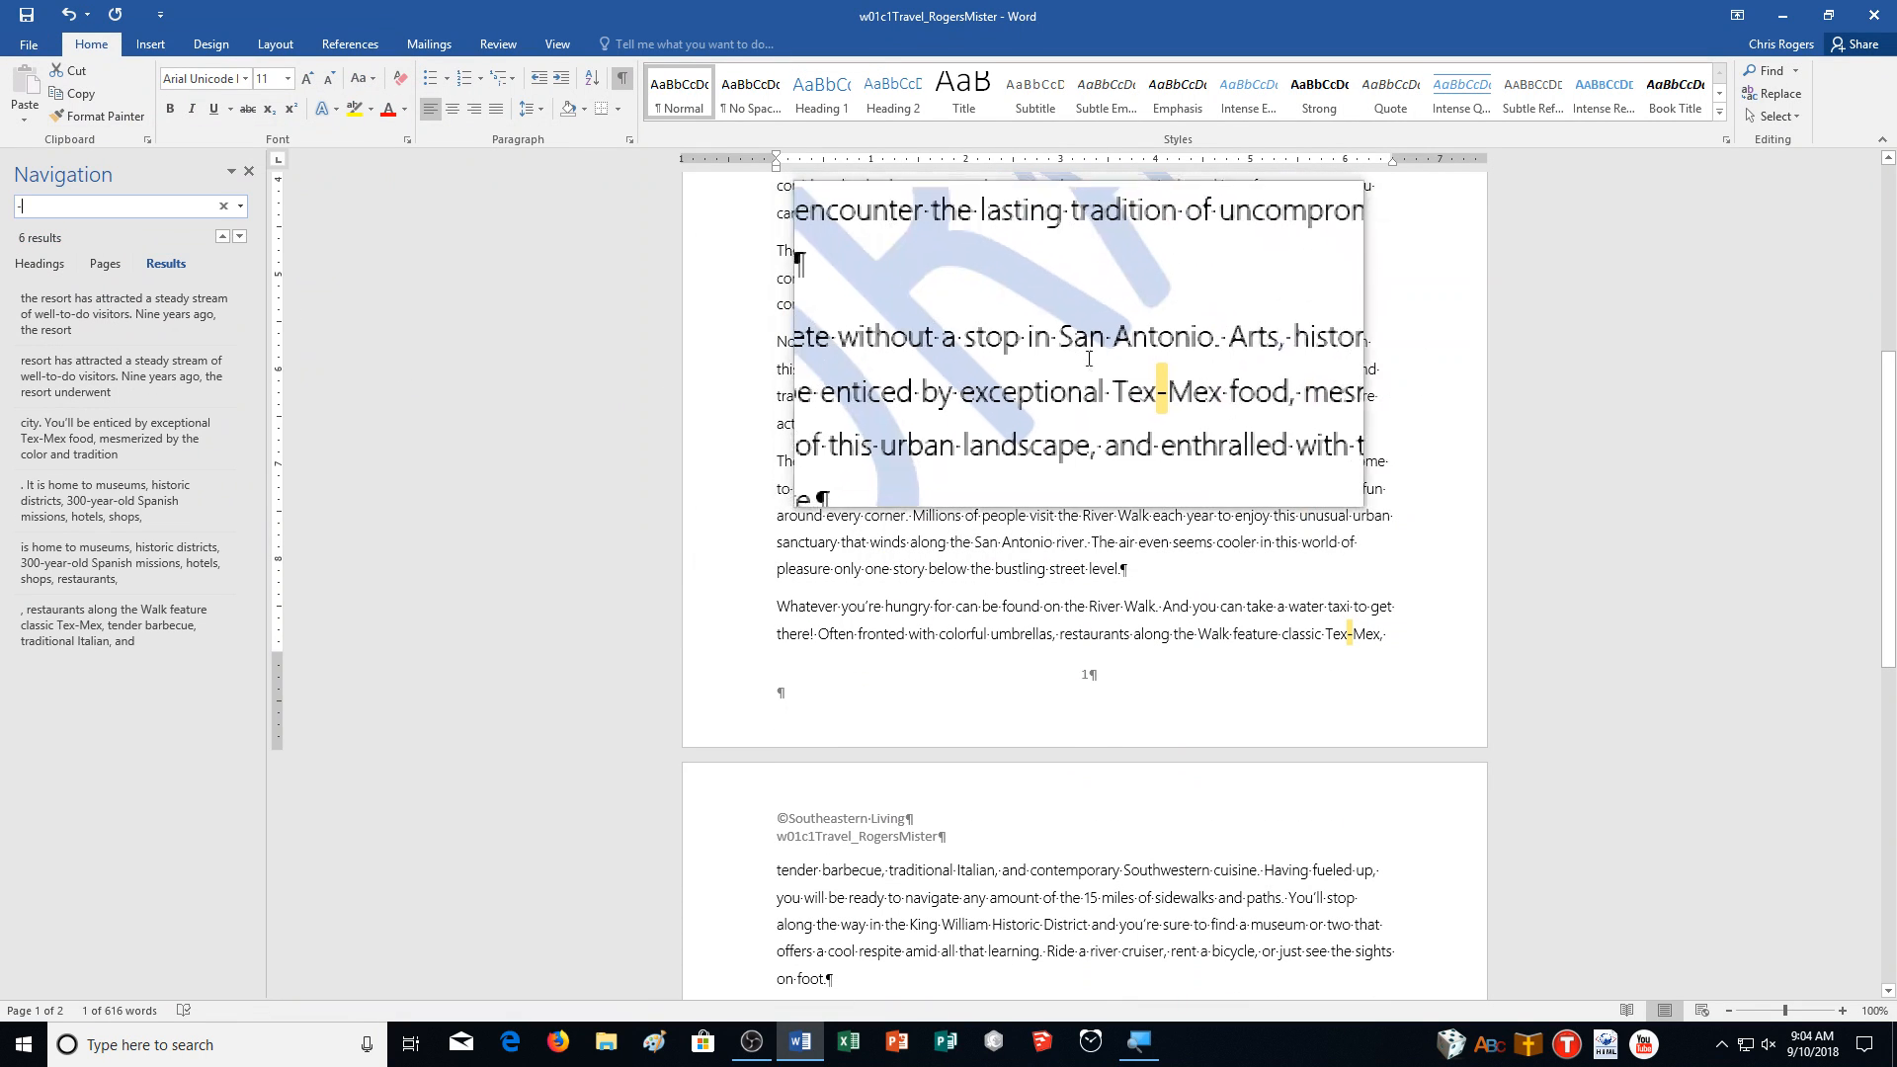
click(1124, 371)
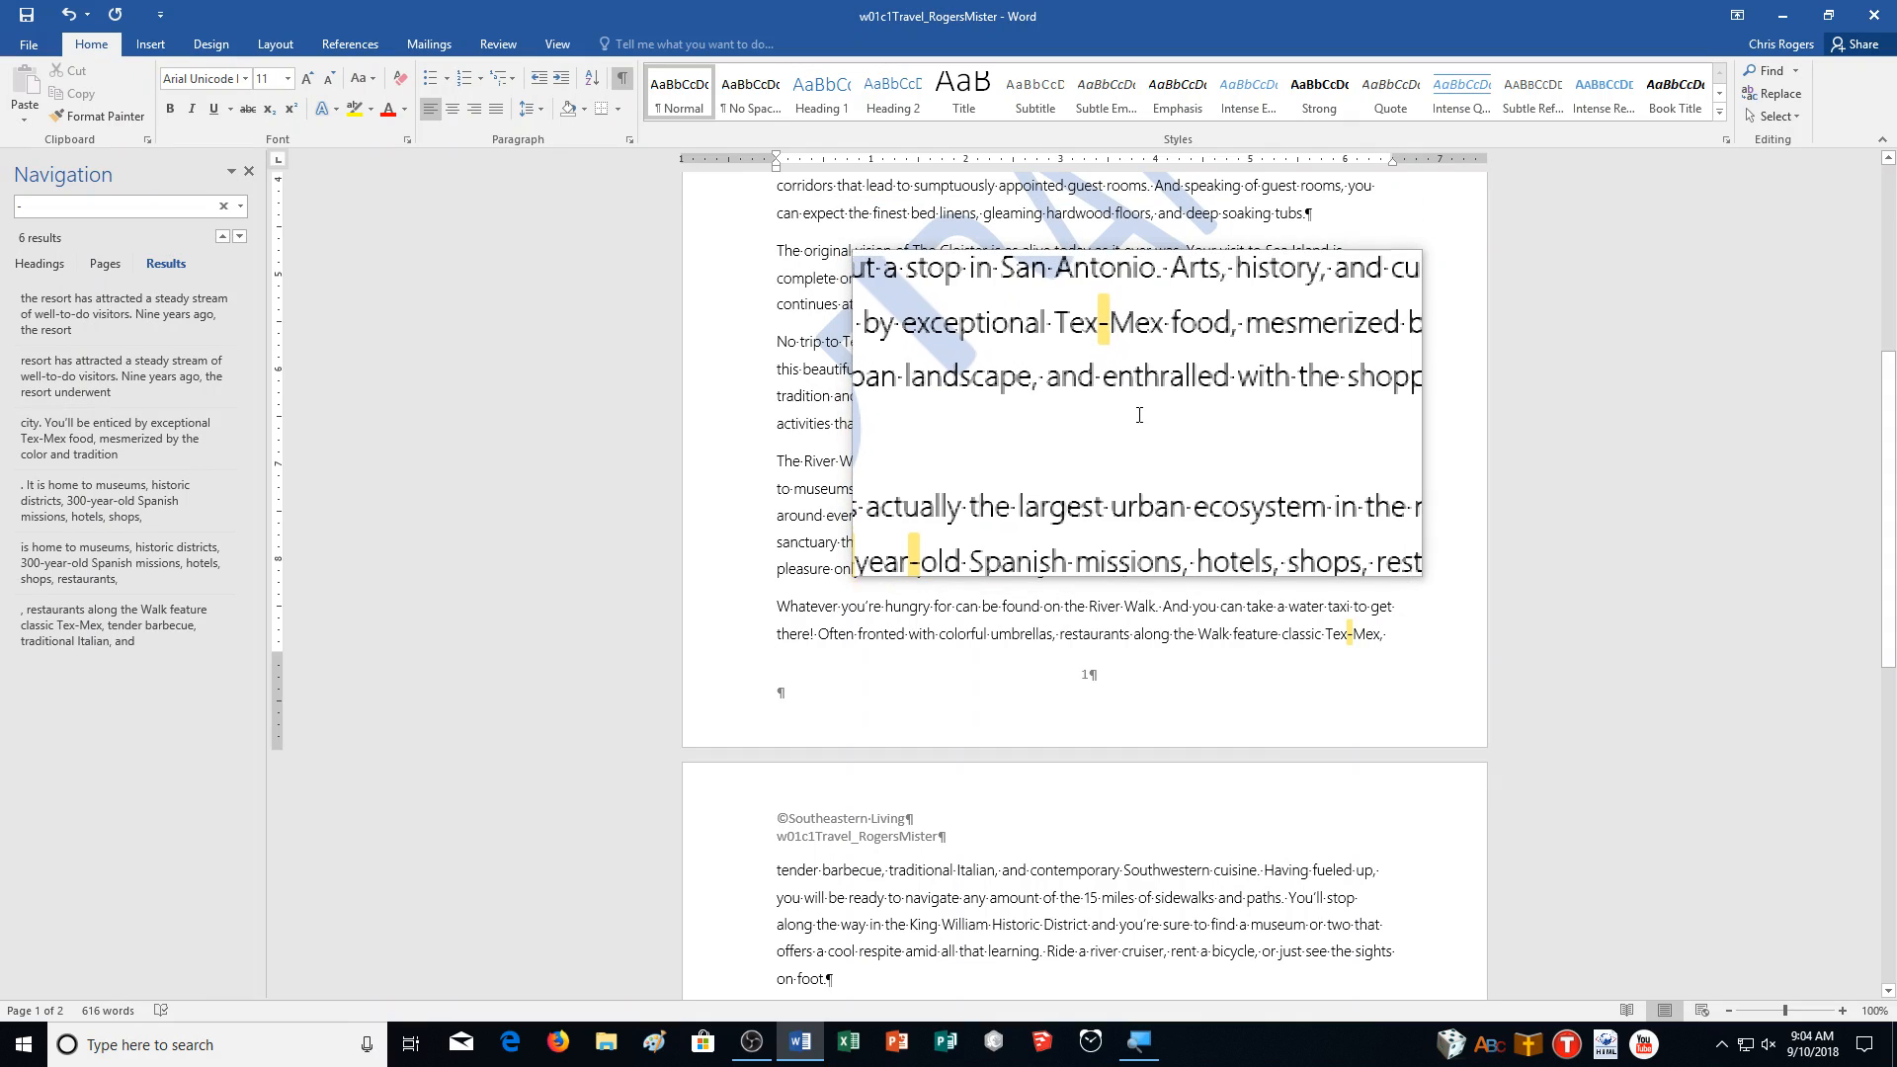
key(BackSpace)
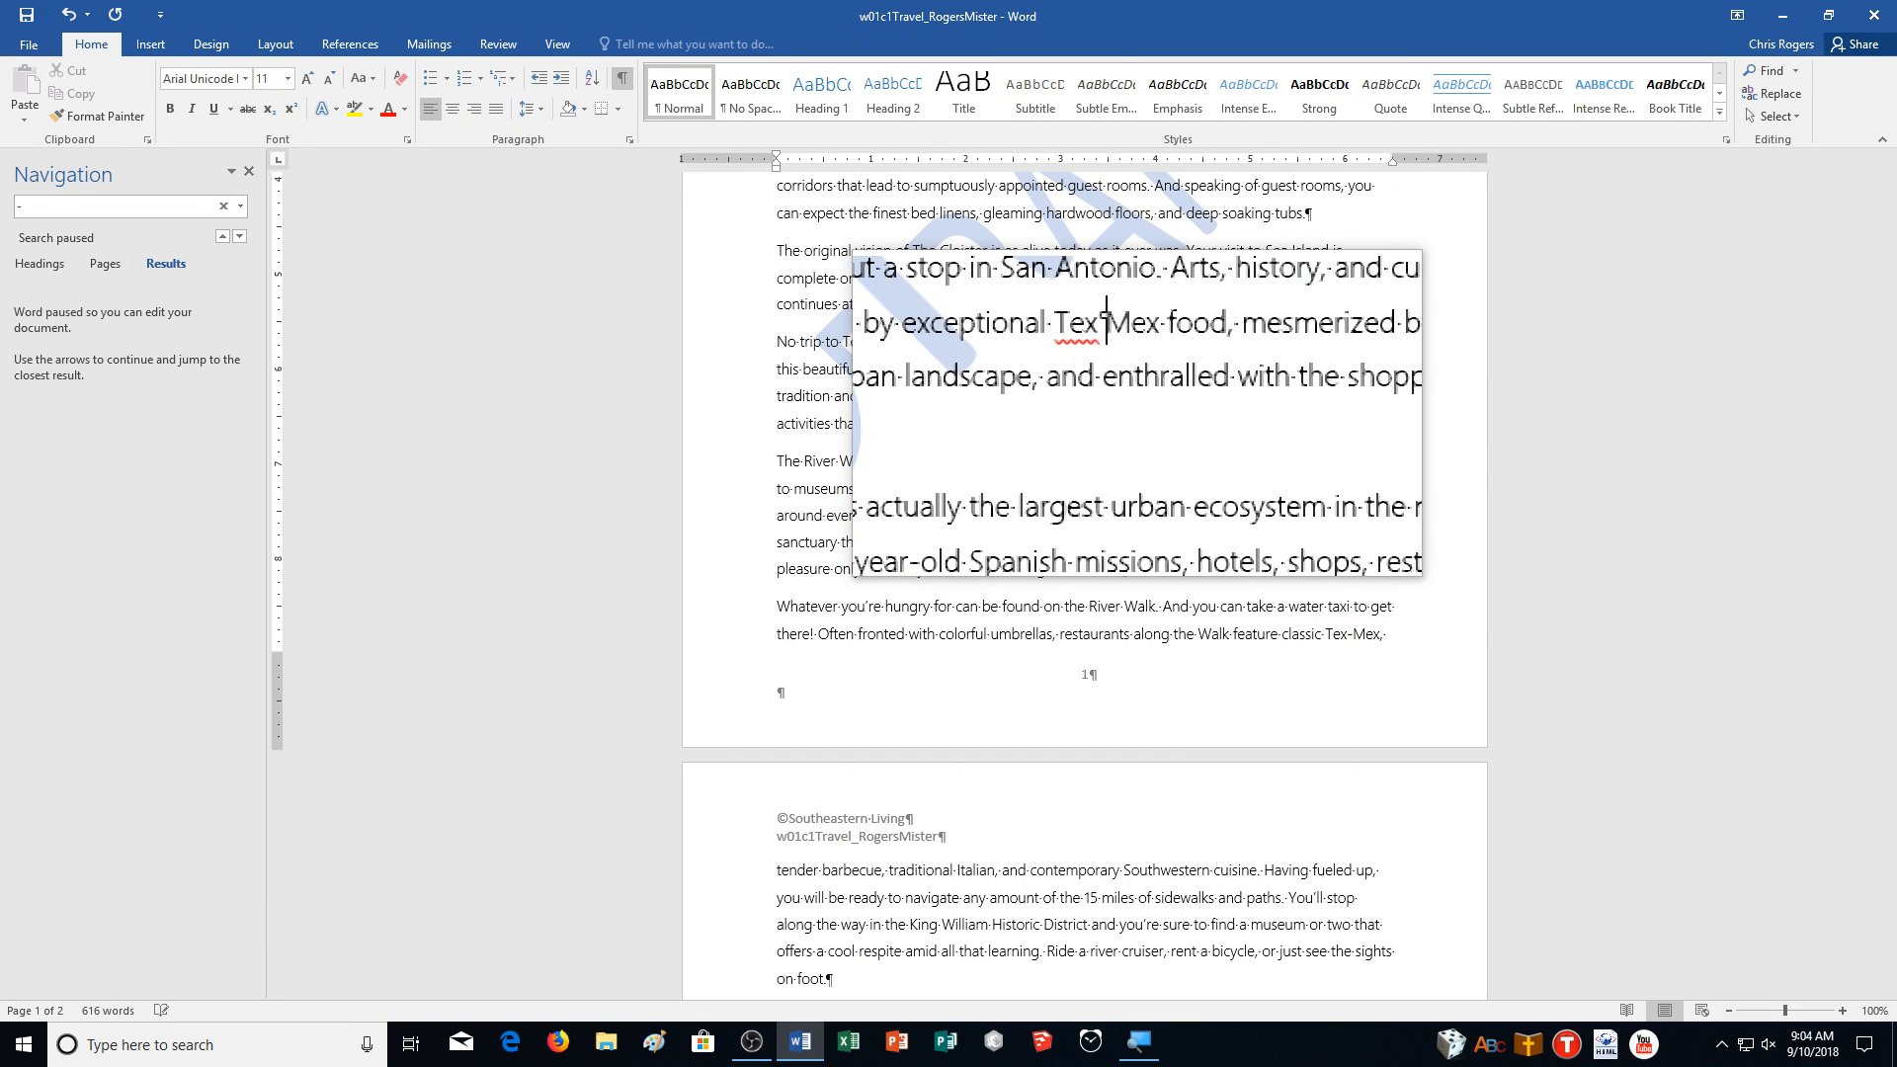
Try to replace the first hyphen in "300-year-old" in the River Walk paragraph.
click(137, 203)
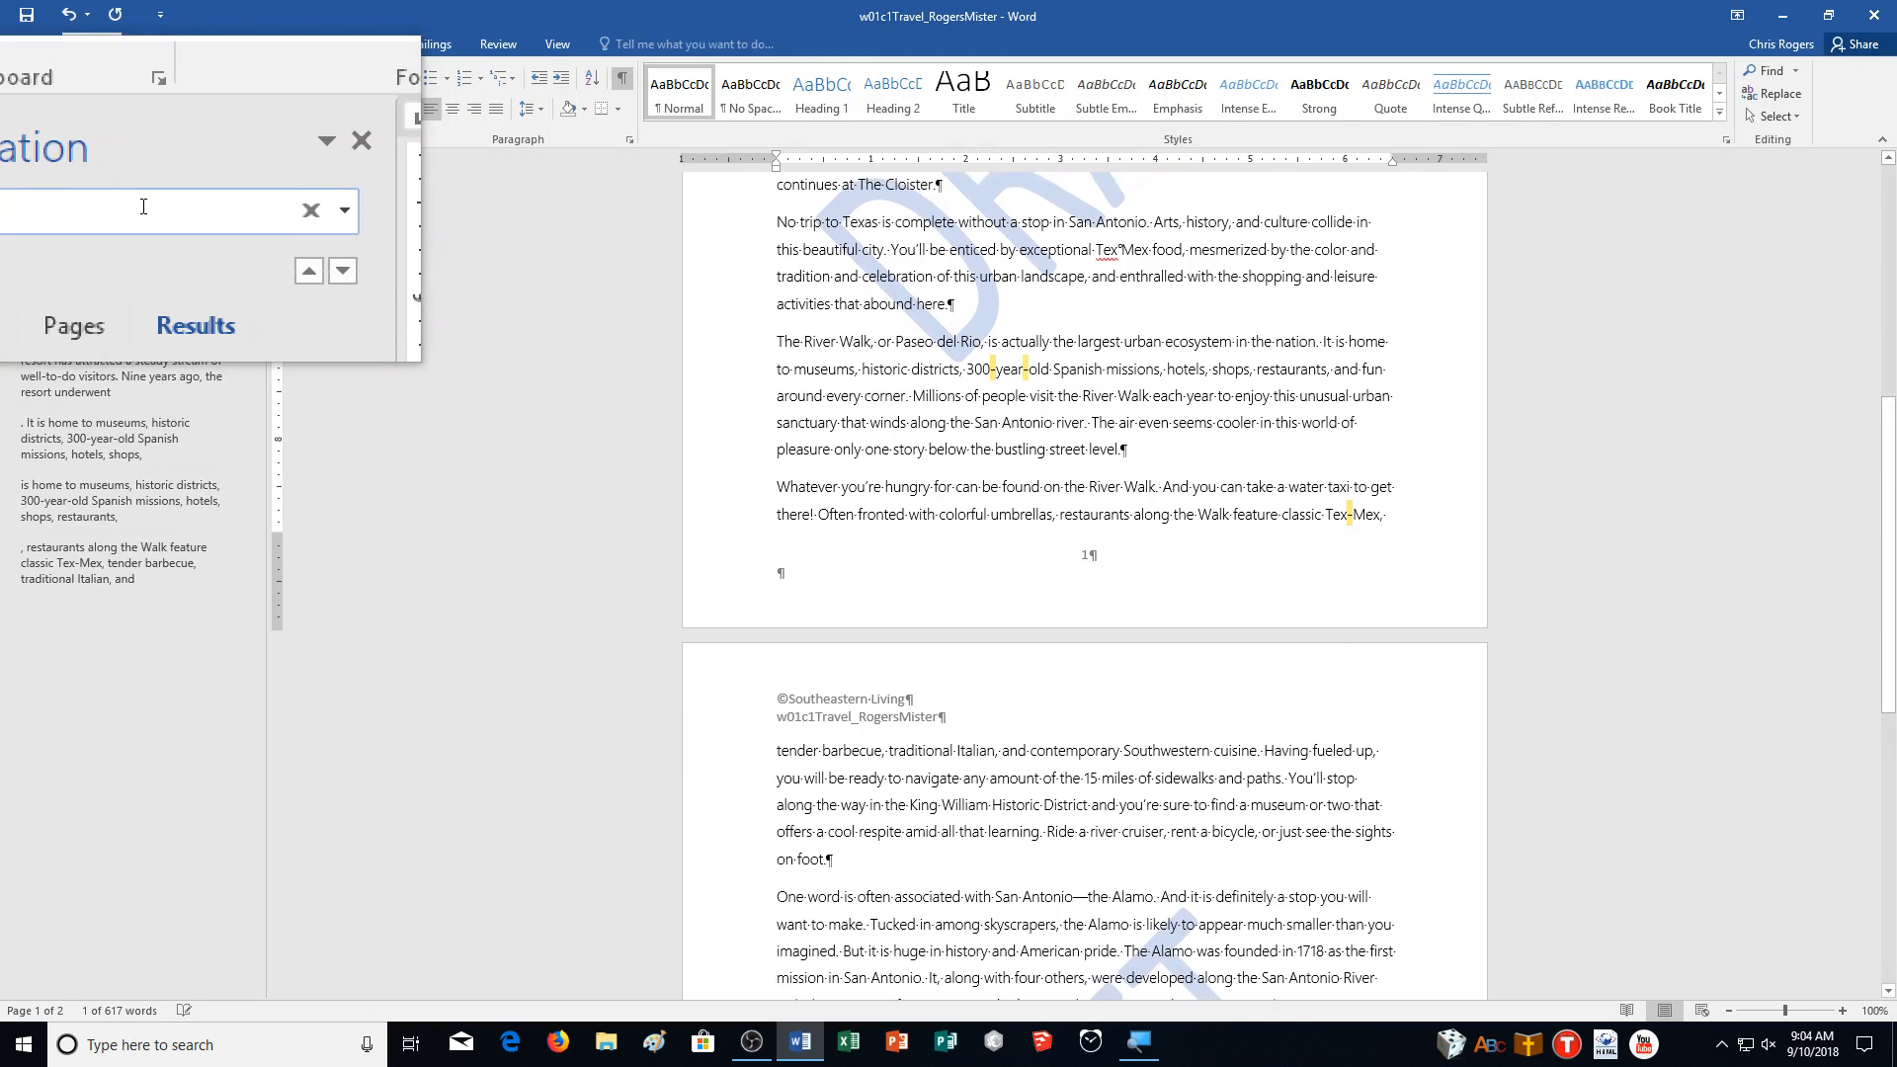
click(995, 366)
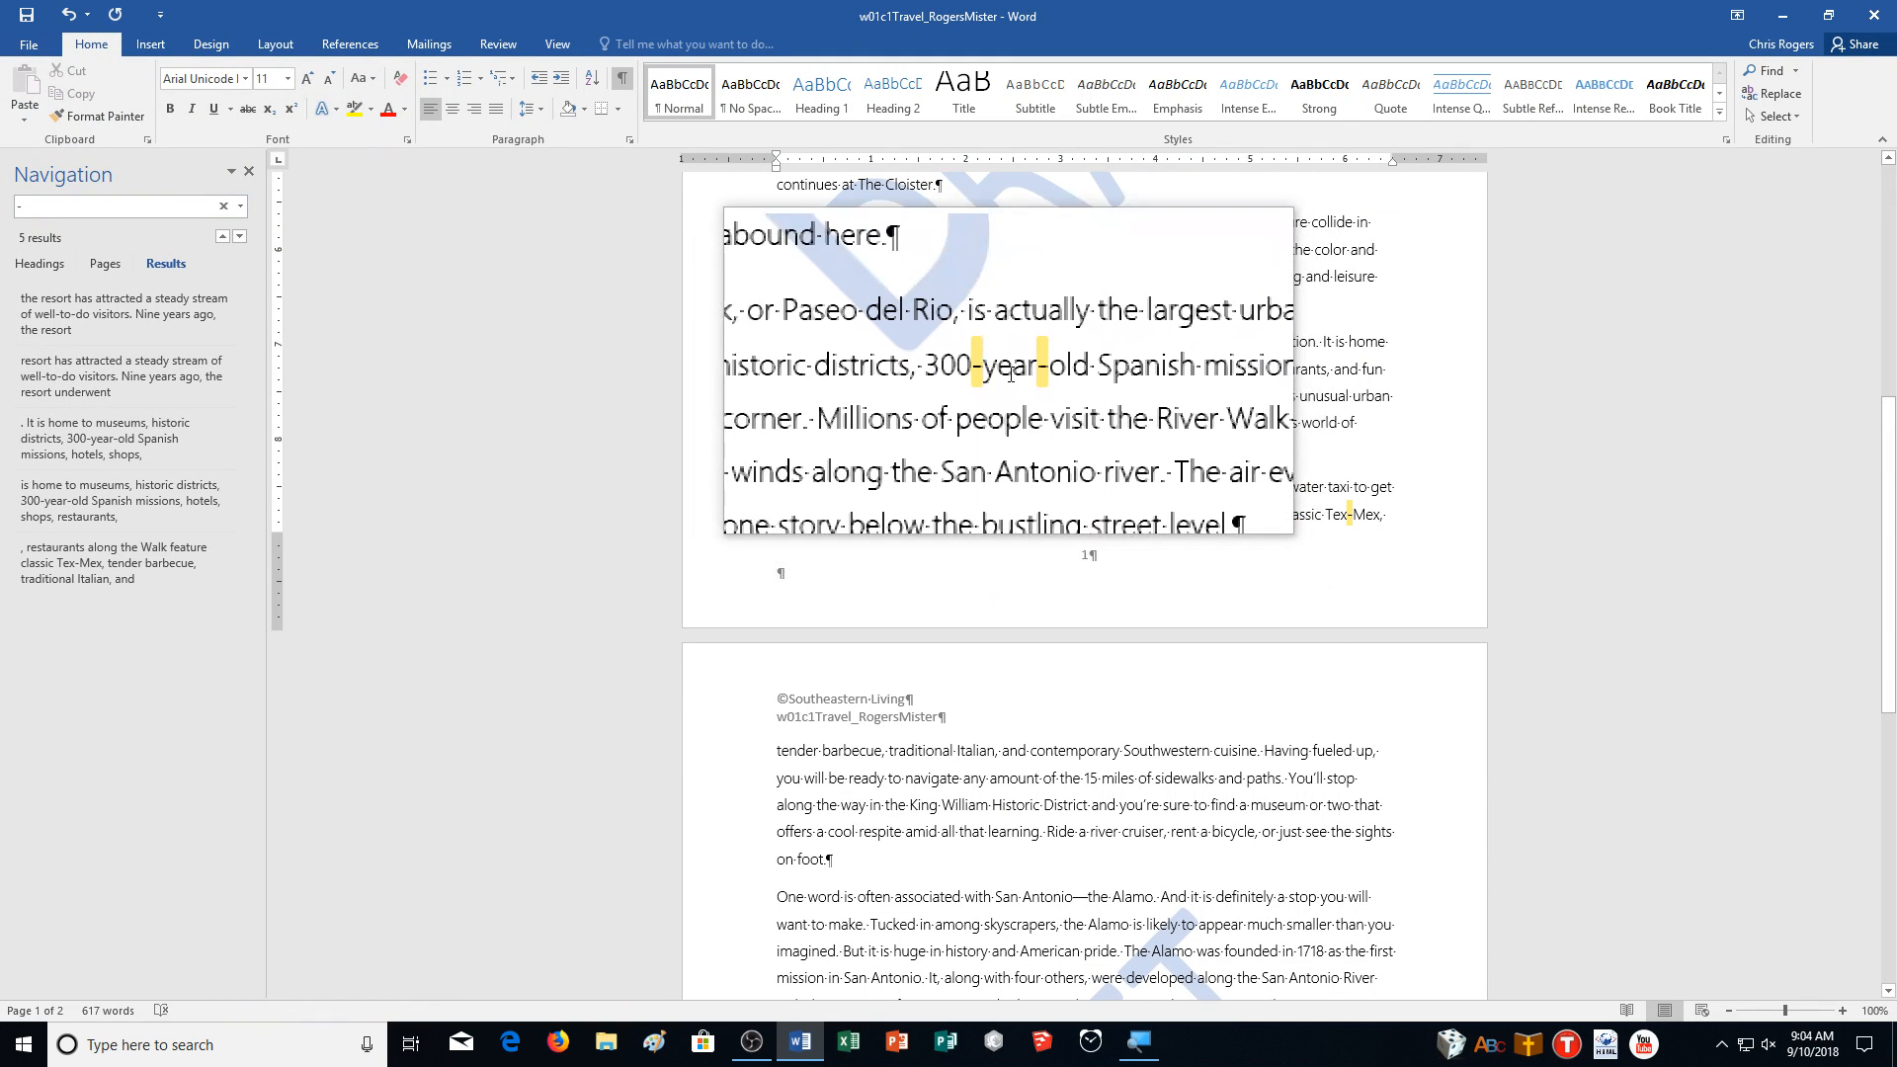
key(BackSpace)
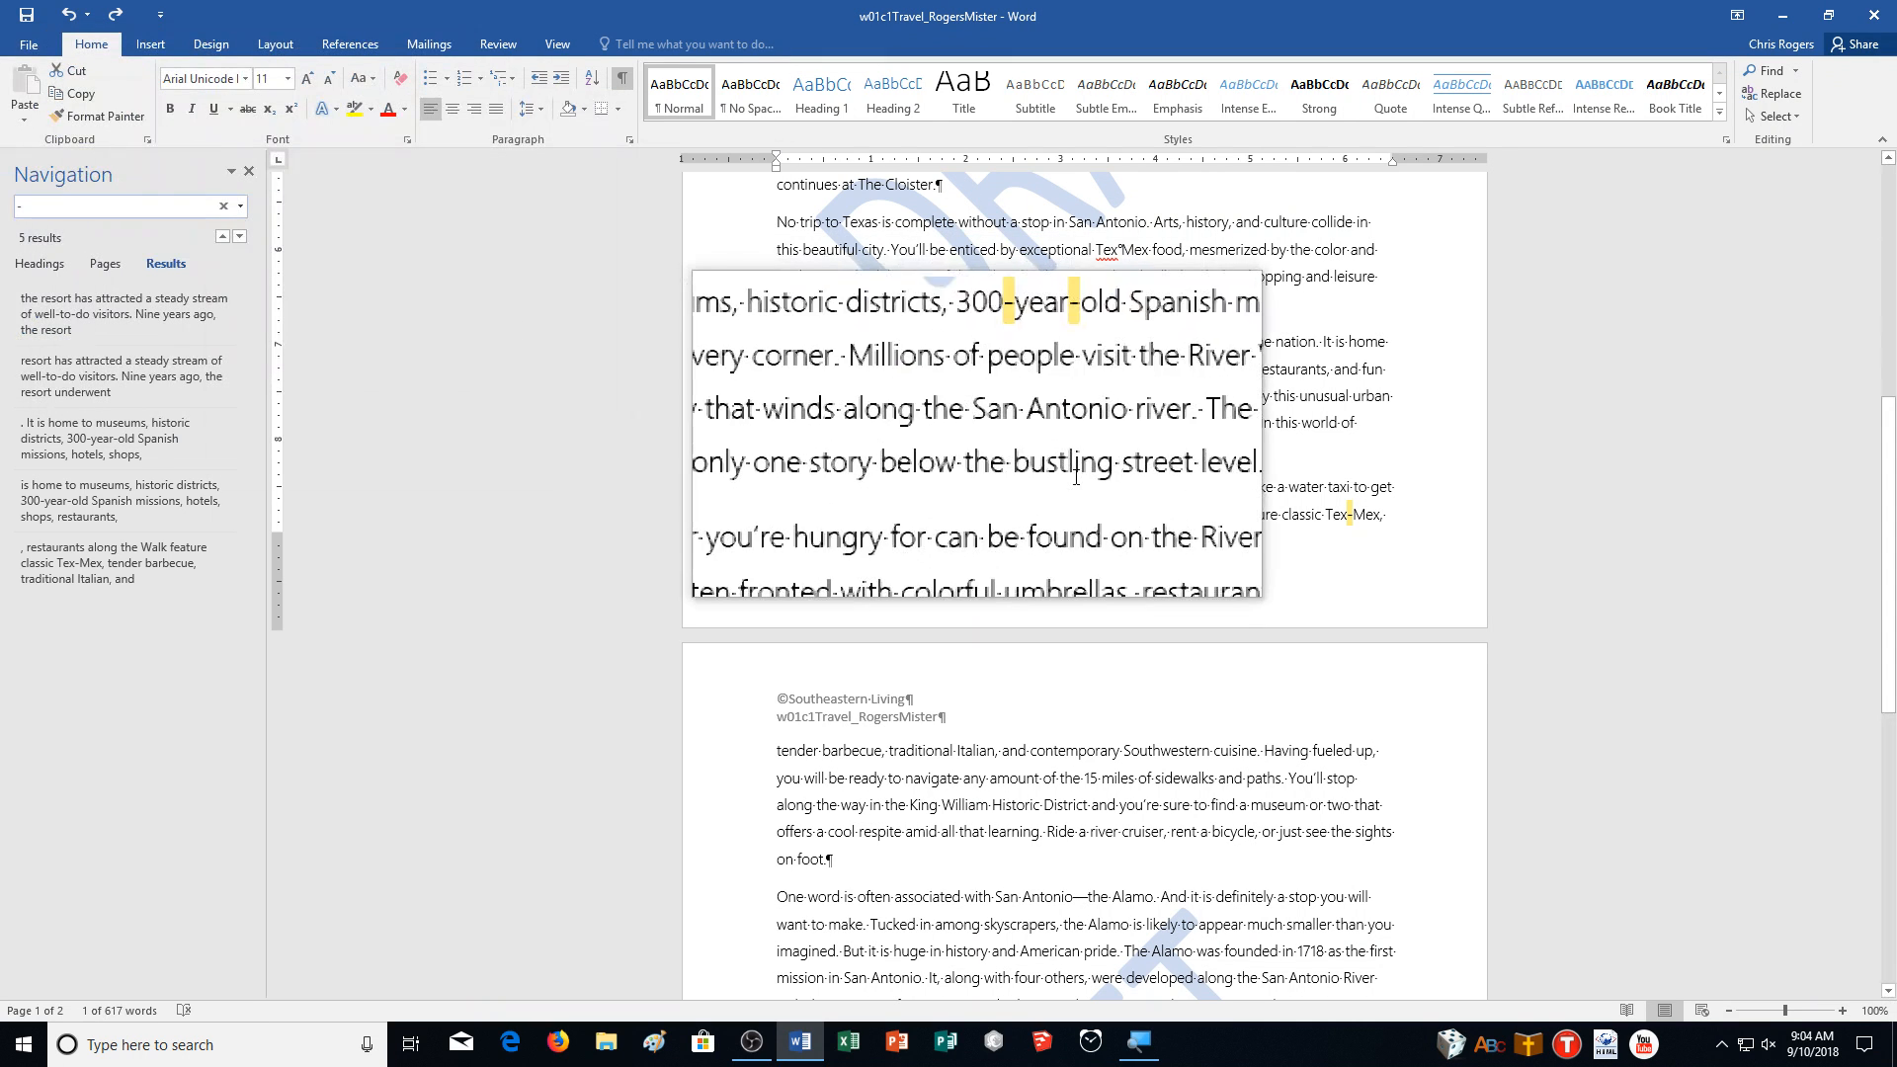
Replace the hyphen in the last "Tex-Mex" at the end of page 1 with a nonbreaking space and close the search.
scroll(1158, 497, down, 2)
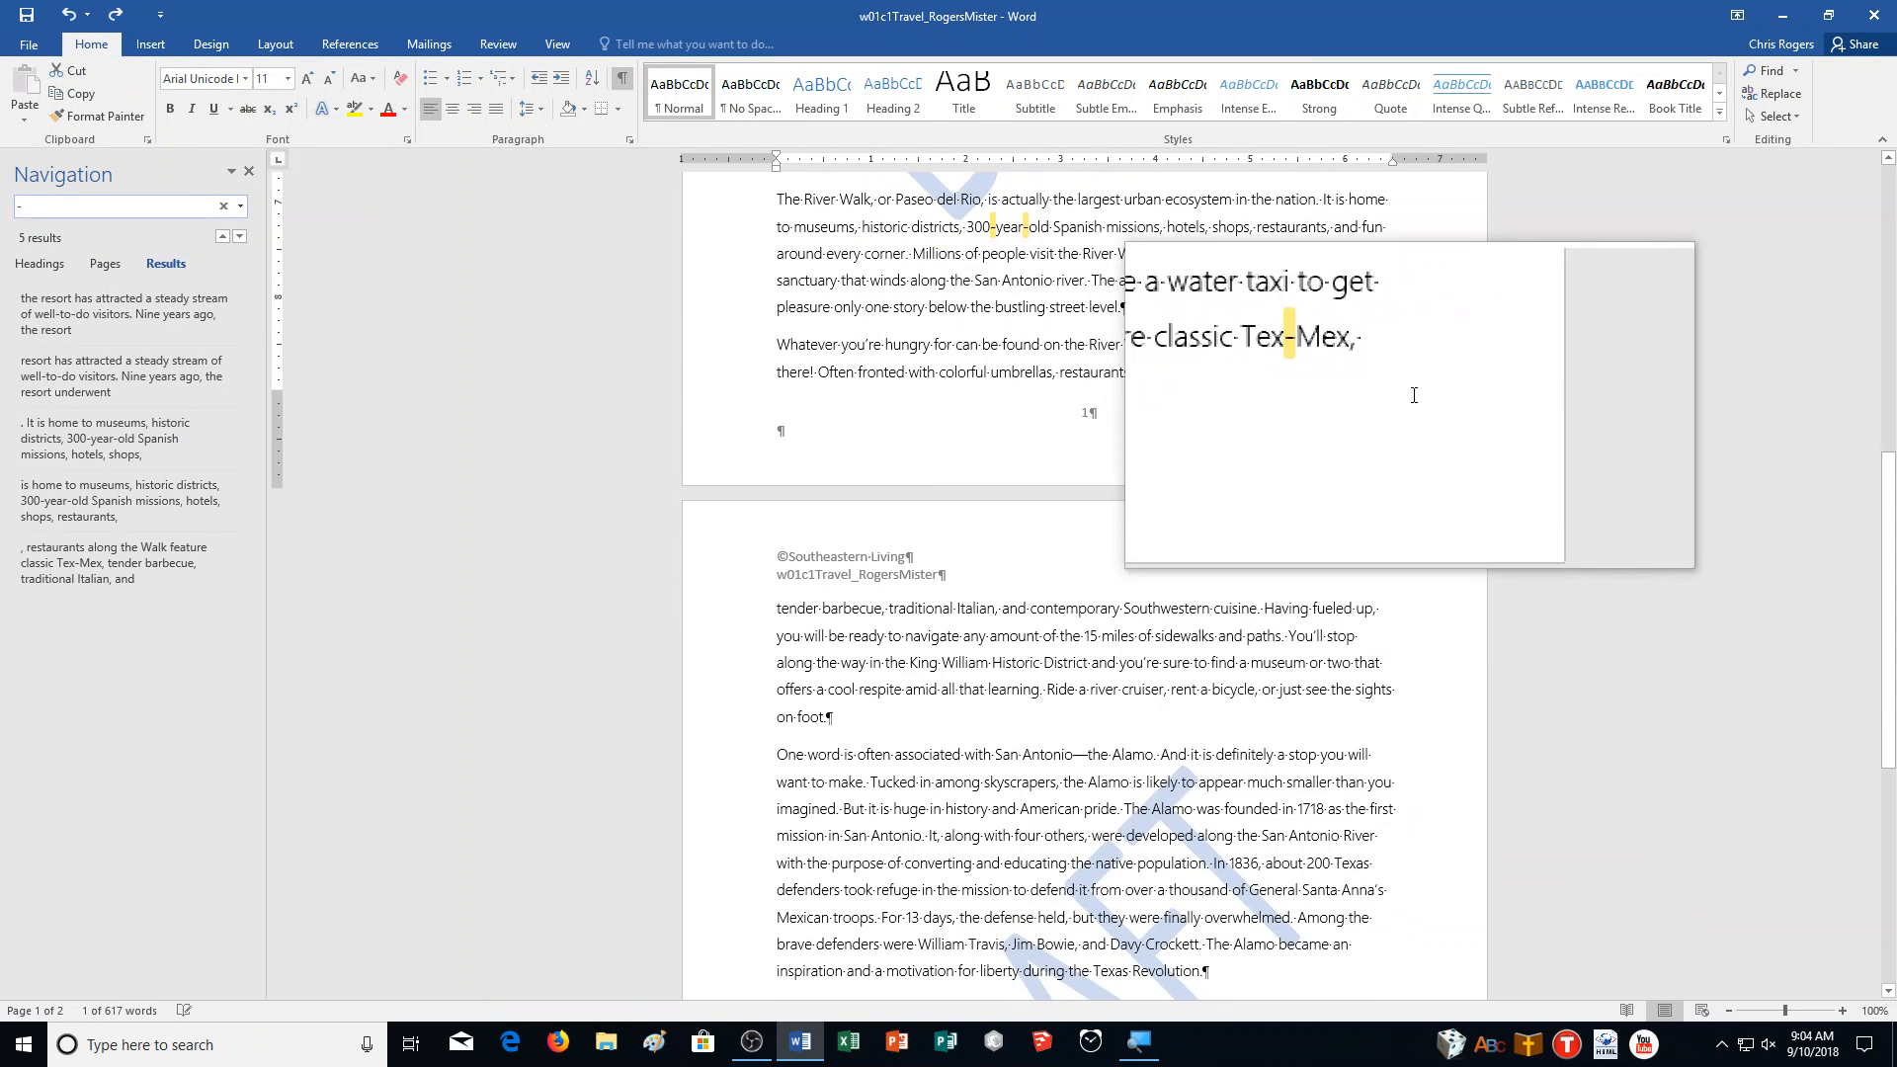
key(Delete)
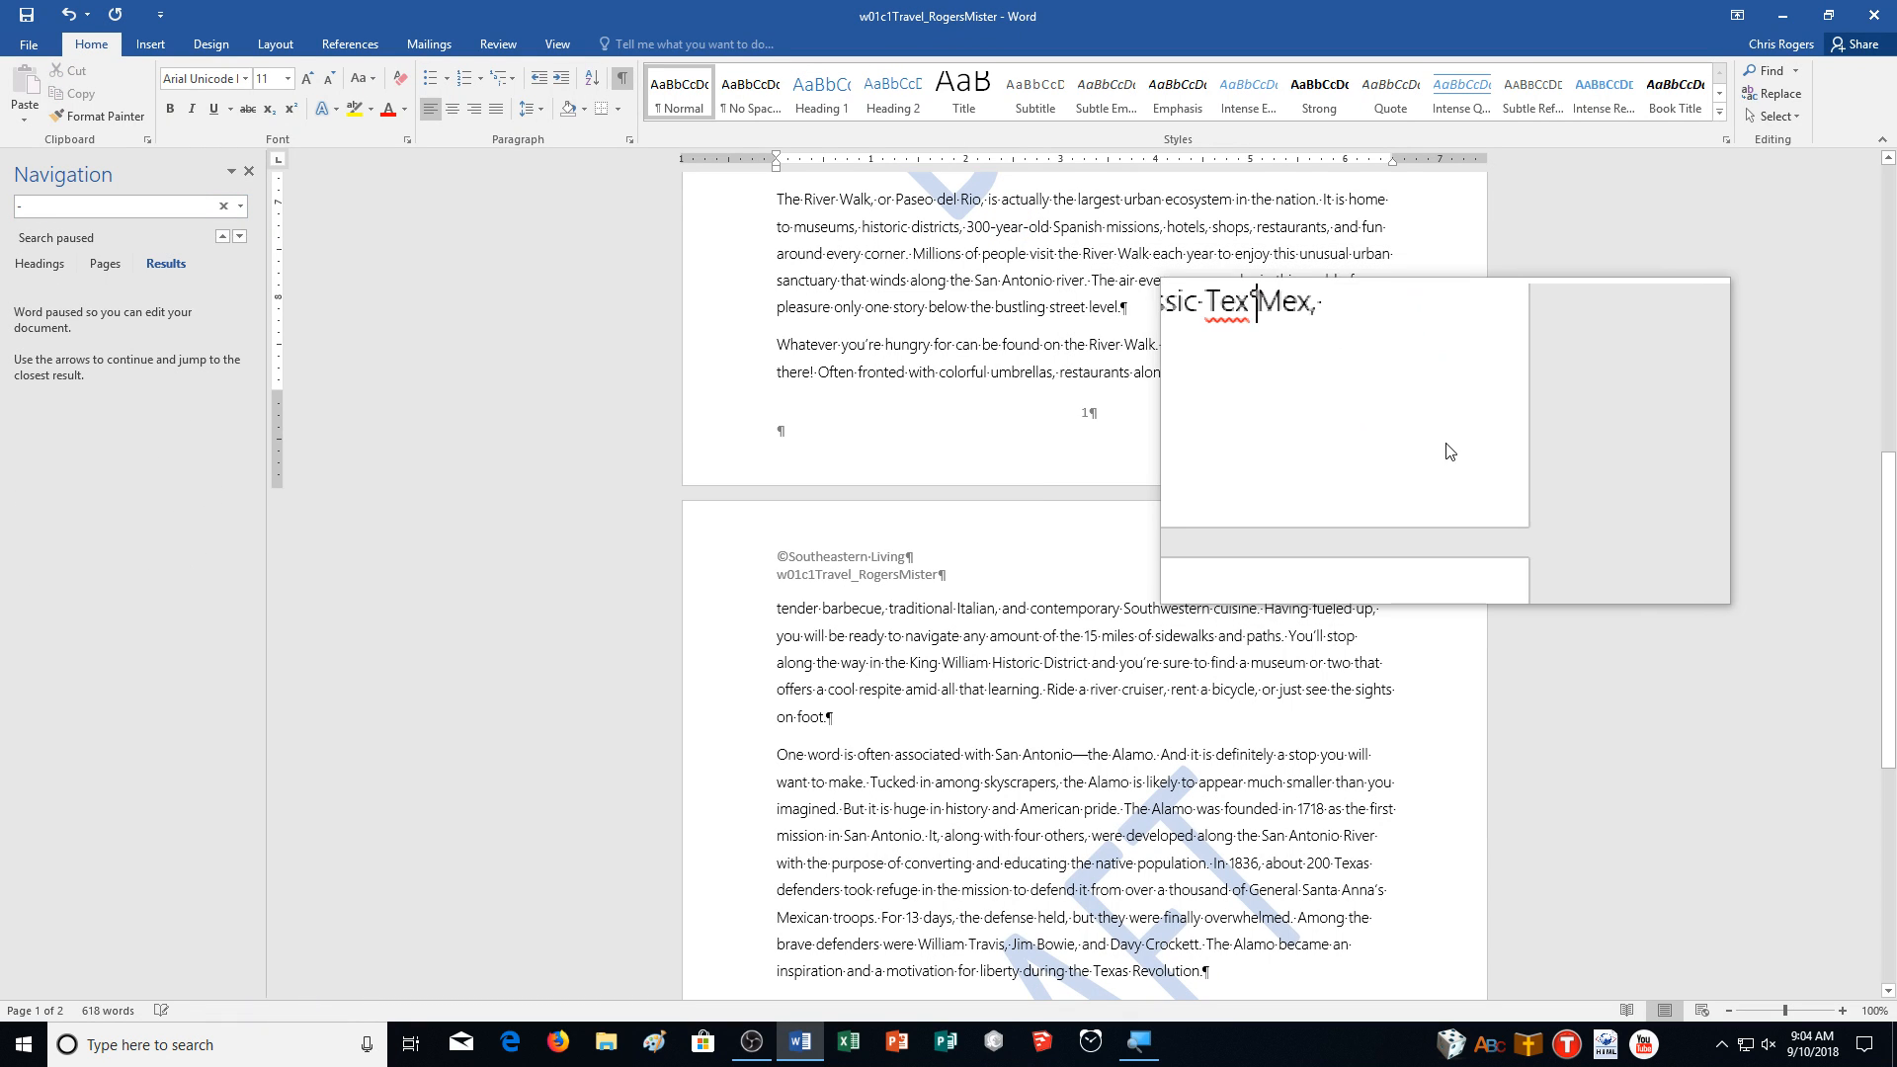
click(249, 171)
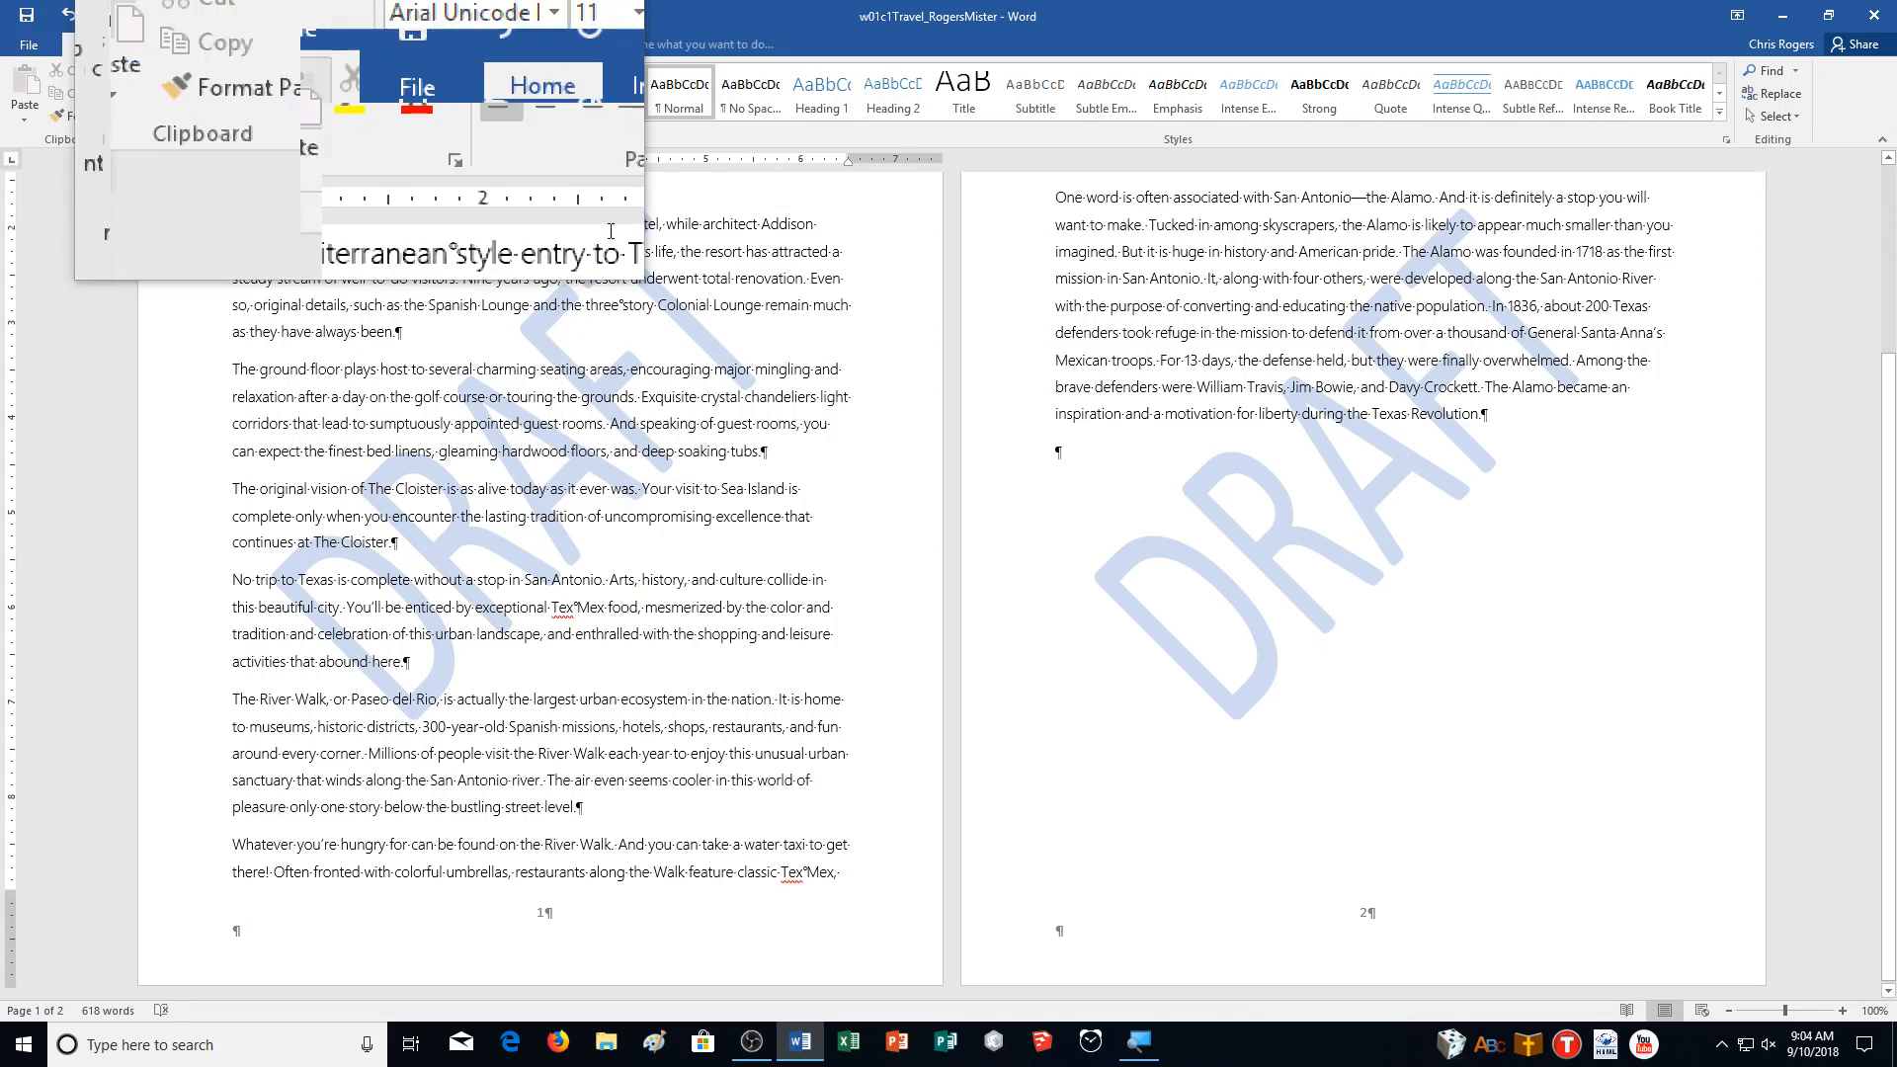
scroll(833, 410, up, 3)
scroll(833, 410, down, 2)
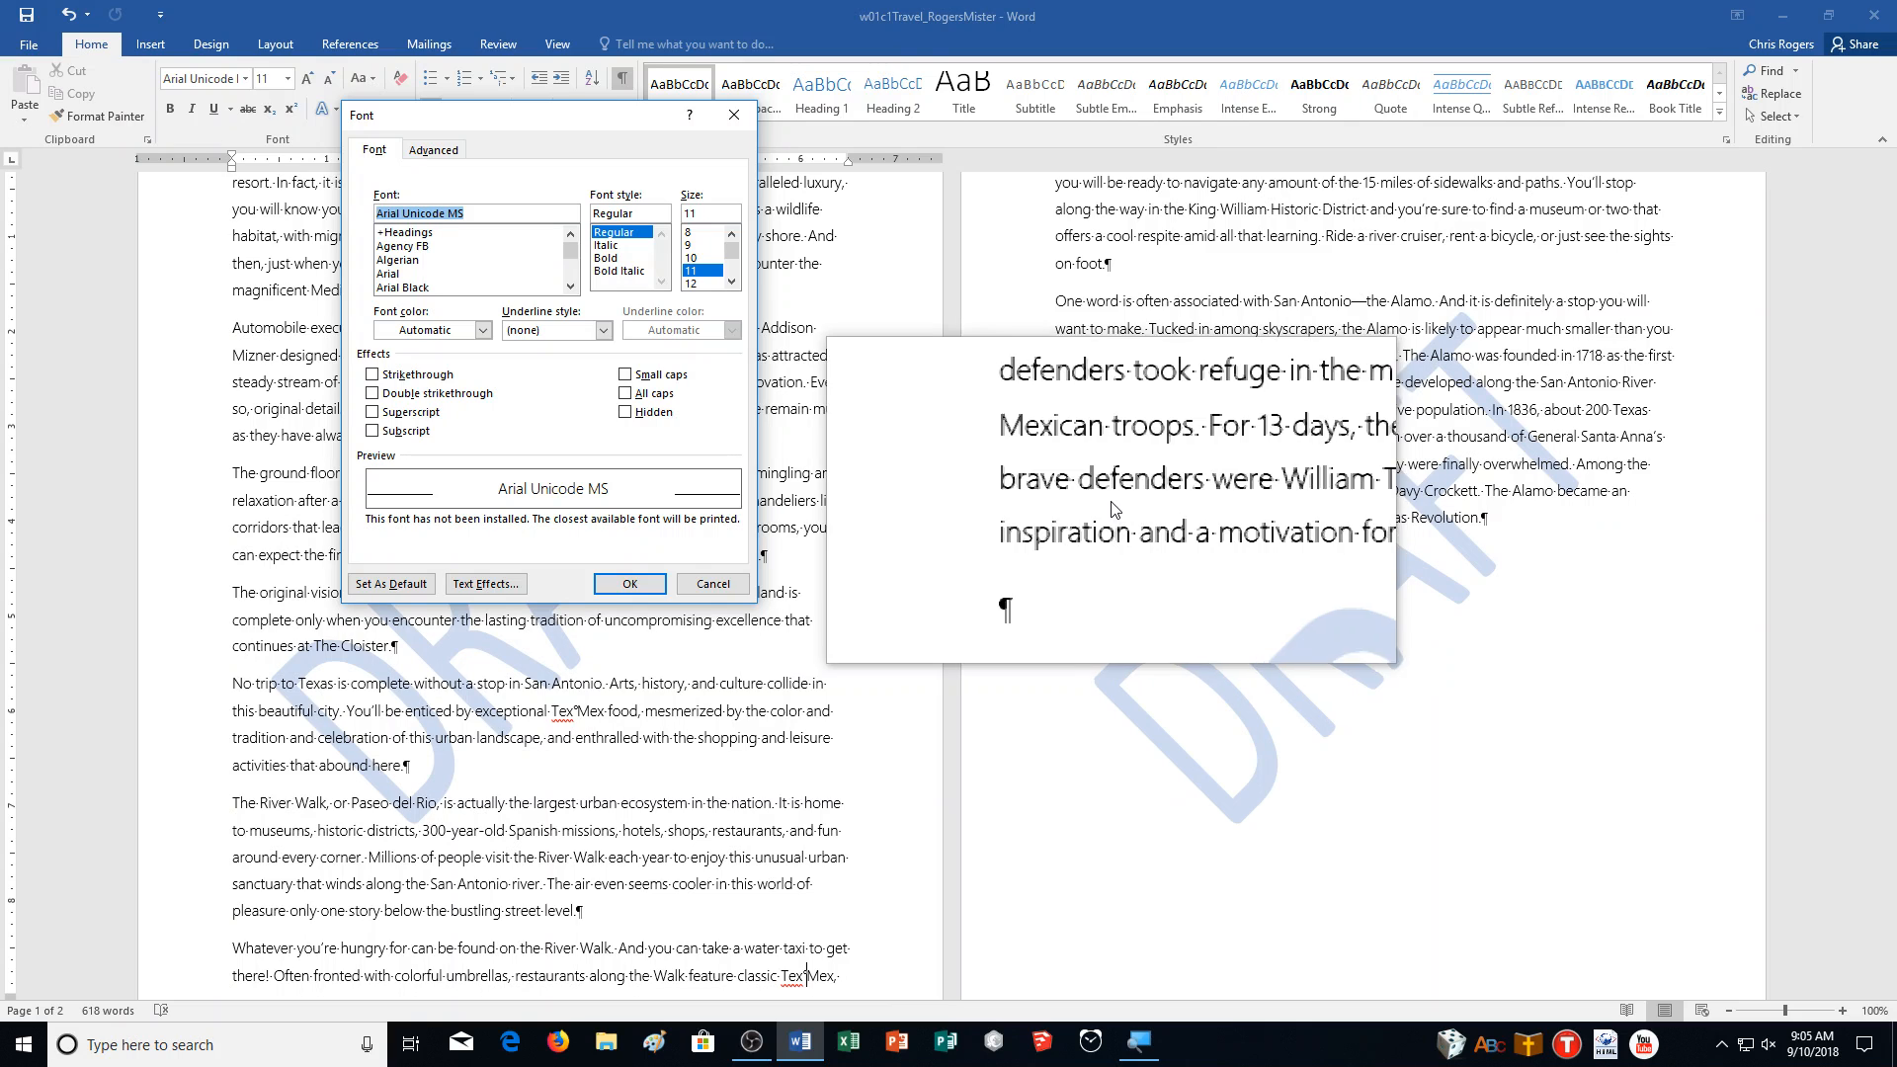
click(698, 578)
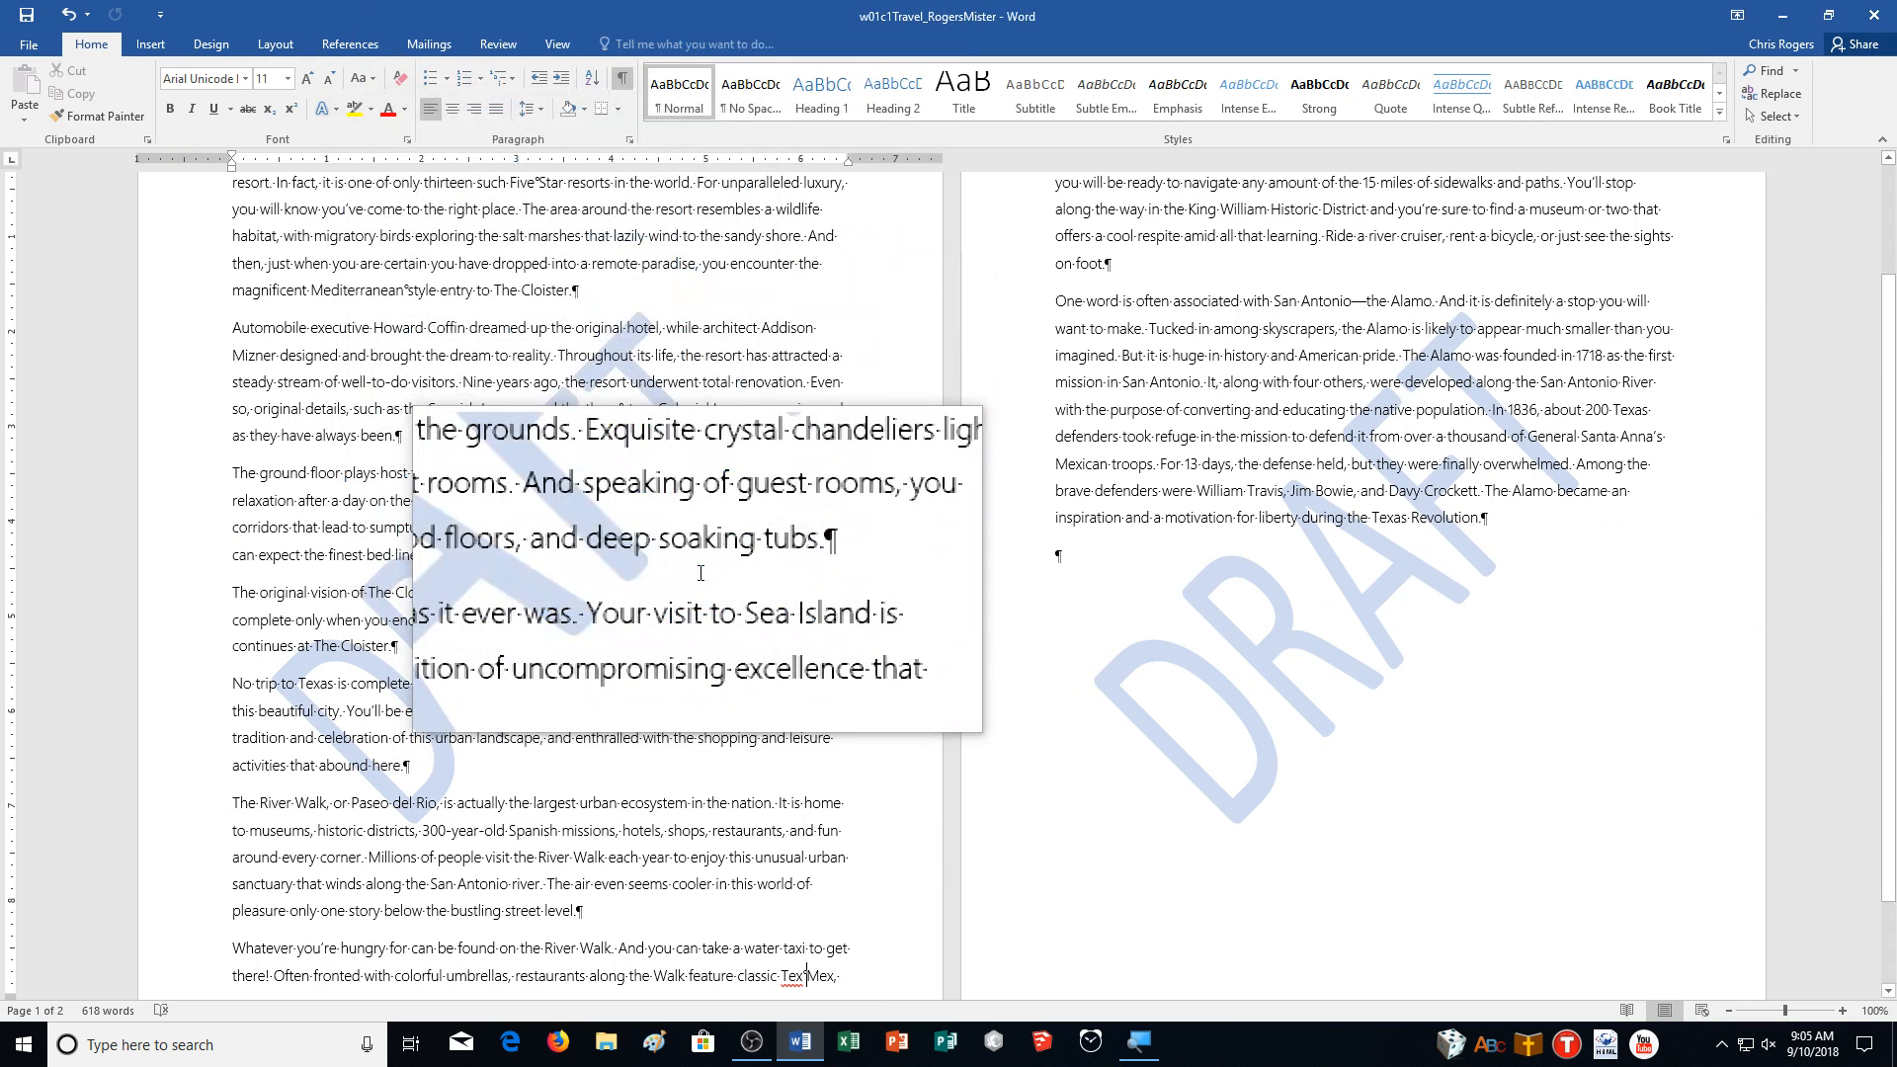
Search for "addison", replace the space between "Addison" and "Mizner" with a nonbreaking space, and close the search.
key(ctrl+f)
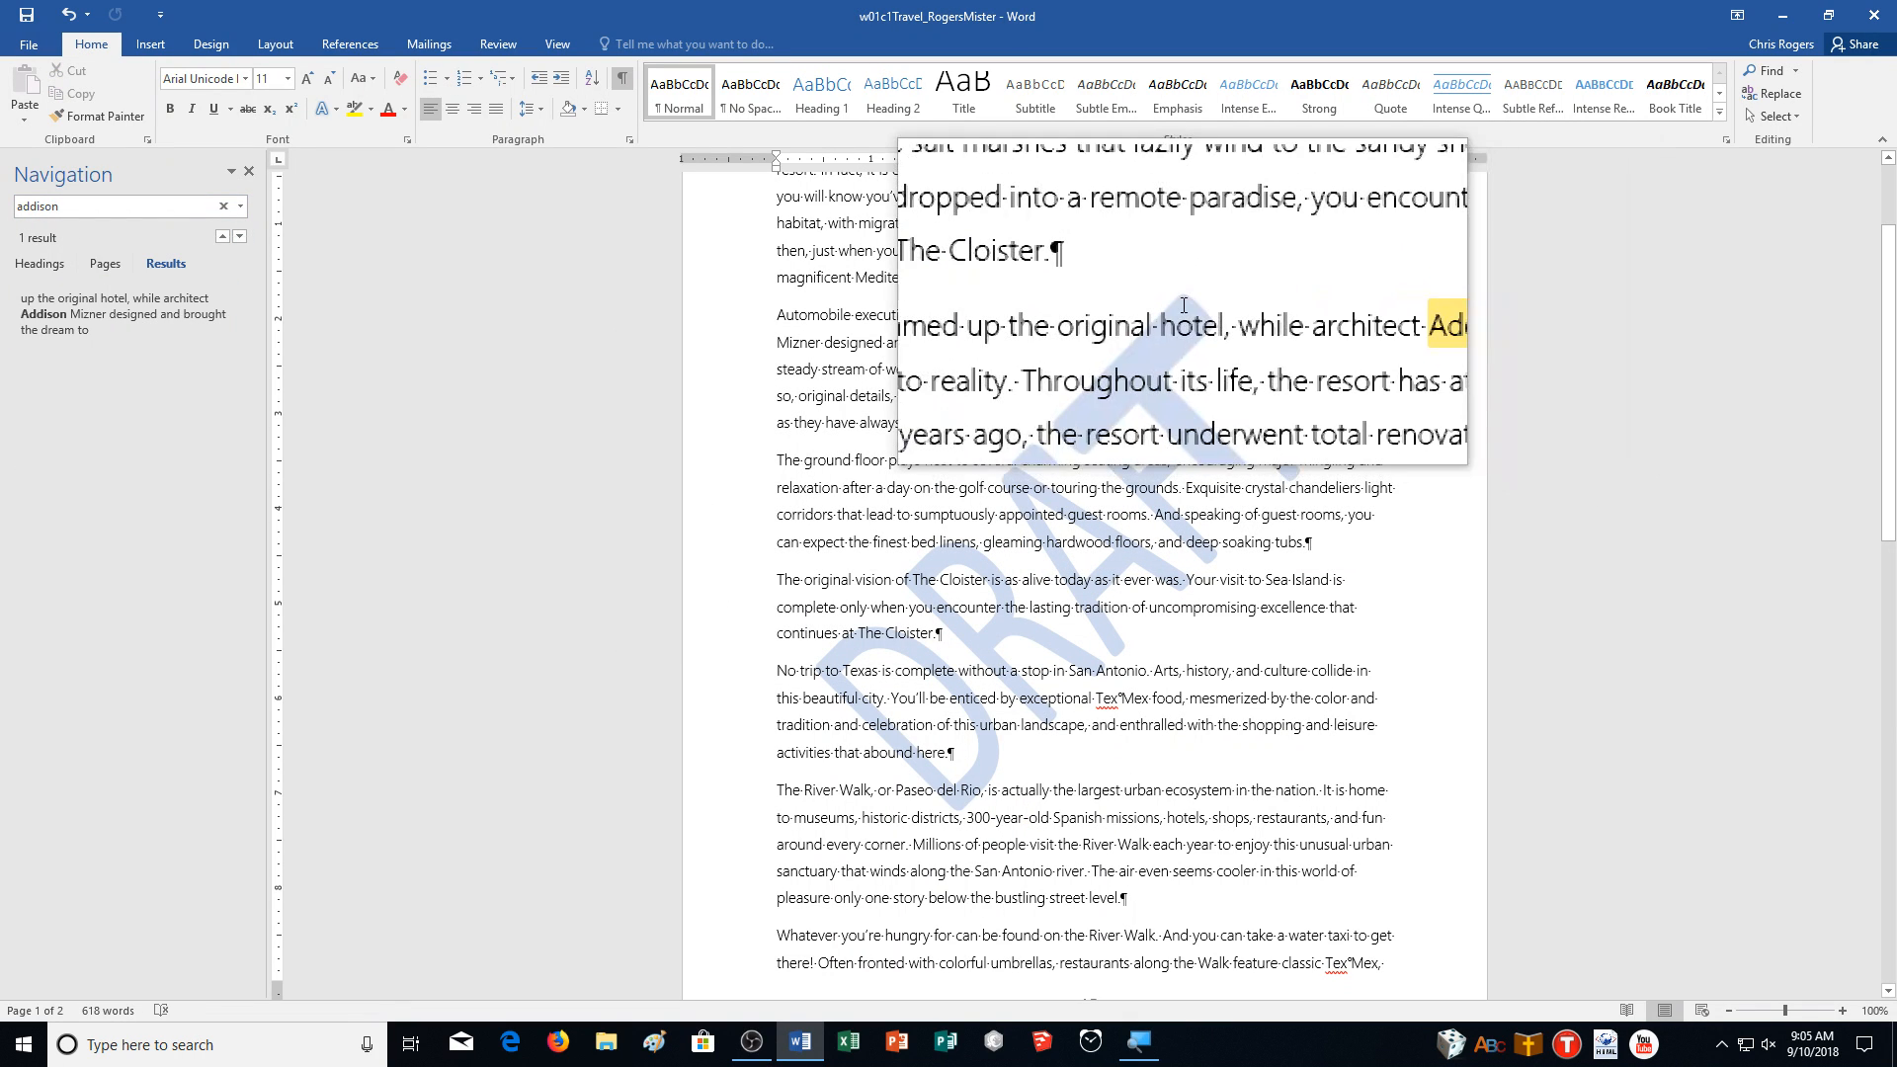
key(Delete)
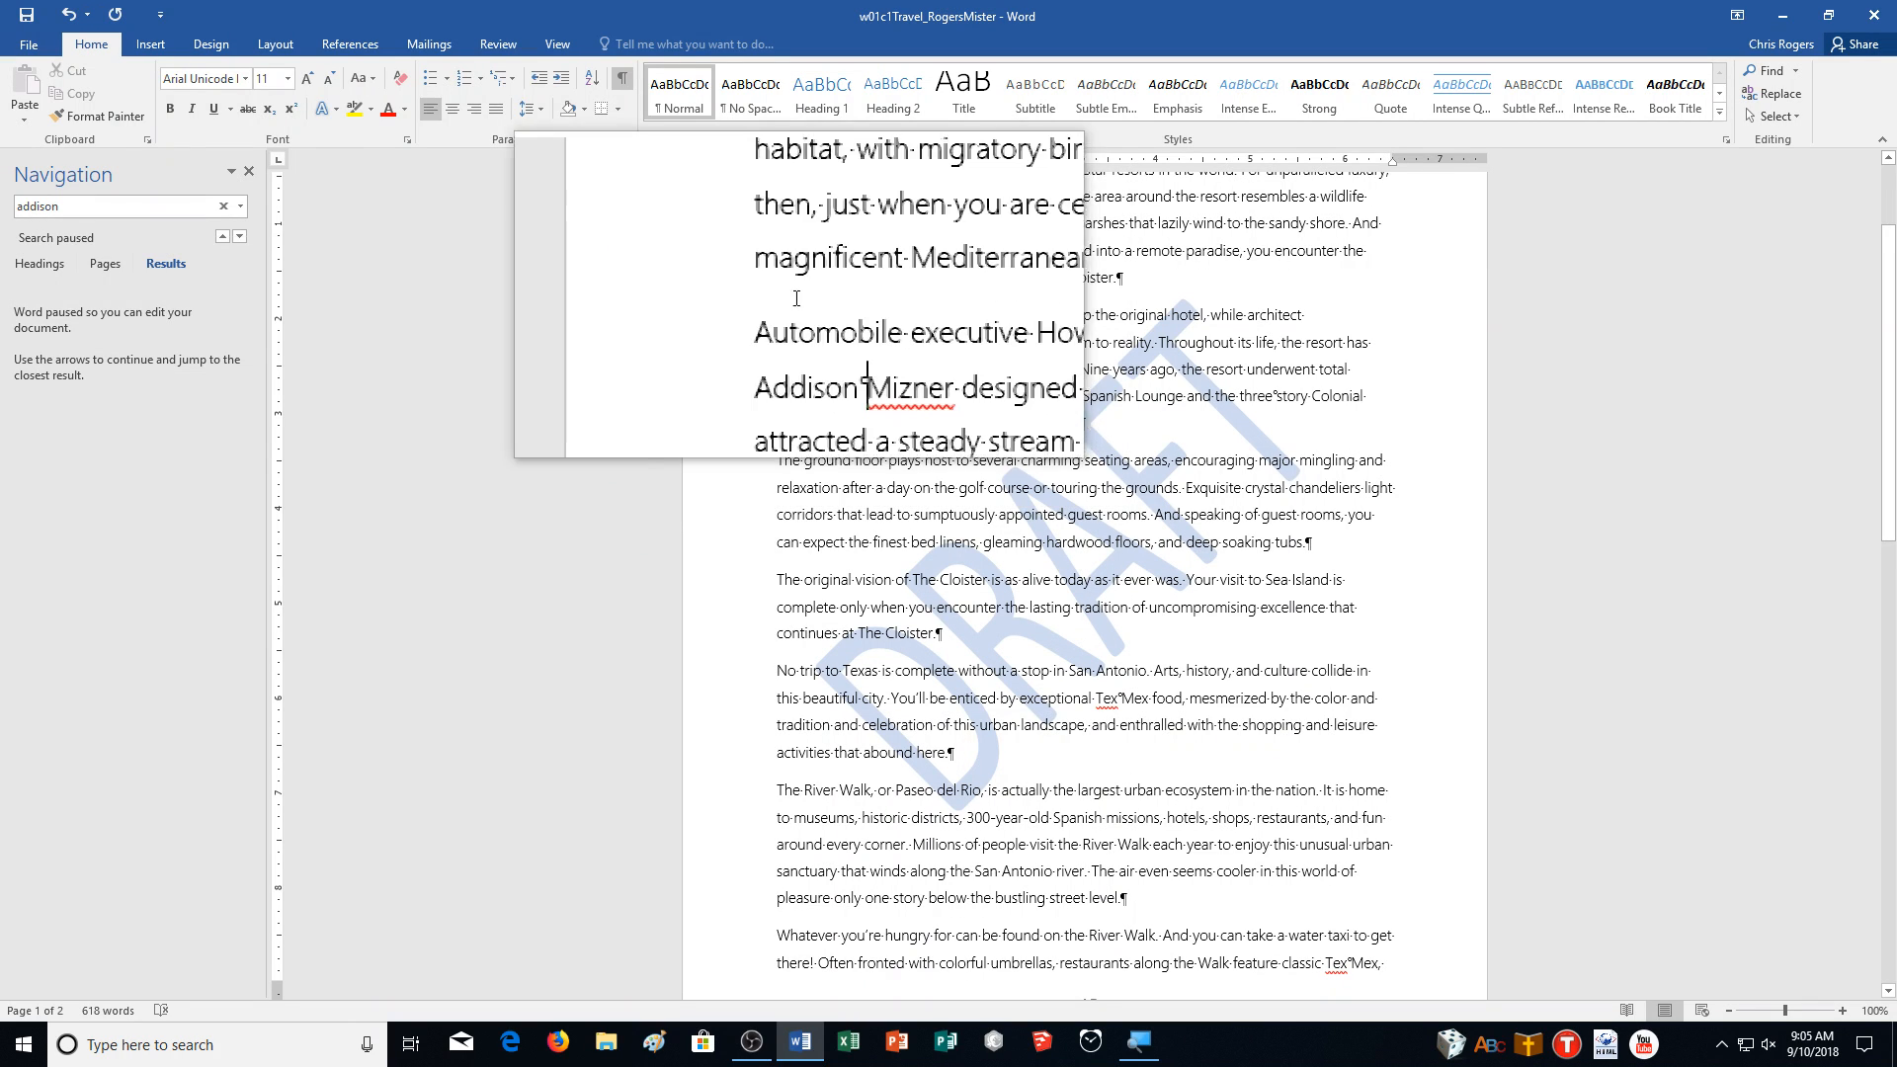
click(249, 170)
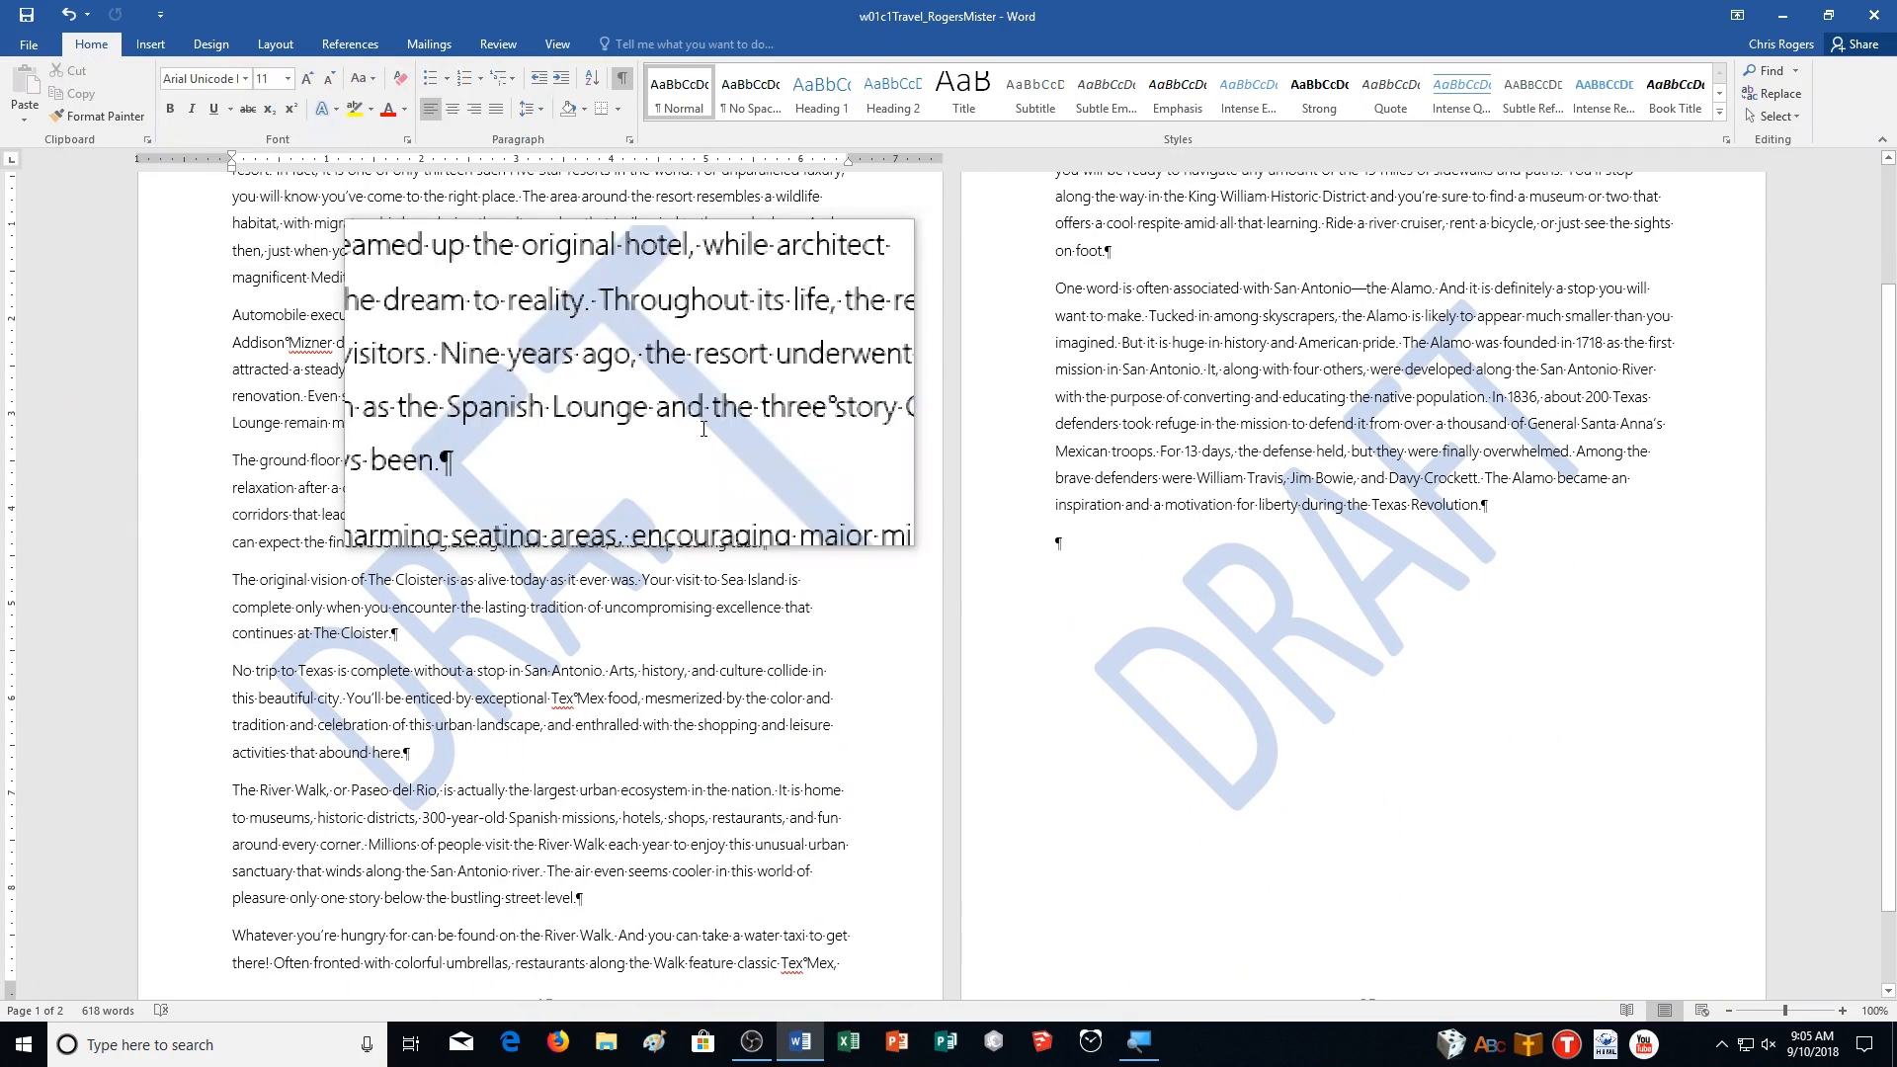
Insert a page break before the paragraph beginning "No trip to Texas".
scroll(850, 791, up, 3)
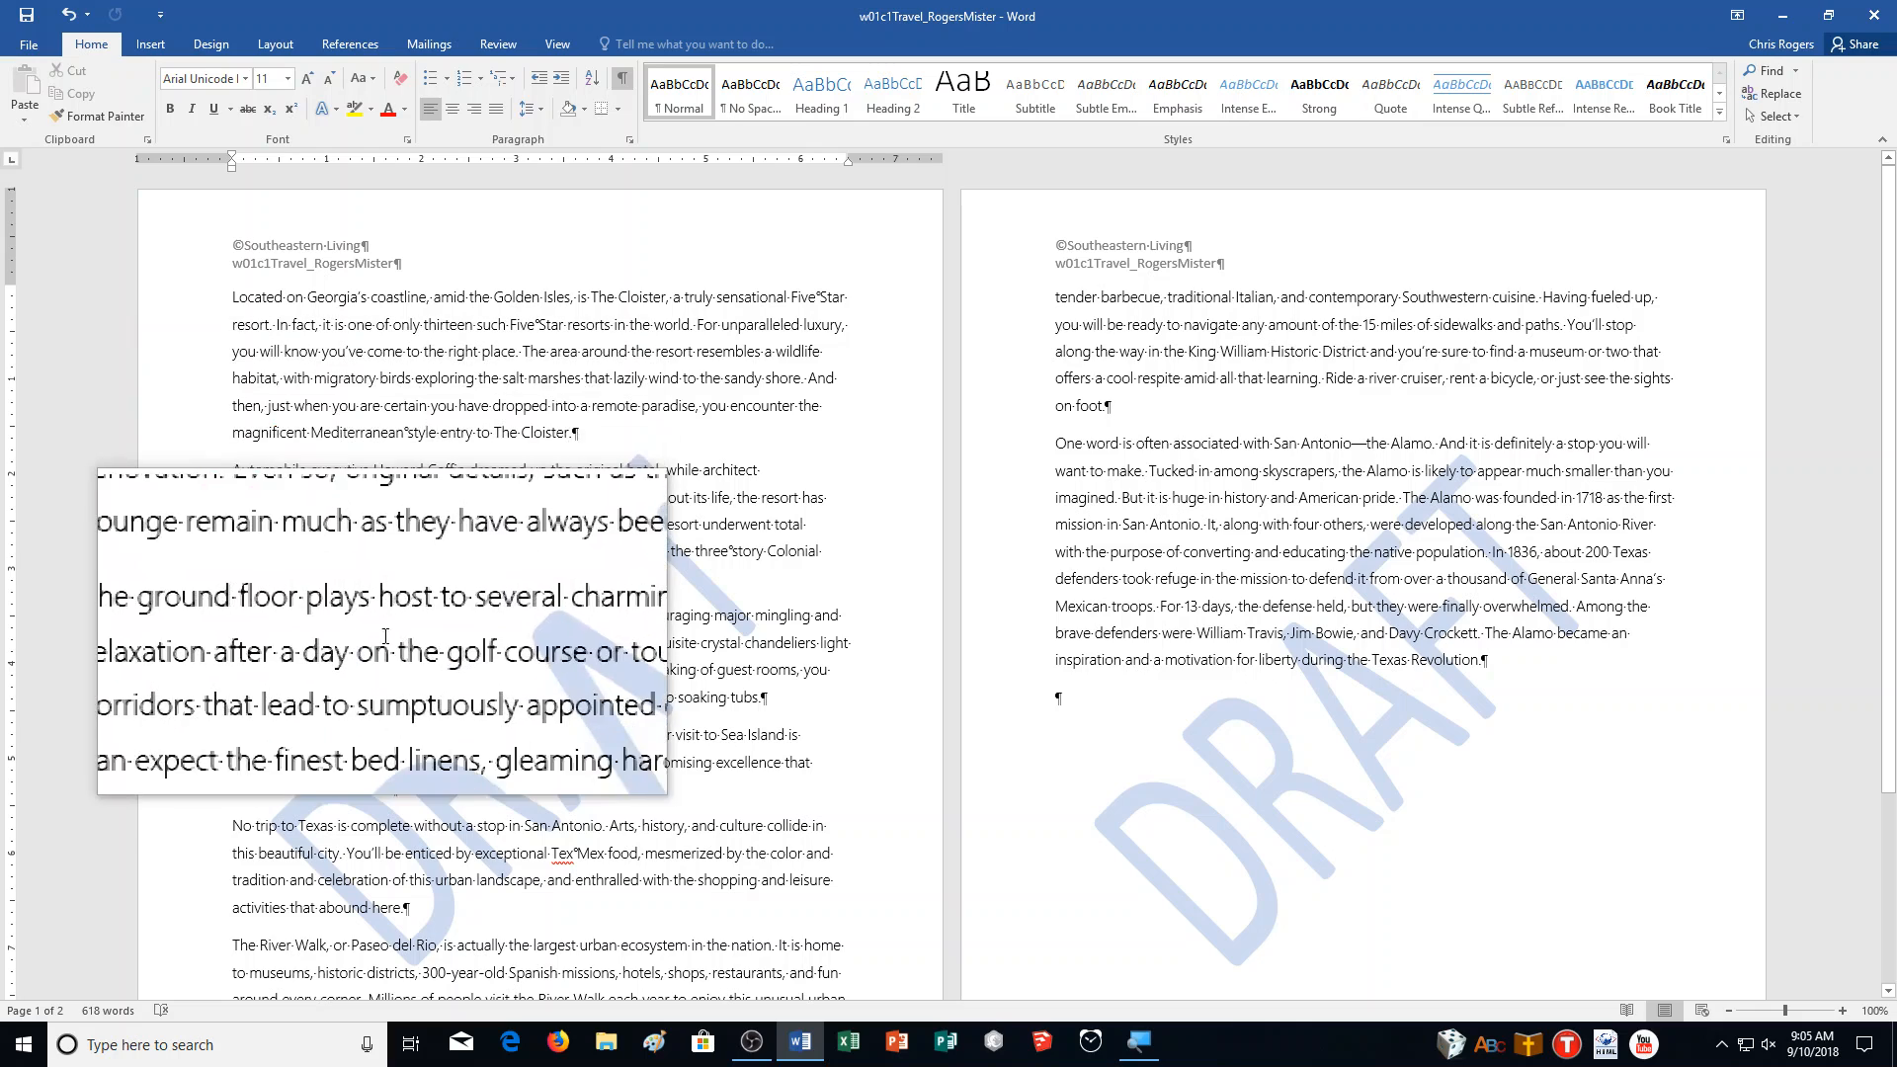
click(234, 825)
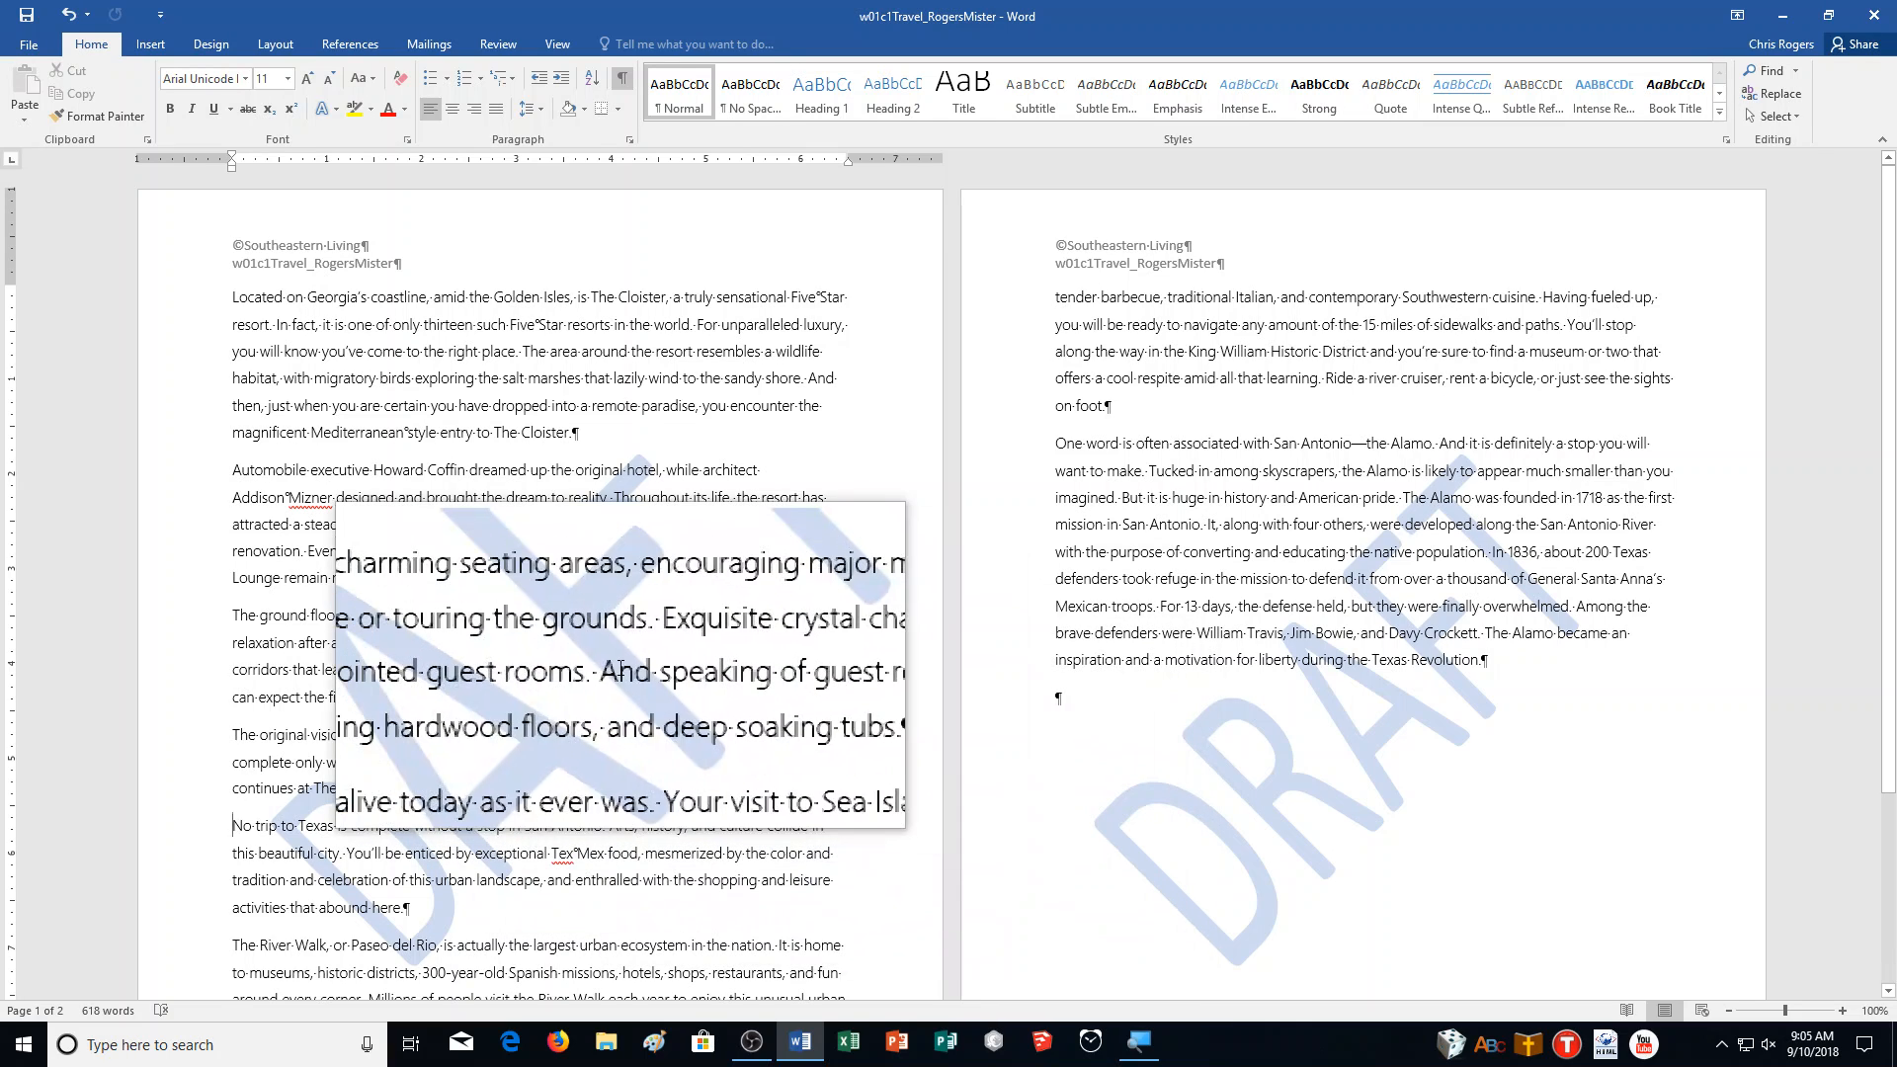
click(150, 43)
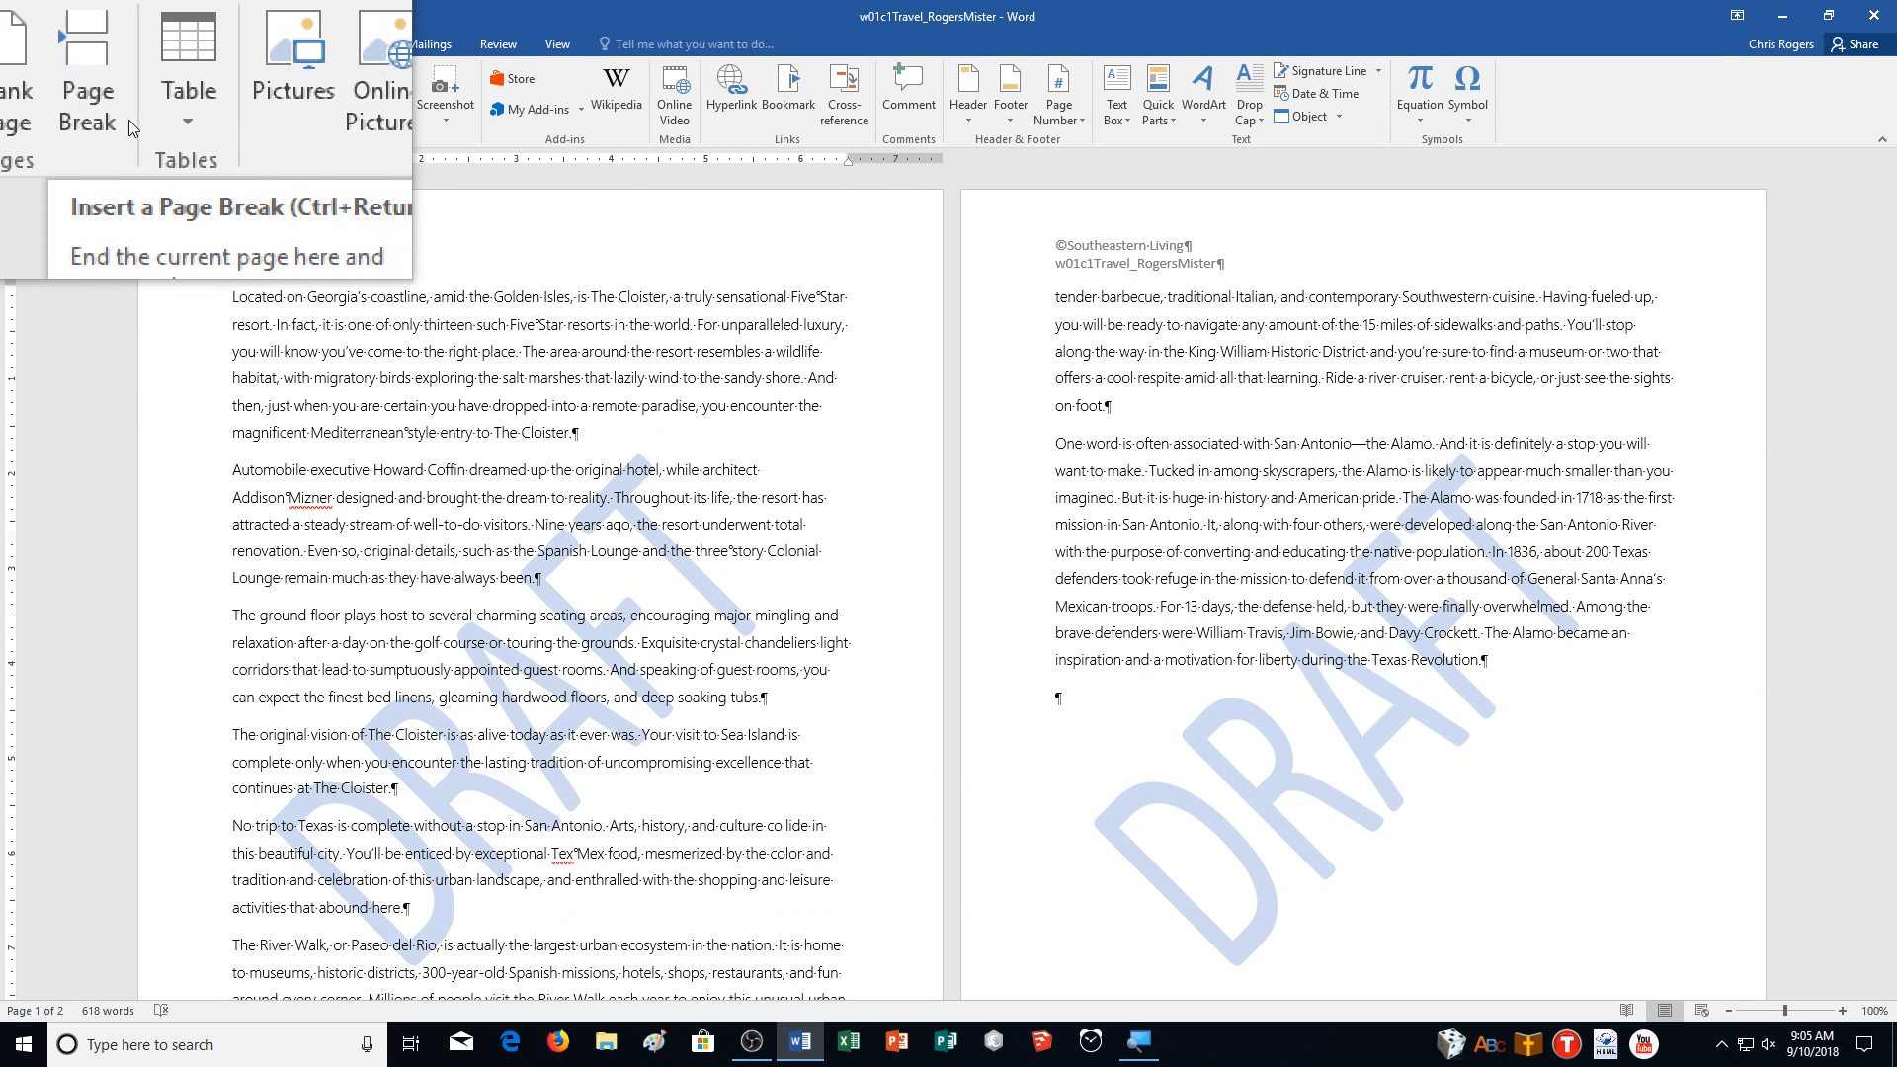
key(ctrl+Return)
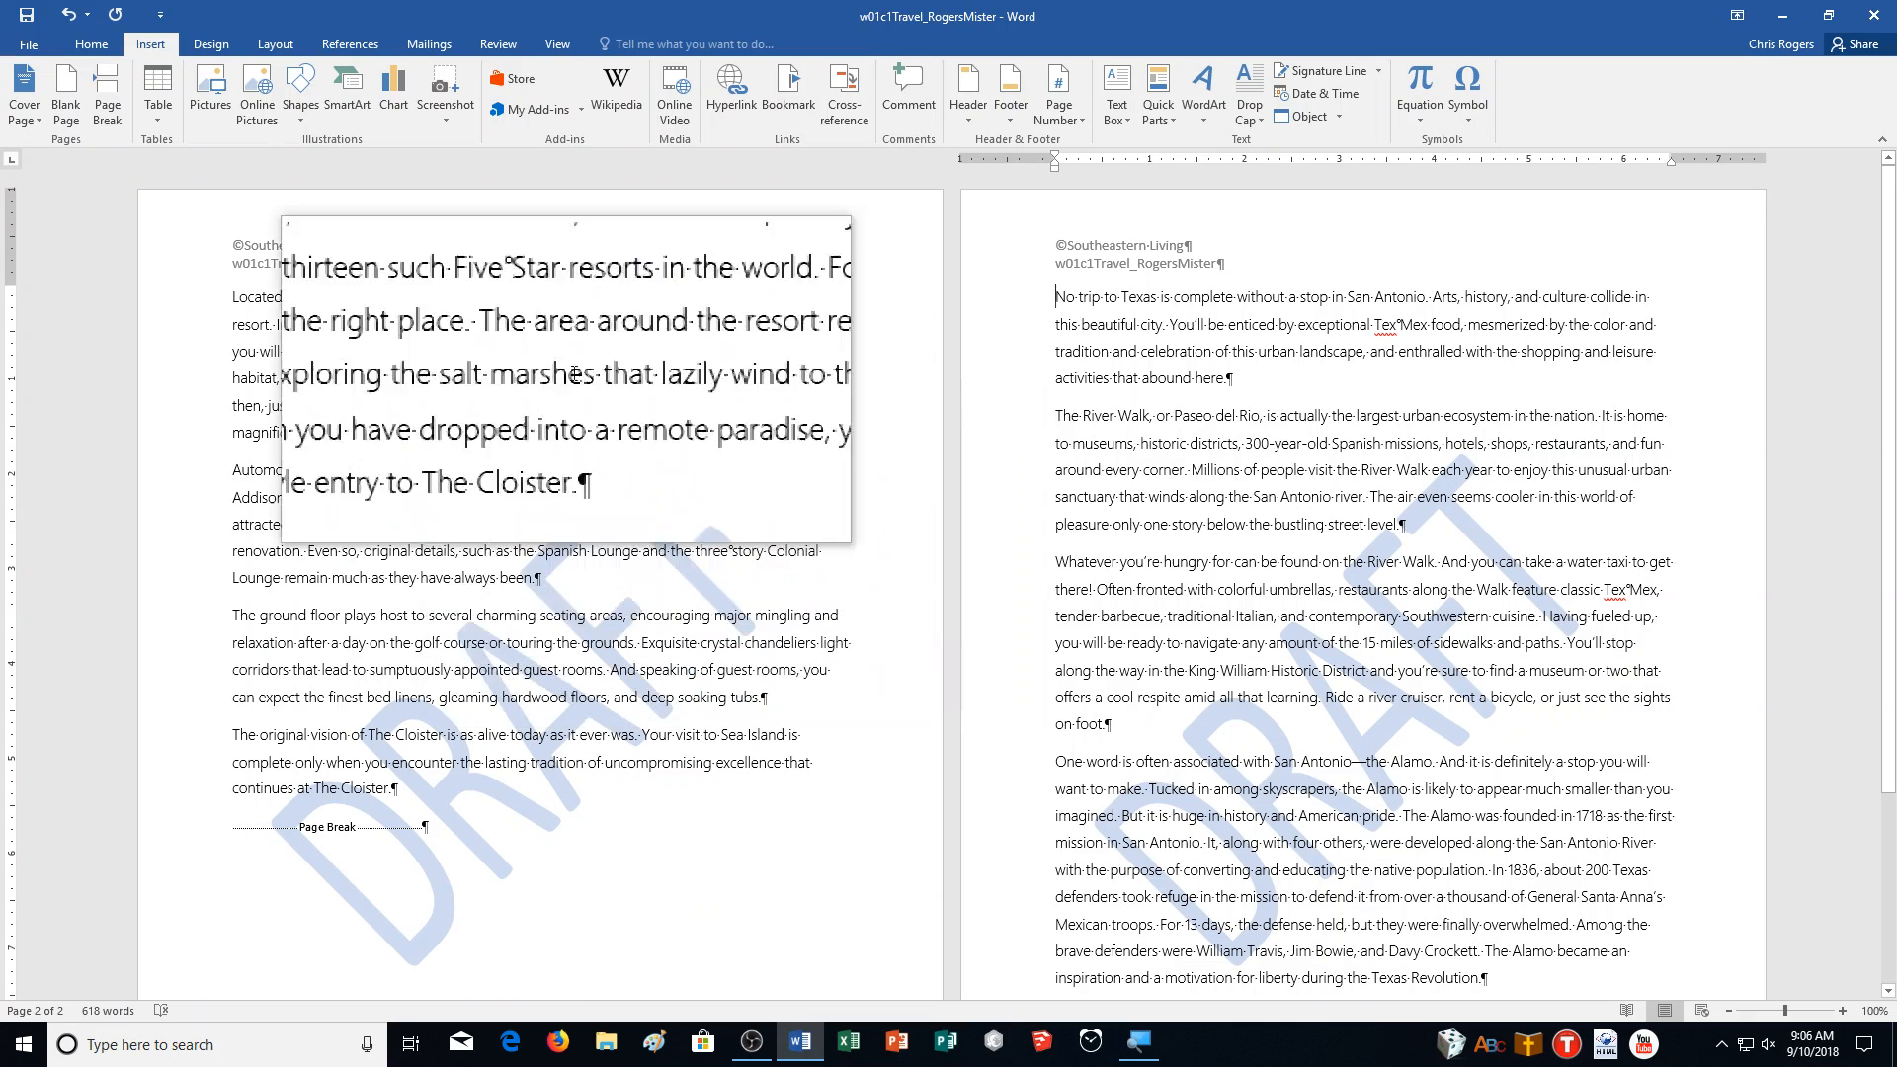
Set the top margin to 2" for the whole document using custom margins.
click(552, 45)
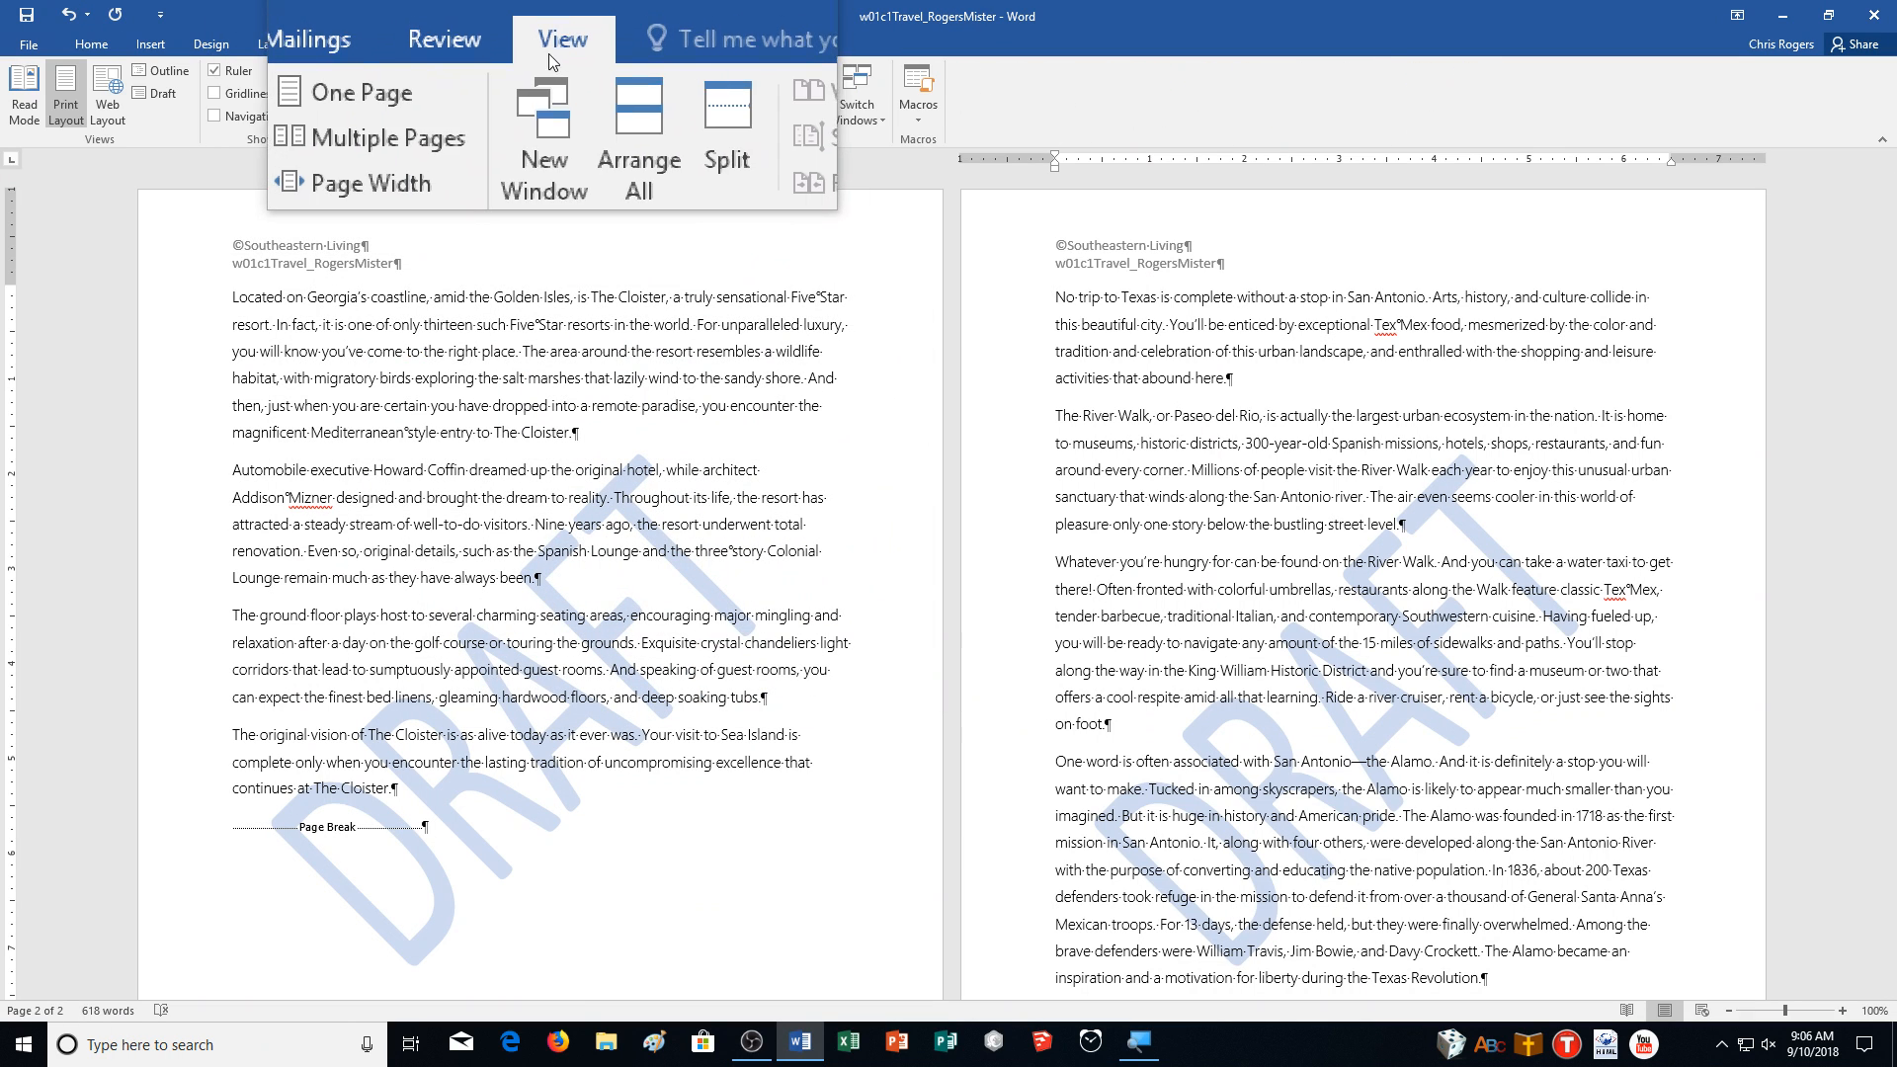
click(455, 99)
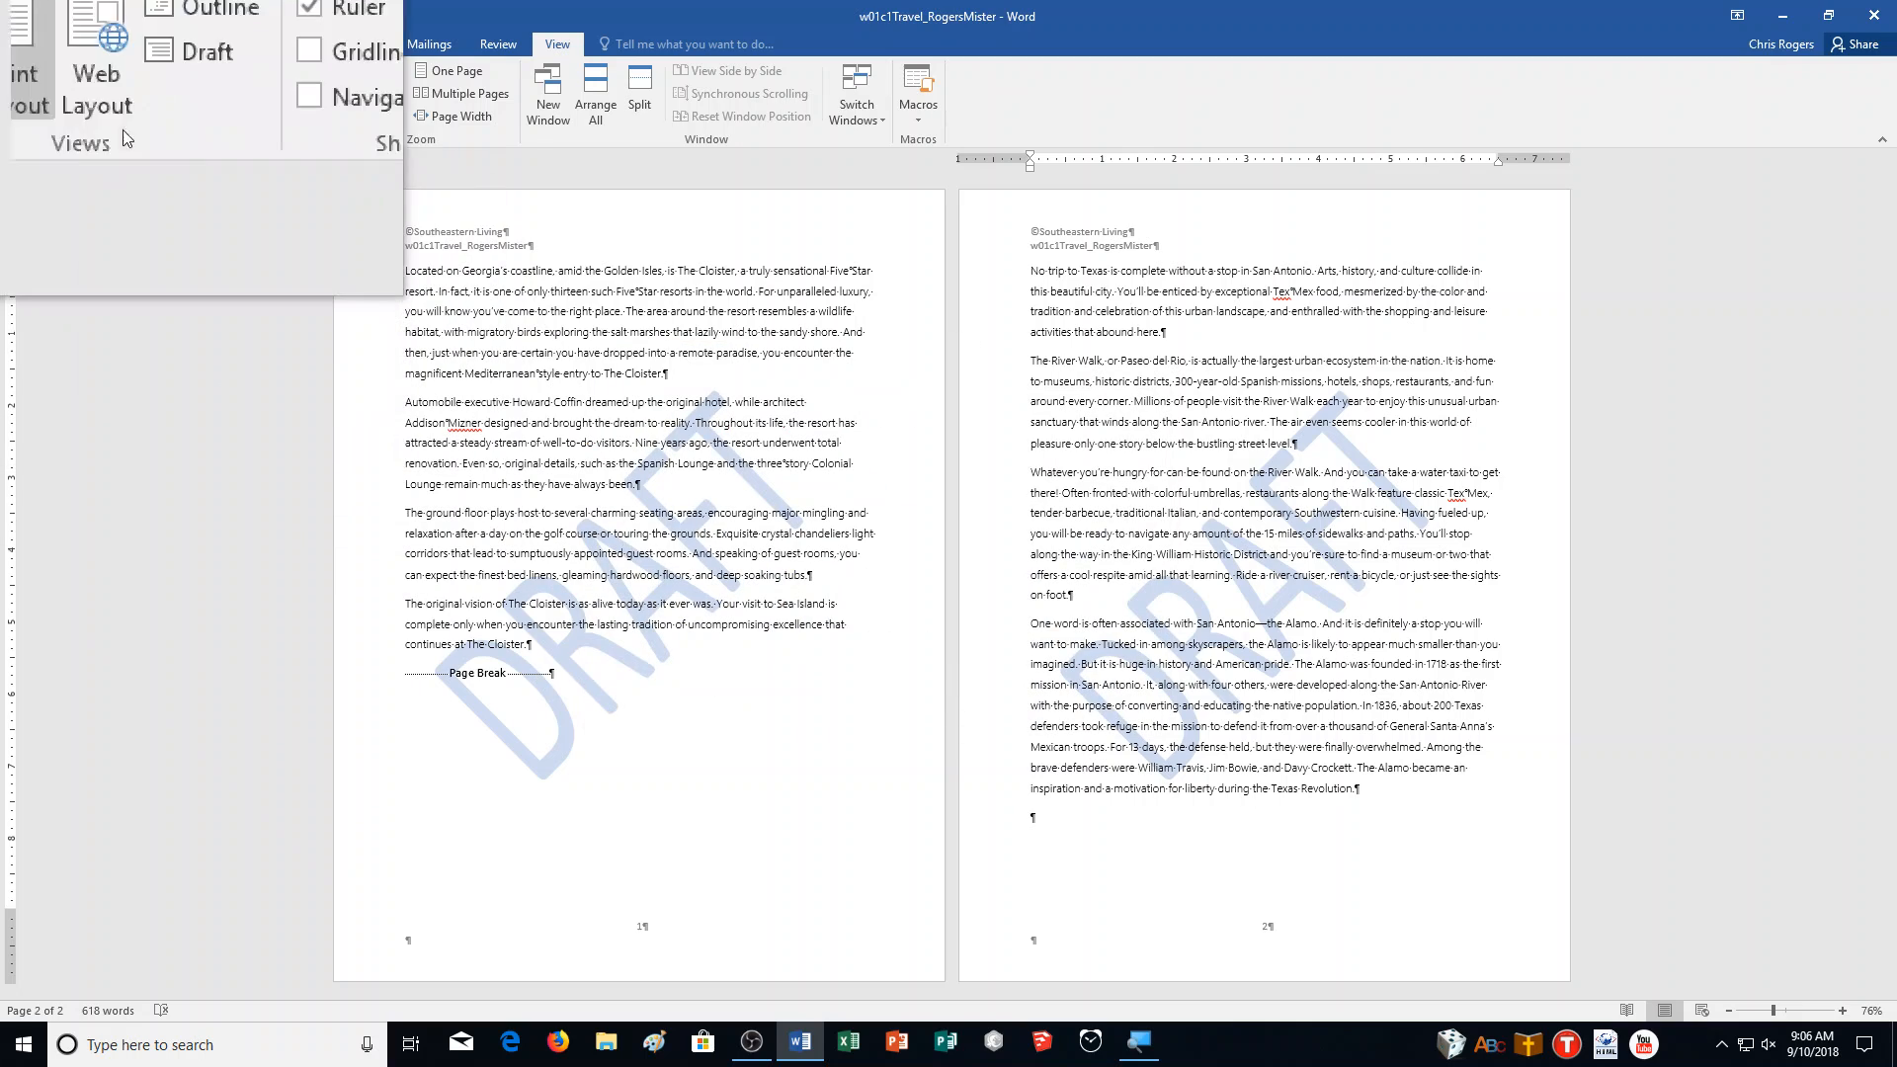
click(259, 47)
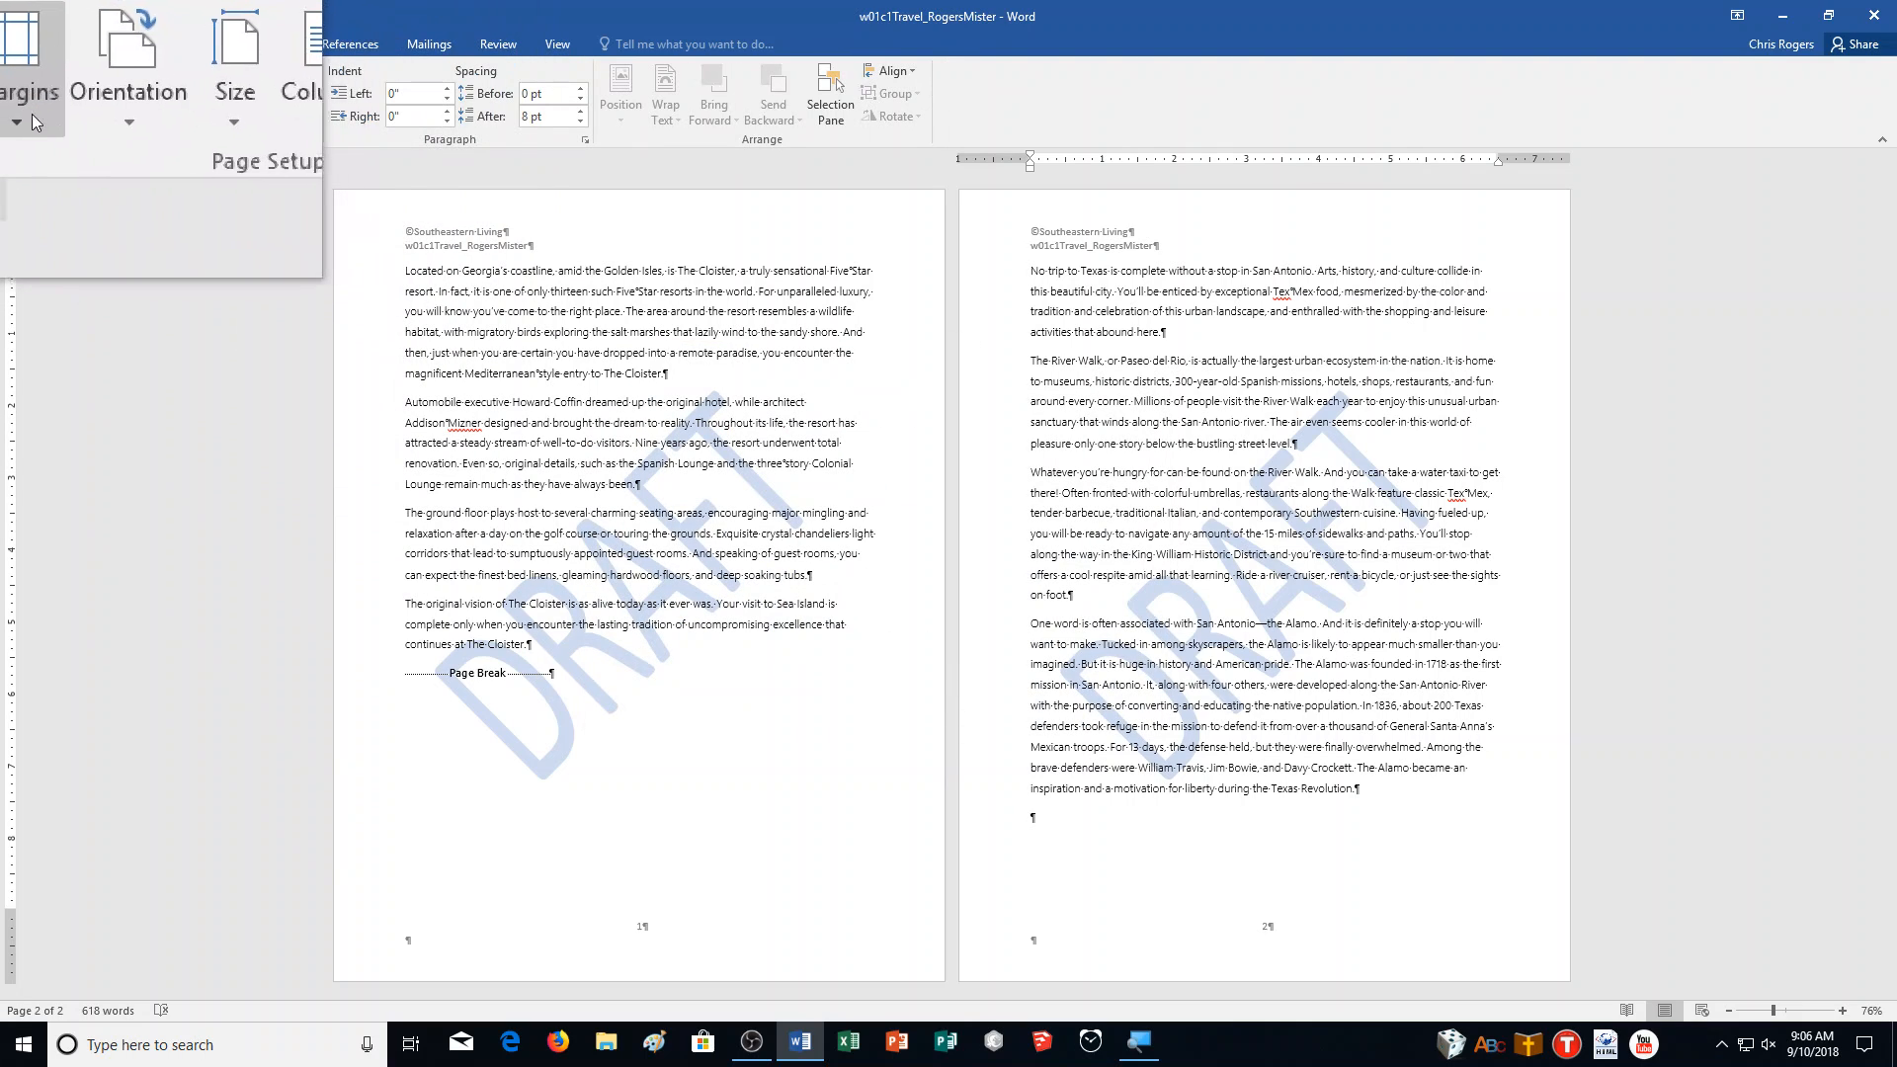
click(27, 90)
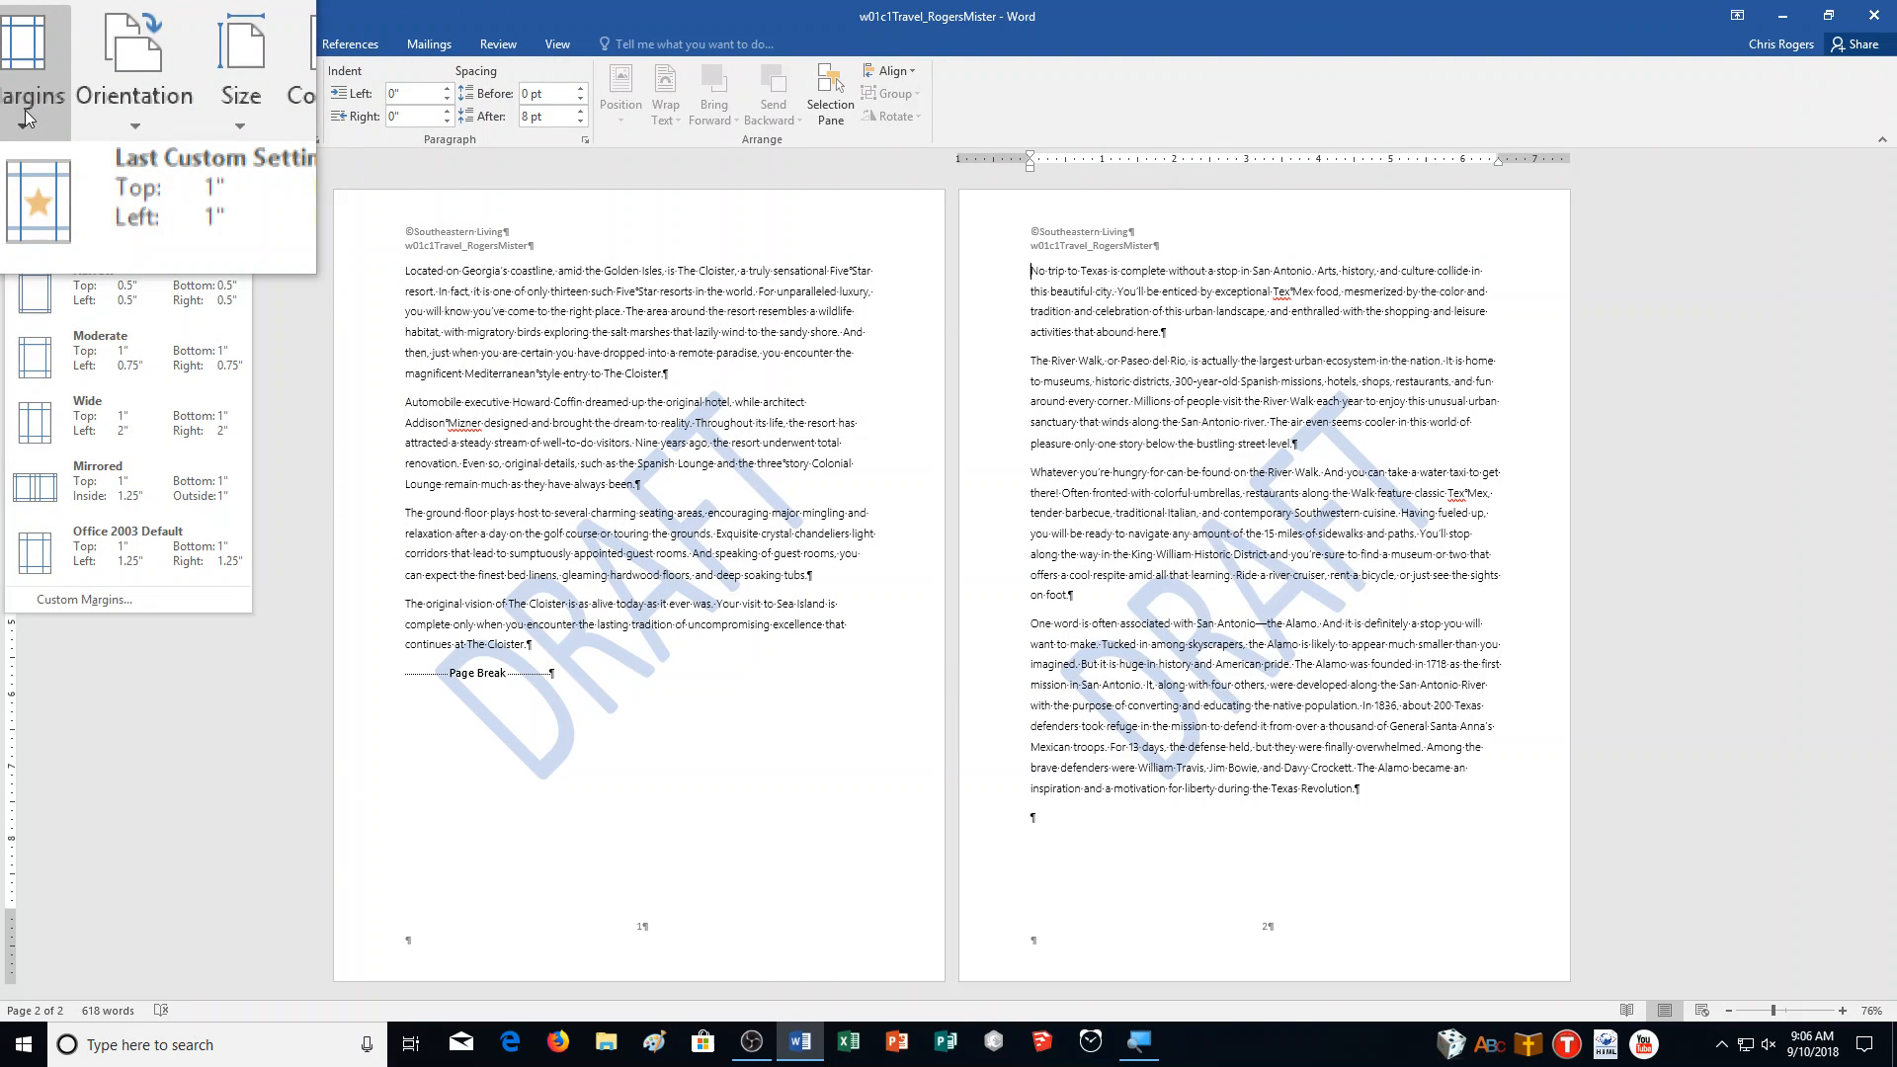
click(84, 600)
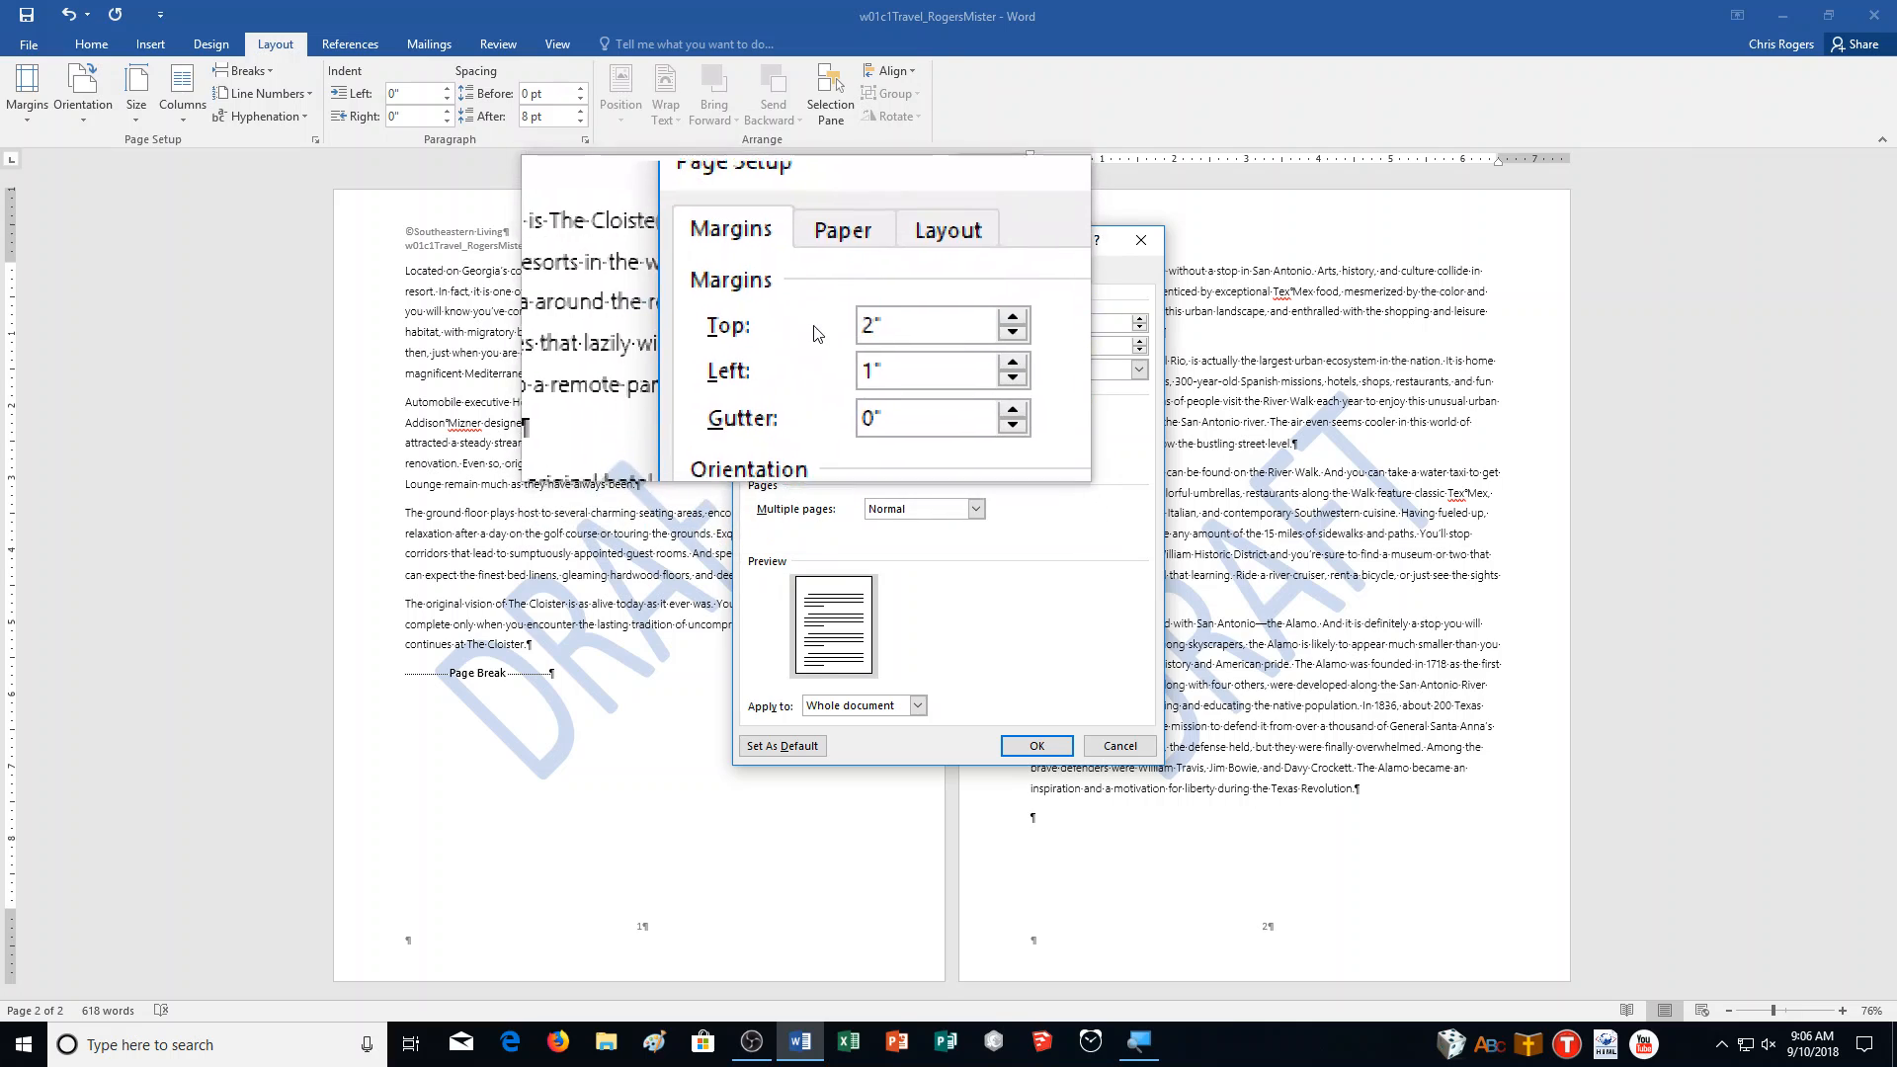
click(1036, 745)
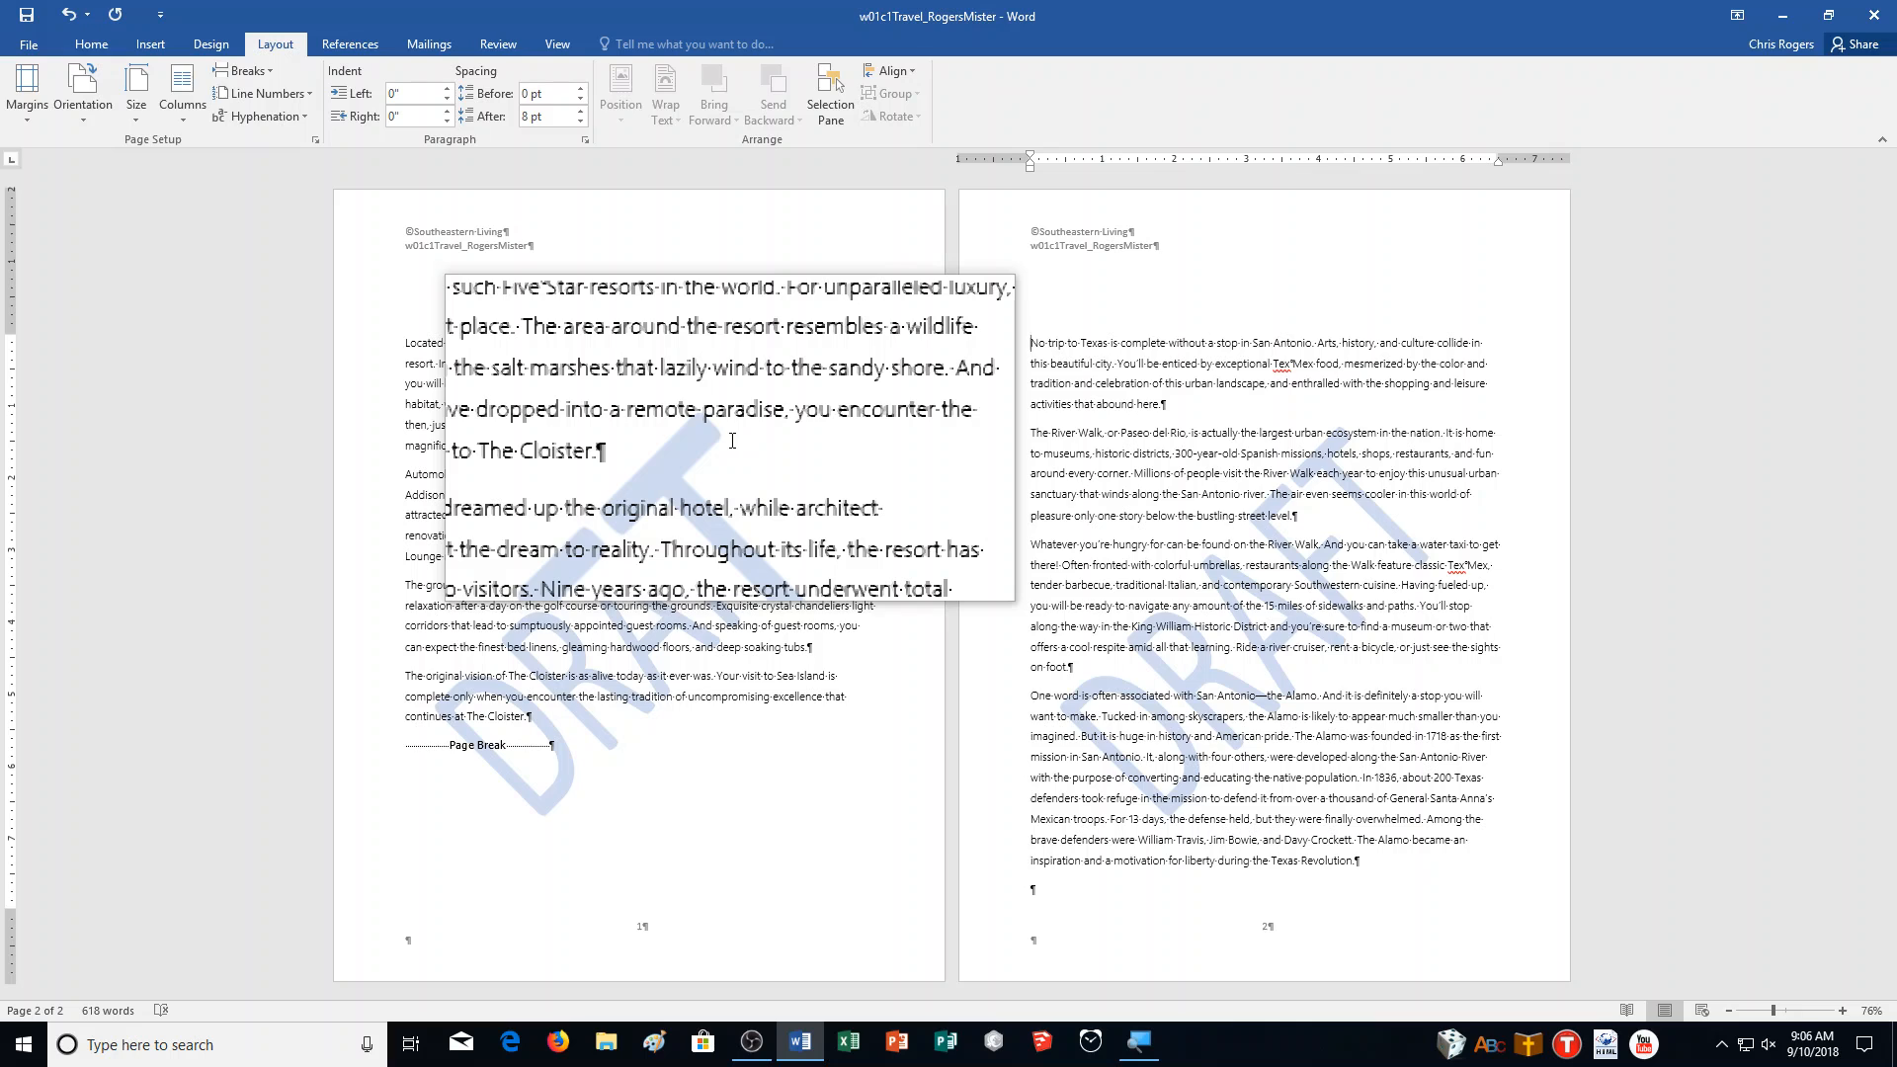
click(546, 45)
click(400, 80)
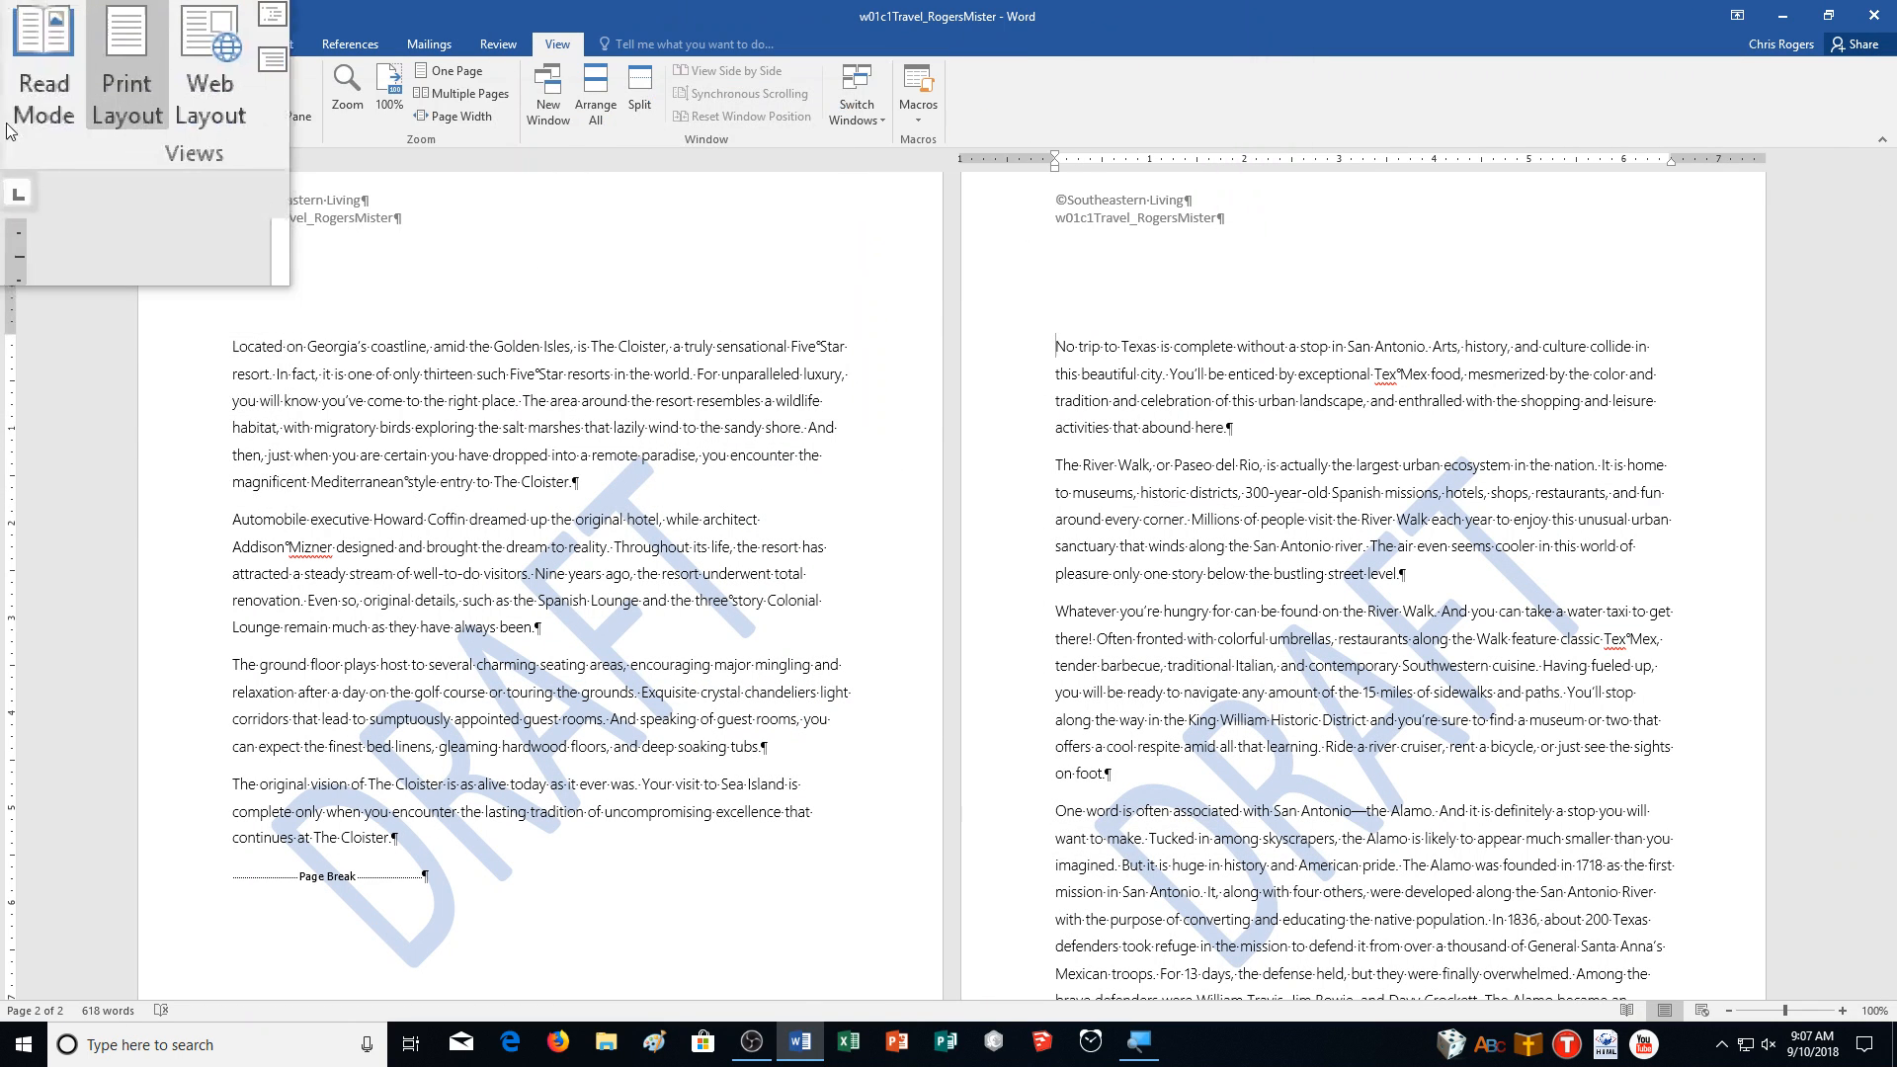
Save a copy of the document as Rich Text Format in the CA Demonstration folder under the same file name.
click(22, 49)
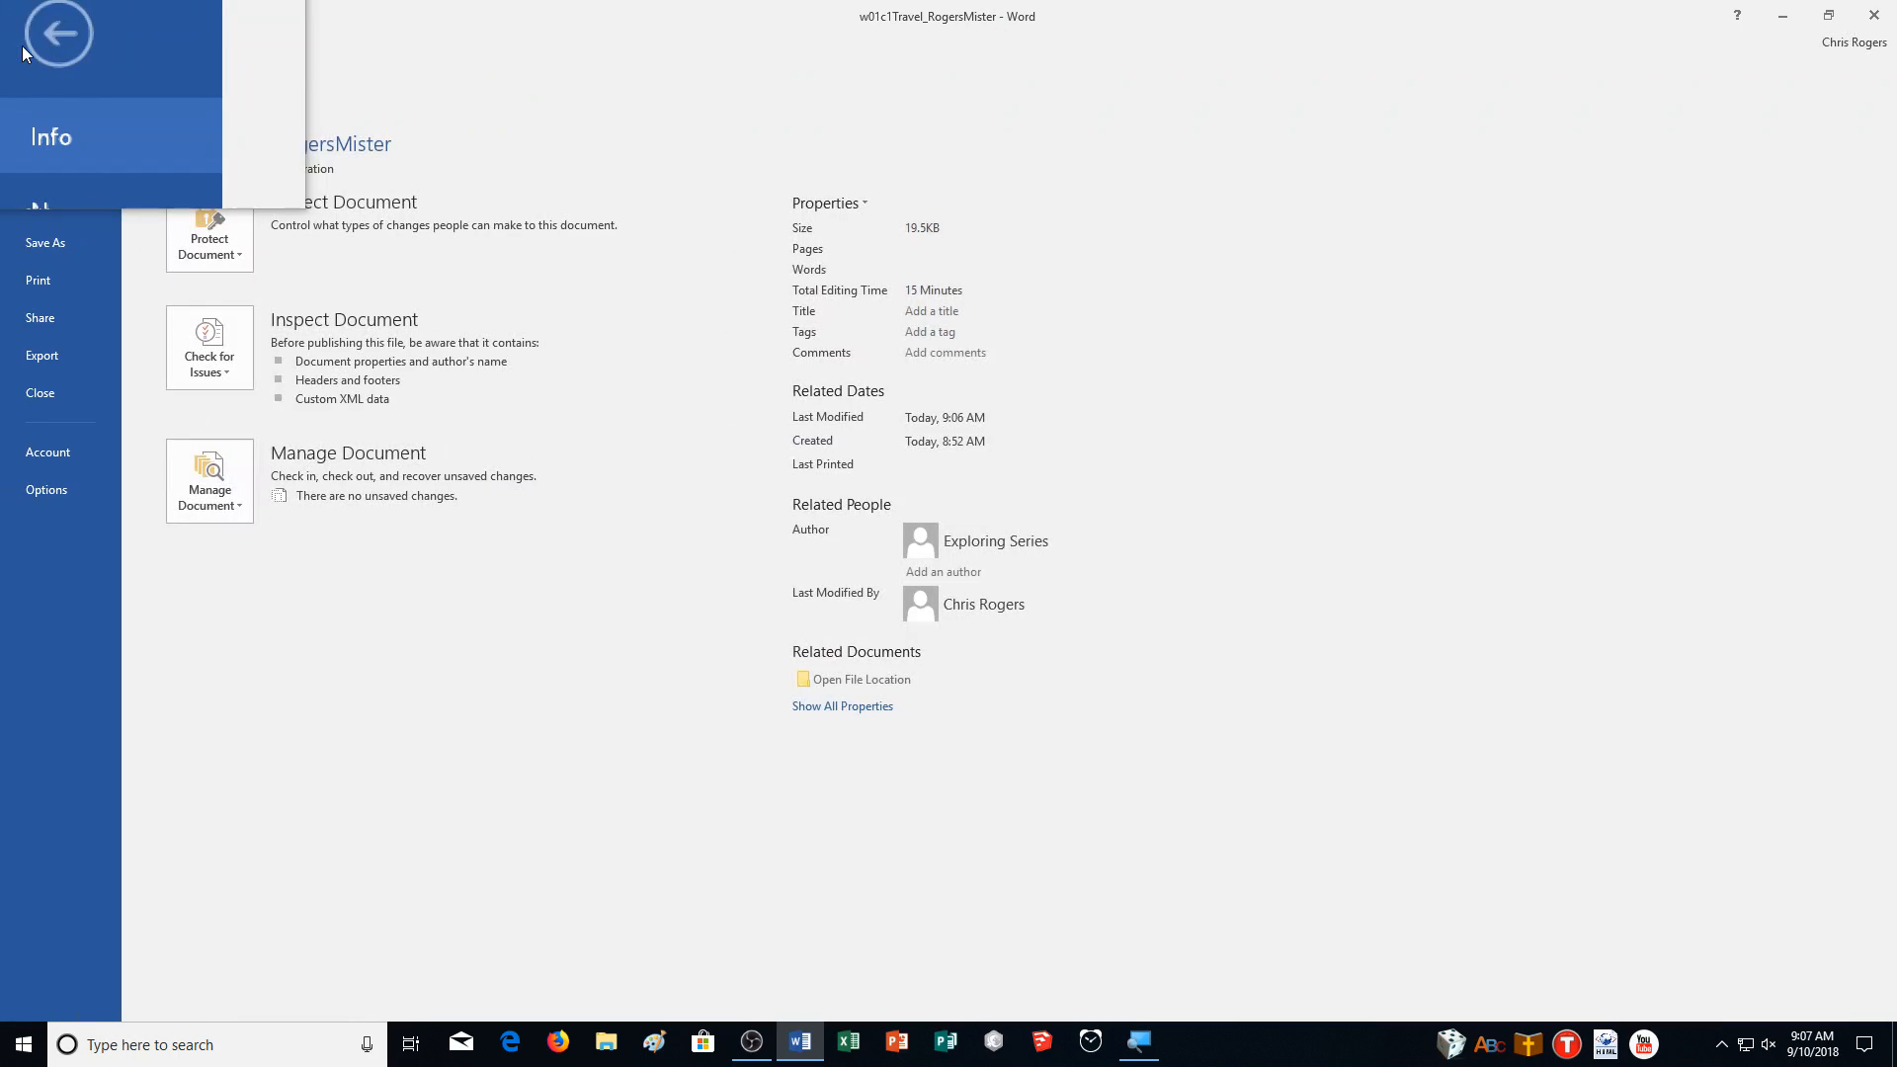
click(43, 247)
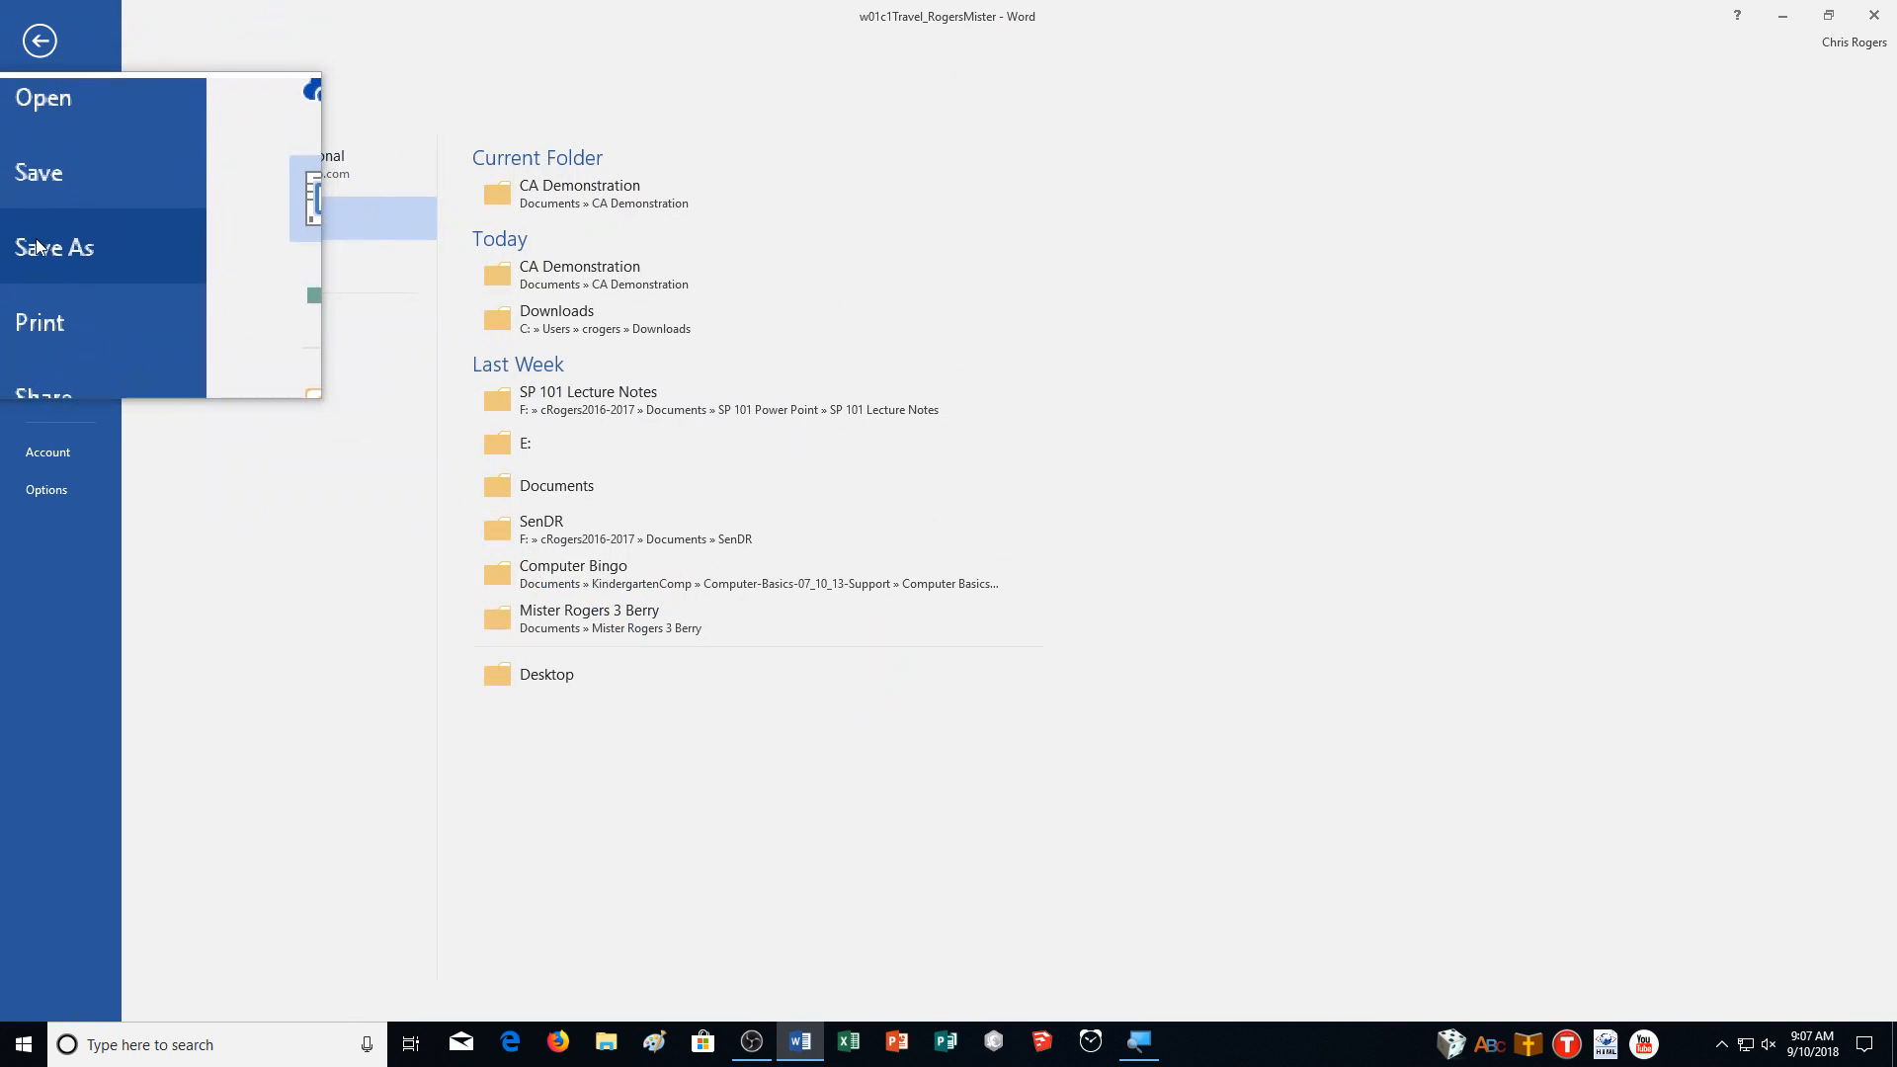
click(264, 335)
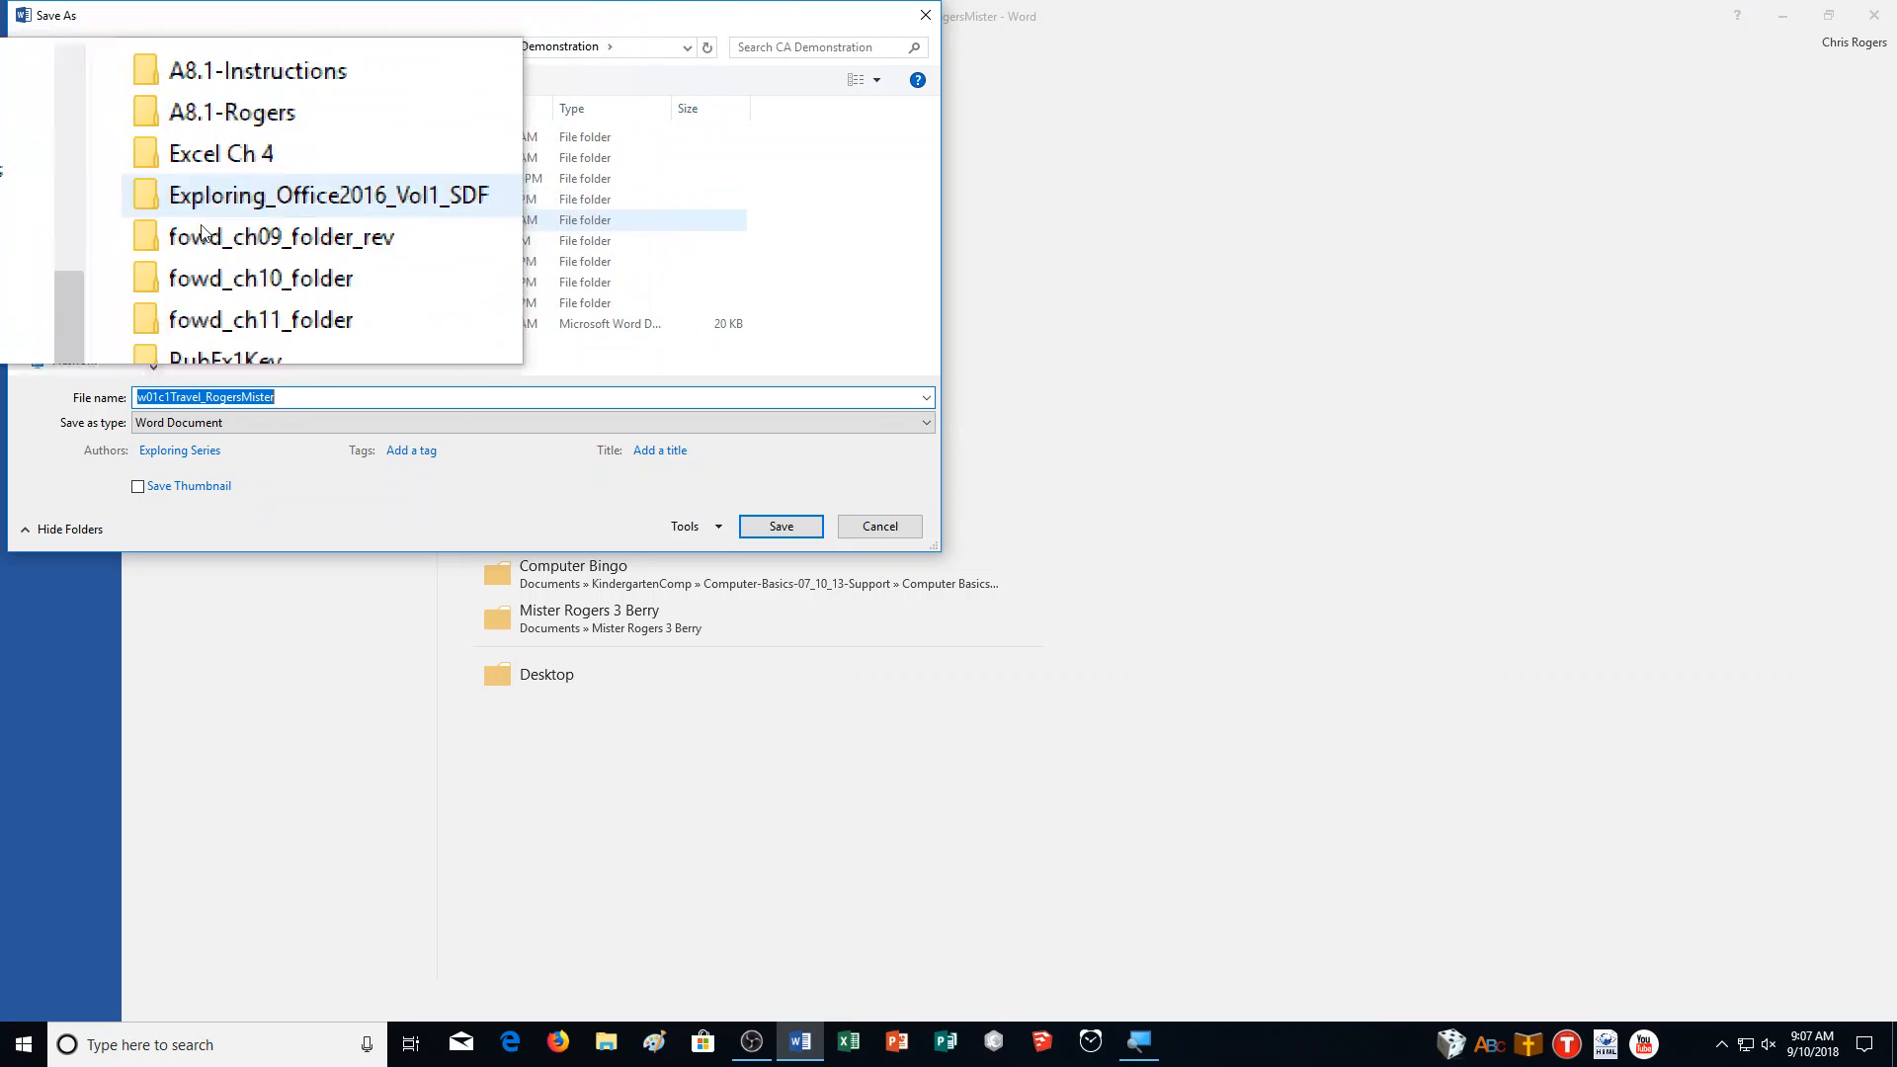
click(186, 434)
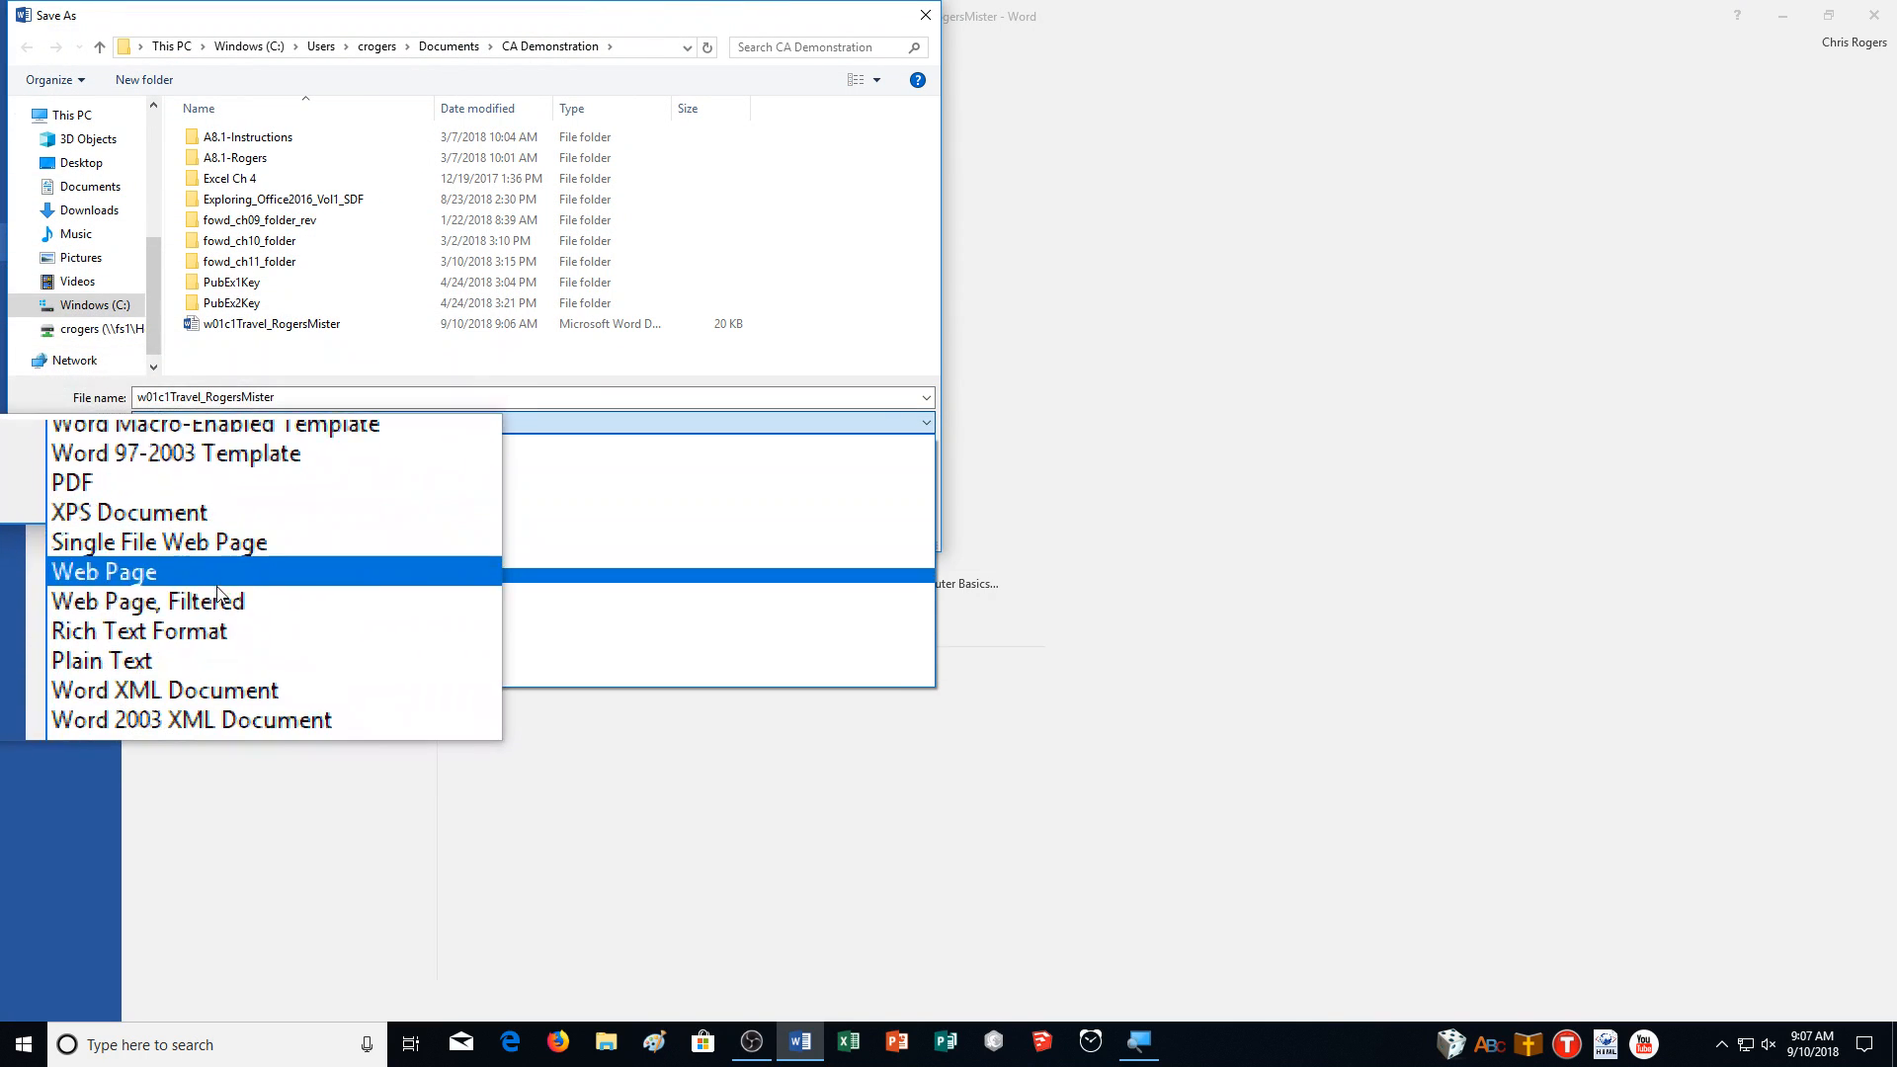
click(225, 605)
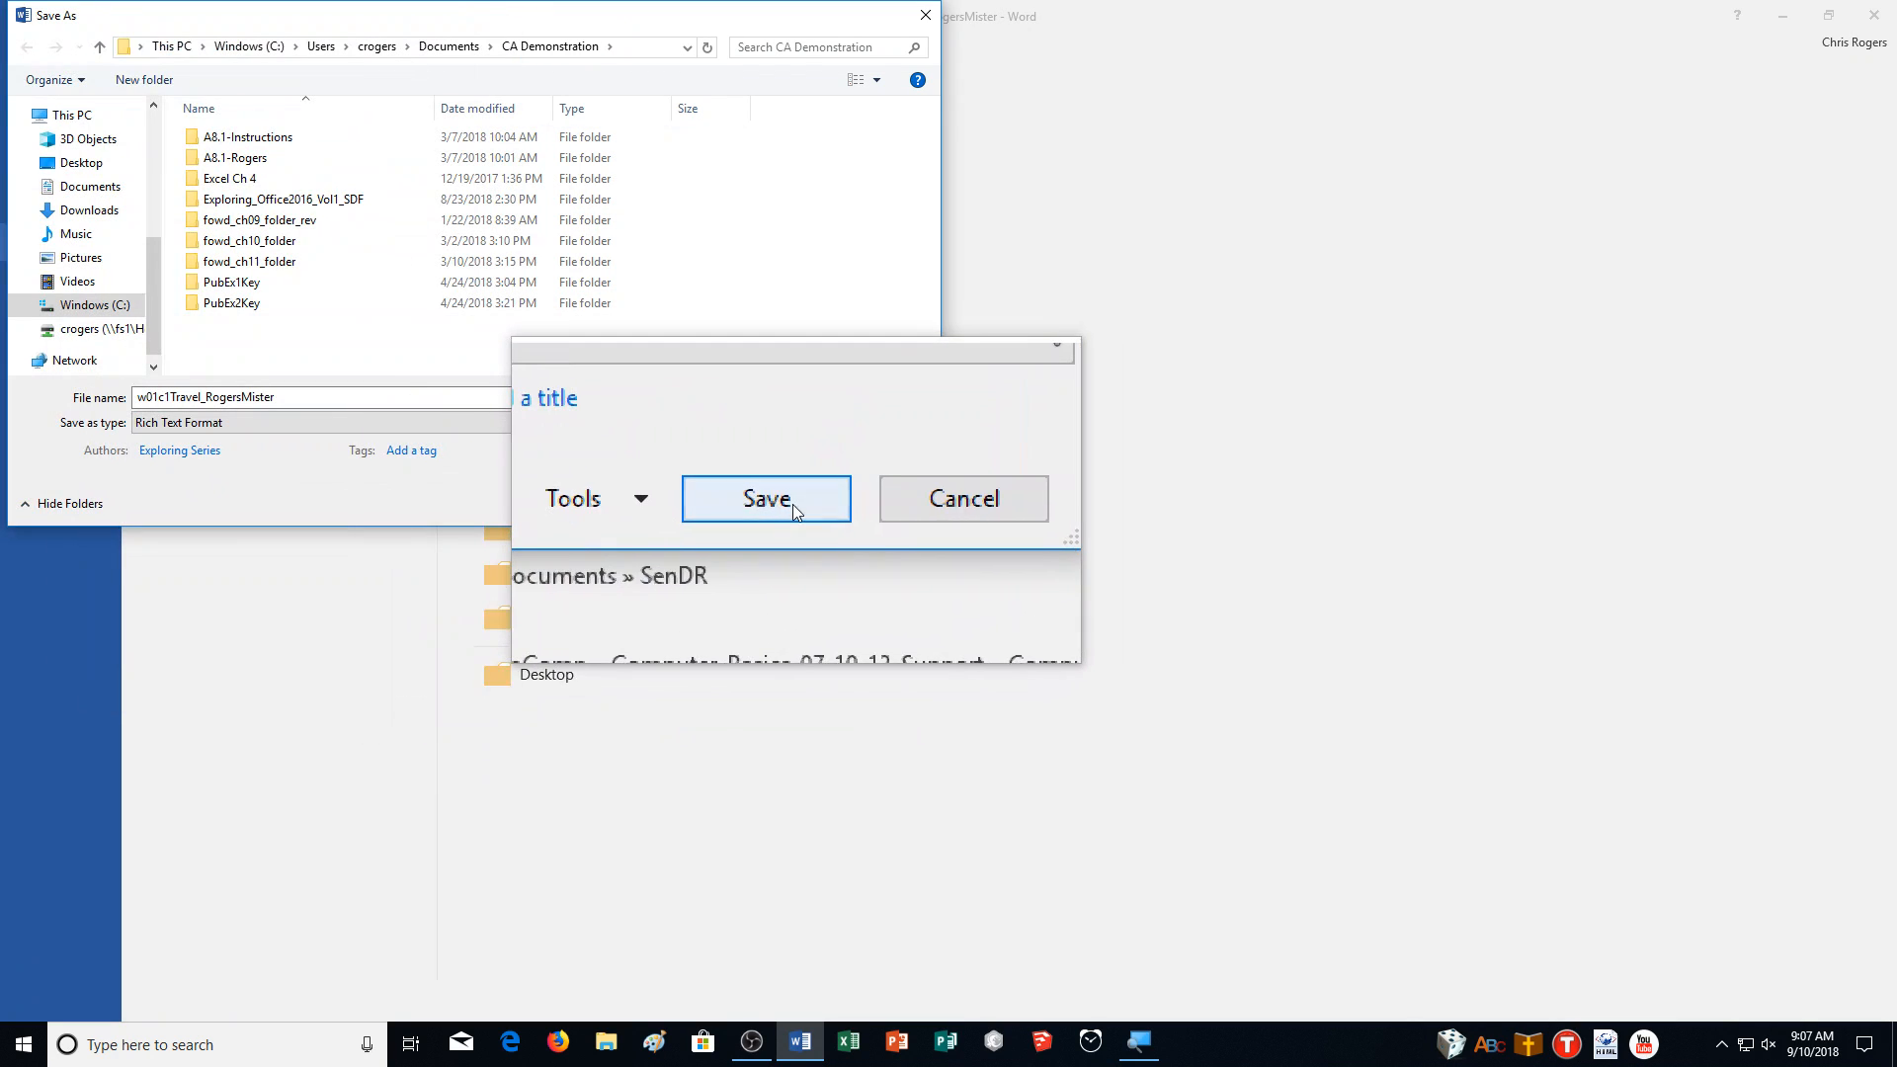
click(772, 502)
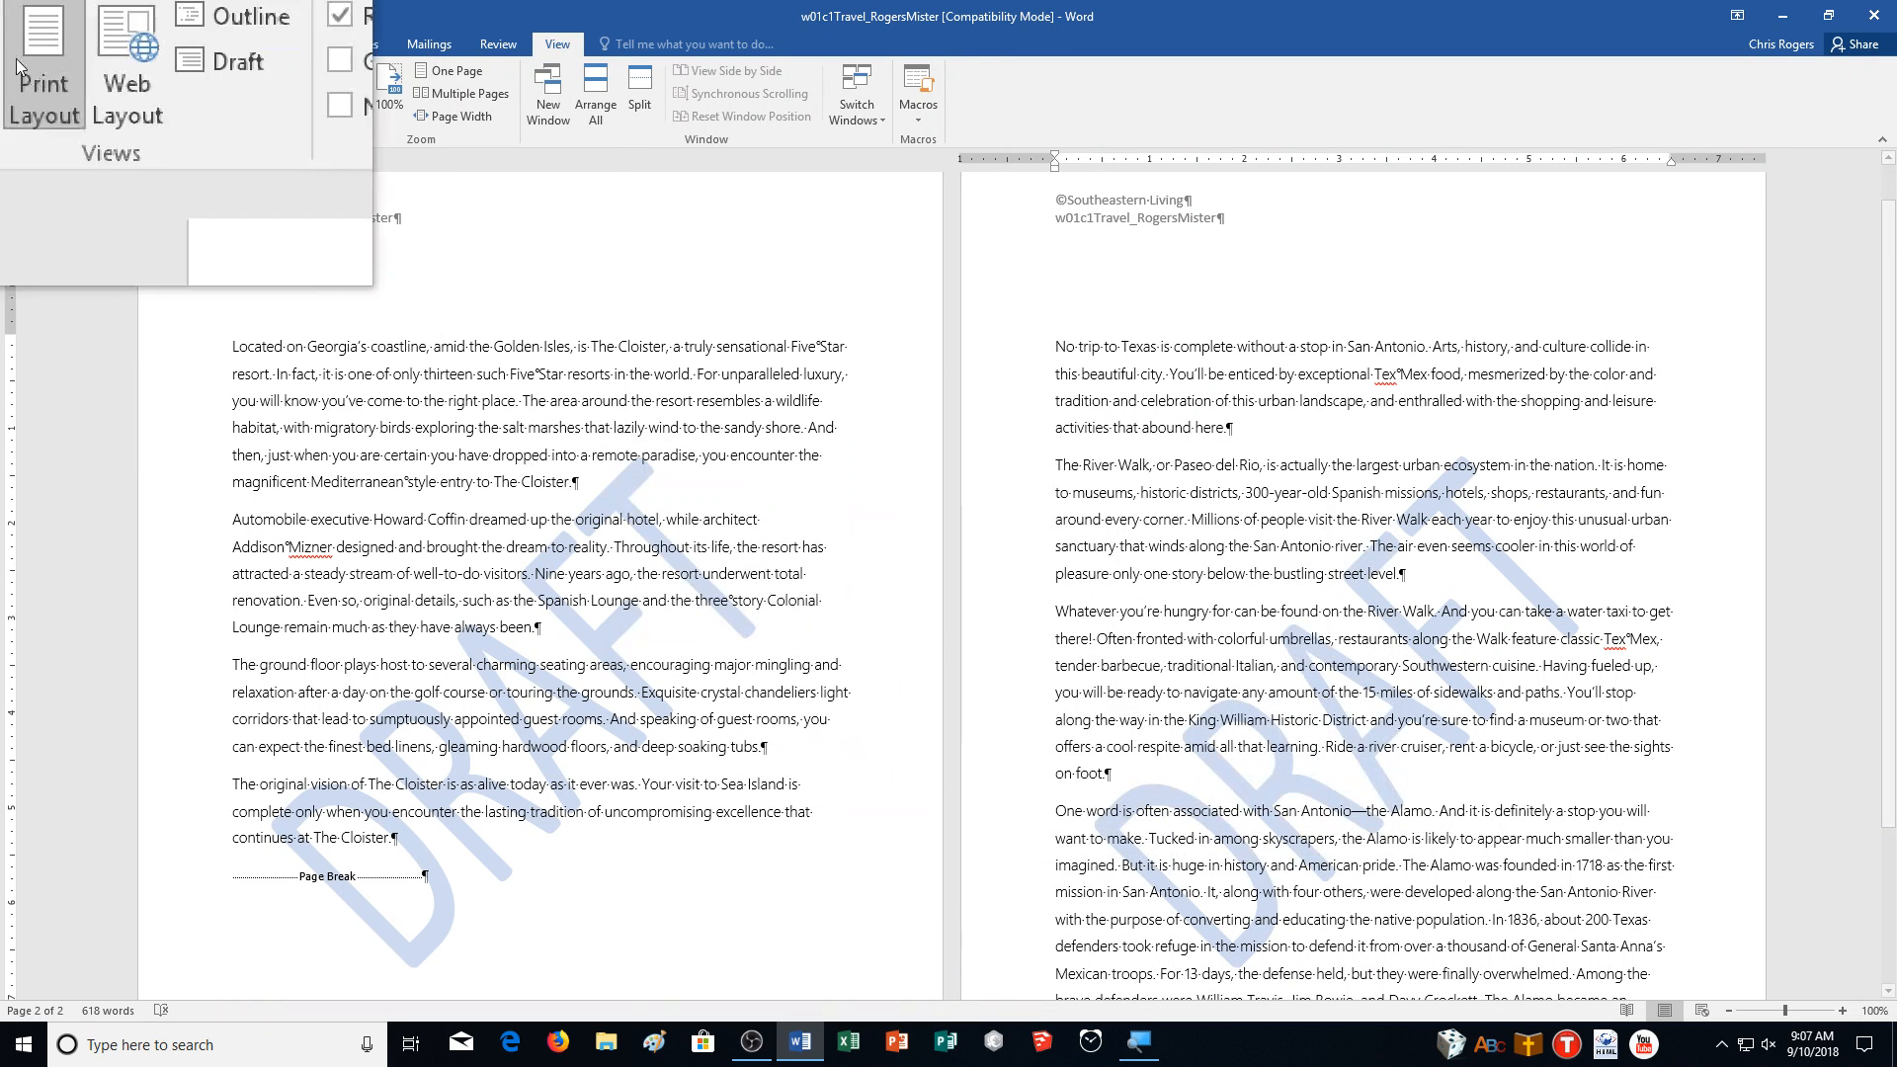
Save the document as a Word Document again, replacing the existing file and accepting the upgrade to the newest file format.
click(19, 45)
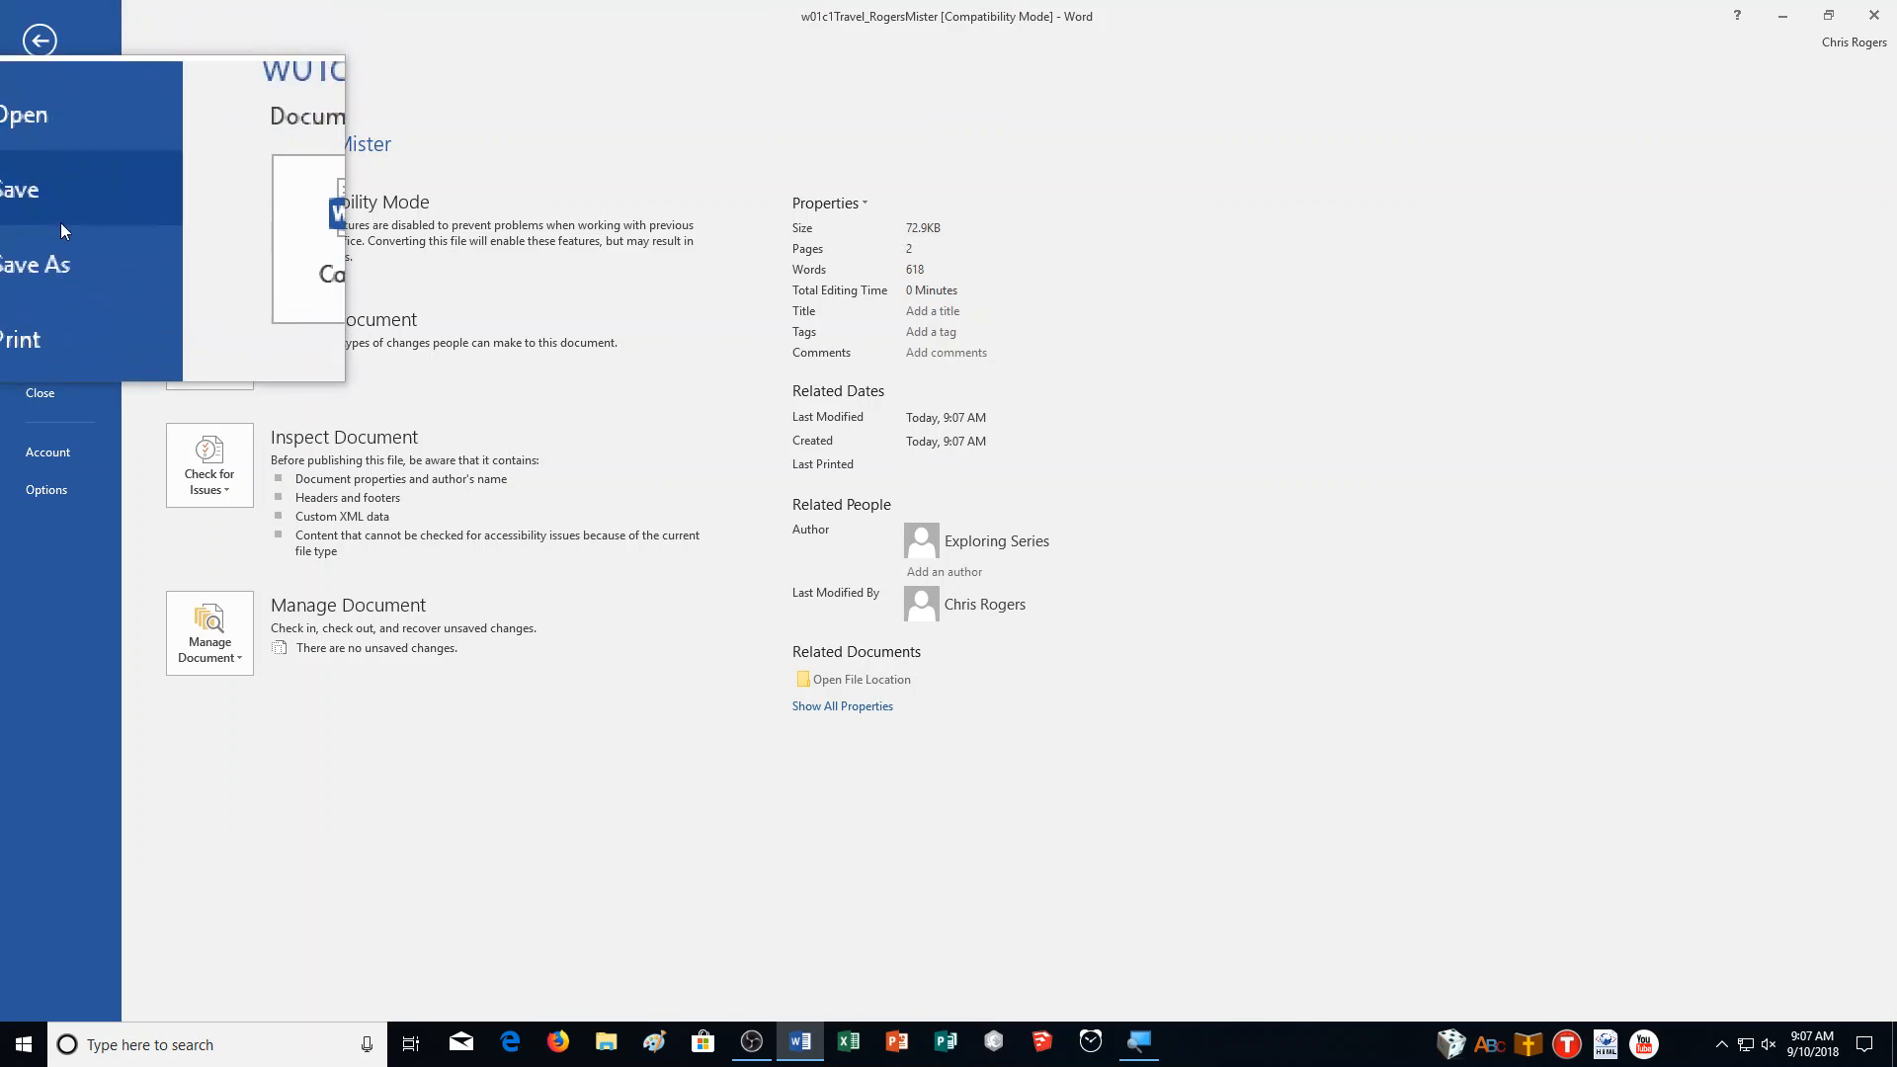
click(61, 241)
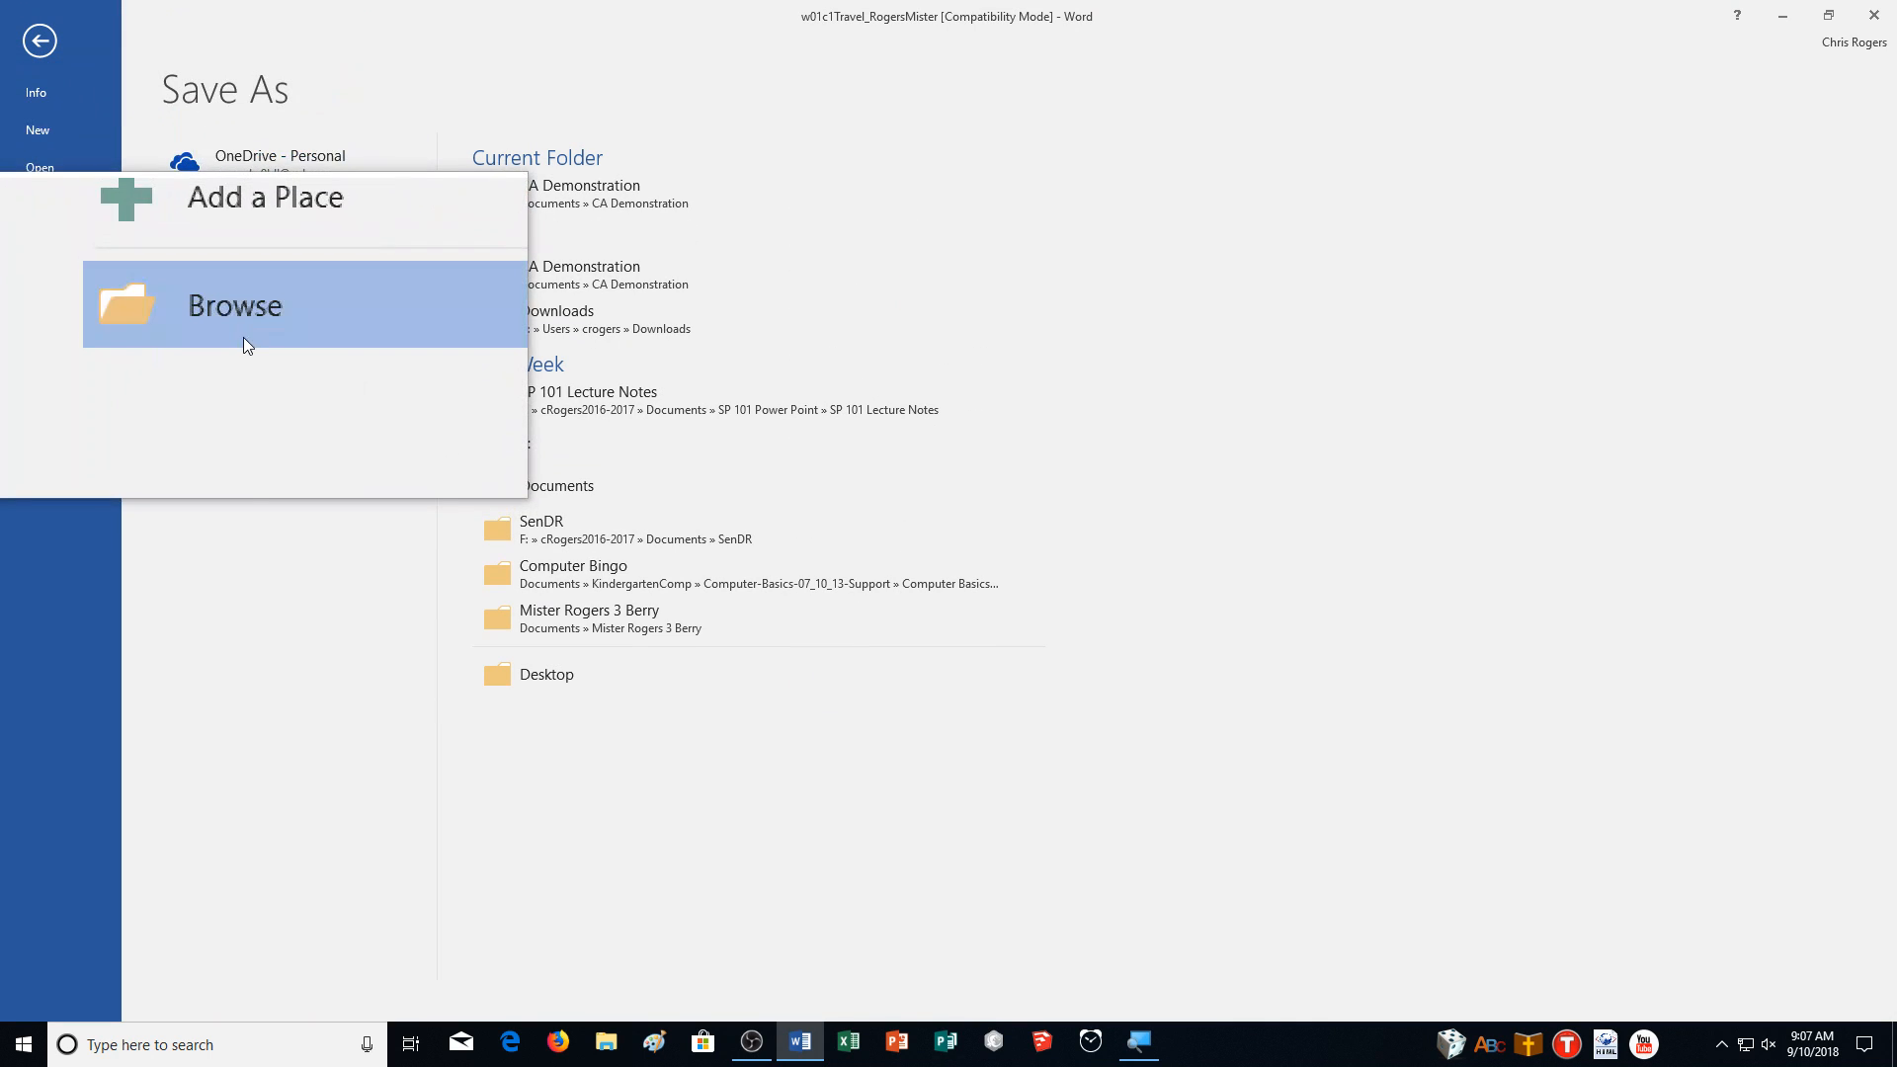
click(245, 341)
click(192, 420)
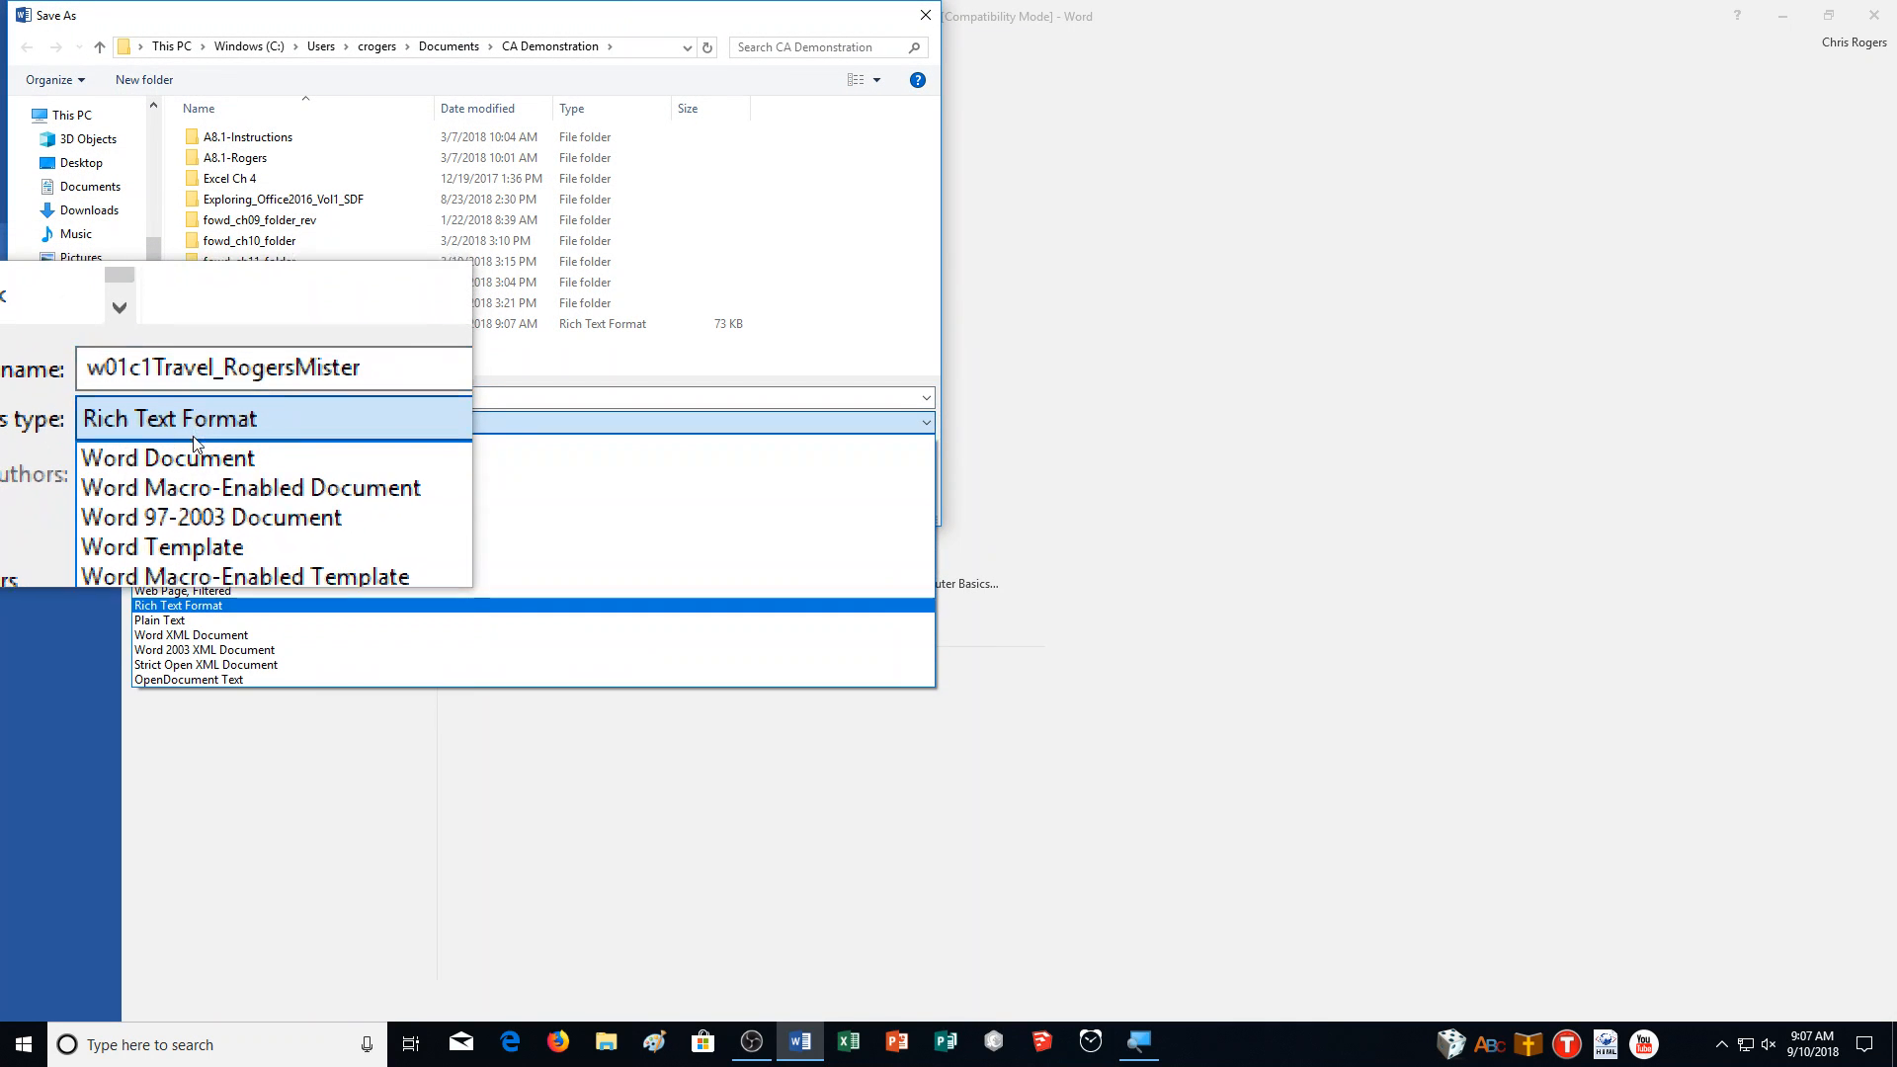
click(193, 457)
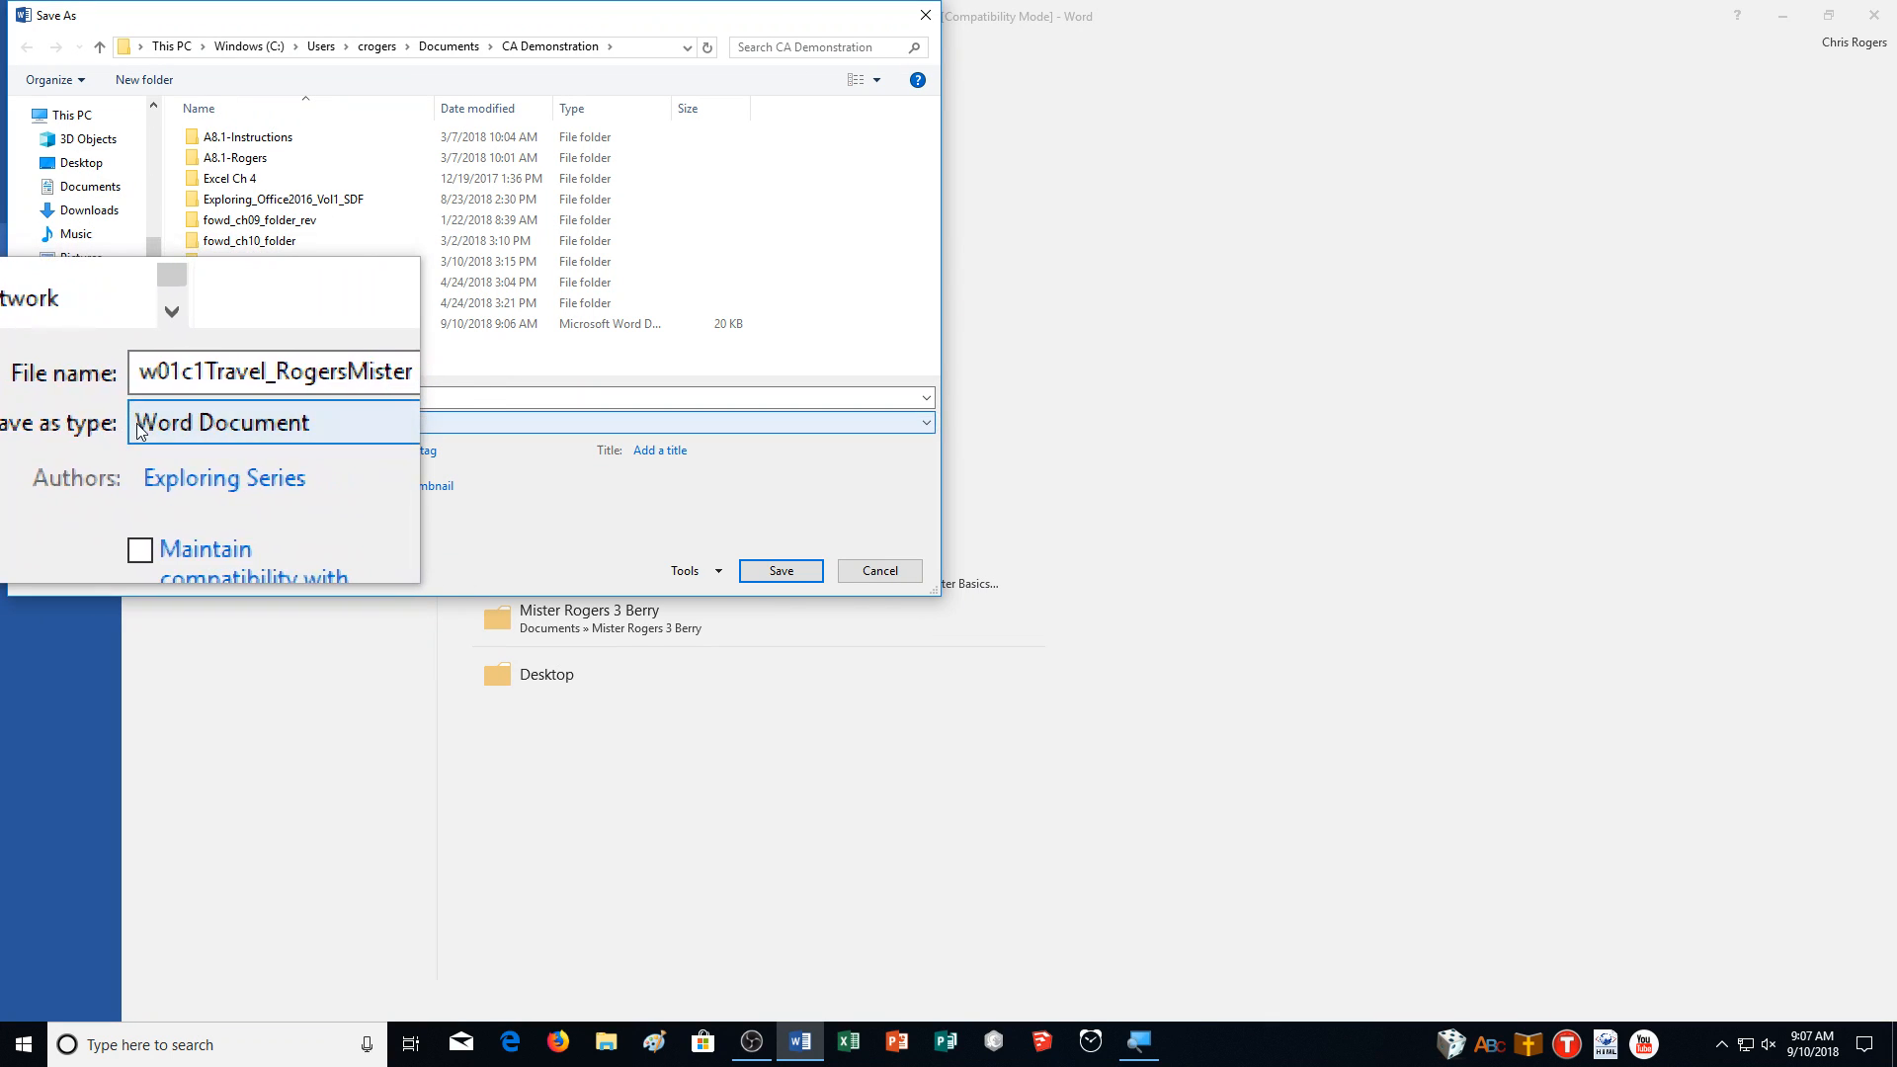
click(801, 576)
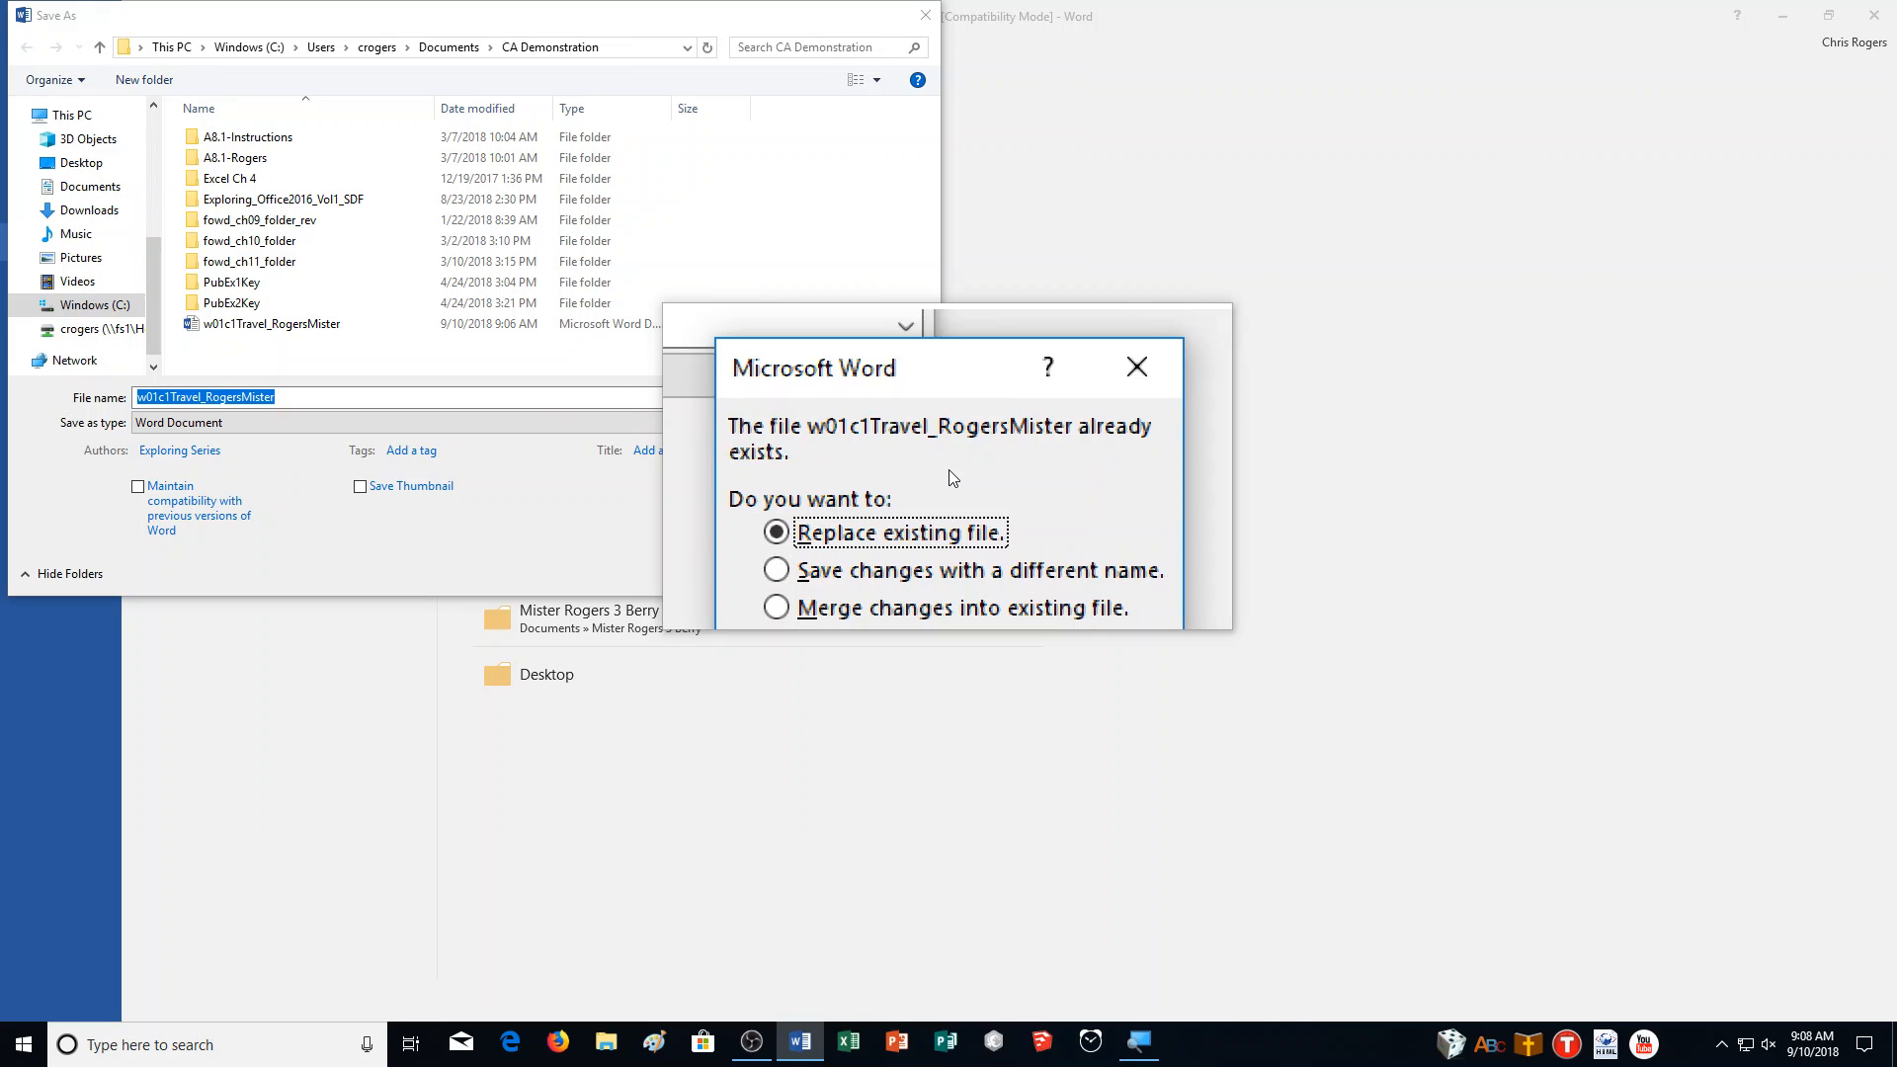
click(931, 596)
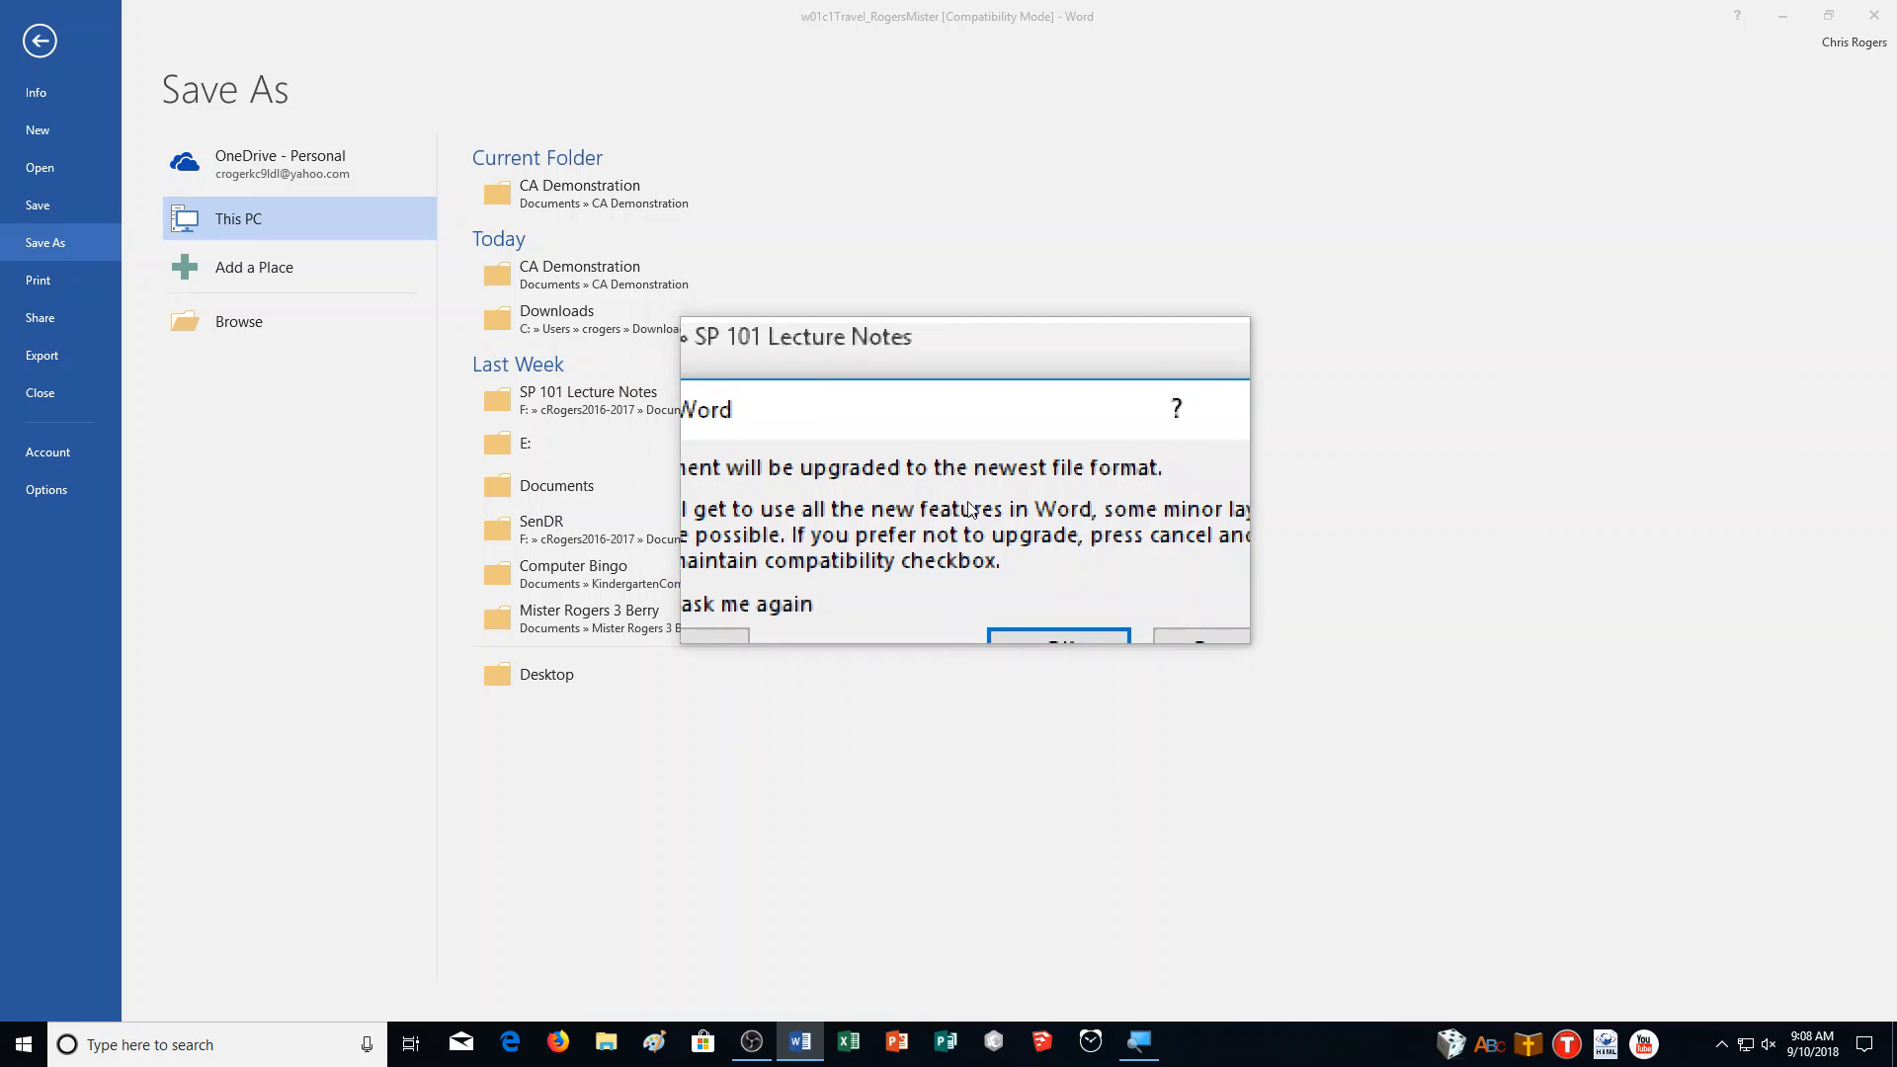
click(1021, 576)
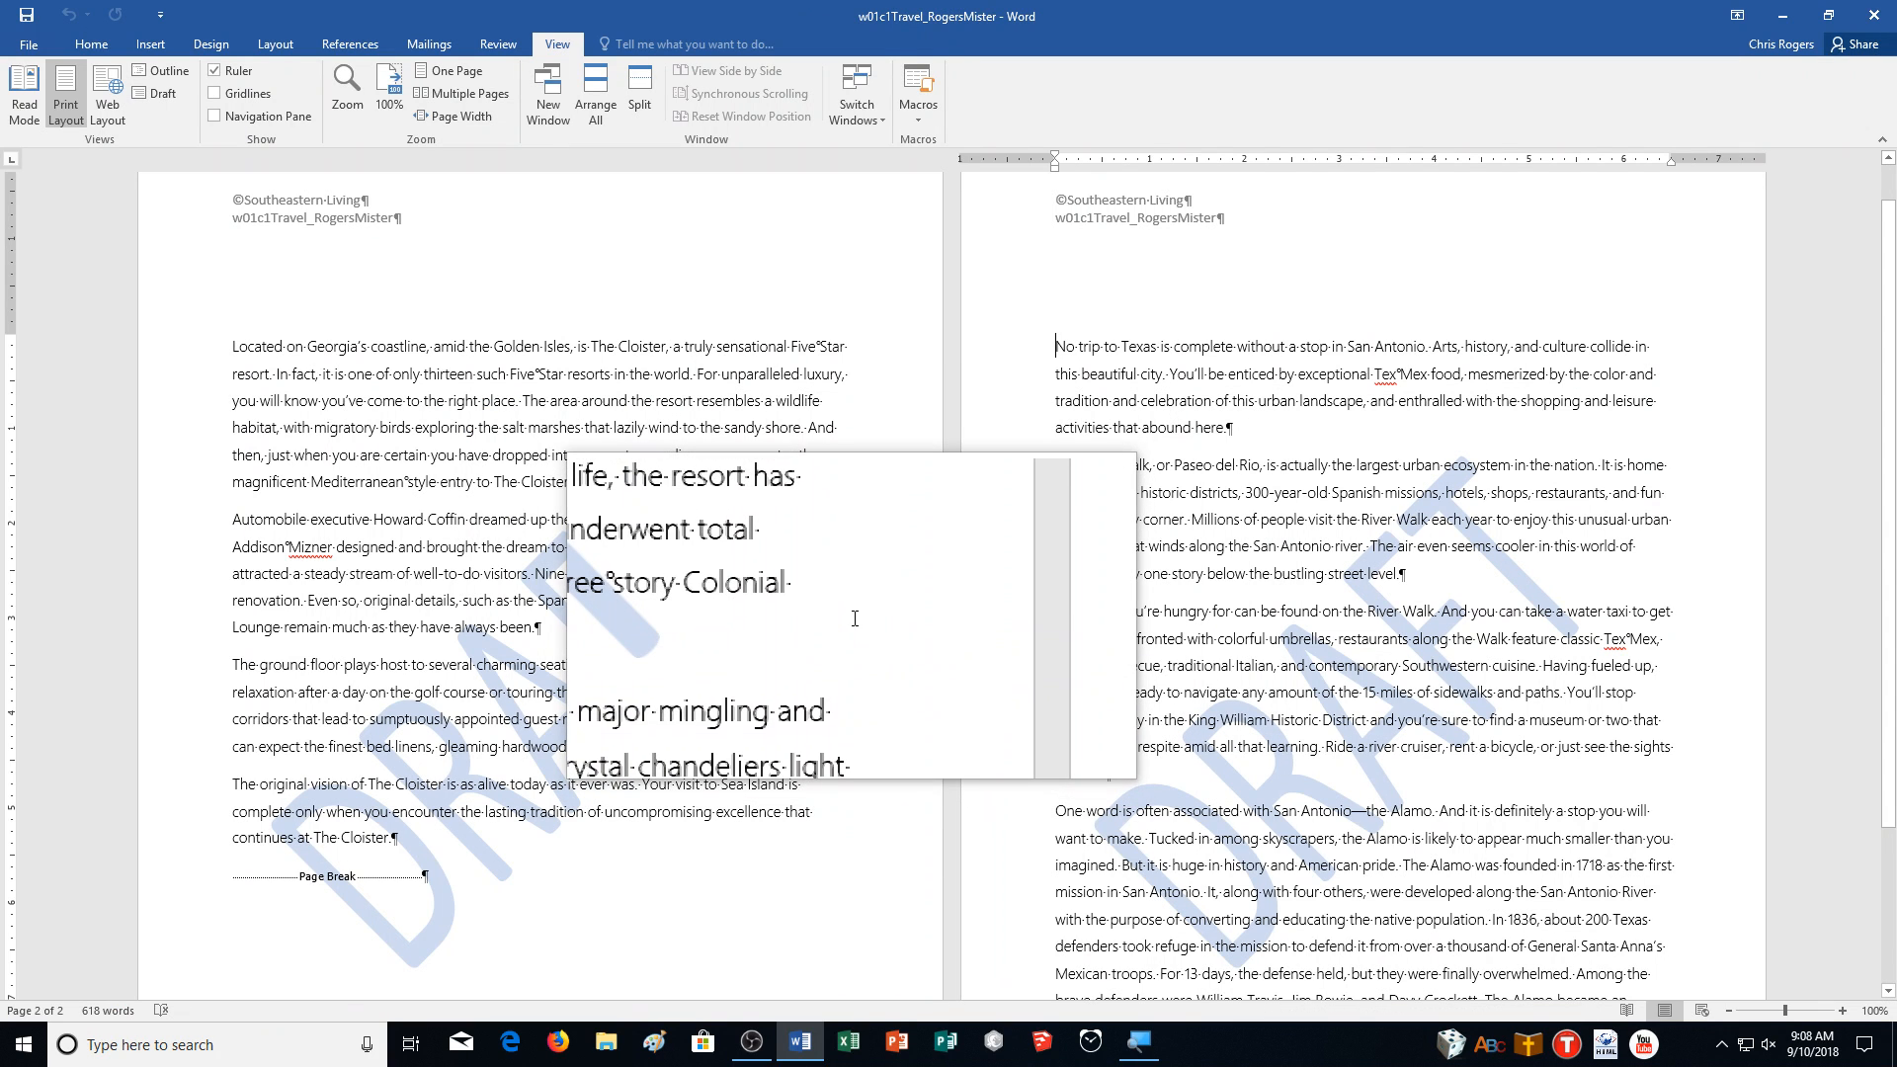
Run the Compatibility Checker on the document, look at its version selection, and close the checker.
click(22, 44)
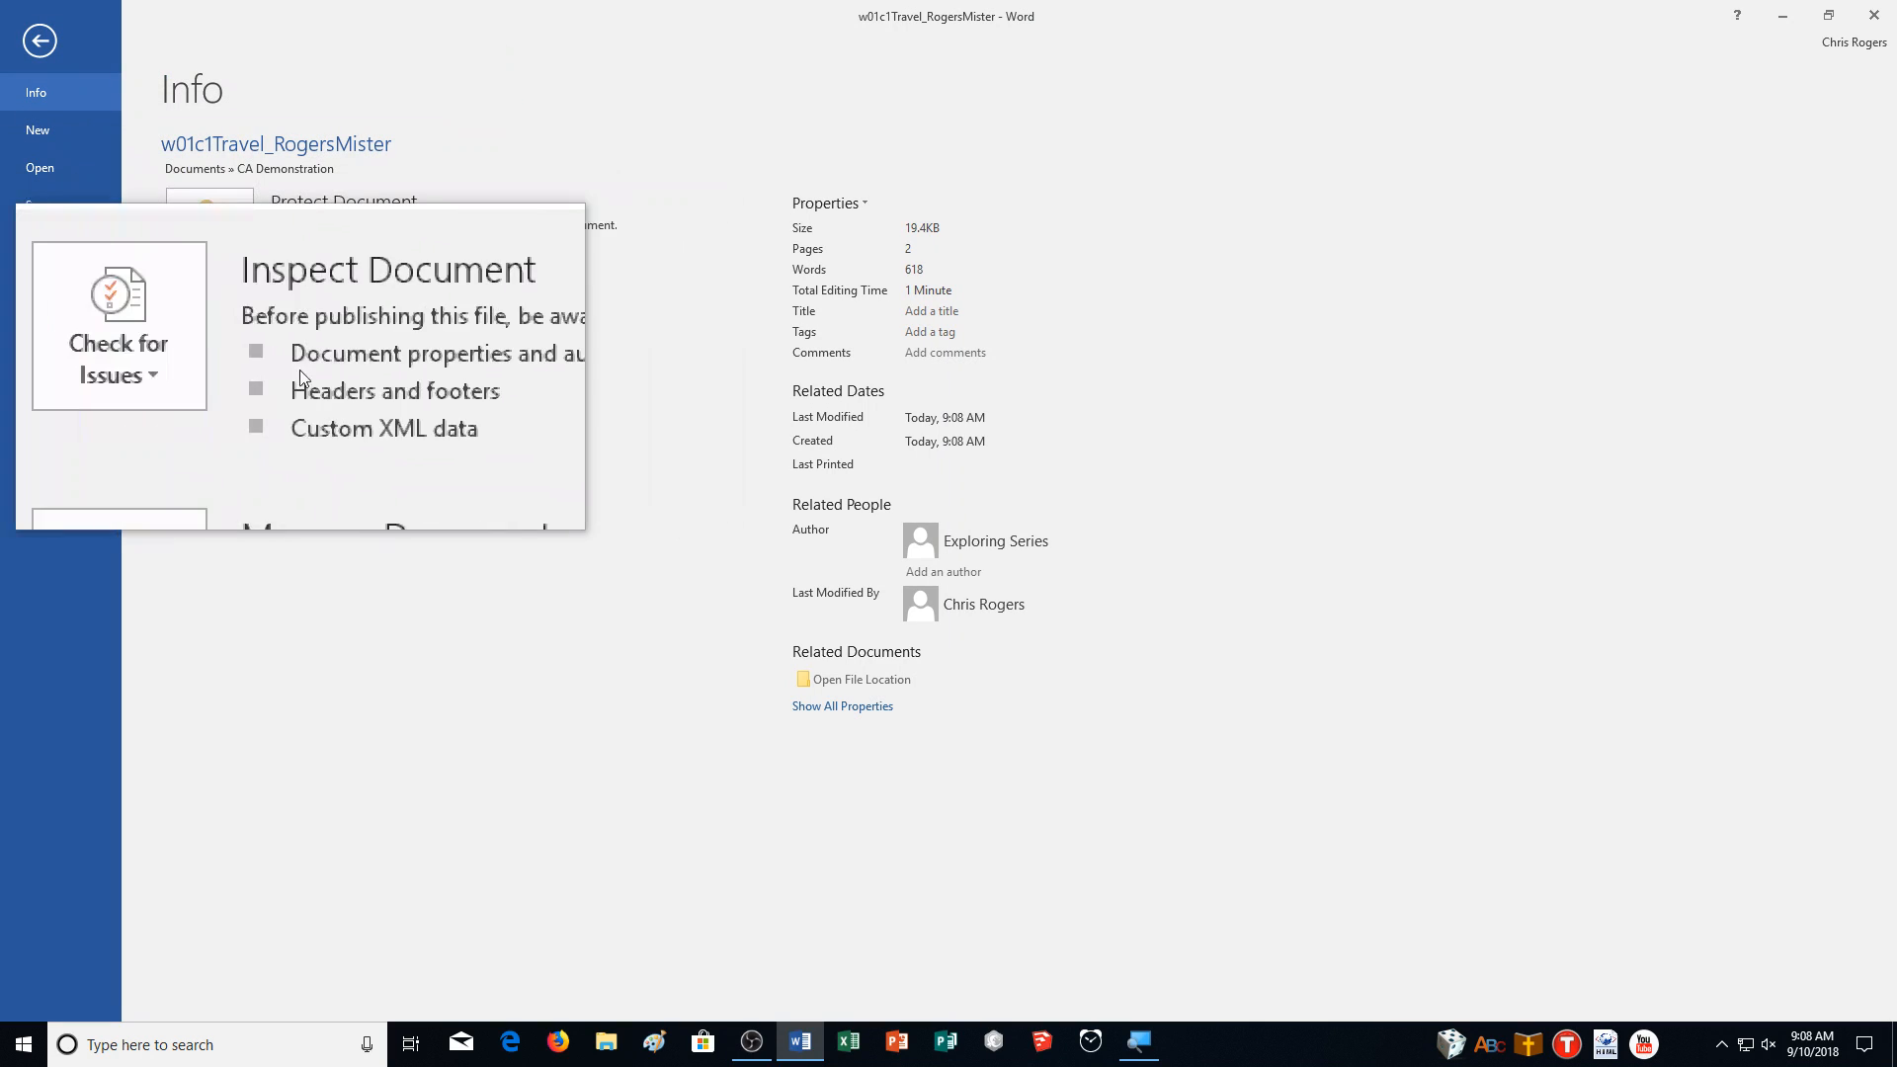
click(224, 370)
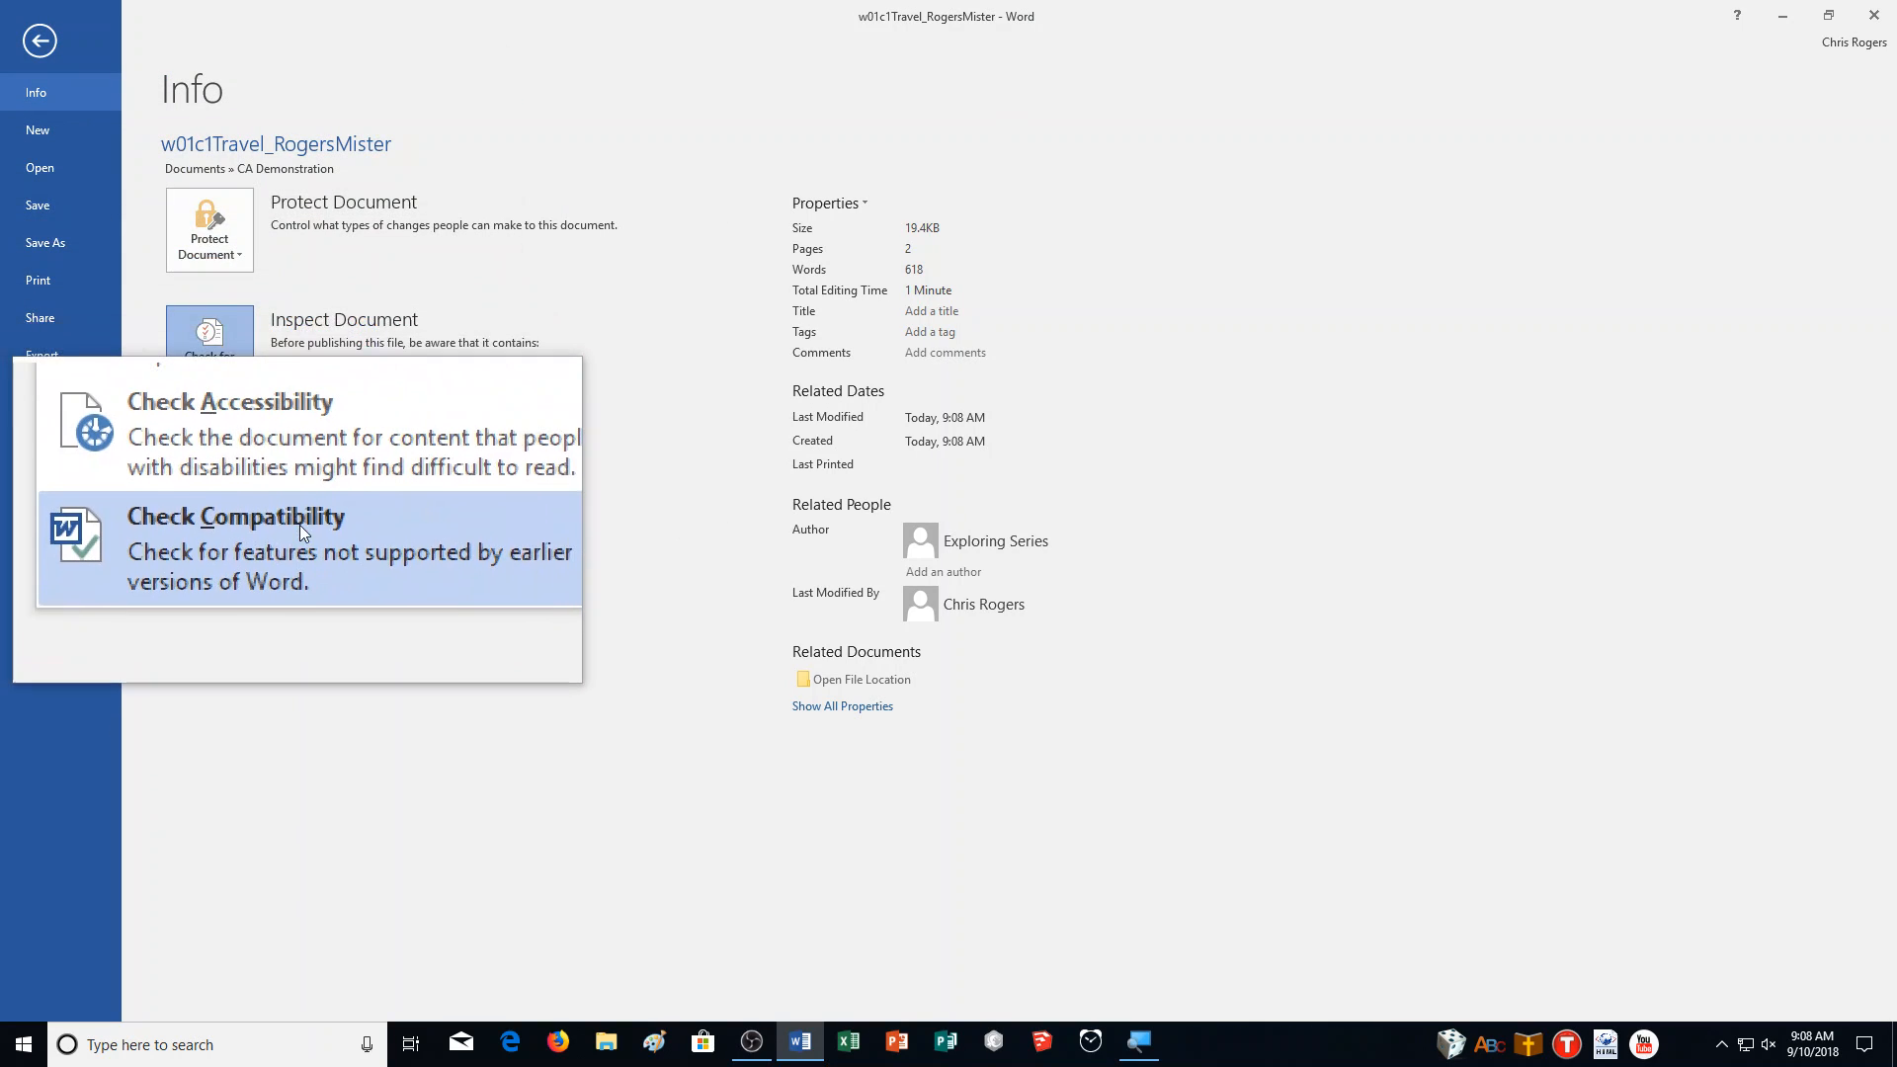
click(297, 534)
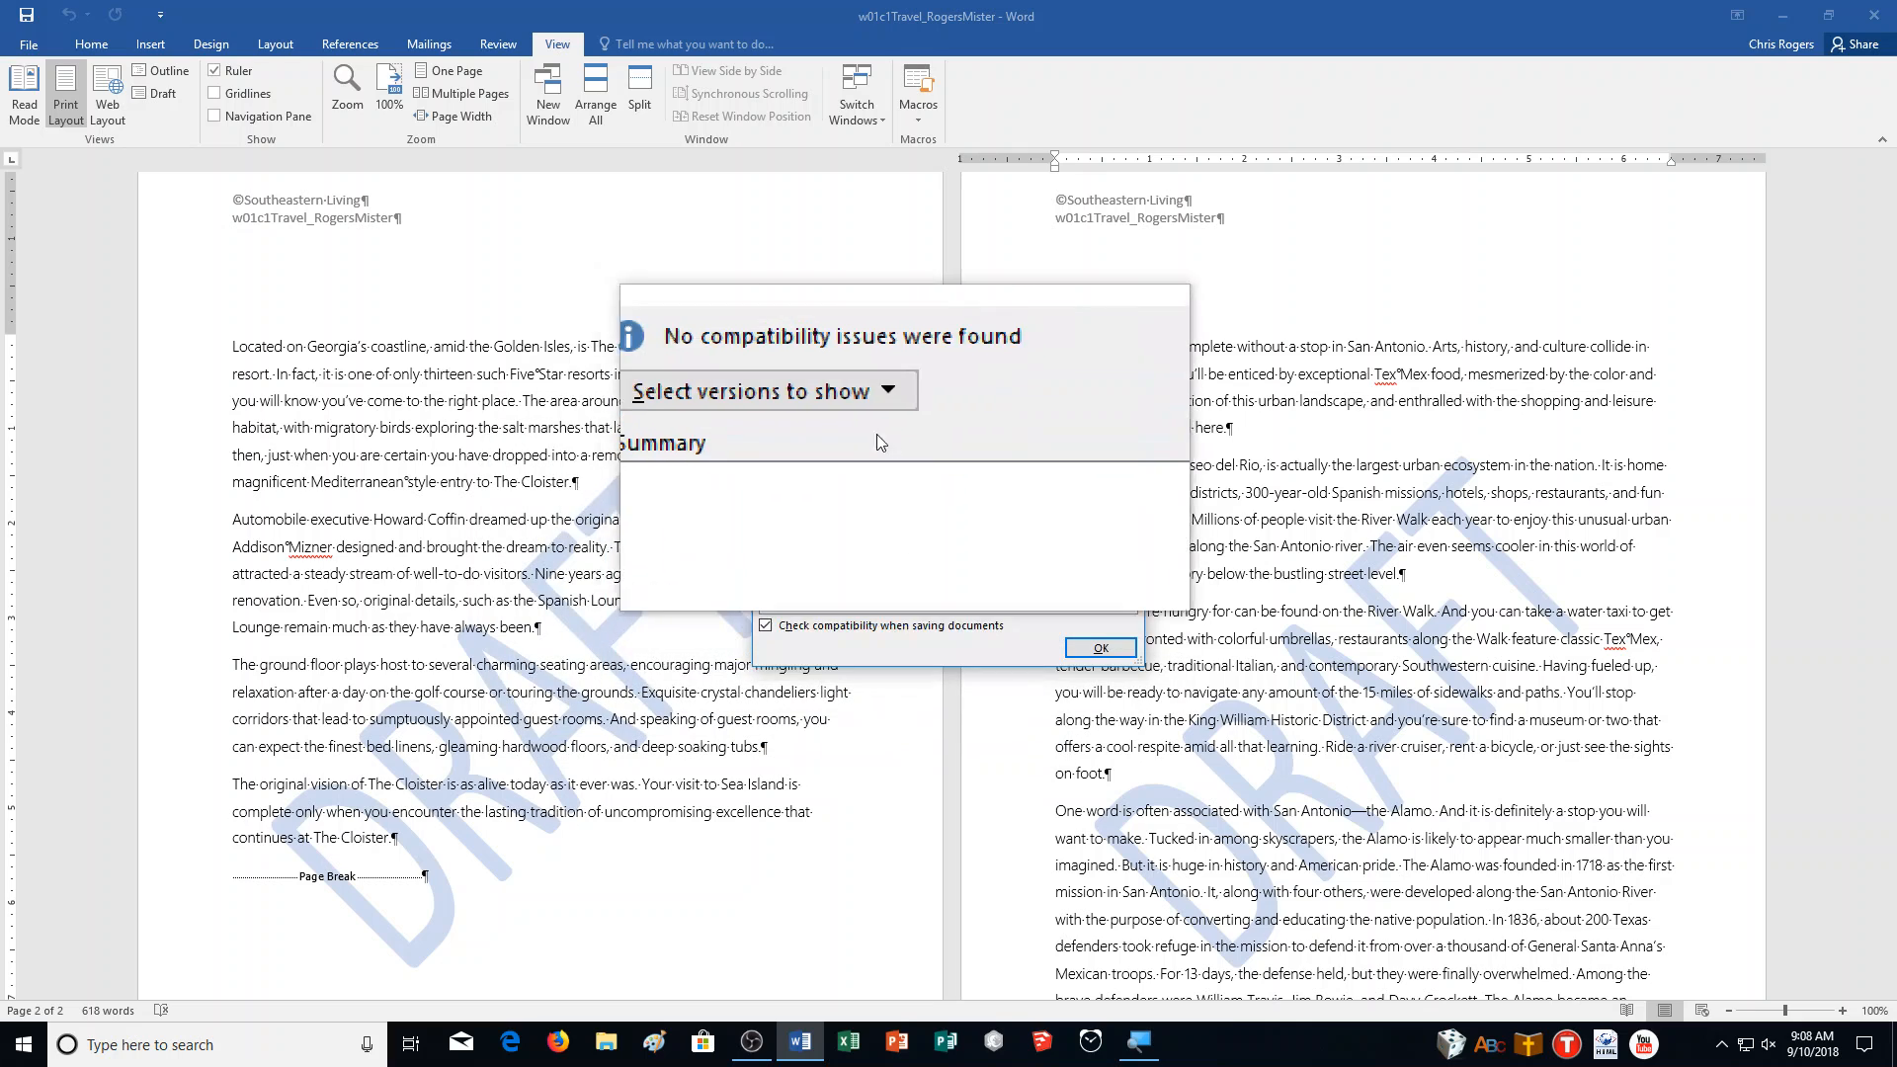
click(846, 425)
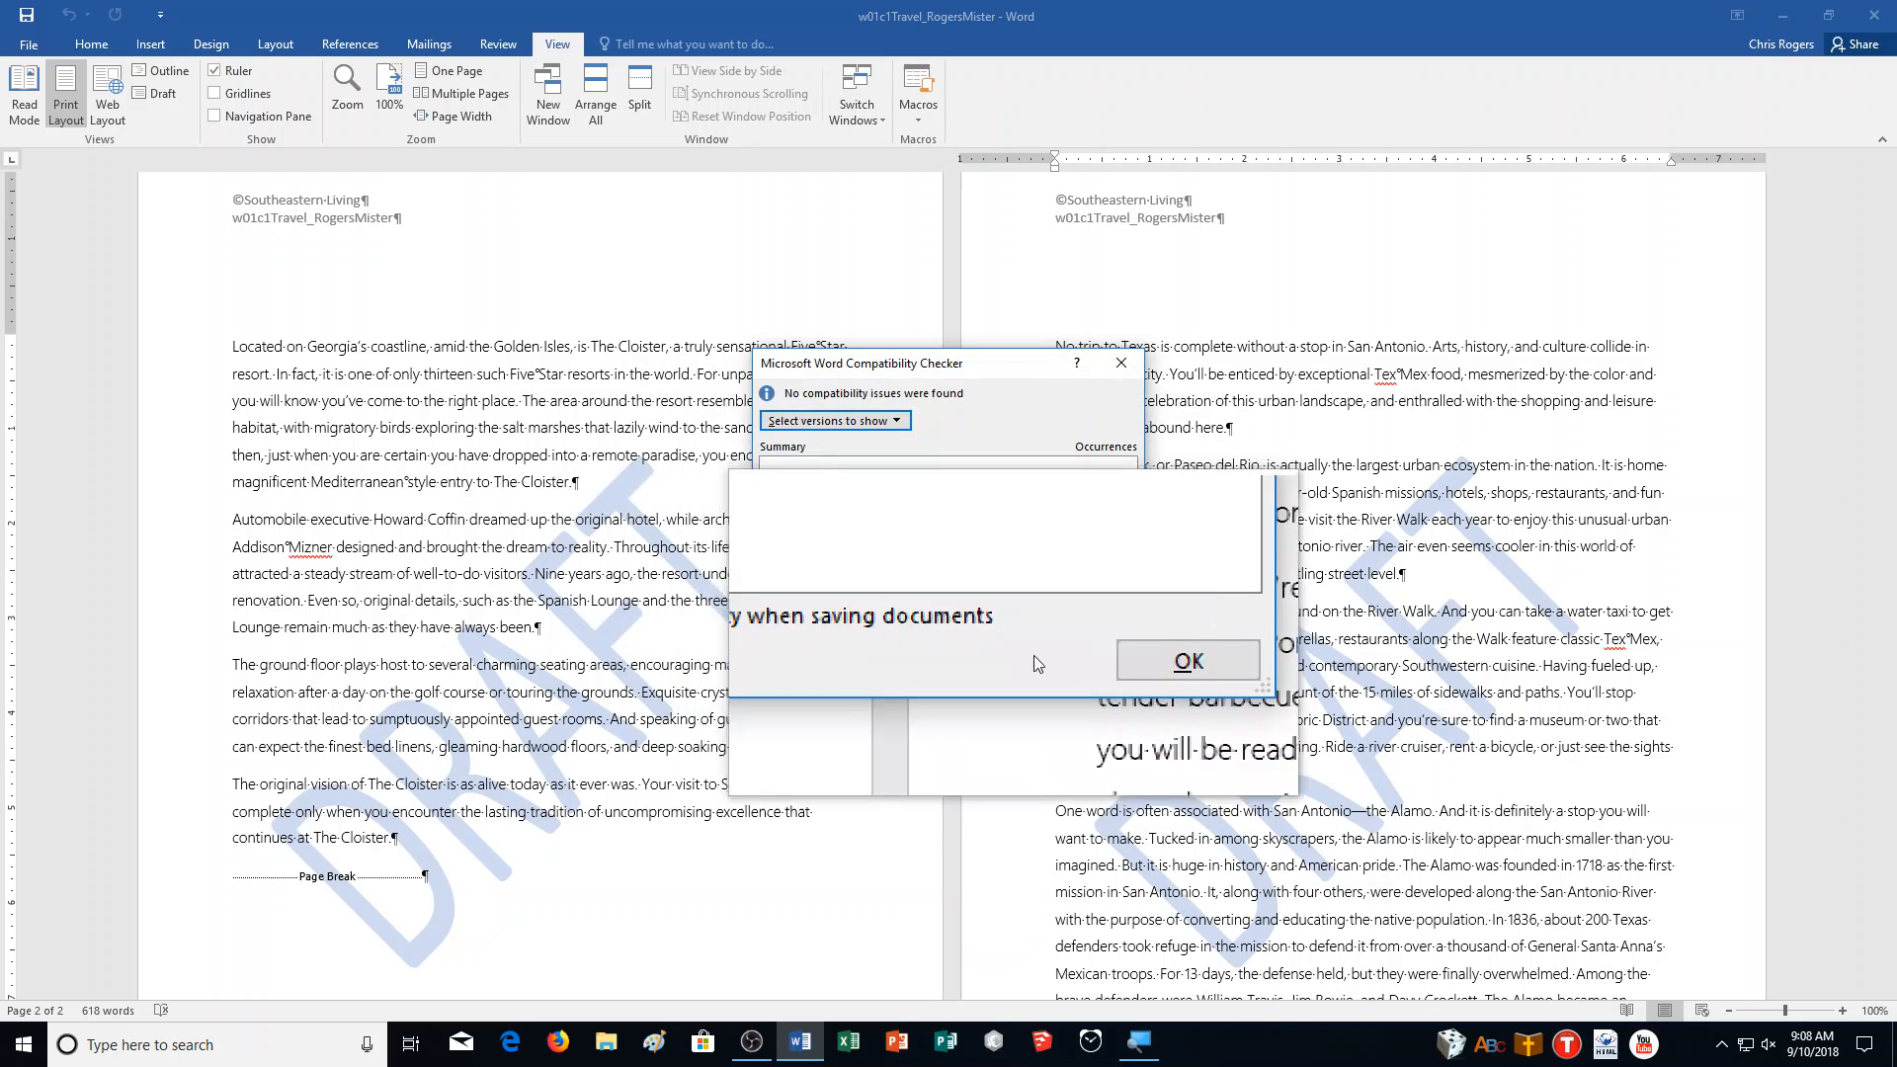
click(1094, 653)
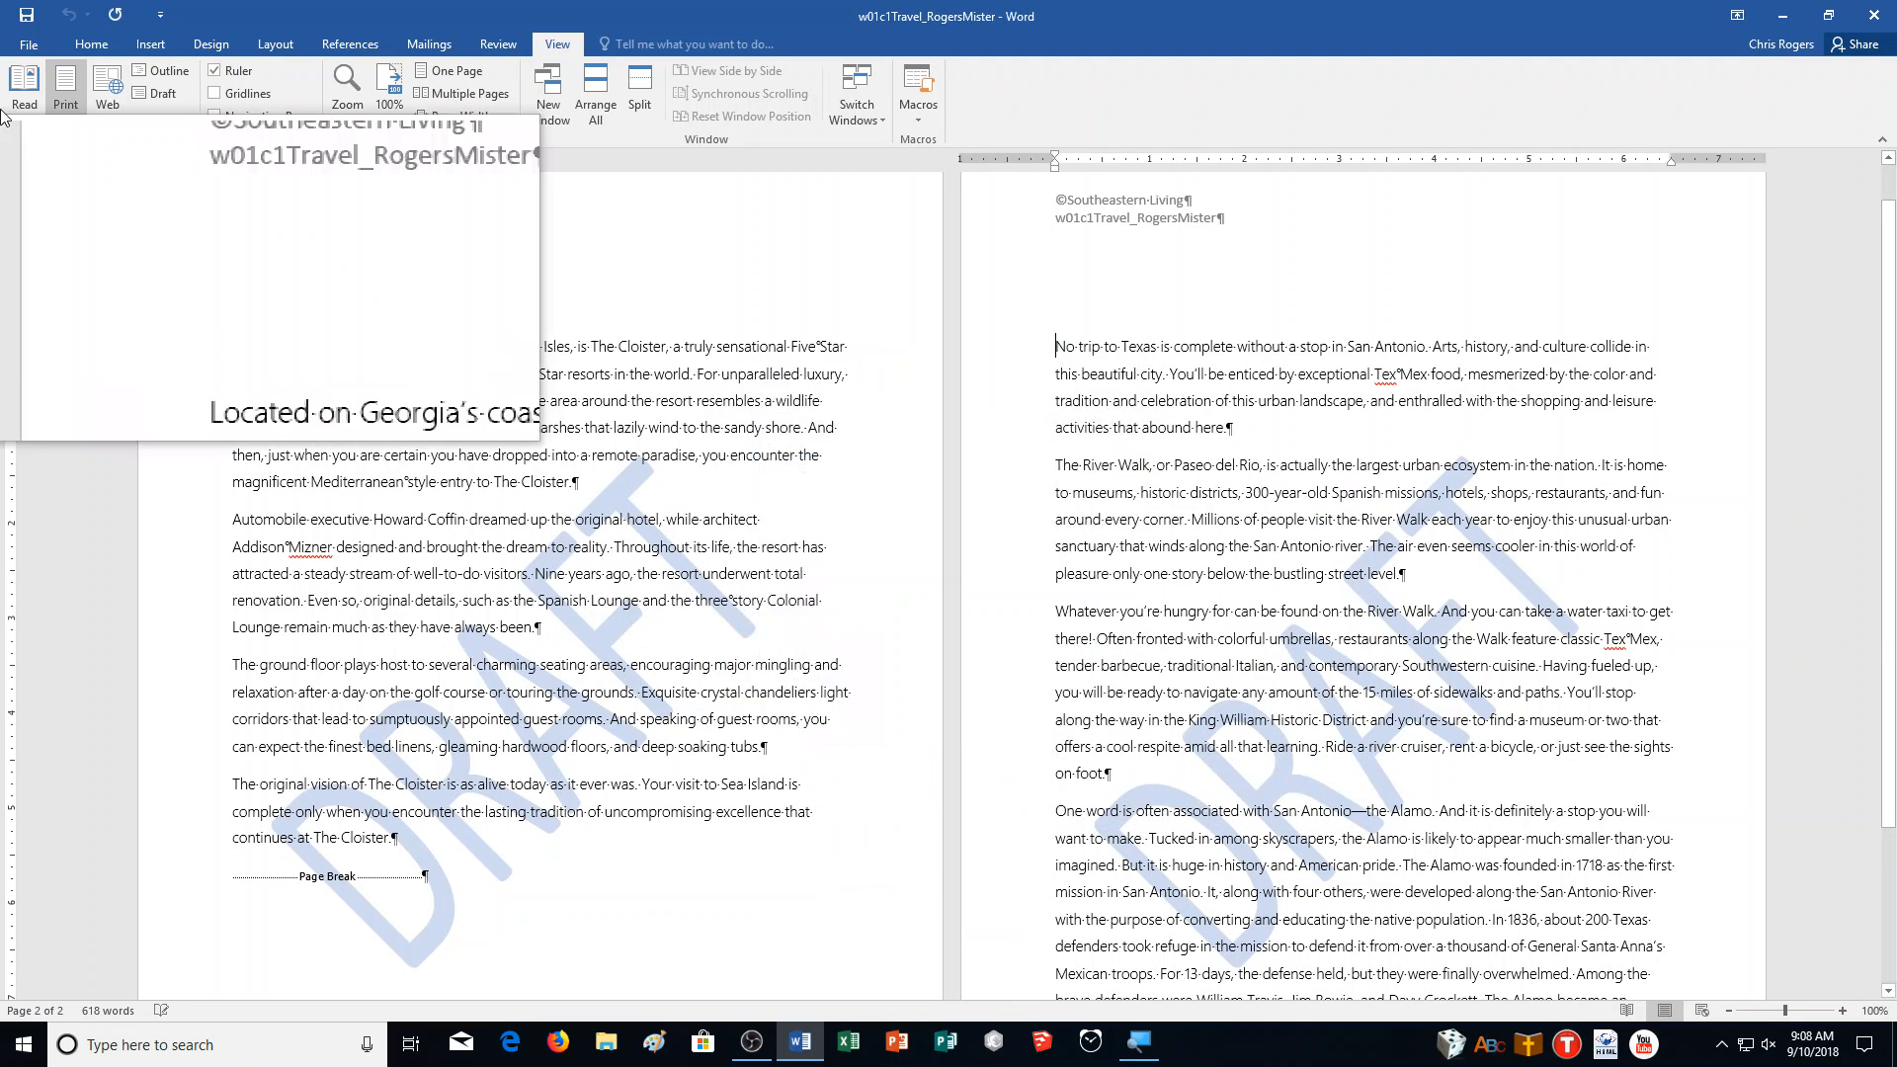
Run the Document Inspector after saving, remove all document properties and personal information, and save the document.
click(29, 44)
click(210, 351)
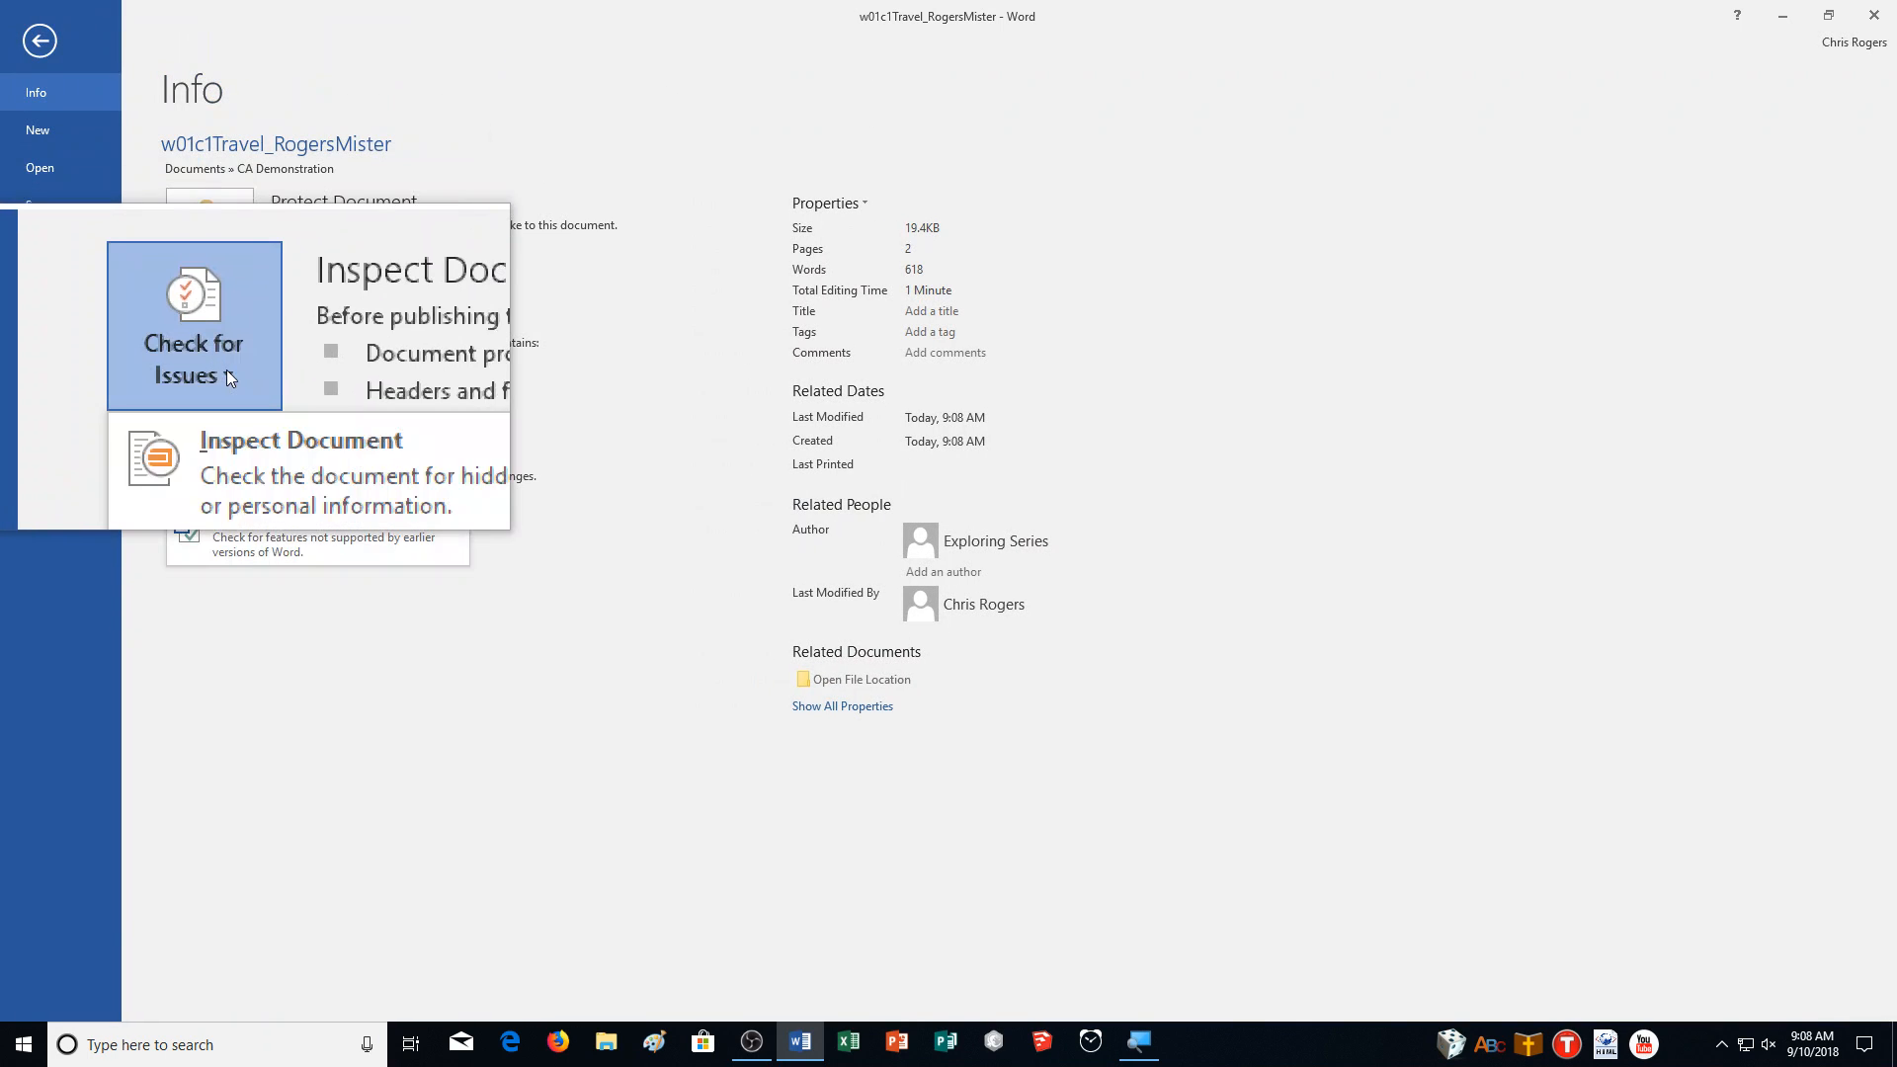
click(289, 430)
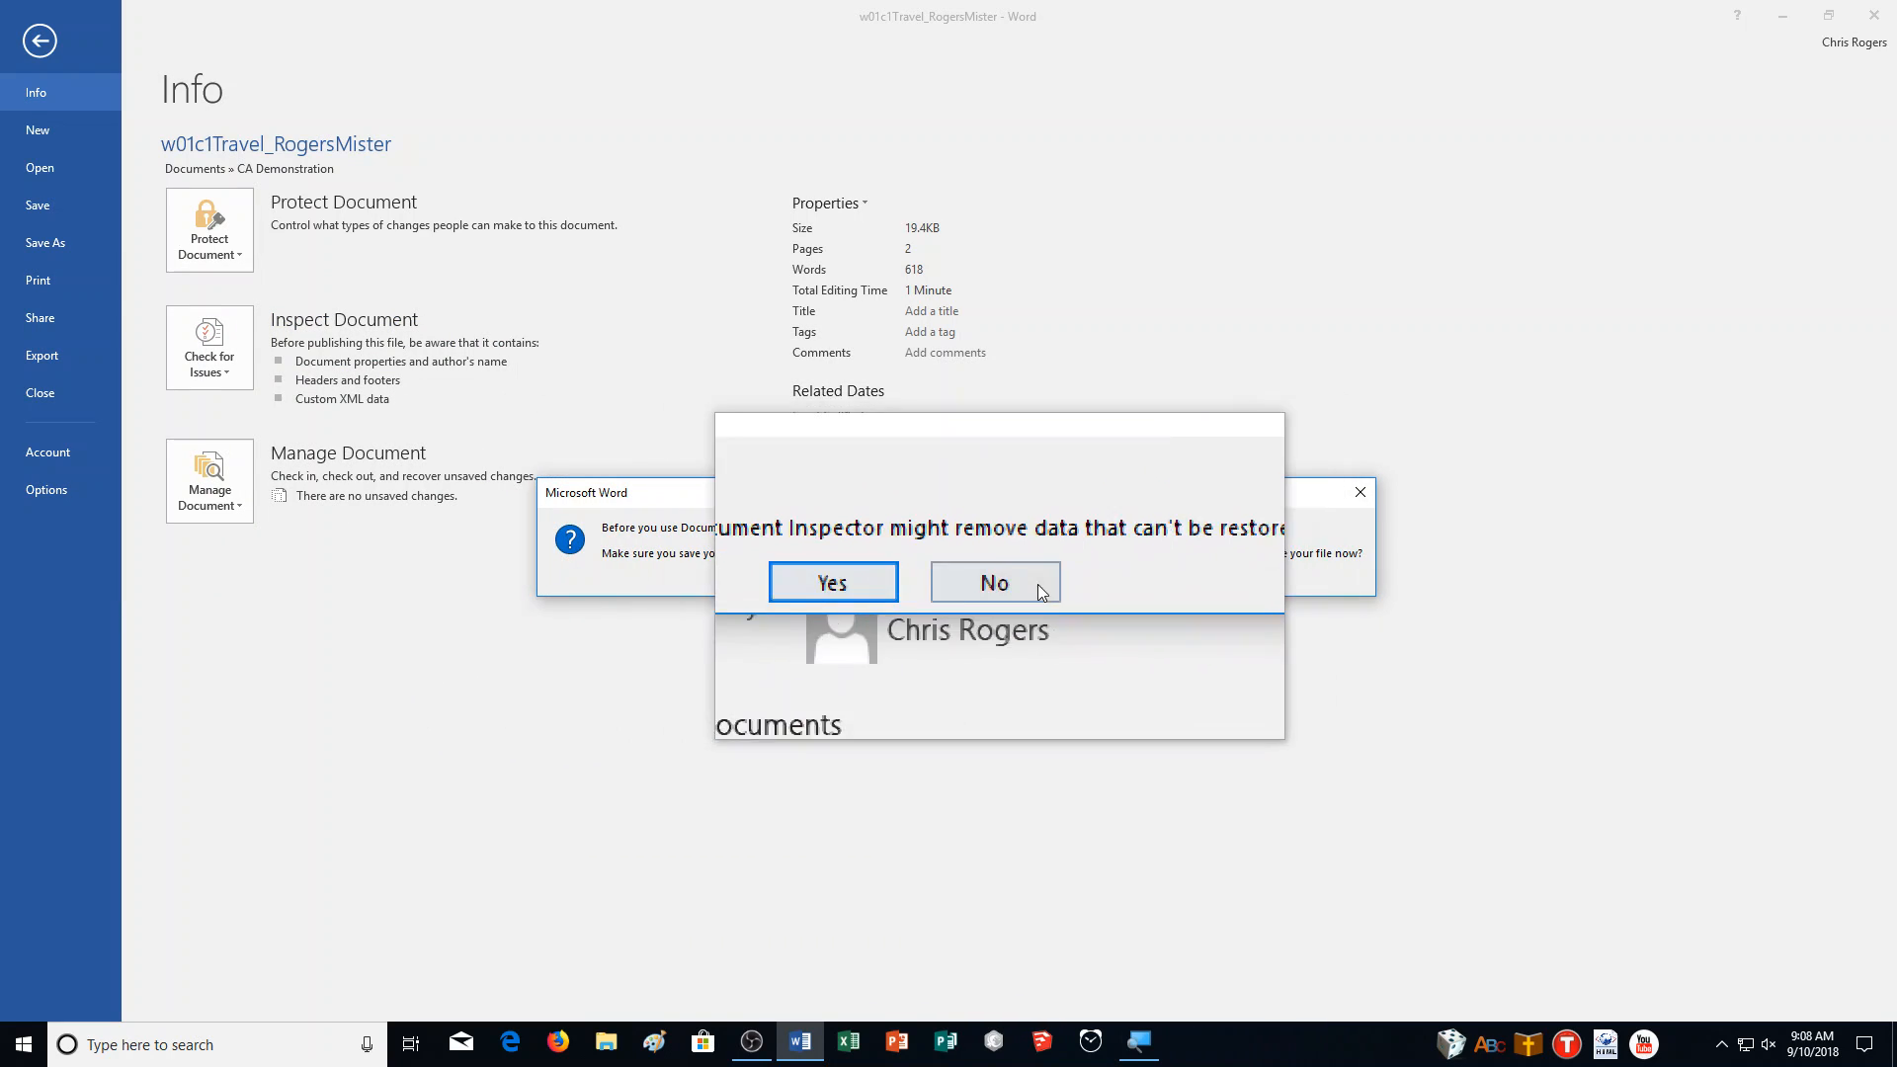
click(934, 581)
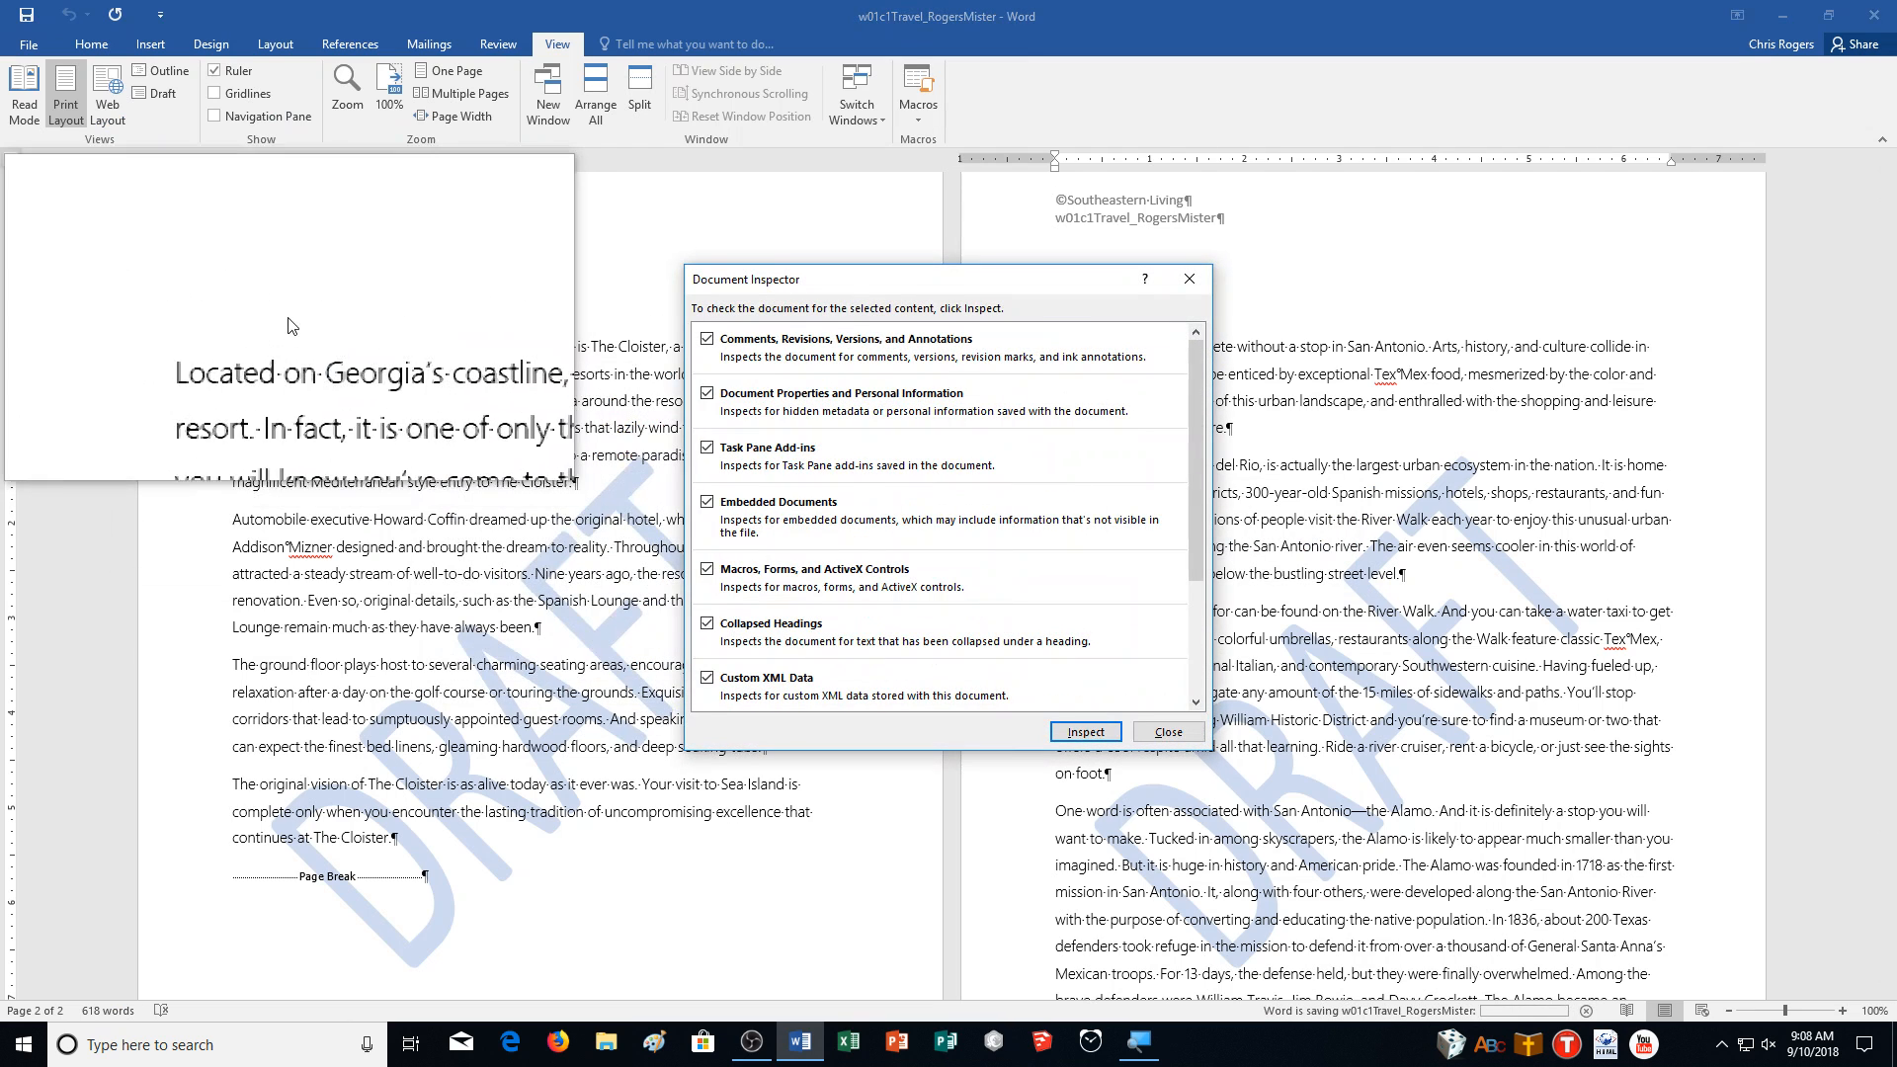
click(1065, 733)
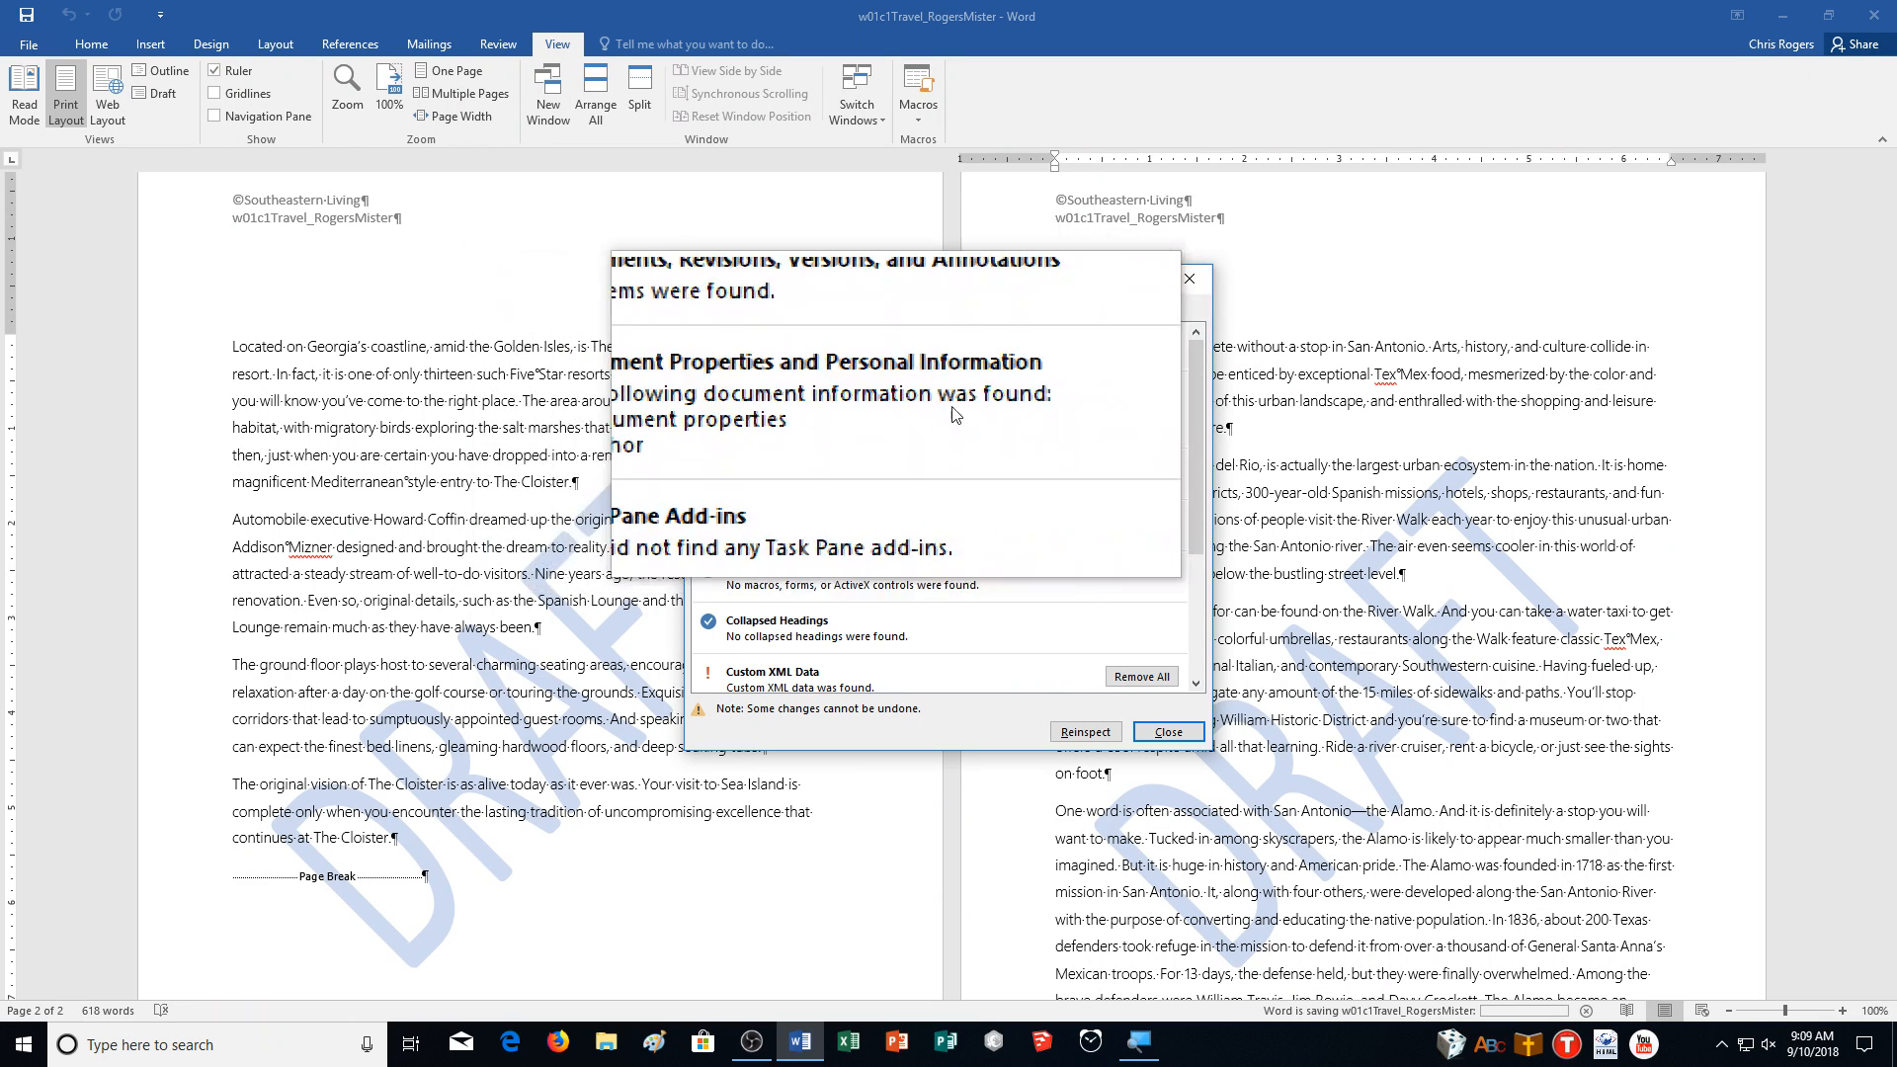
click(1144, 397)
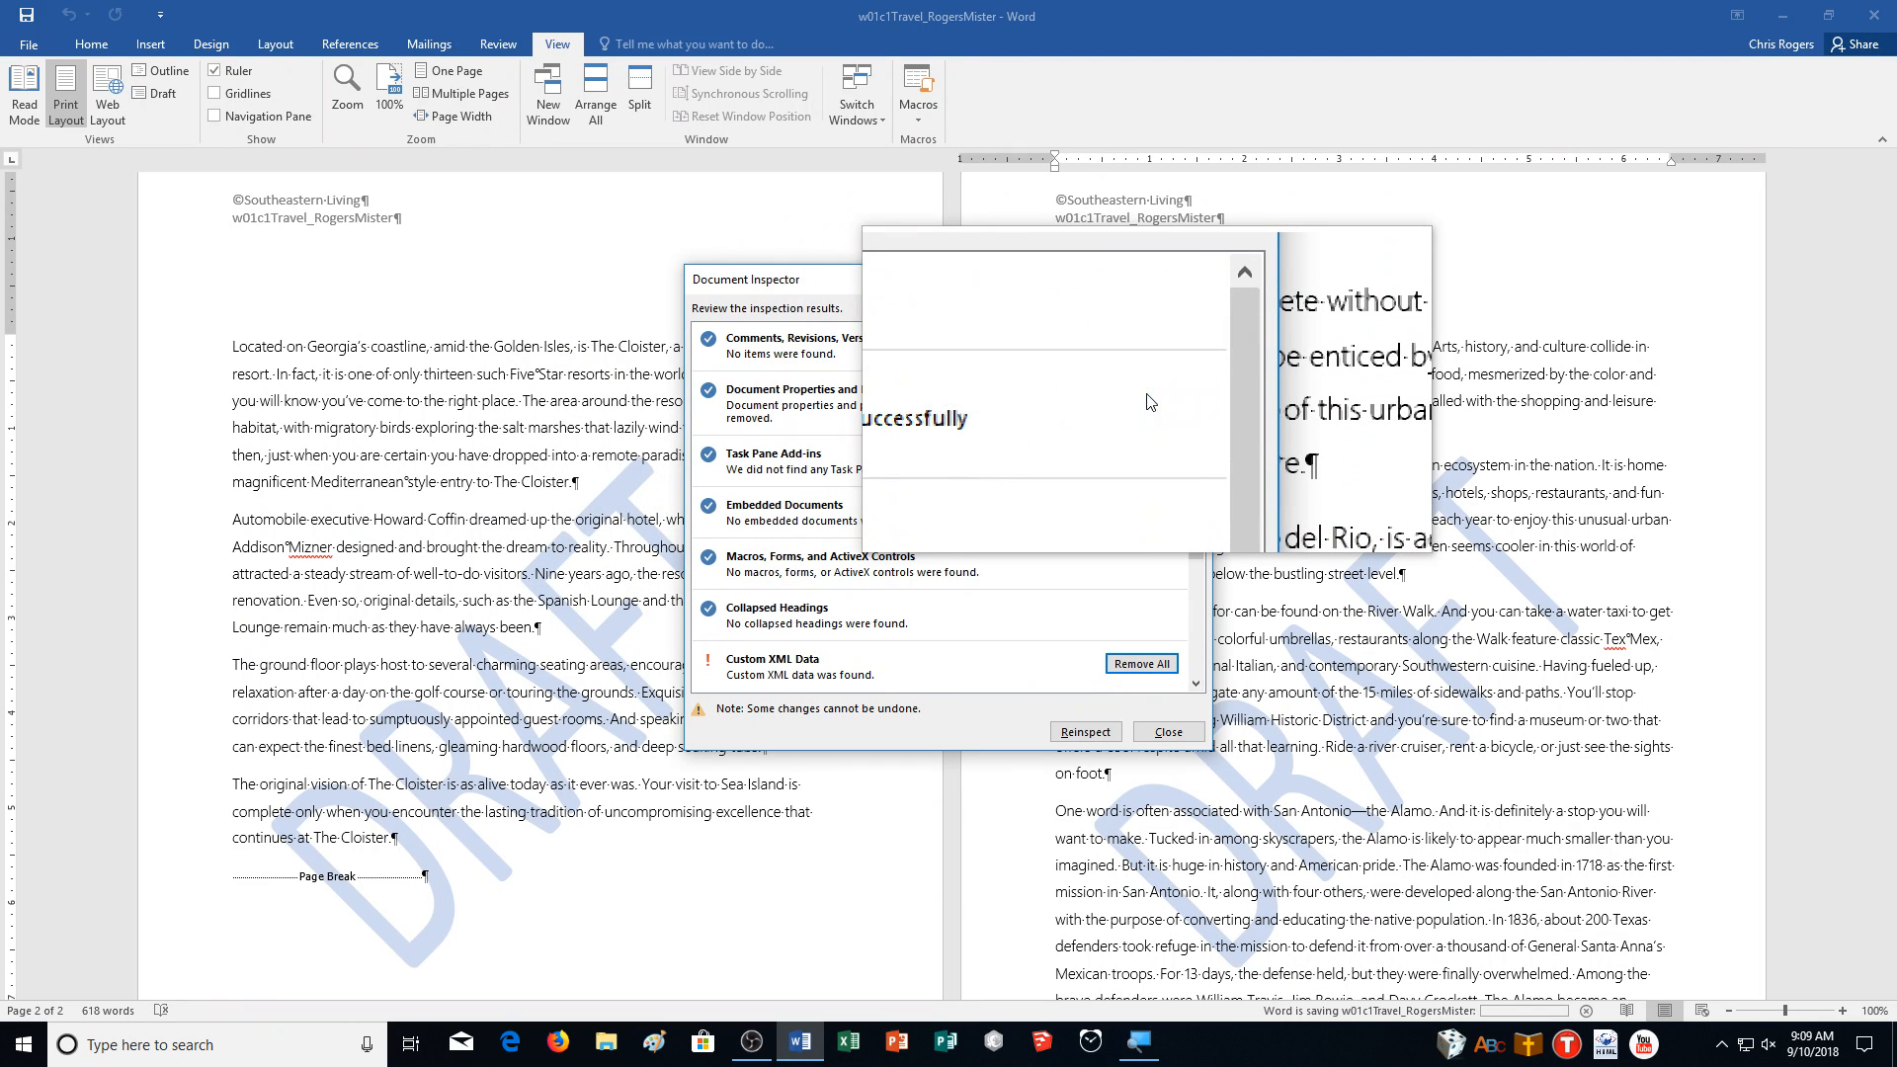
click(1161, 736)
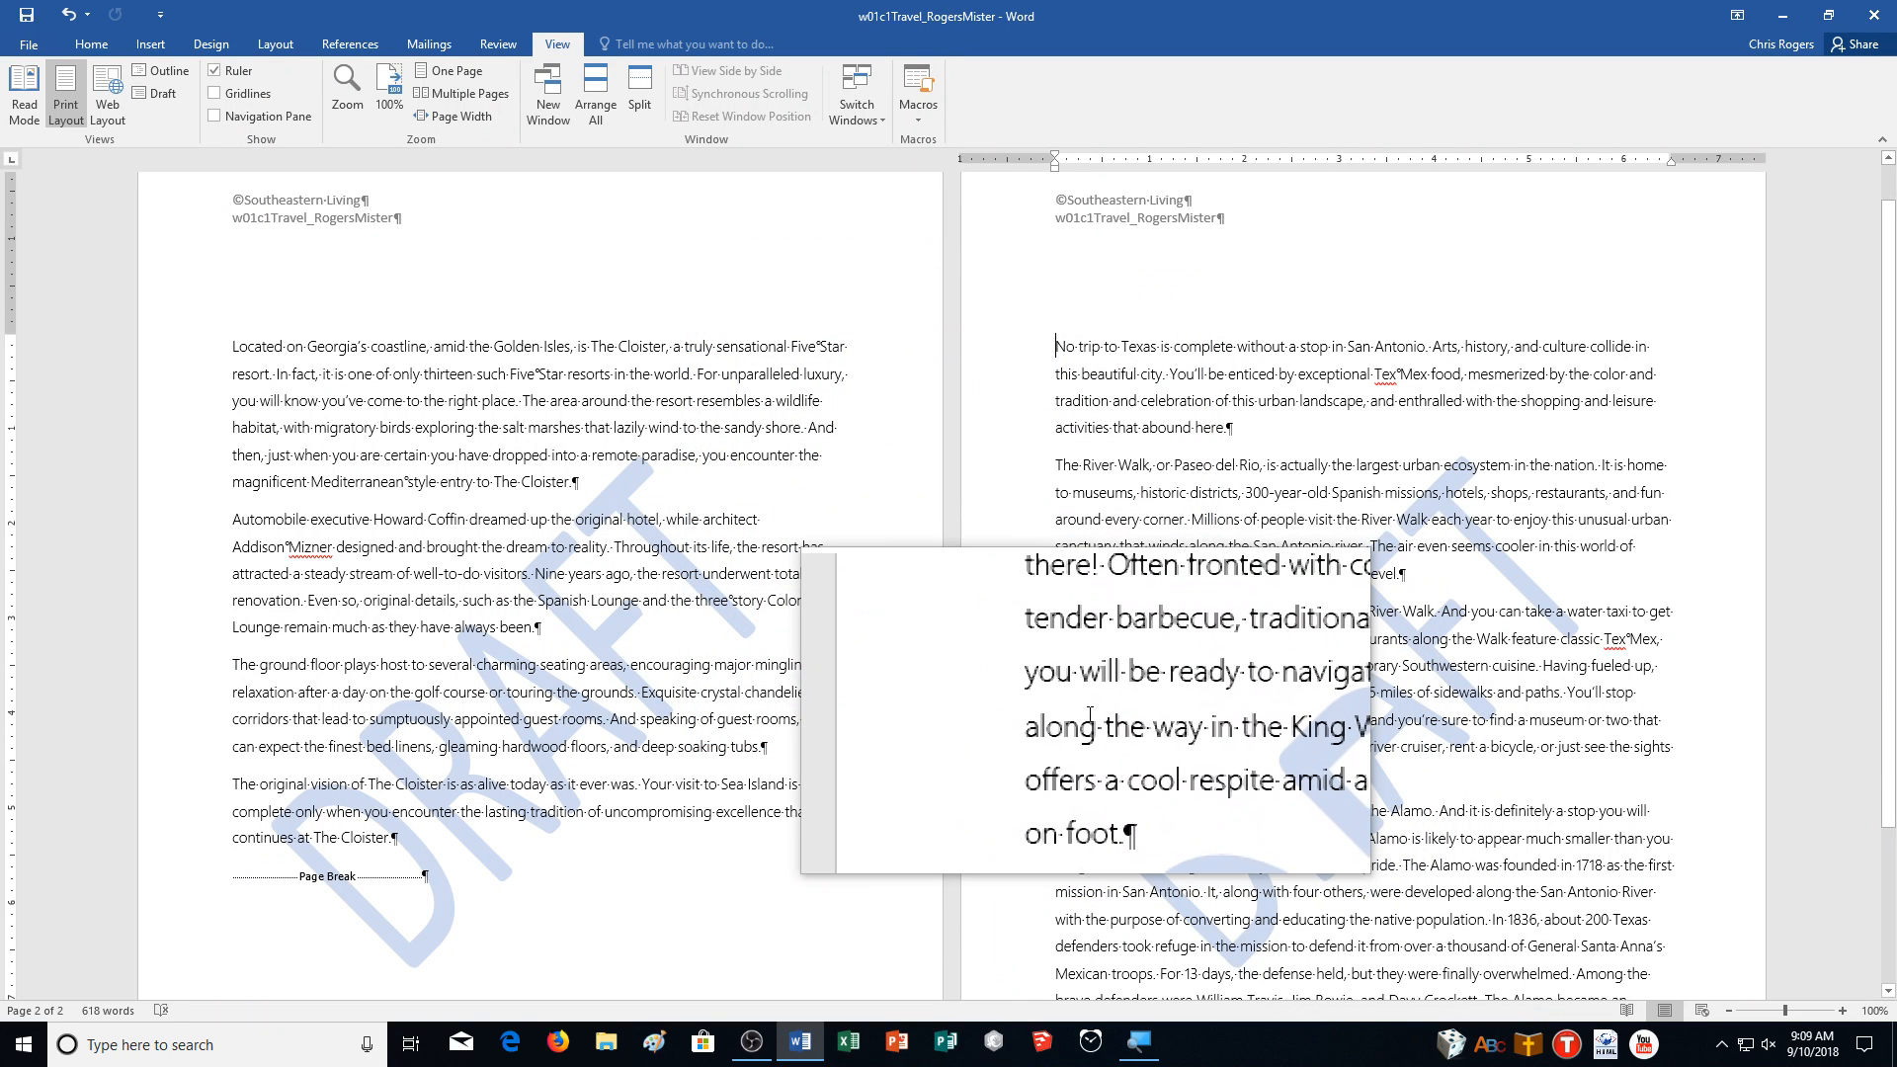
click(10, 7)
click(22, 12)
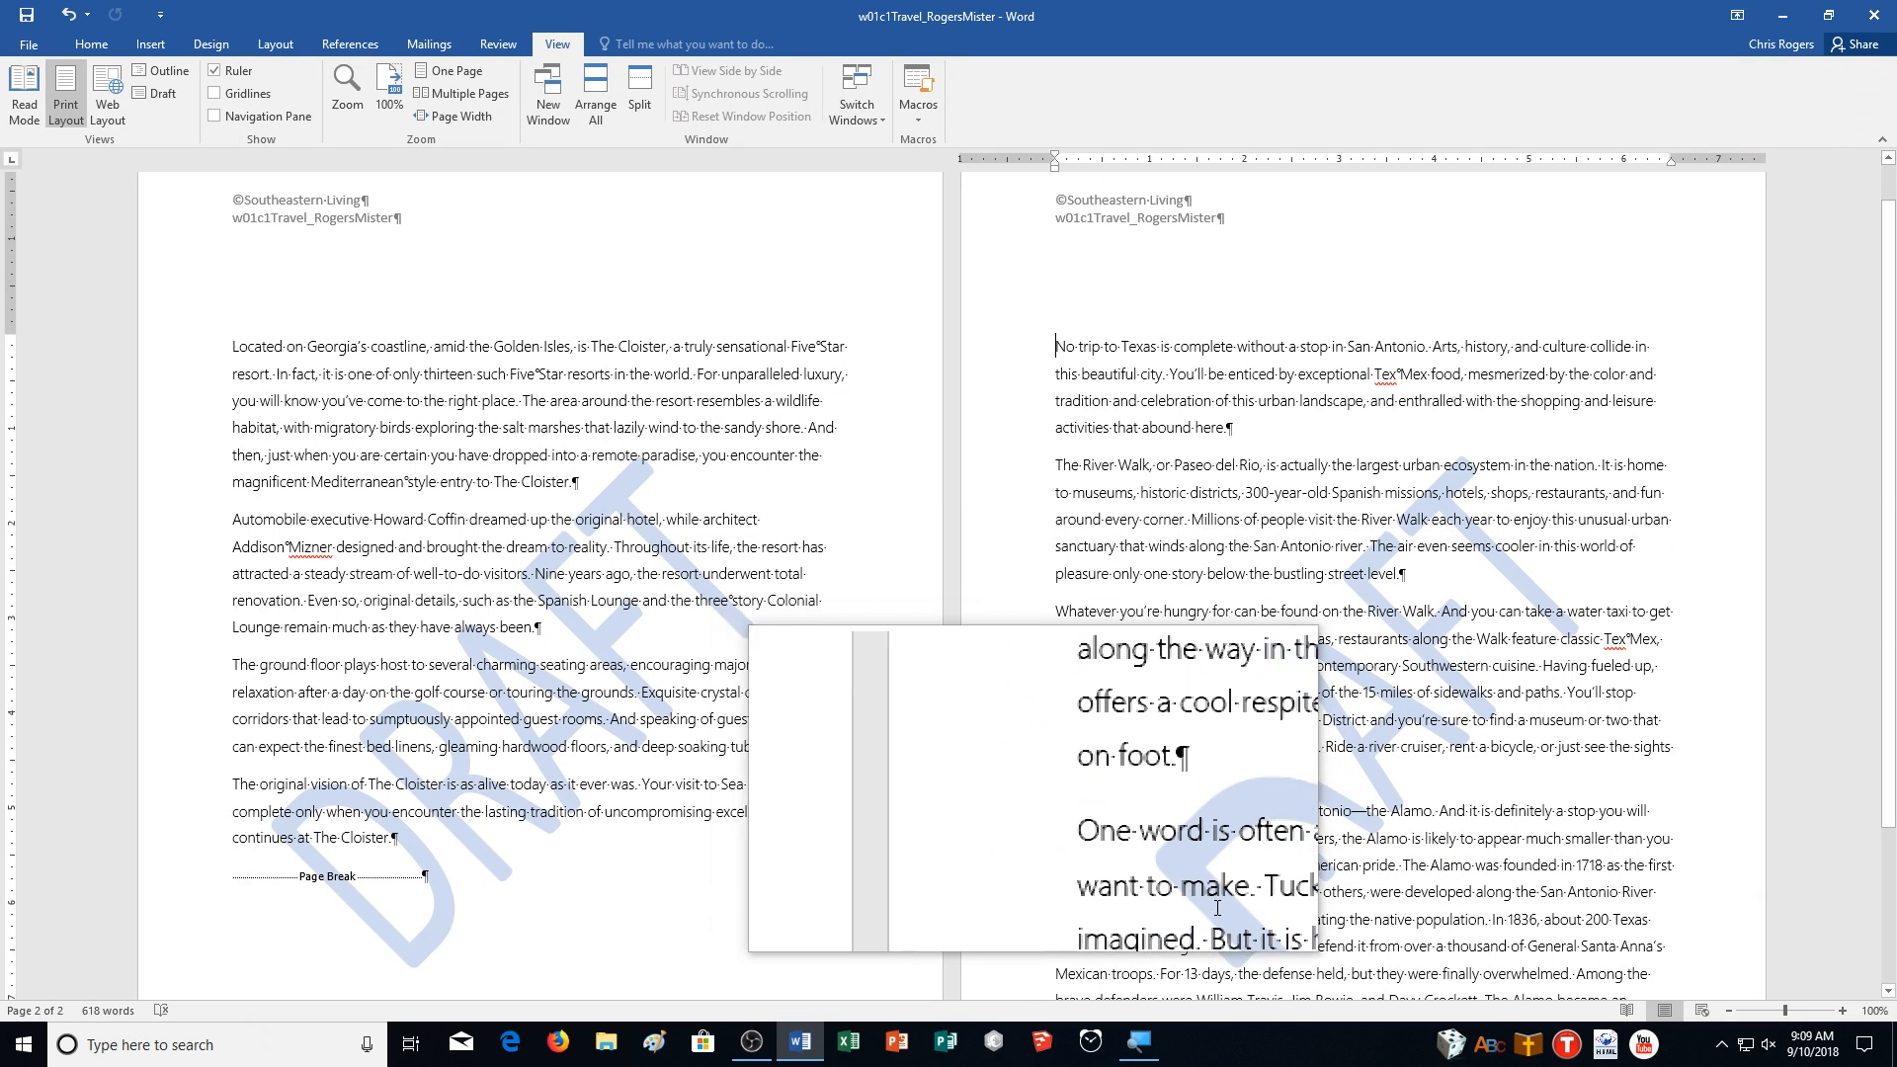
click(28, 45)
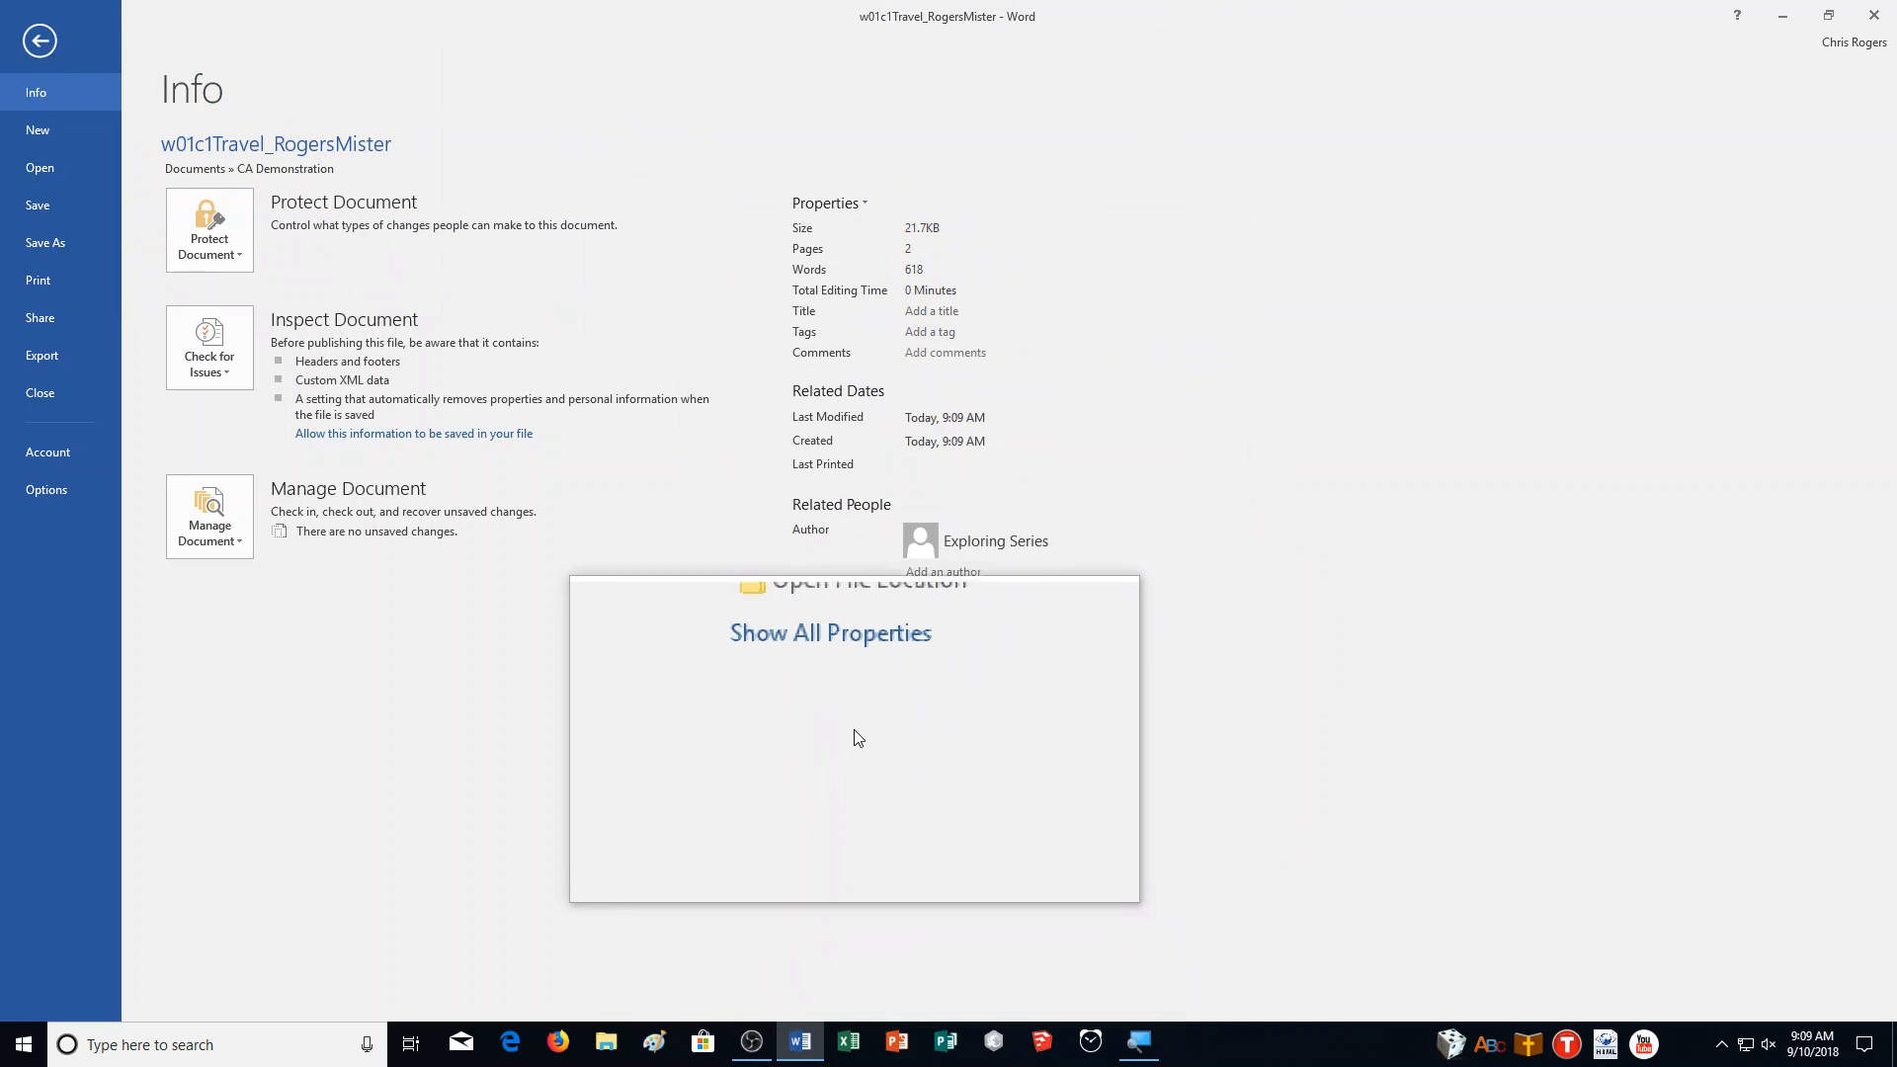
click(850, 691)
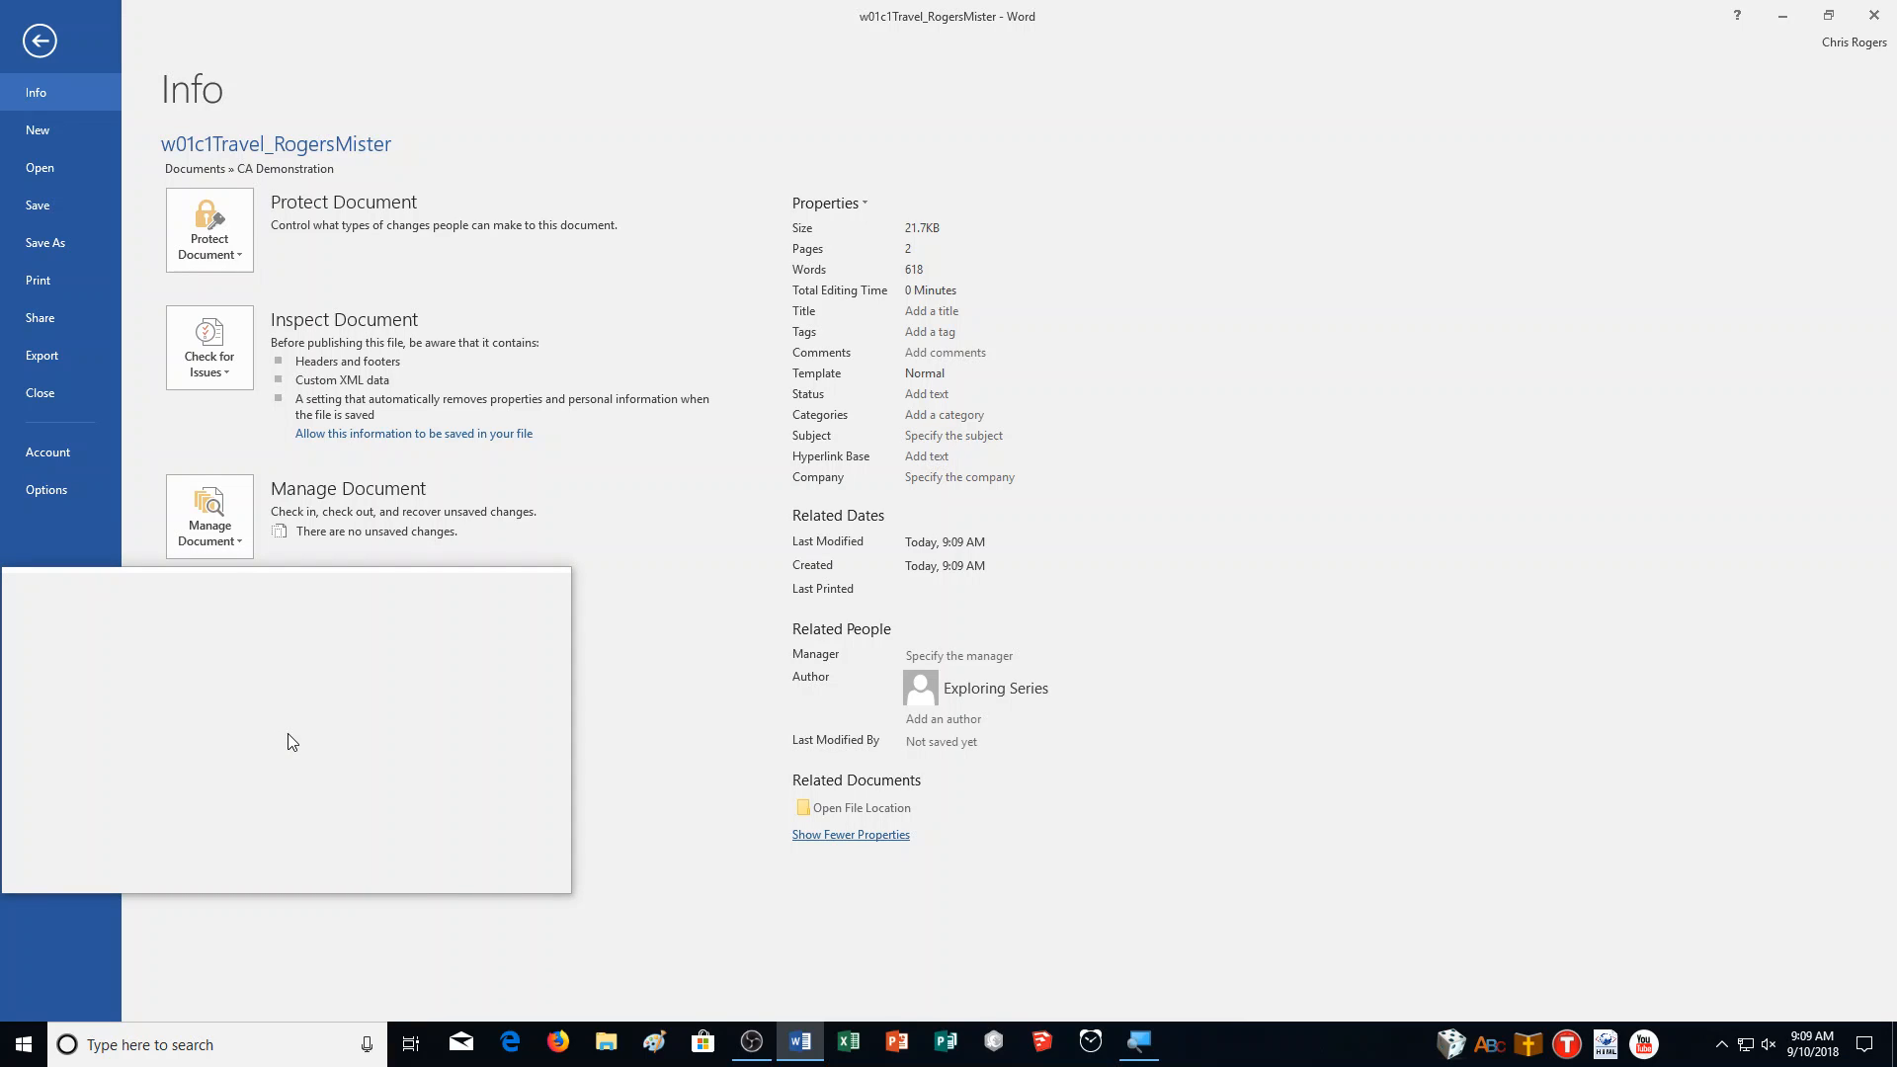
click(30, 485)
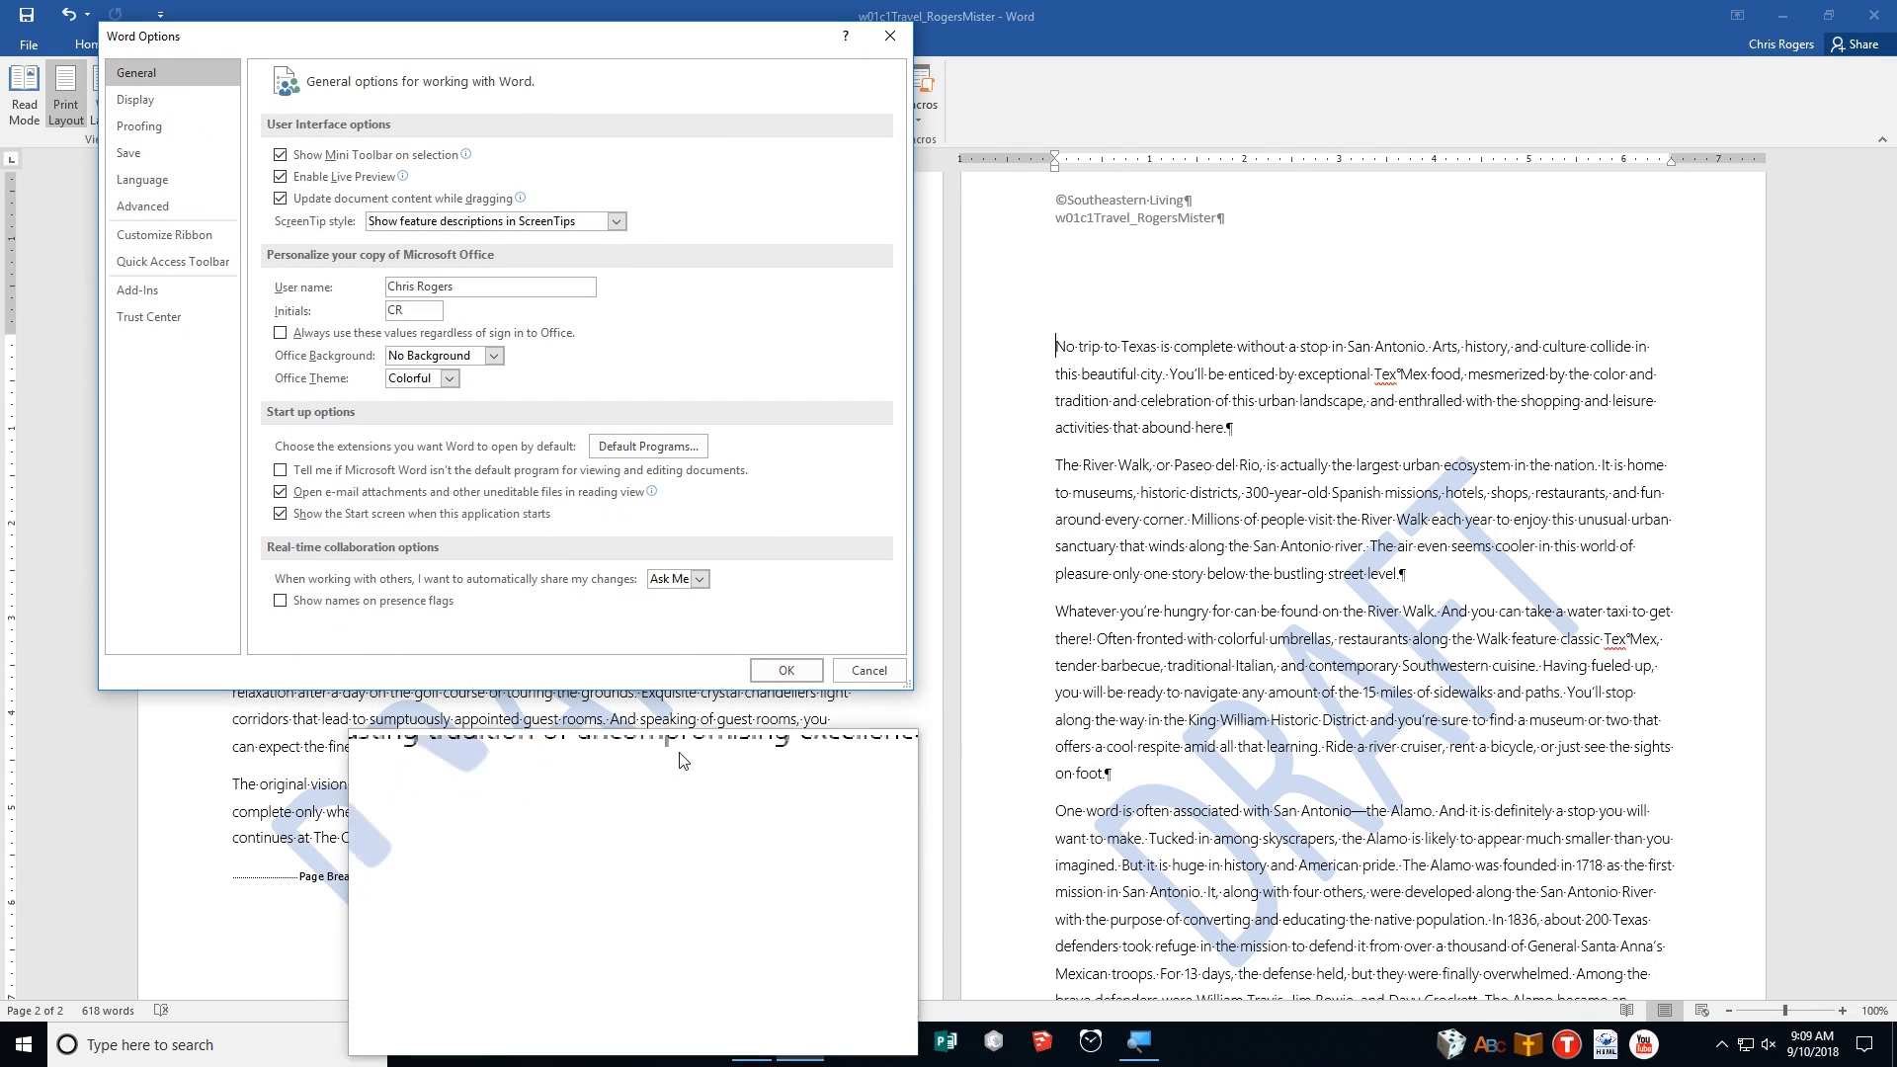
click(852, 670)
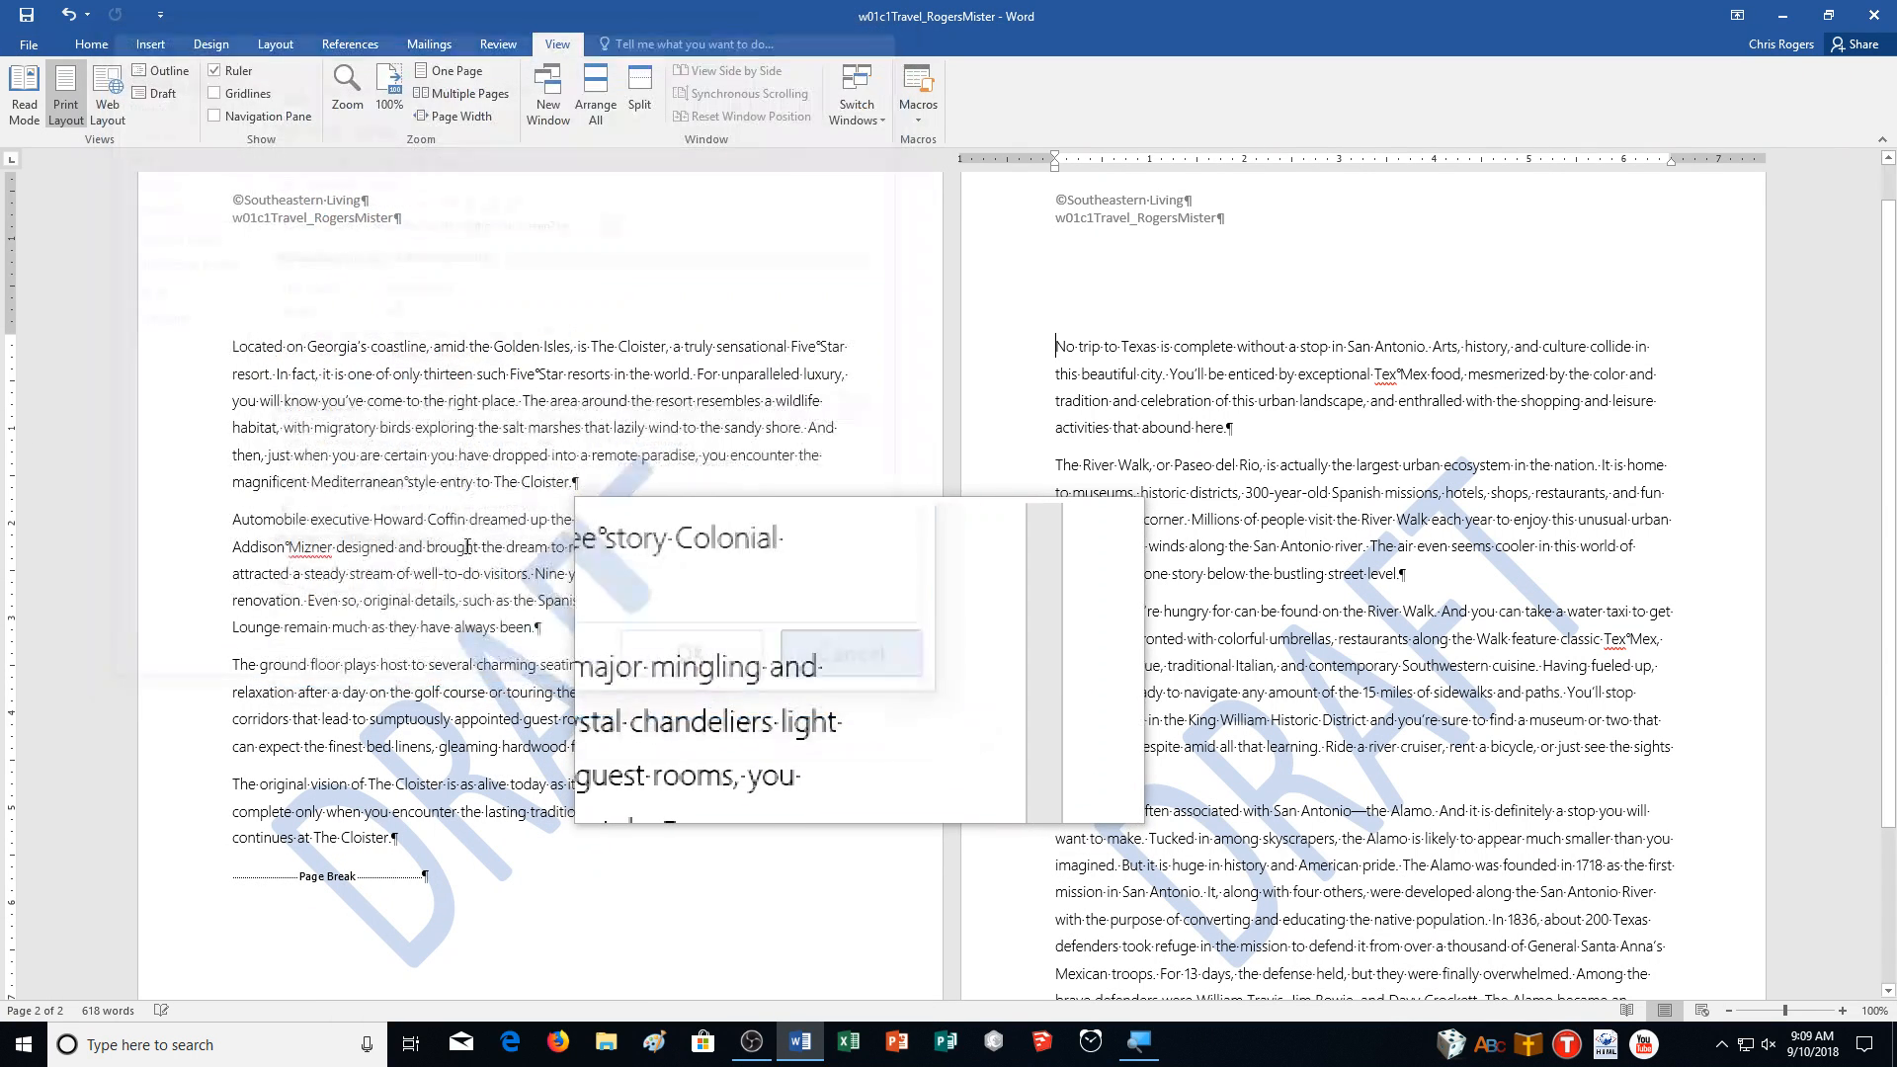
In the advanced document properties, enter the keywords "Travel, Texas, Georgia" and fill in the author's name.
click(21, 45)
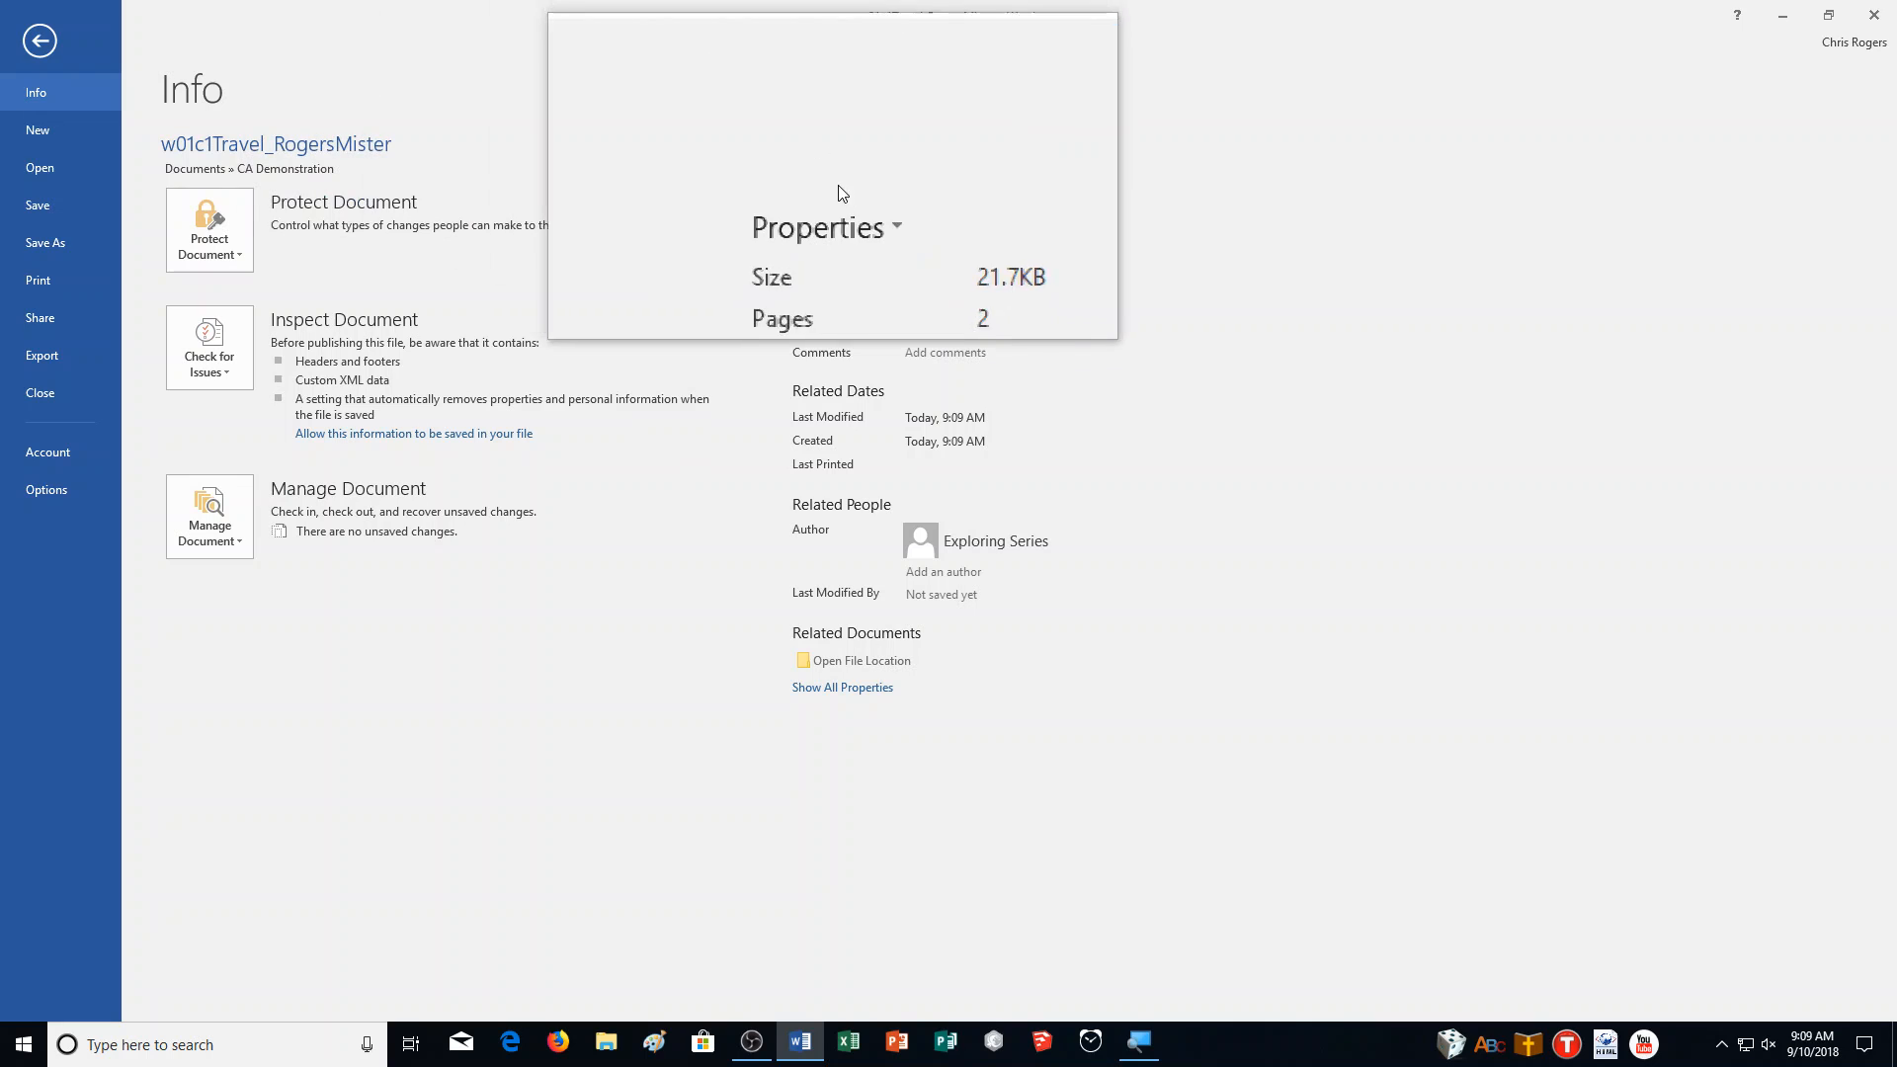
click(863, 204)
click(864, 257)
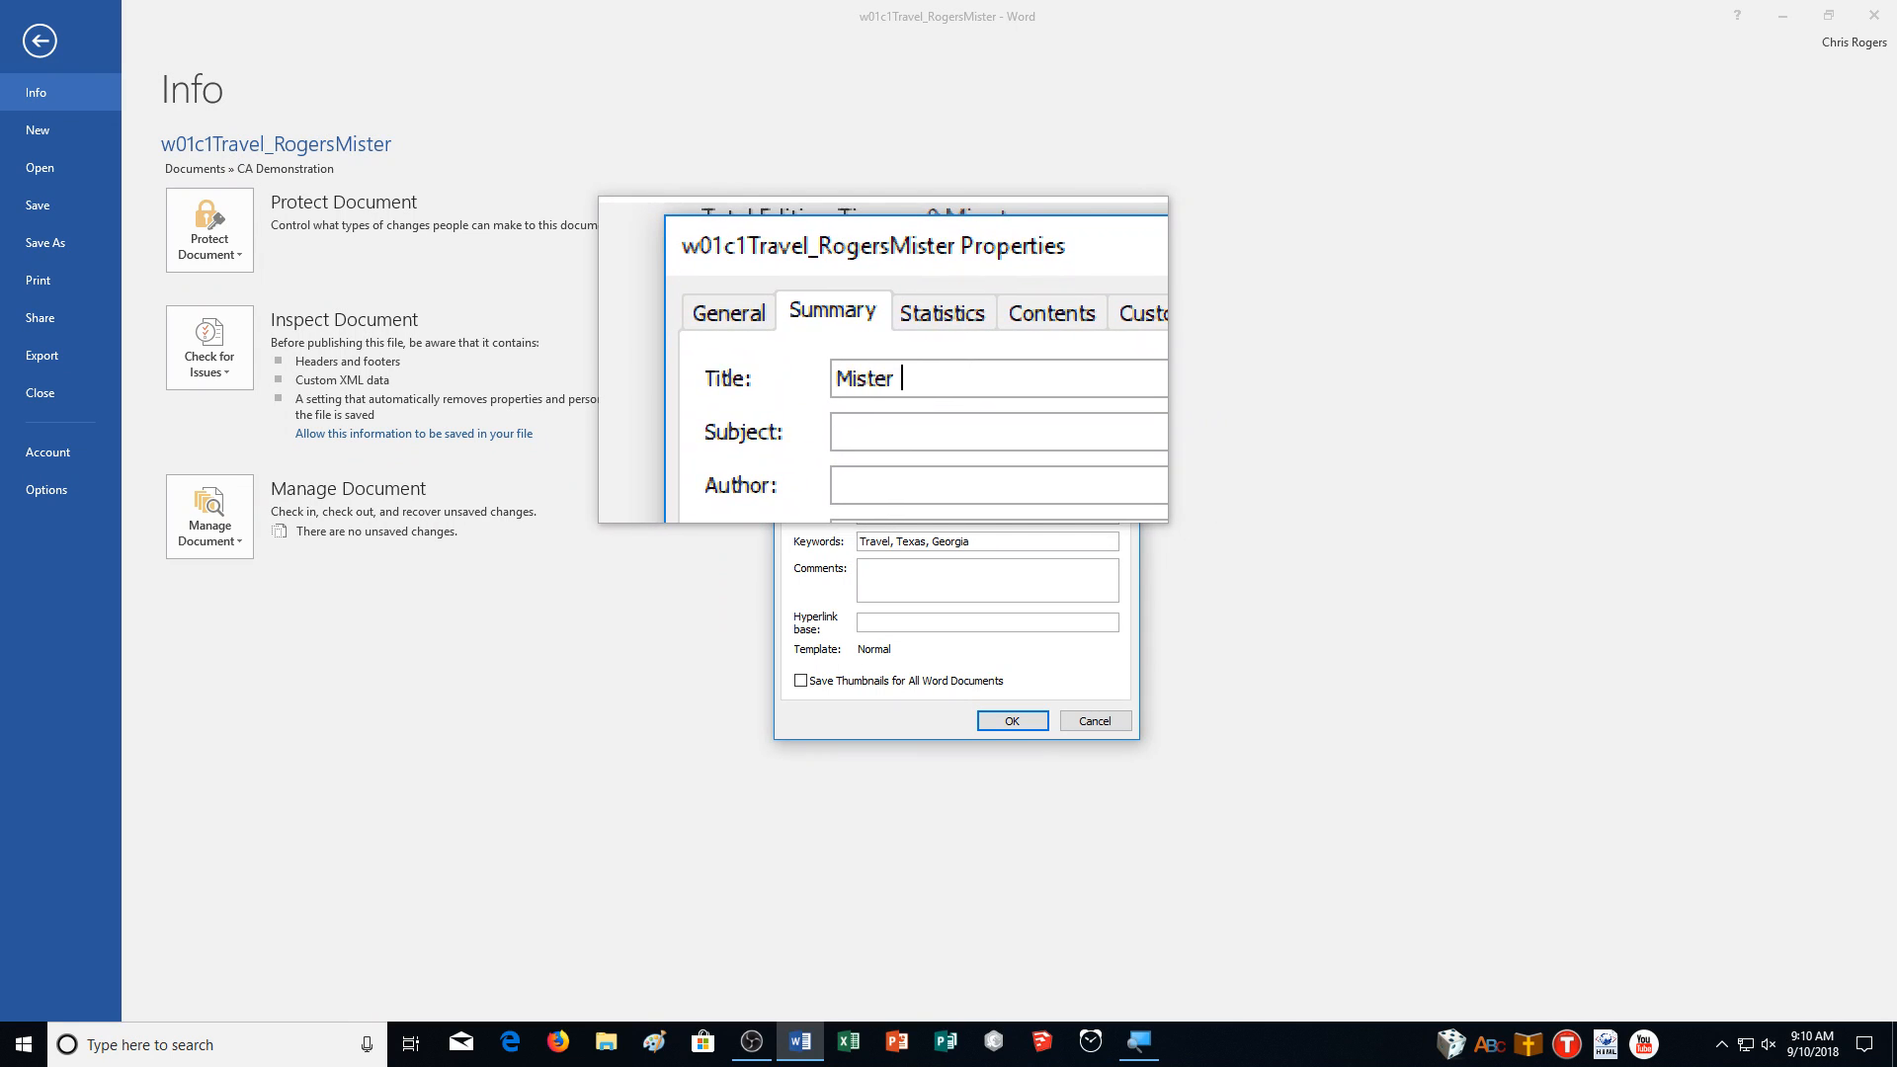
text(Roger)
key(BackSpace)
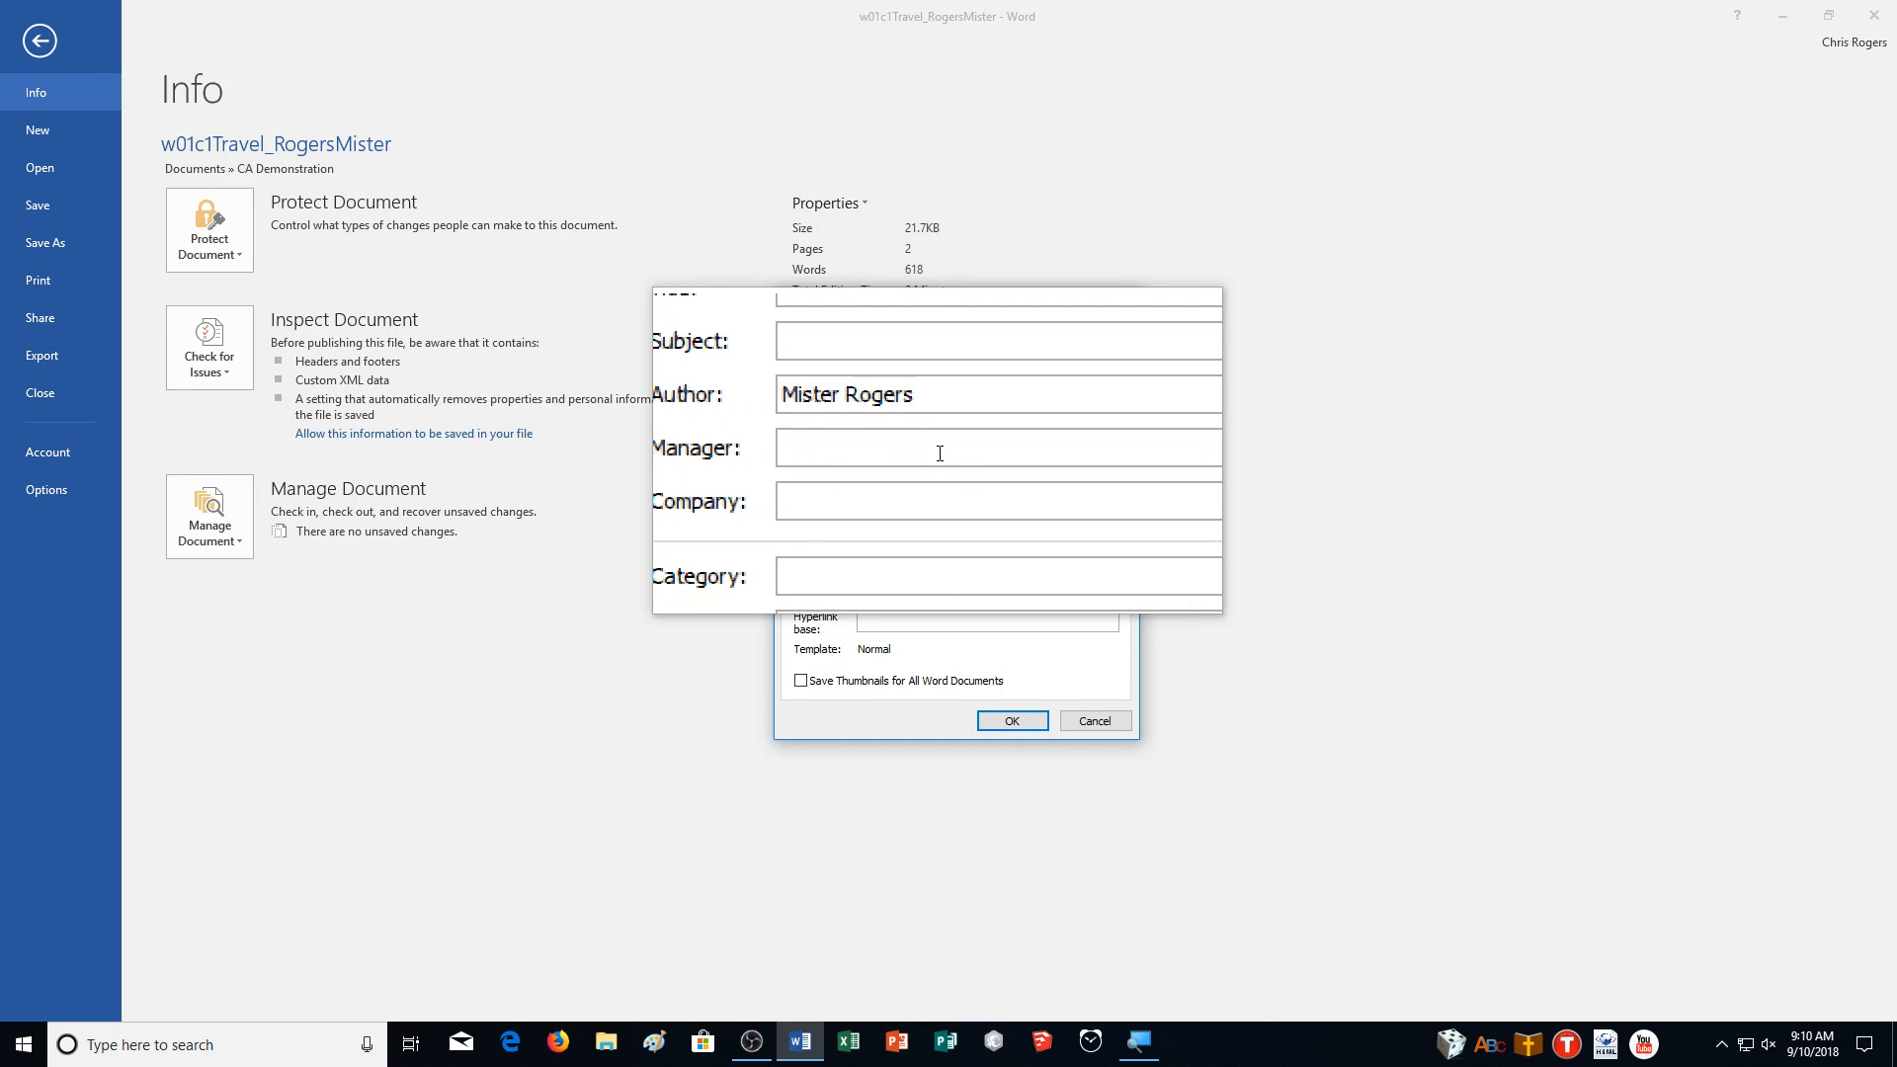
click(1001, 725)
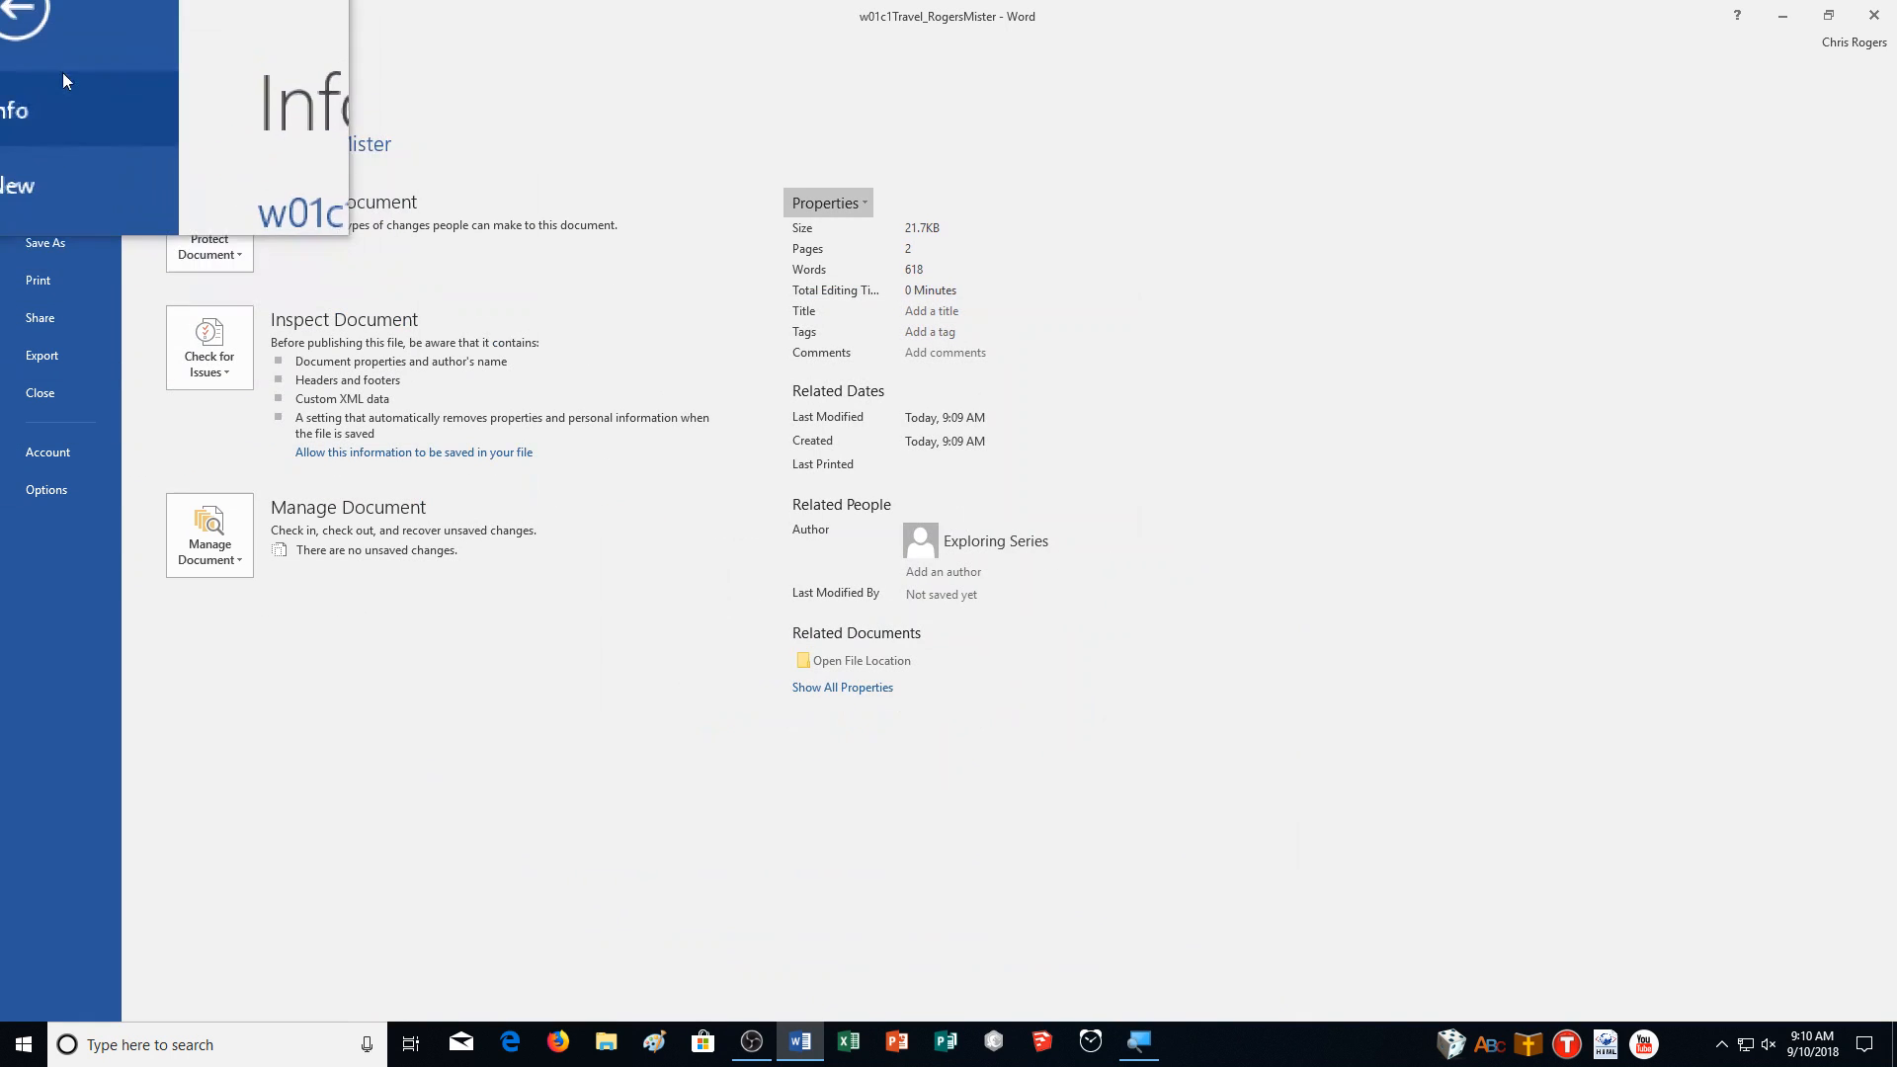
Save the document with its new properties, check its file information, and return to the document.
click(41, 38)
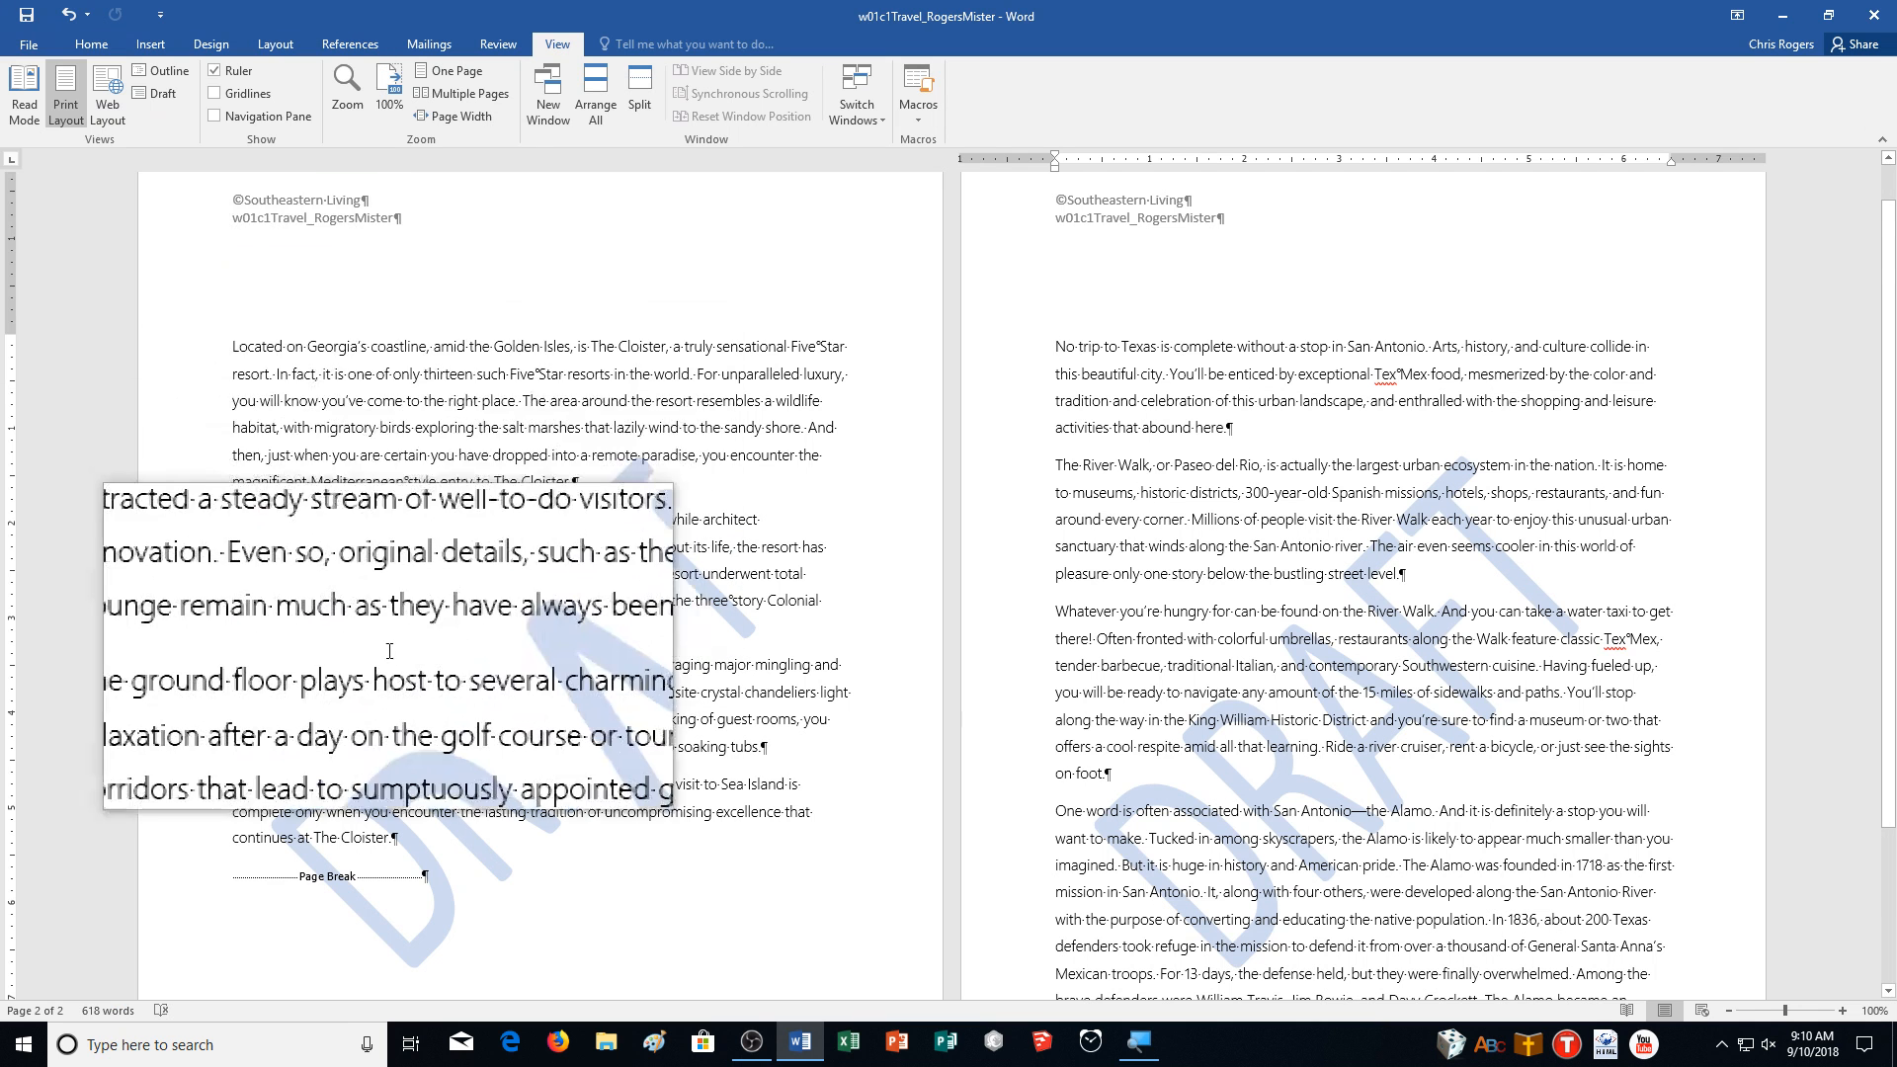
scroll(291, 576, down, 1)
scroll(284, 571, up, 1)
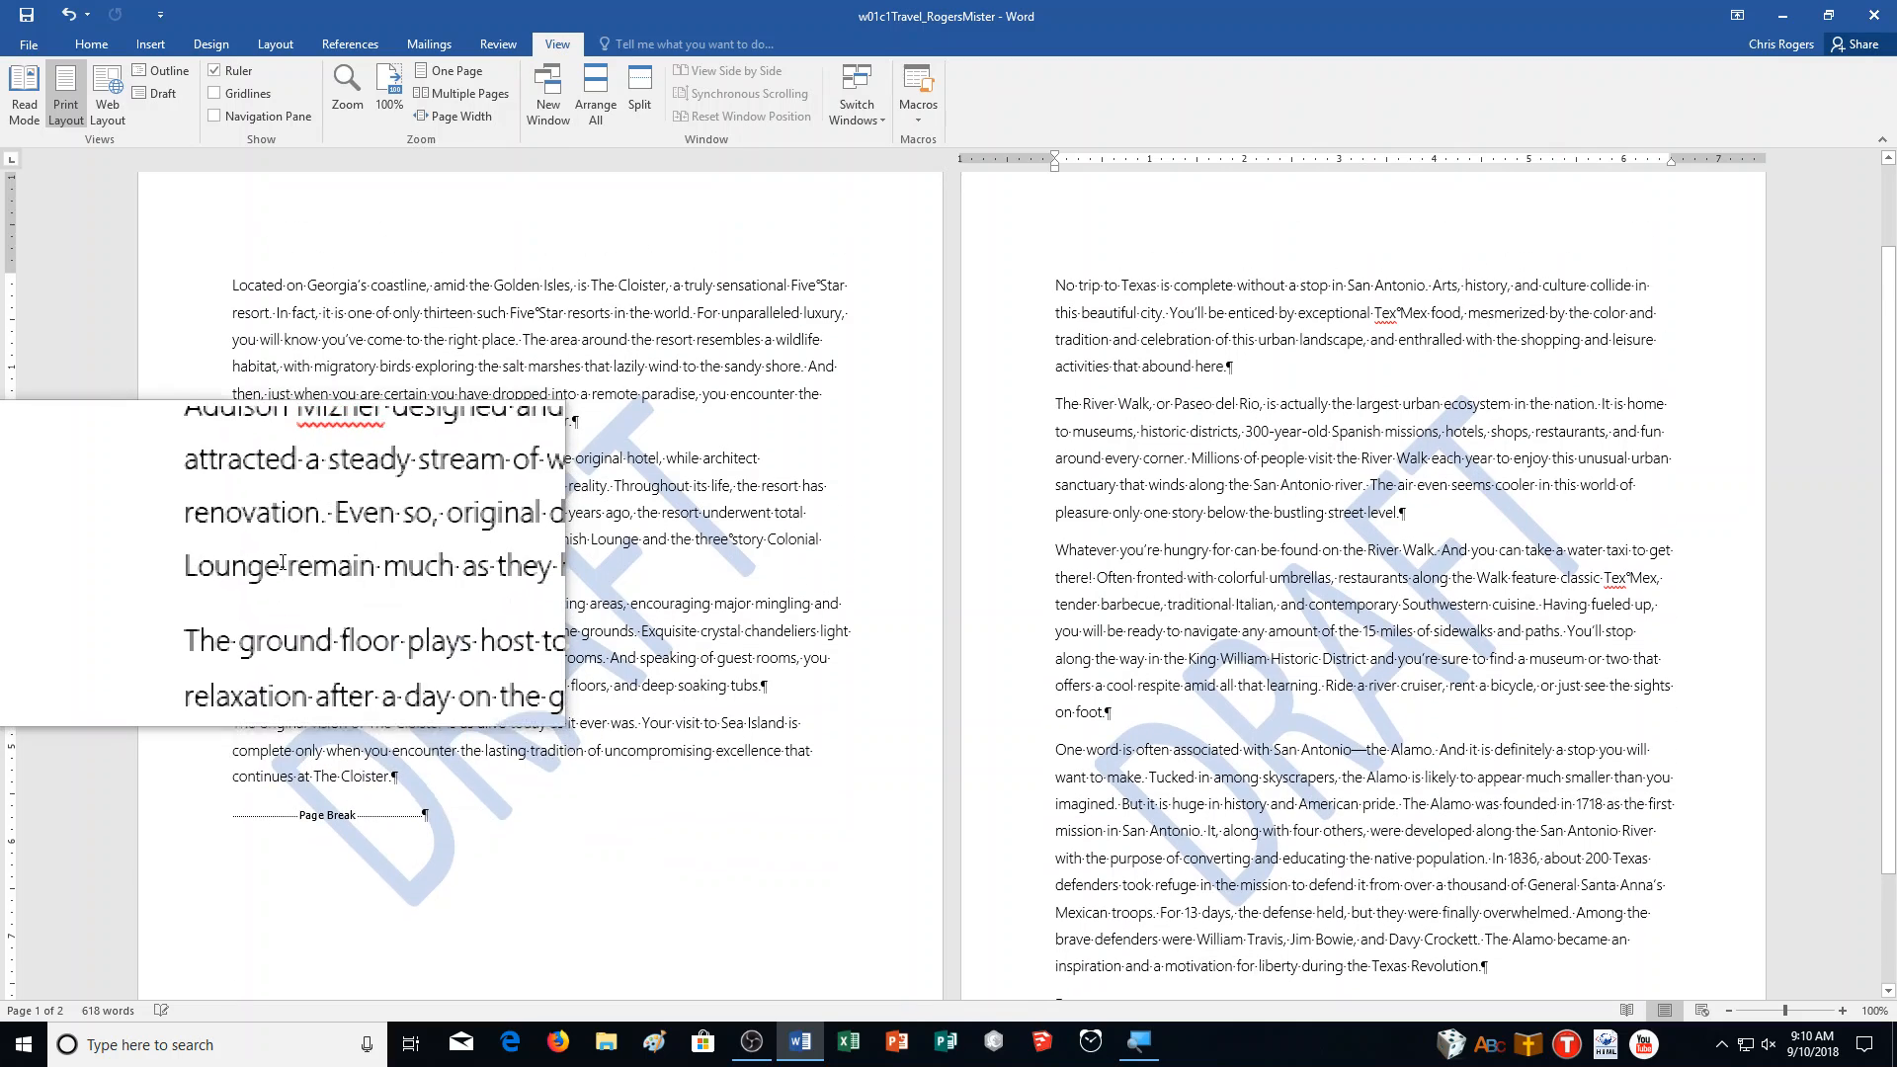
click(28, 44)
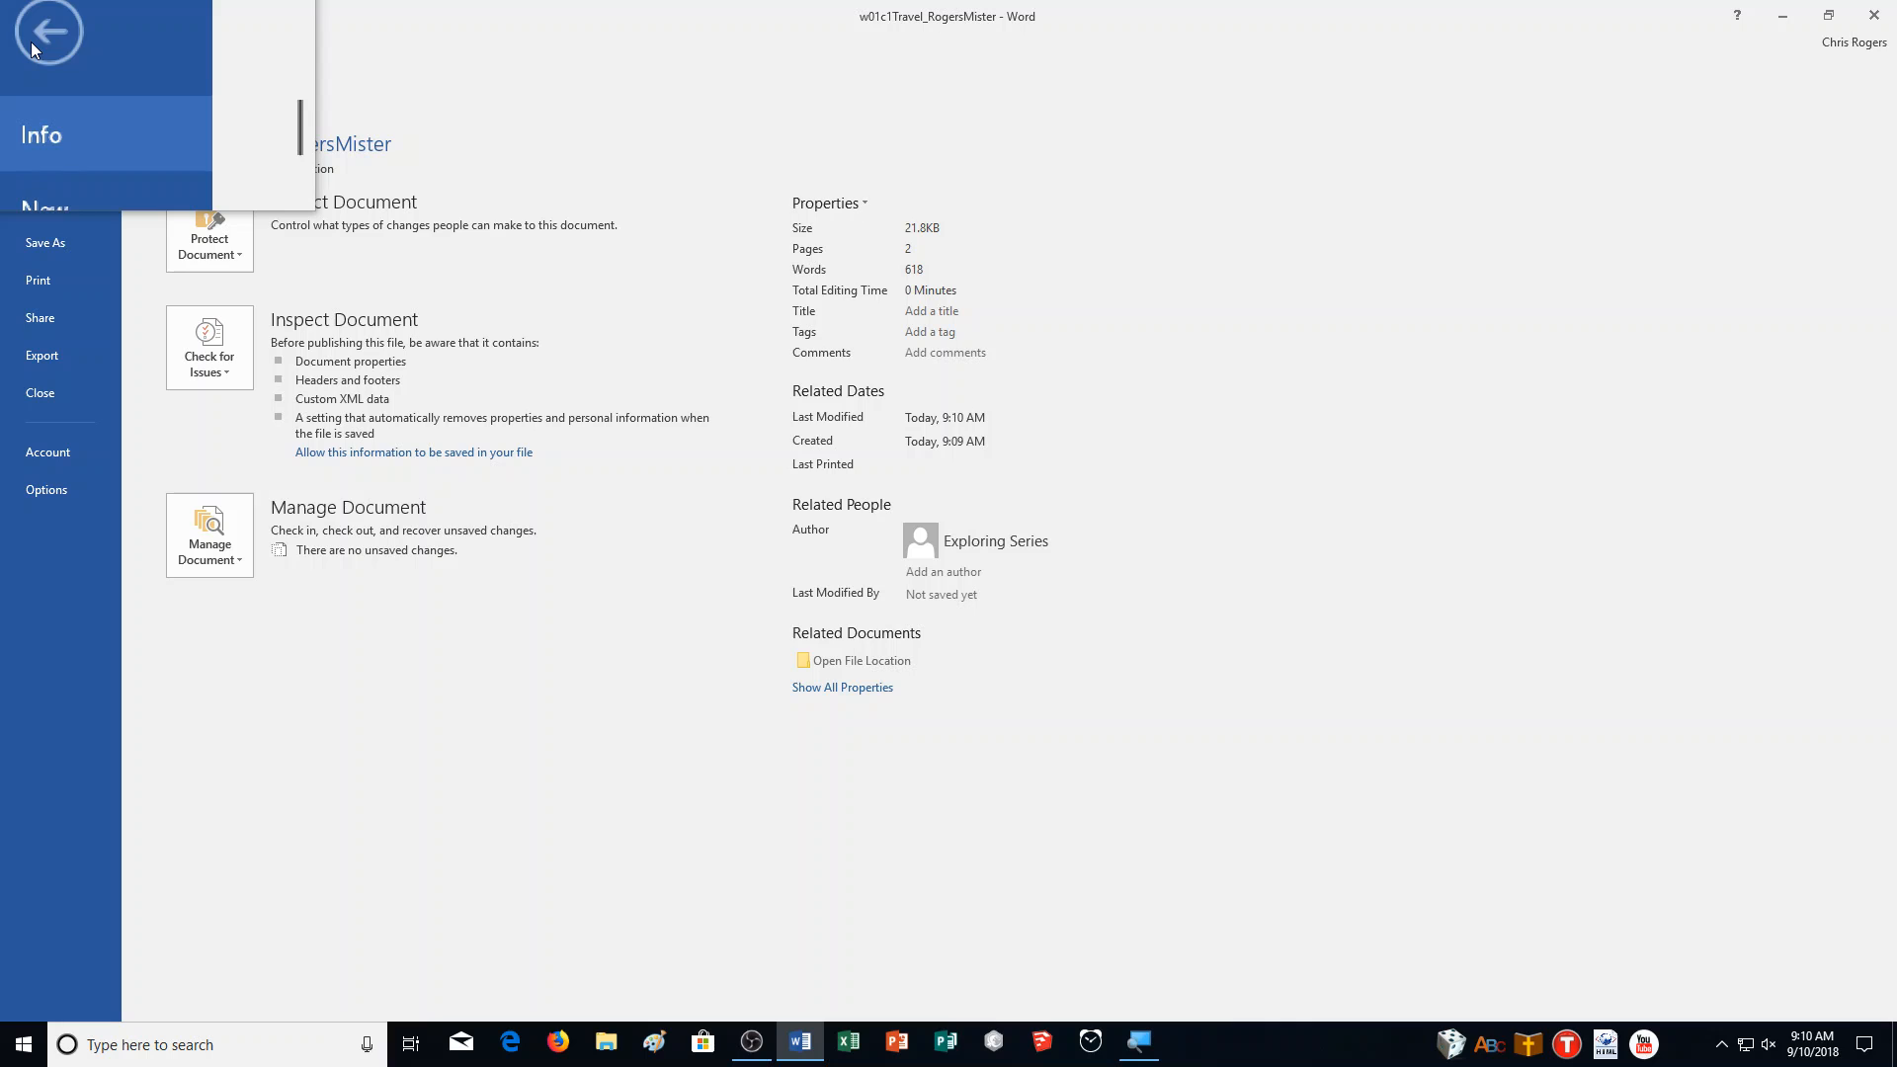
click(31, 42)
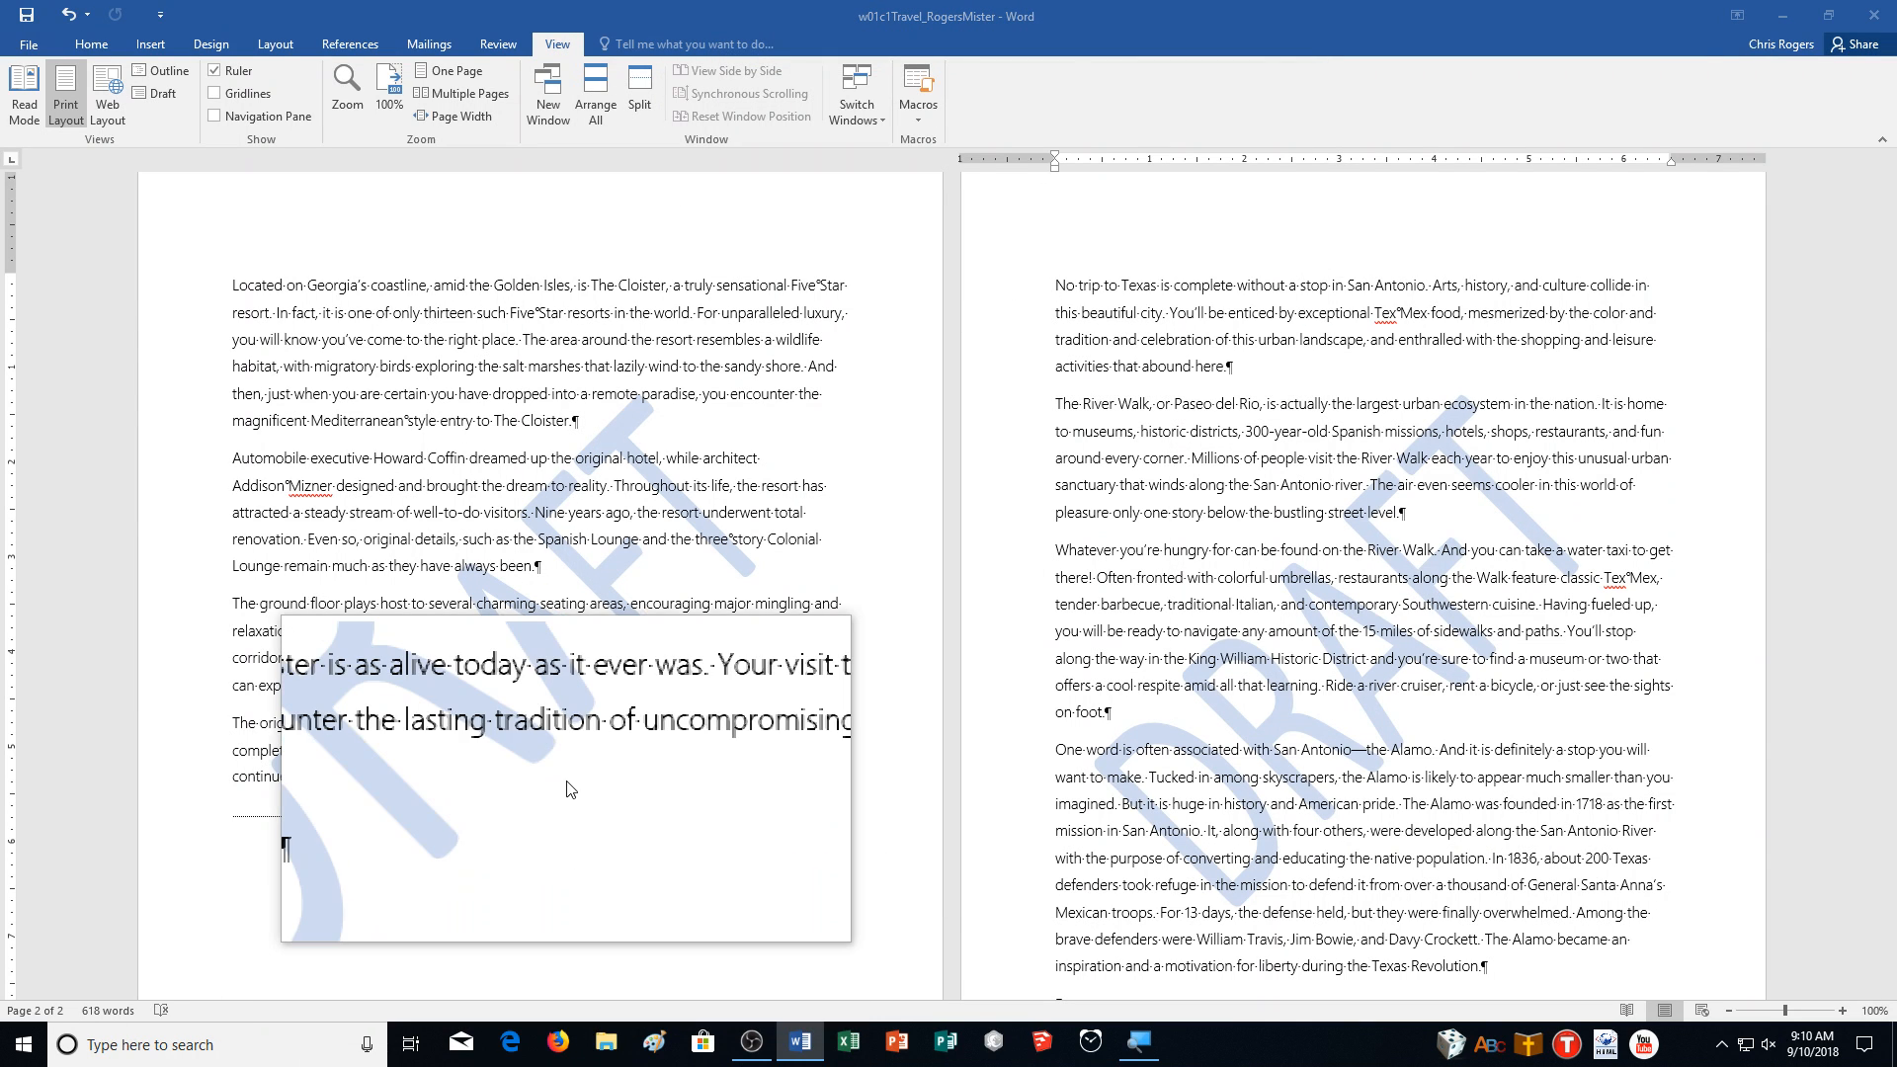
Switch to File Explorer and locate the Word and Rich Text Format versions of the w01c1Travel file in the CA Demonstration folder.
key(super+e)
click(551, 599)
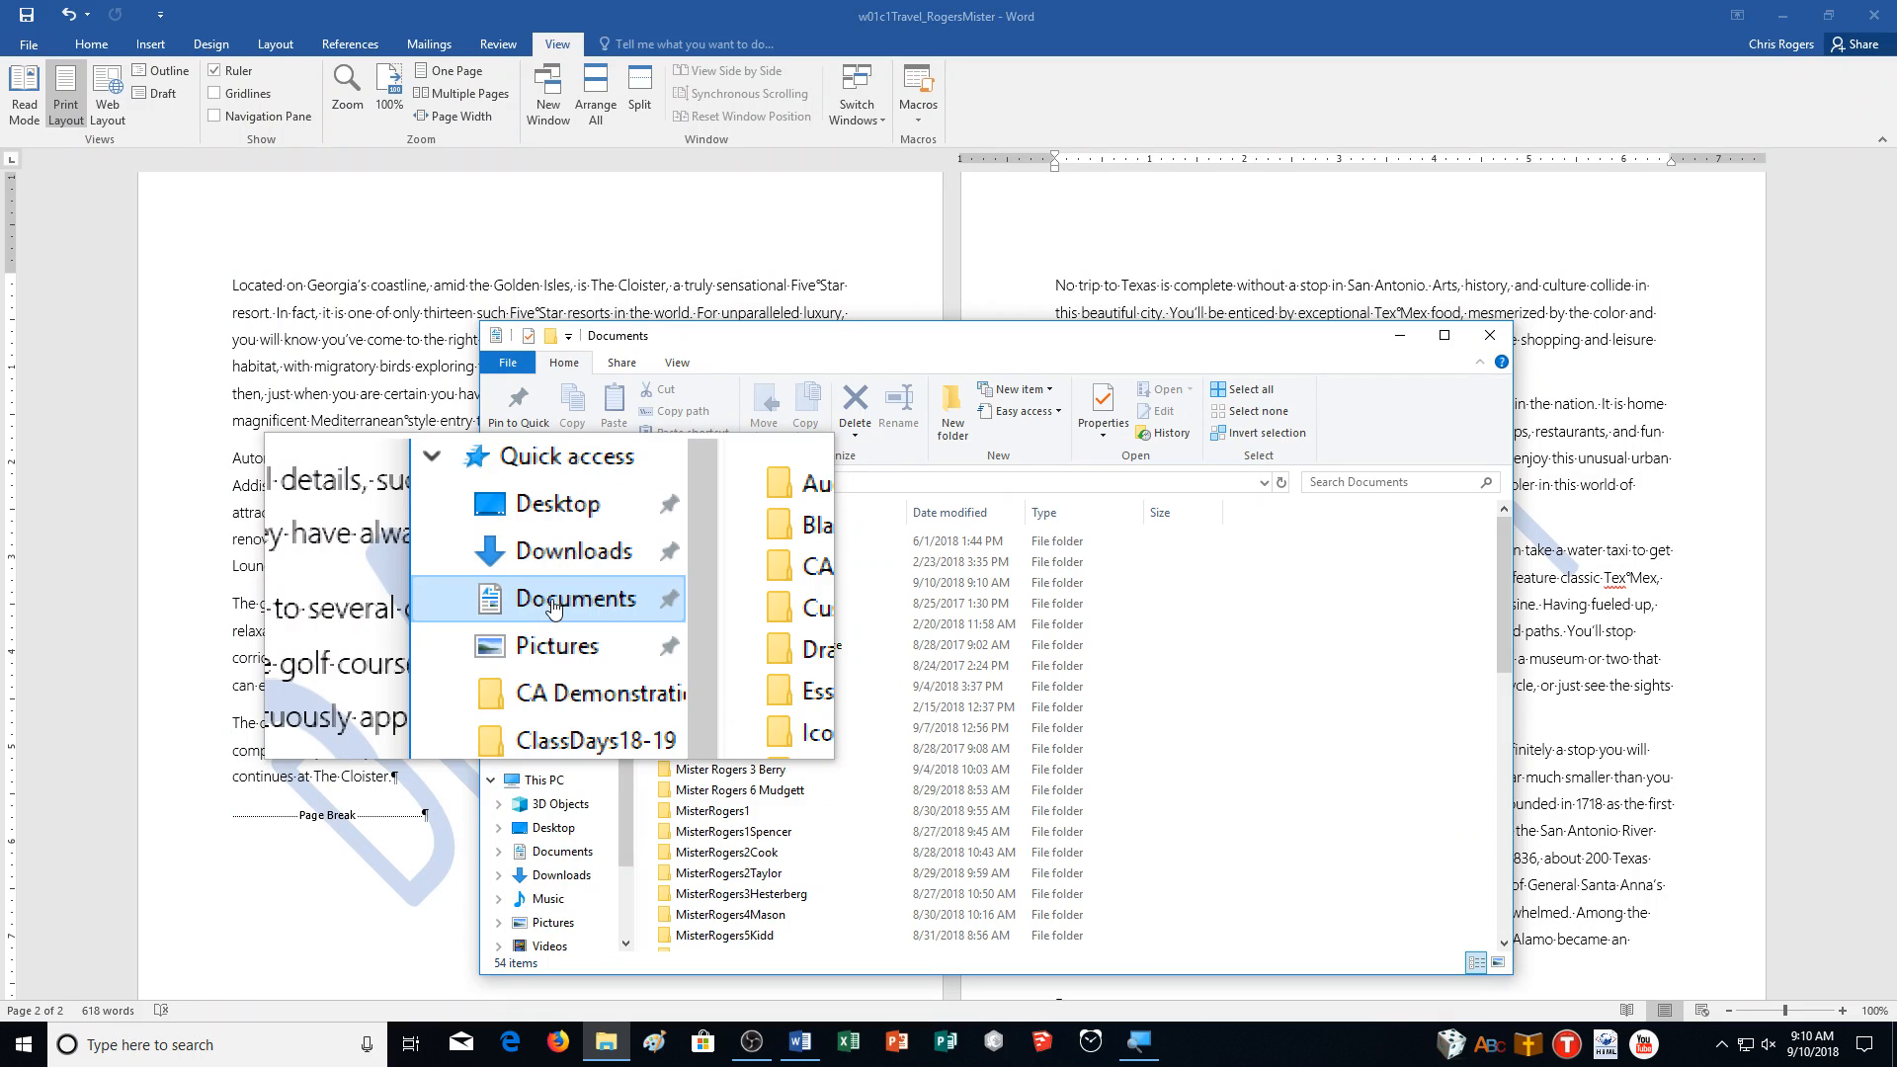
click(558, 645)
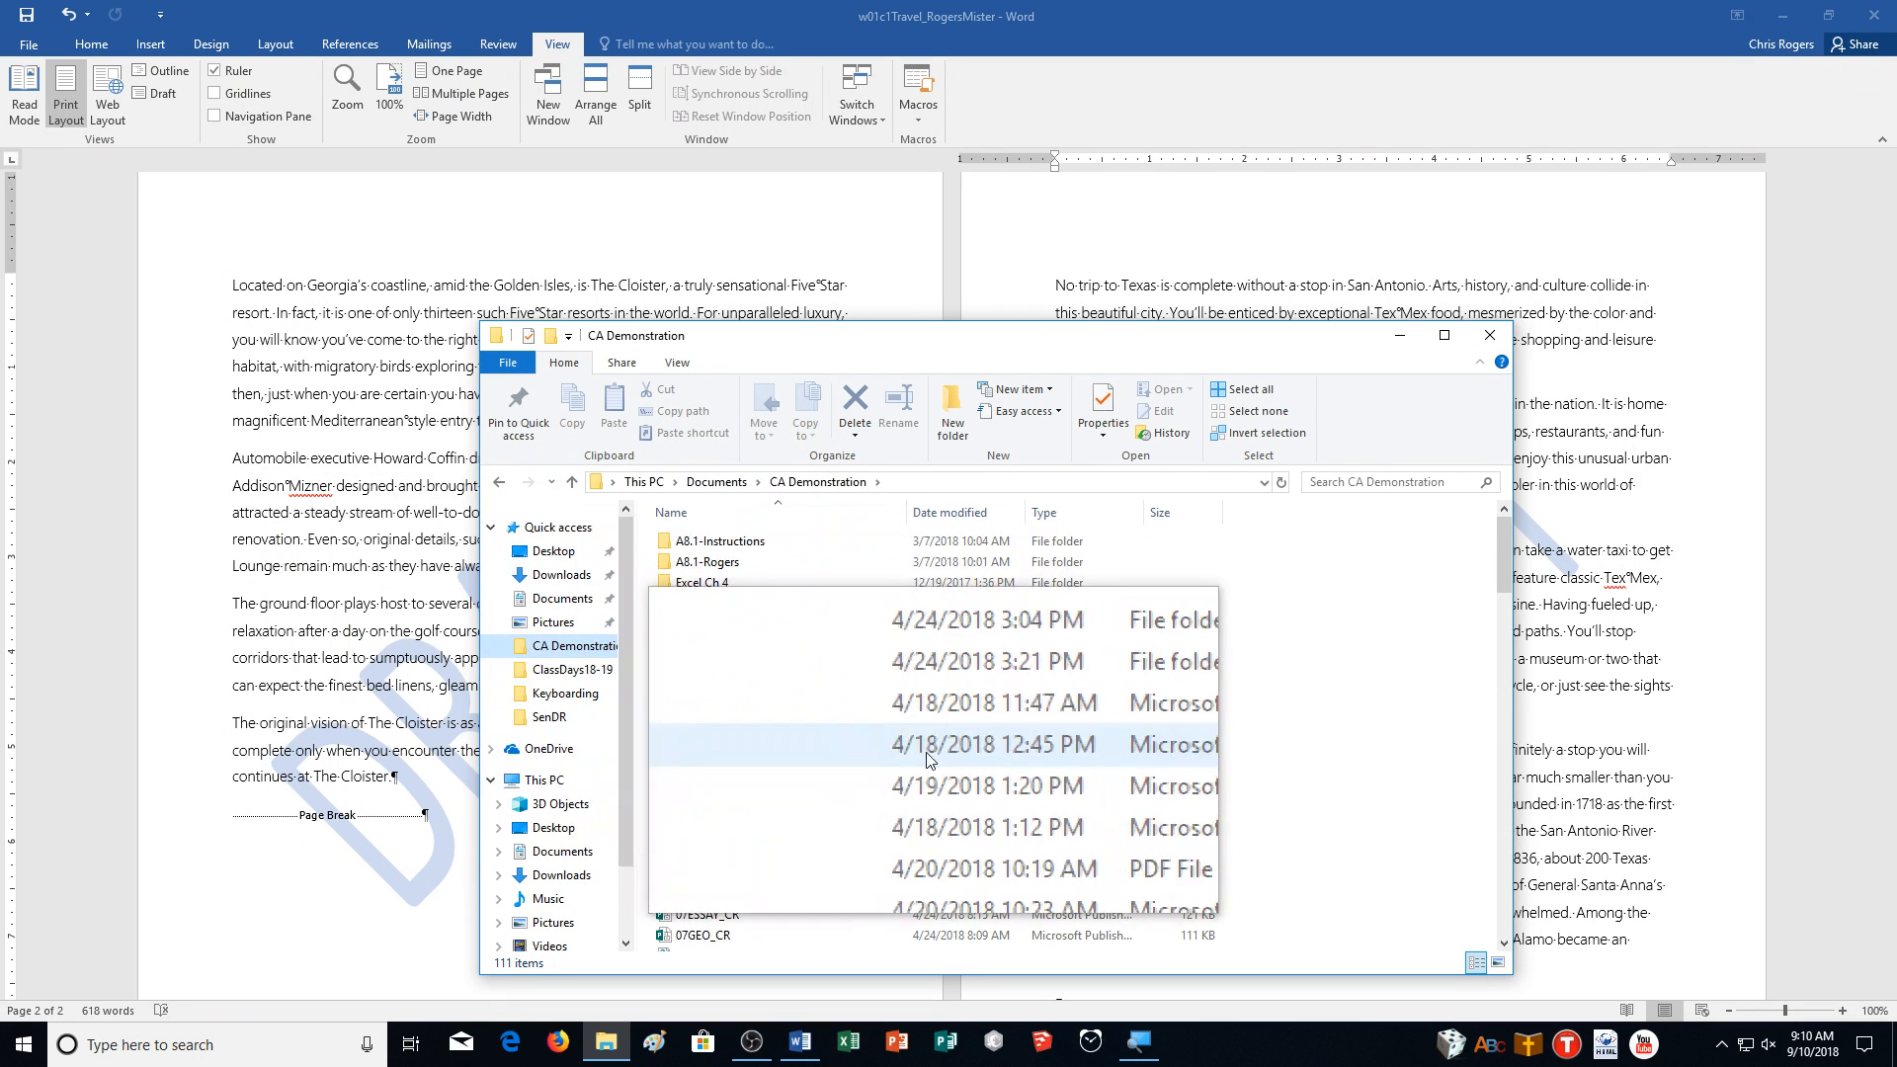
scroll(927, 757, down, 15)
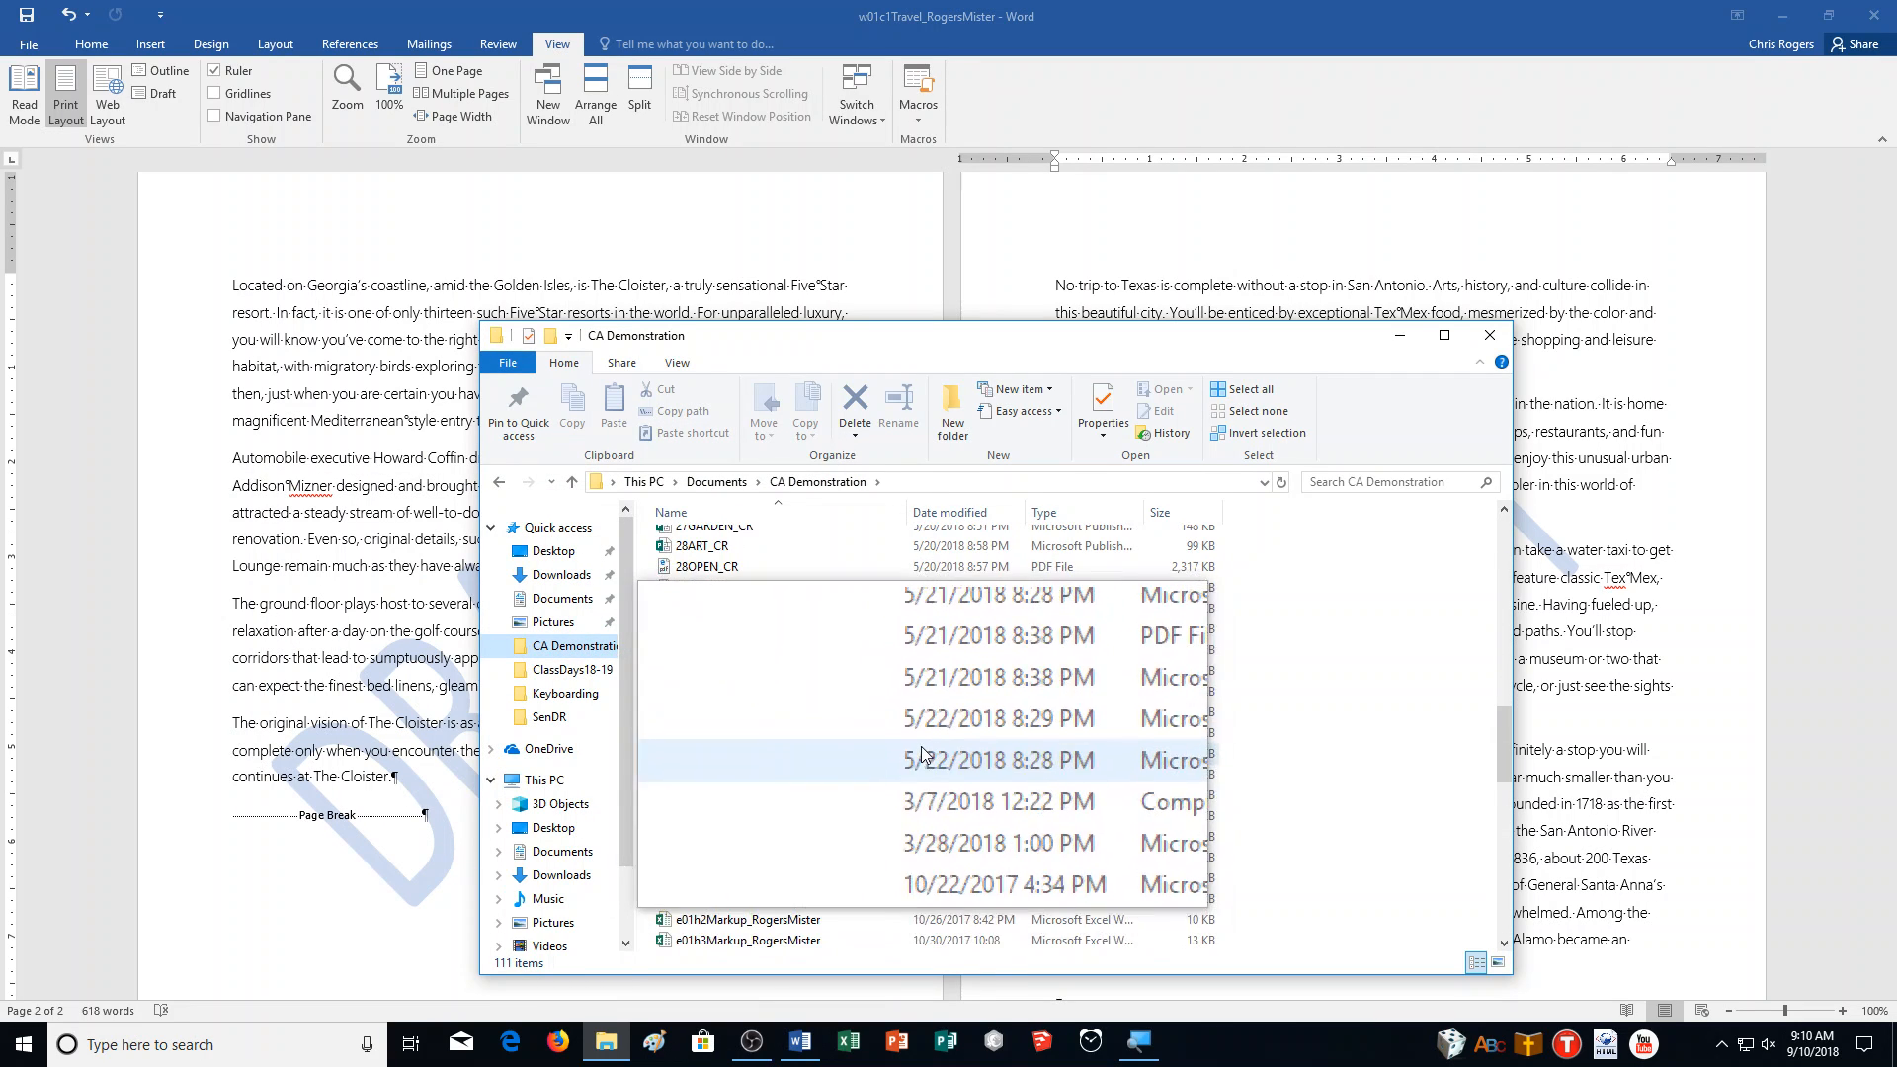
scroll(922, 754, down, 15)
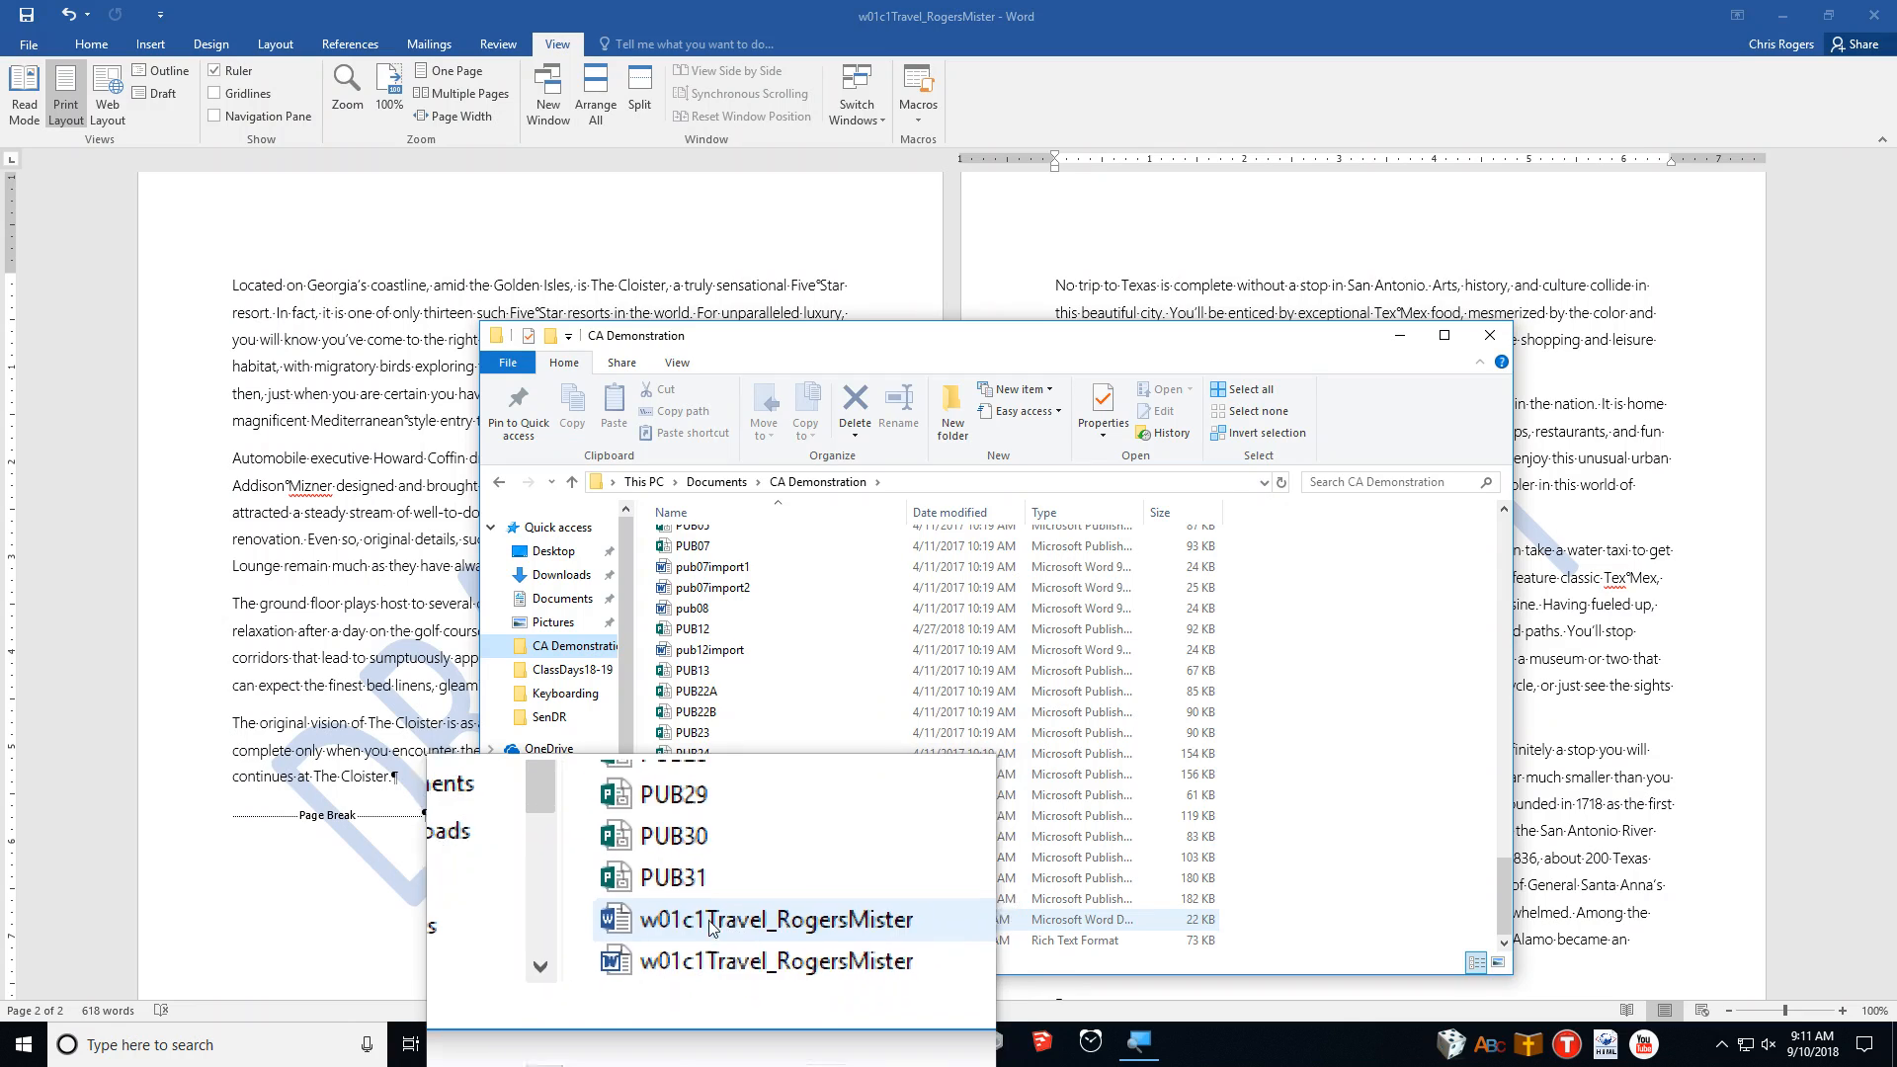
click(766, 922)
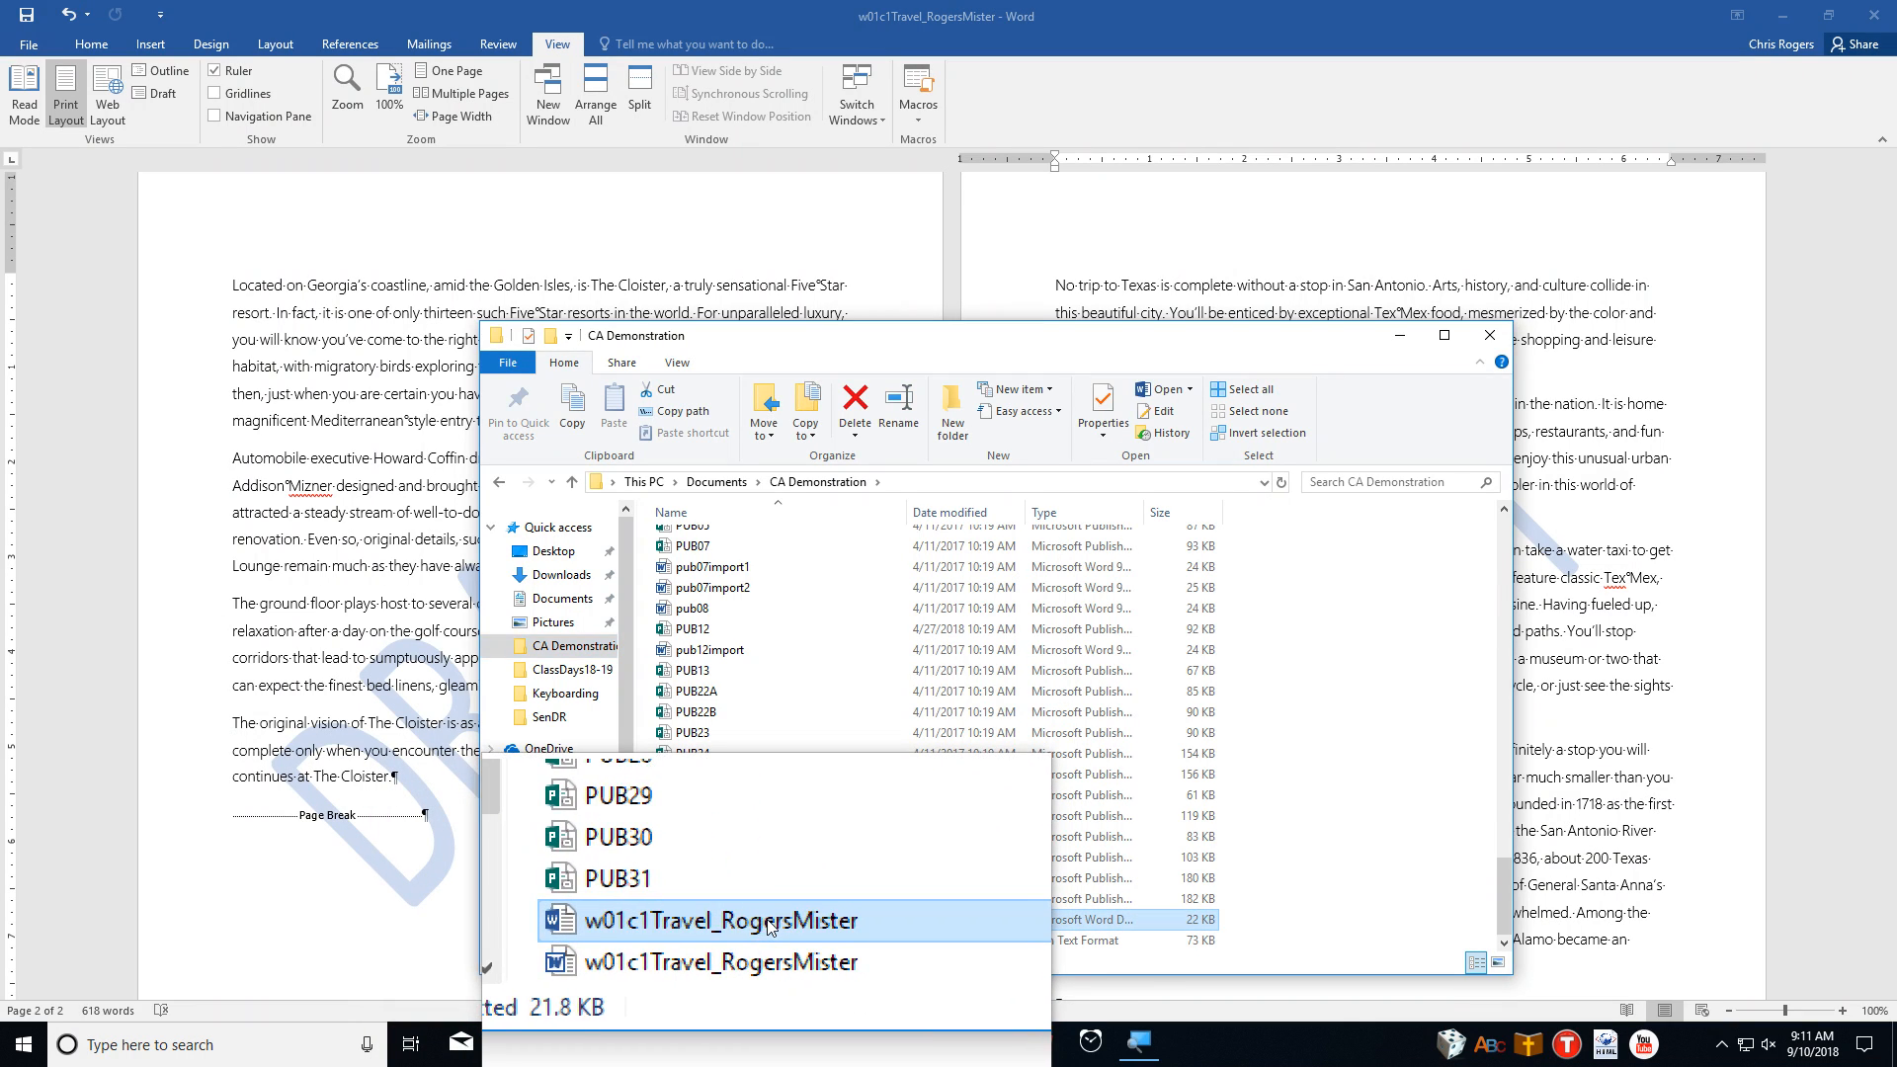
click(790, 934)
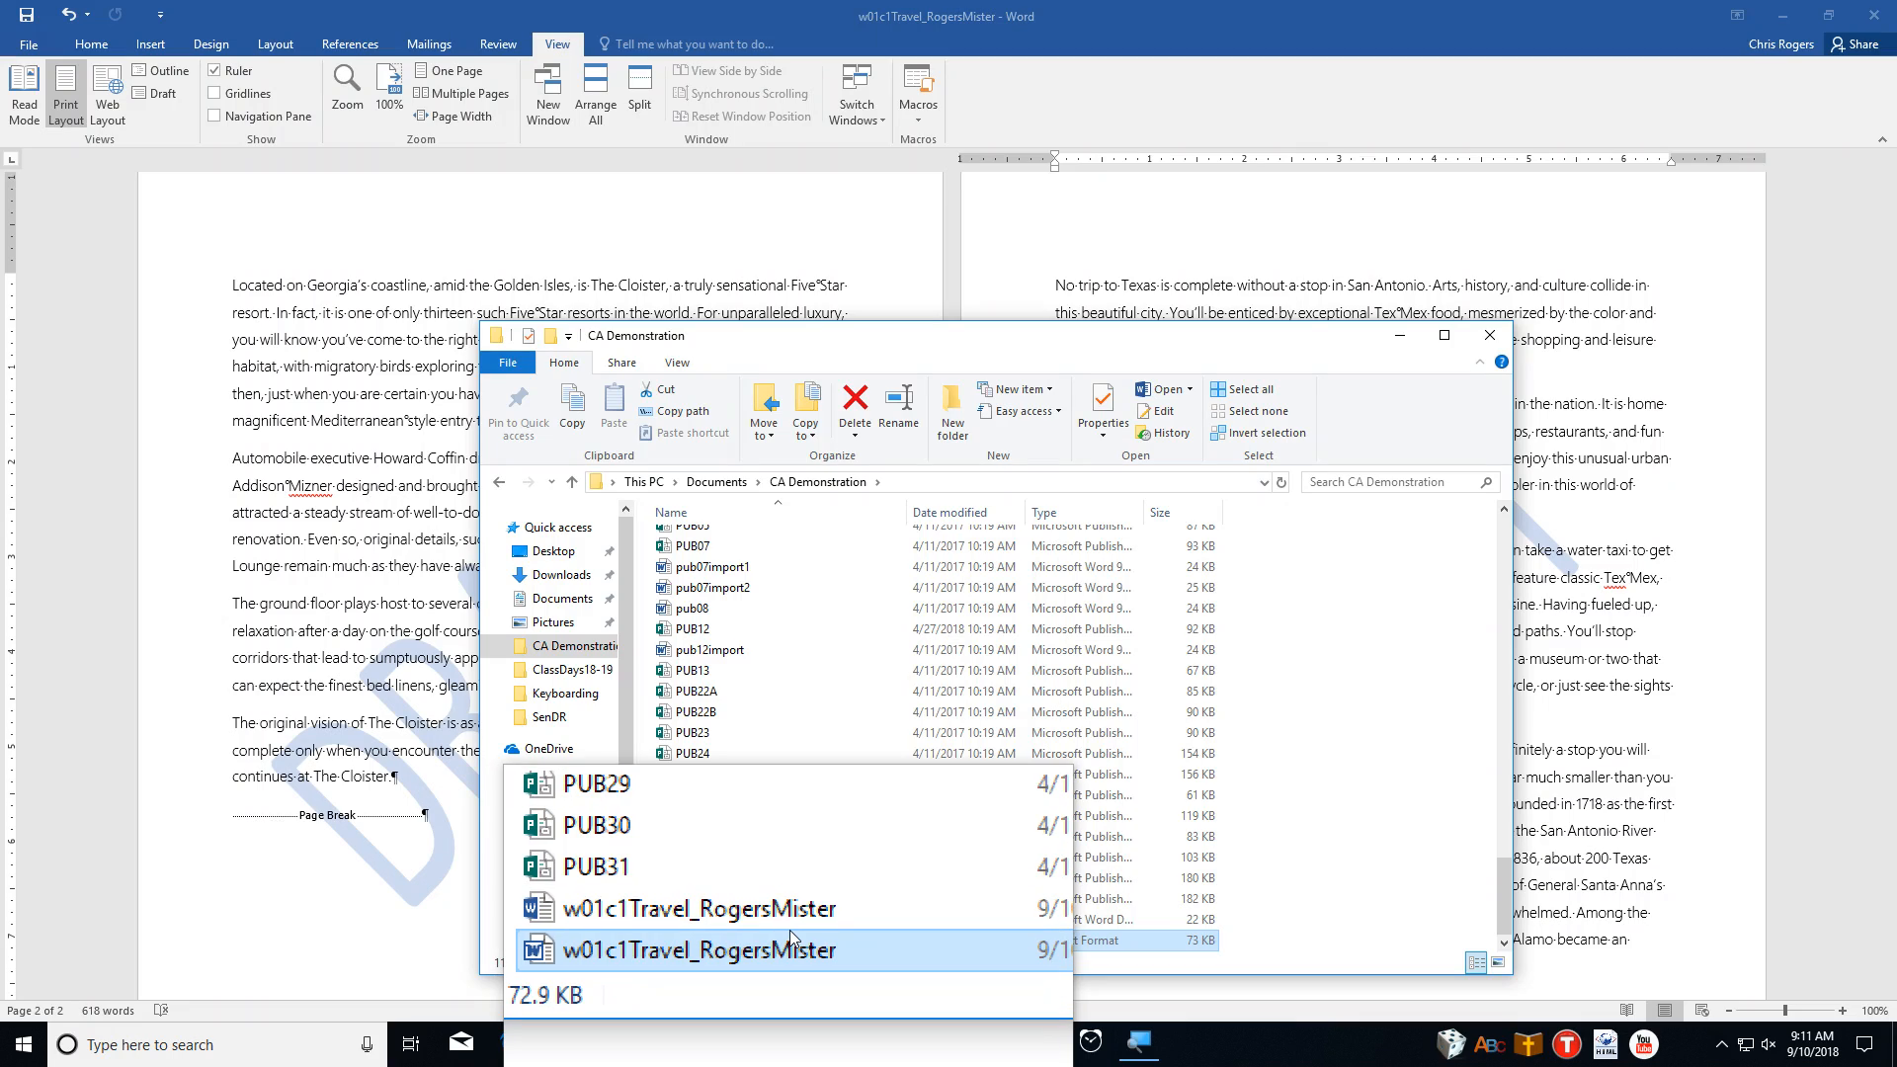